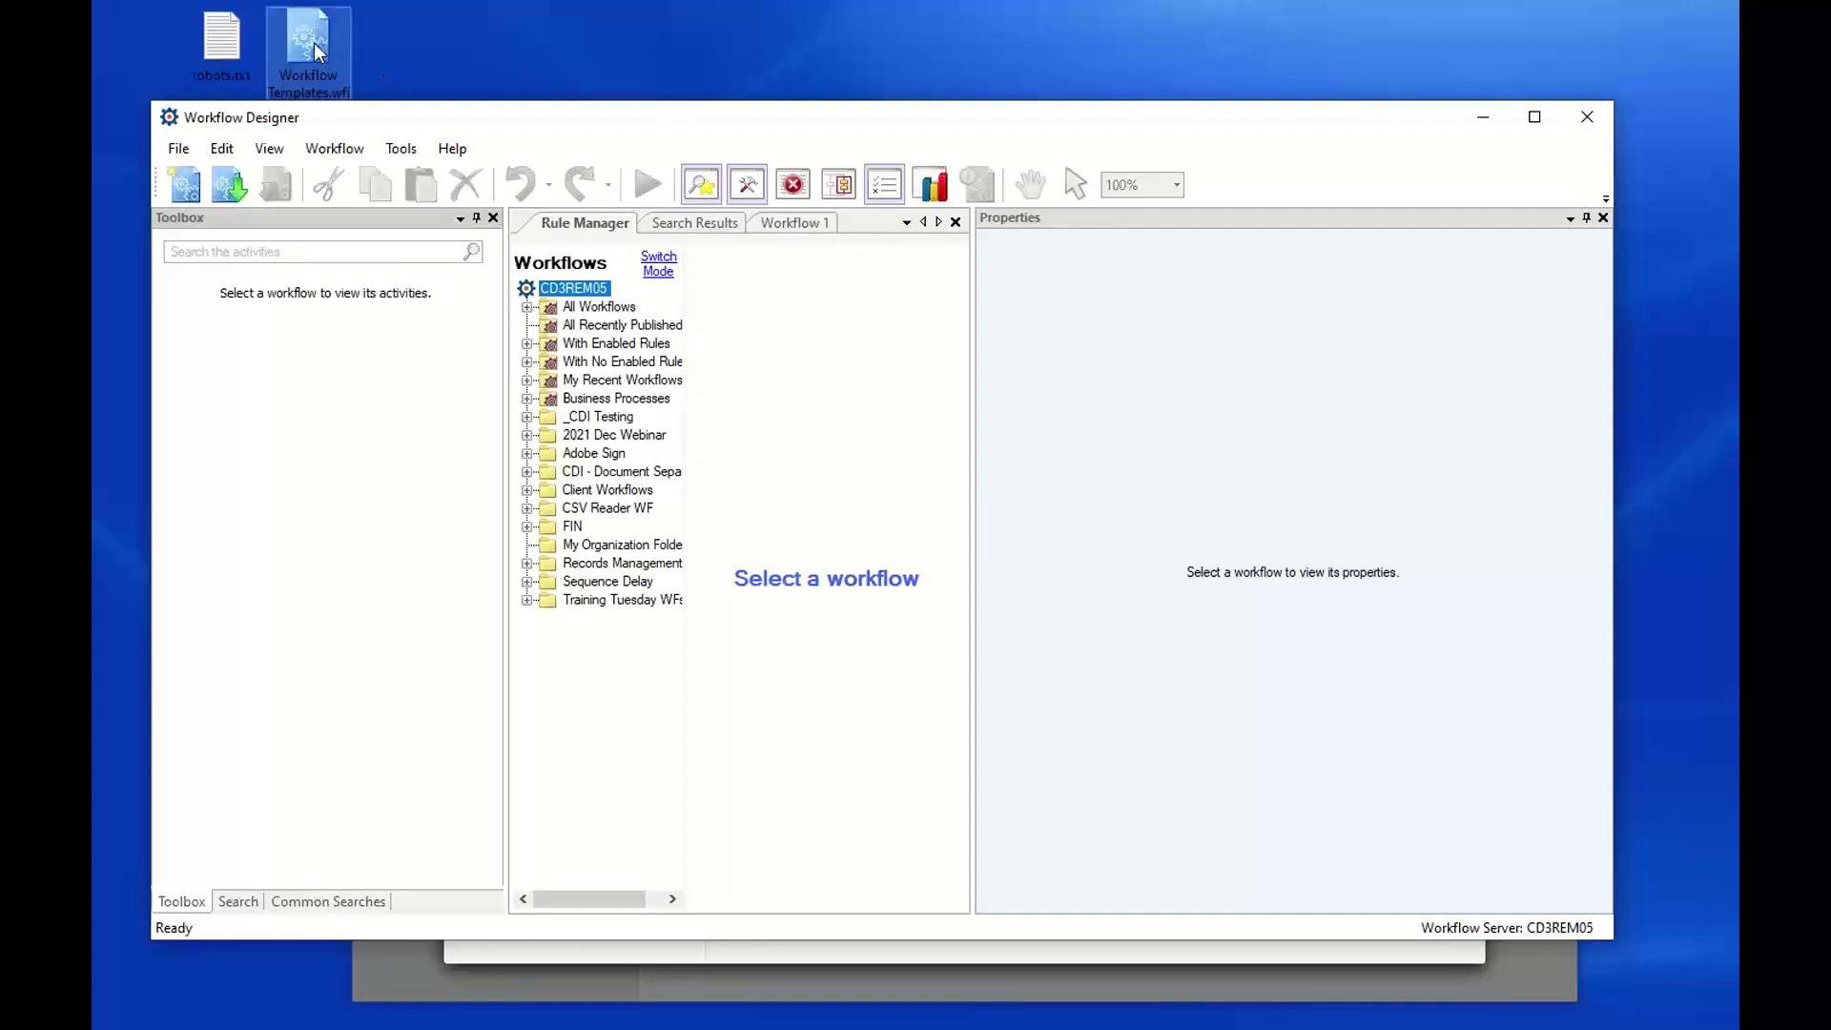
- Import Workflow Templates.wfi into the designer and advance past the Import Wizard welcome page
left_click_drag(313, 43, 741, 373)
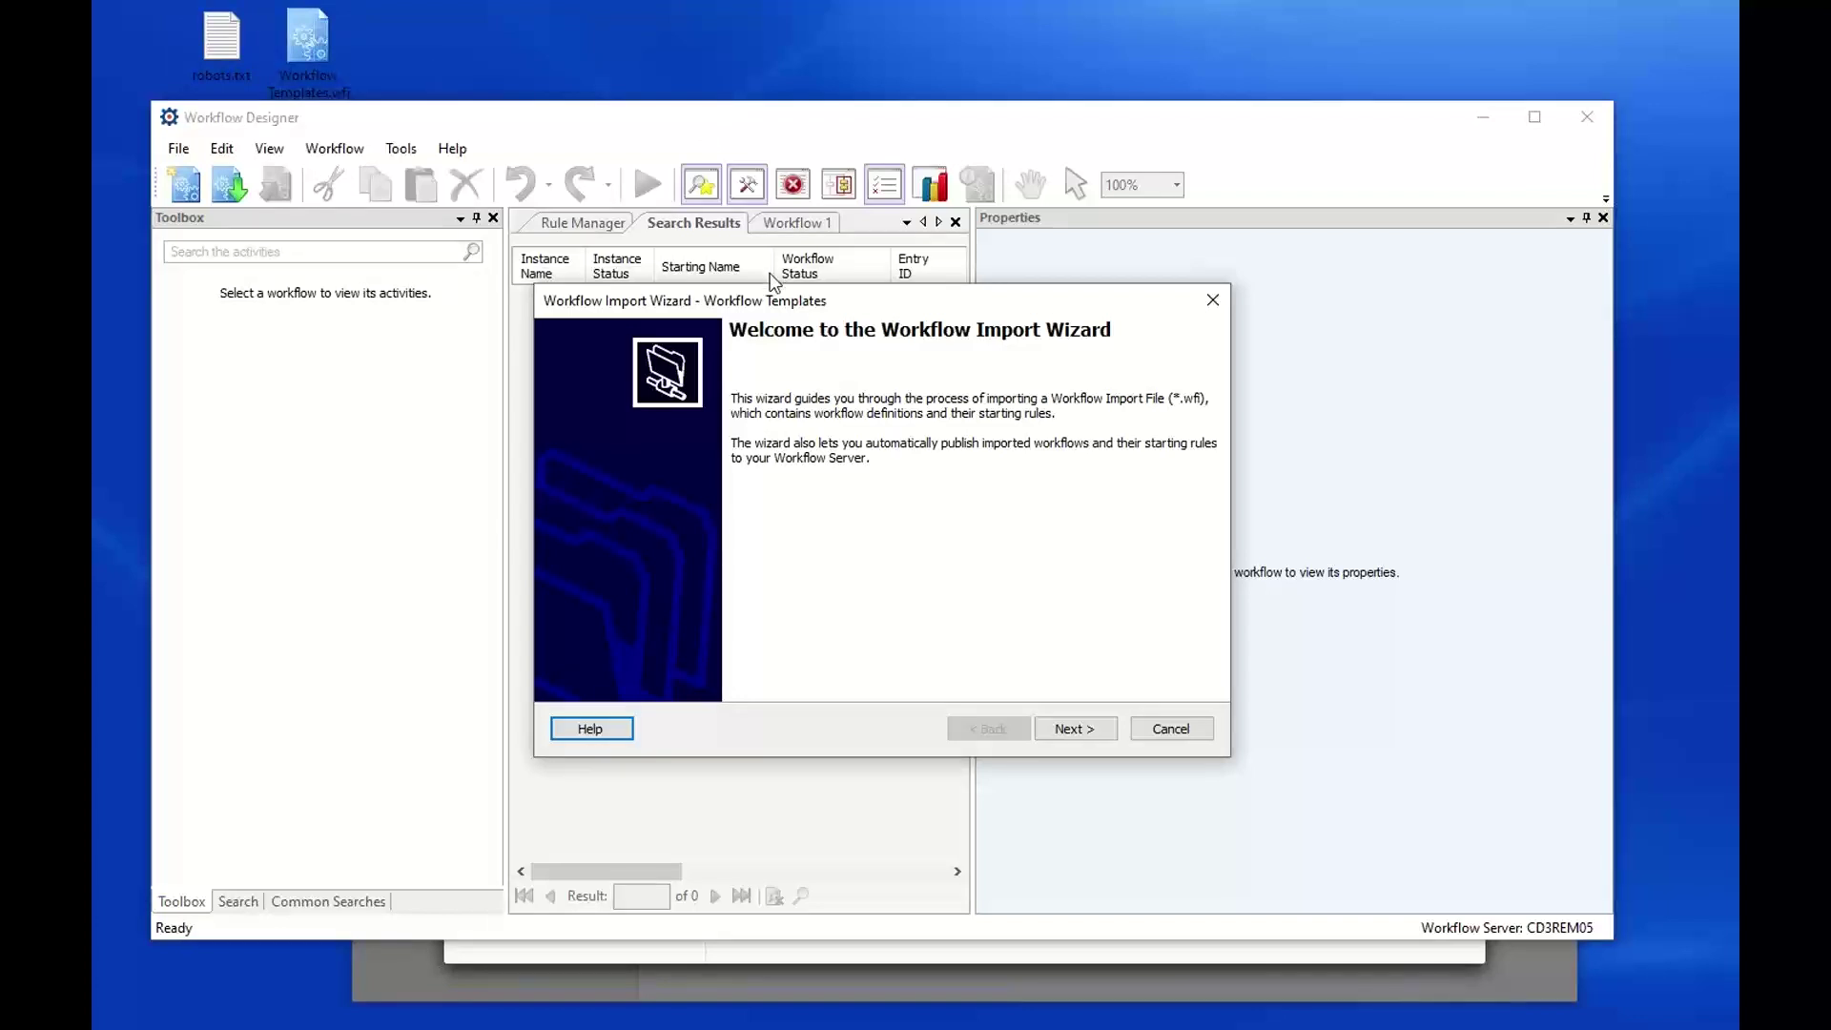
left_click(1067, 729)
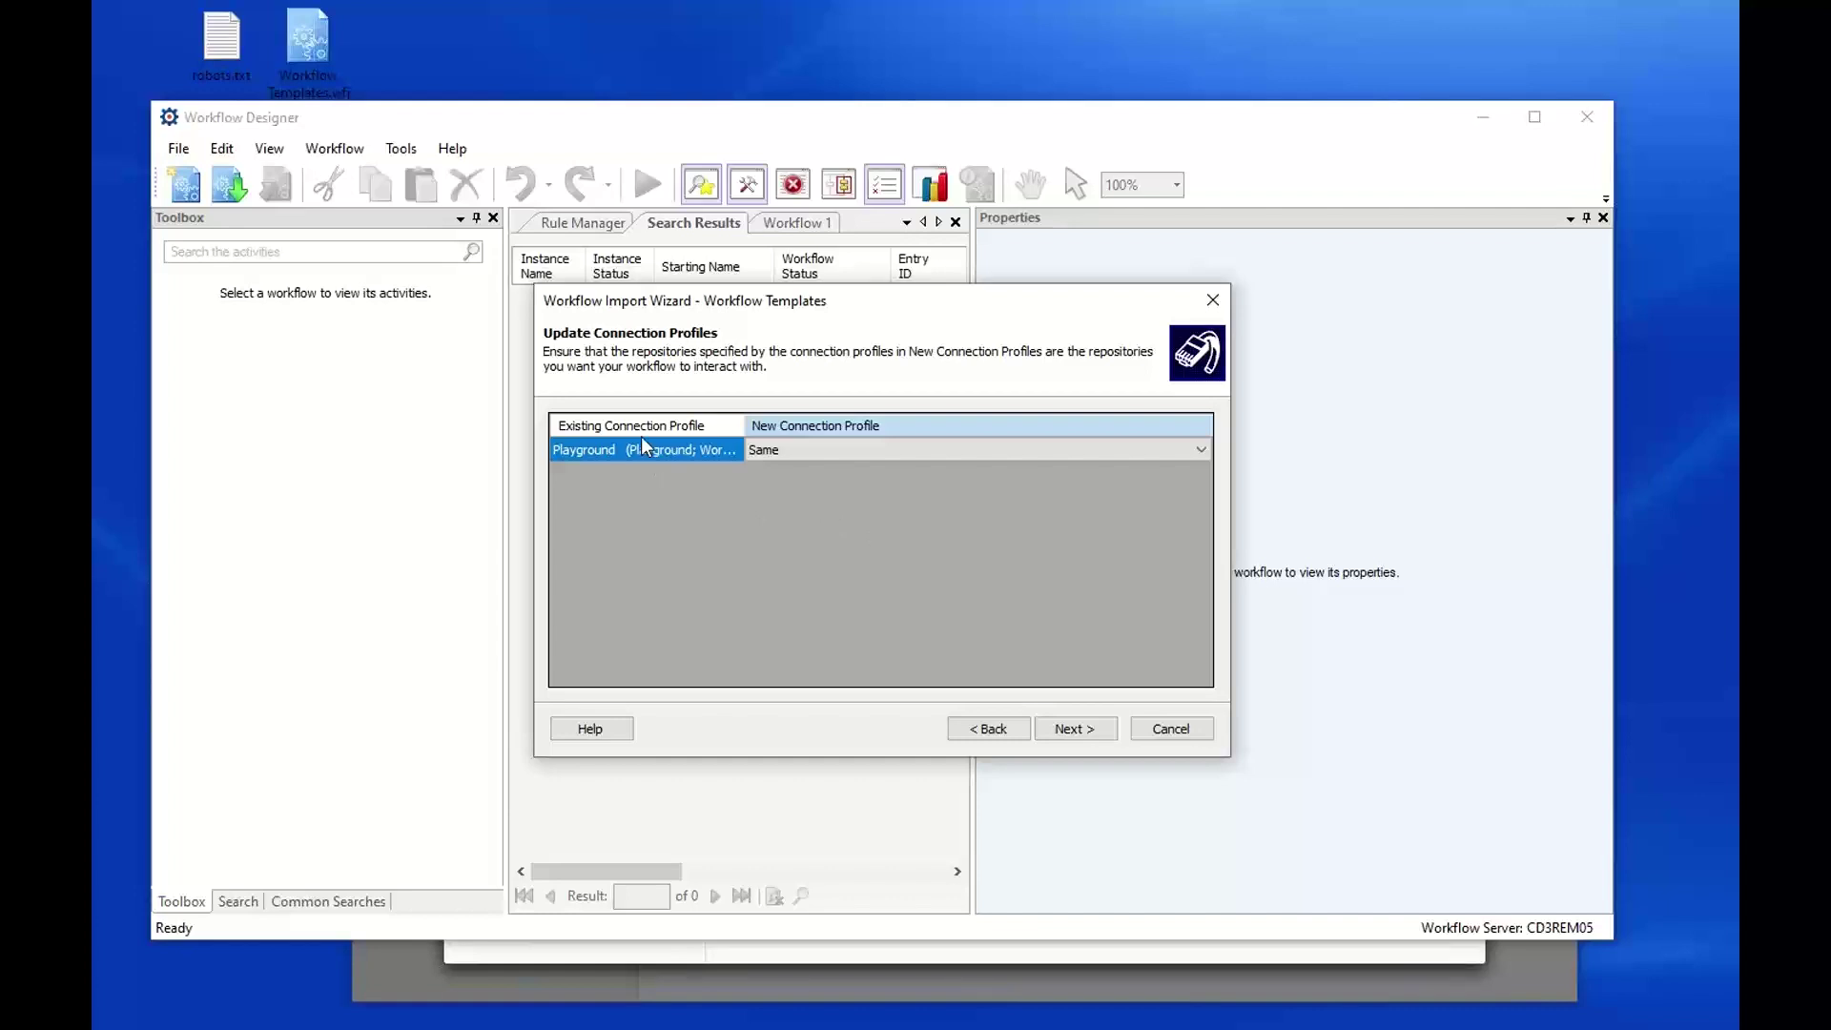
- Map the Playground connection profile to LFTraining (LFTraining; wf) and continue to the workflow list
left_click(856, 446)
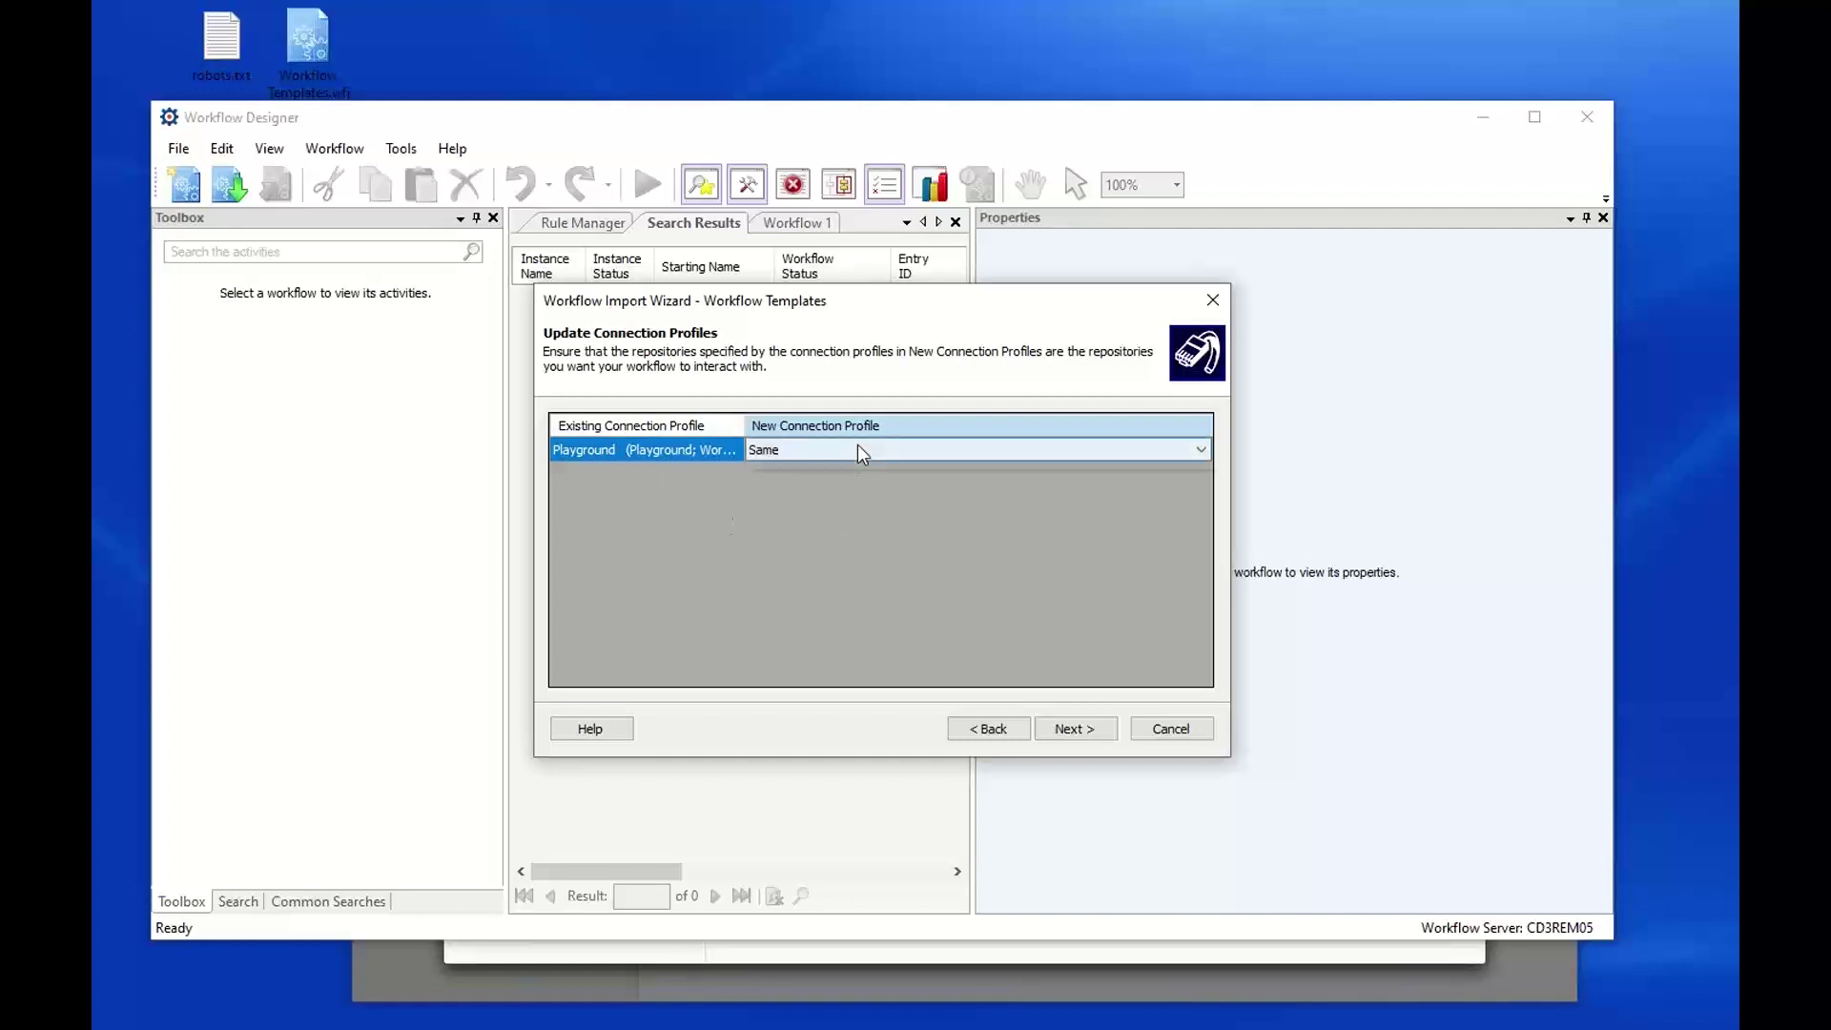
left_click(814, 486)
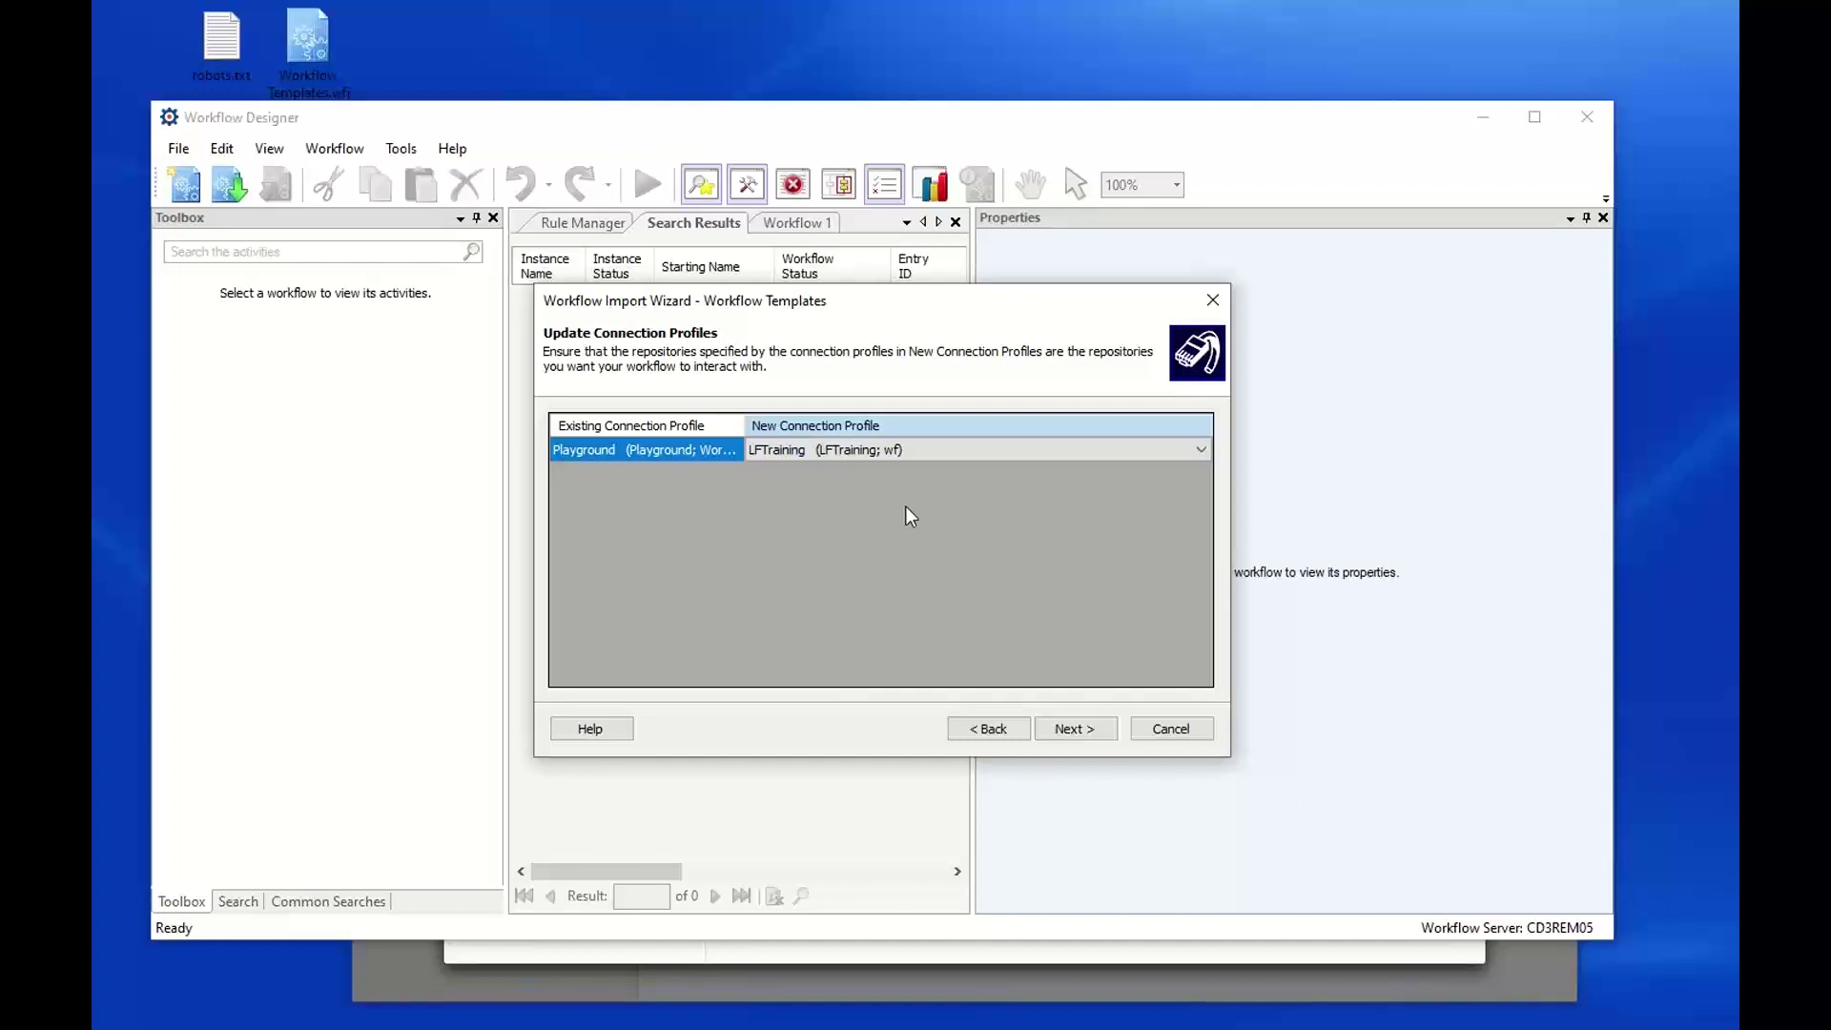
left_click(1077, 729)
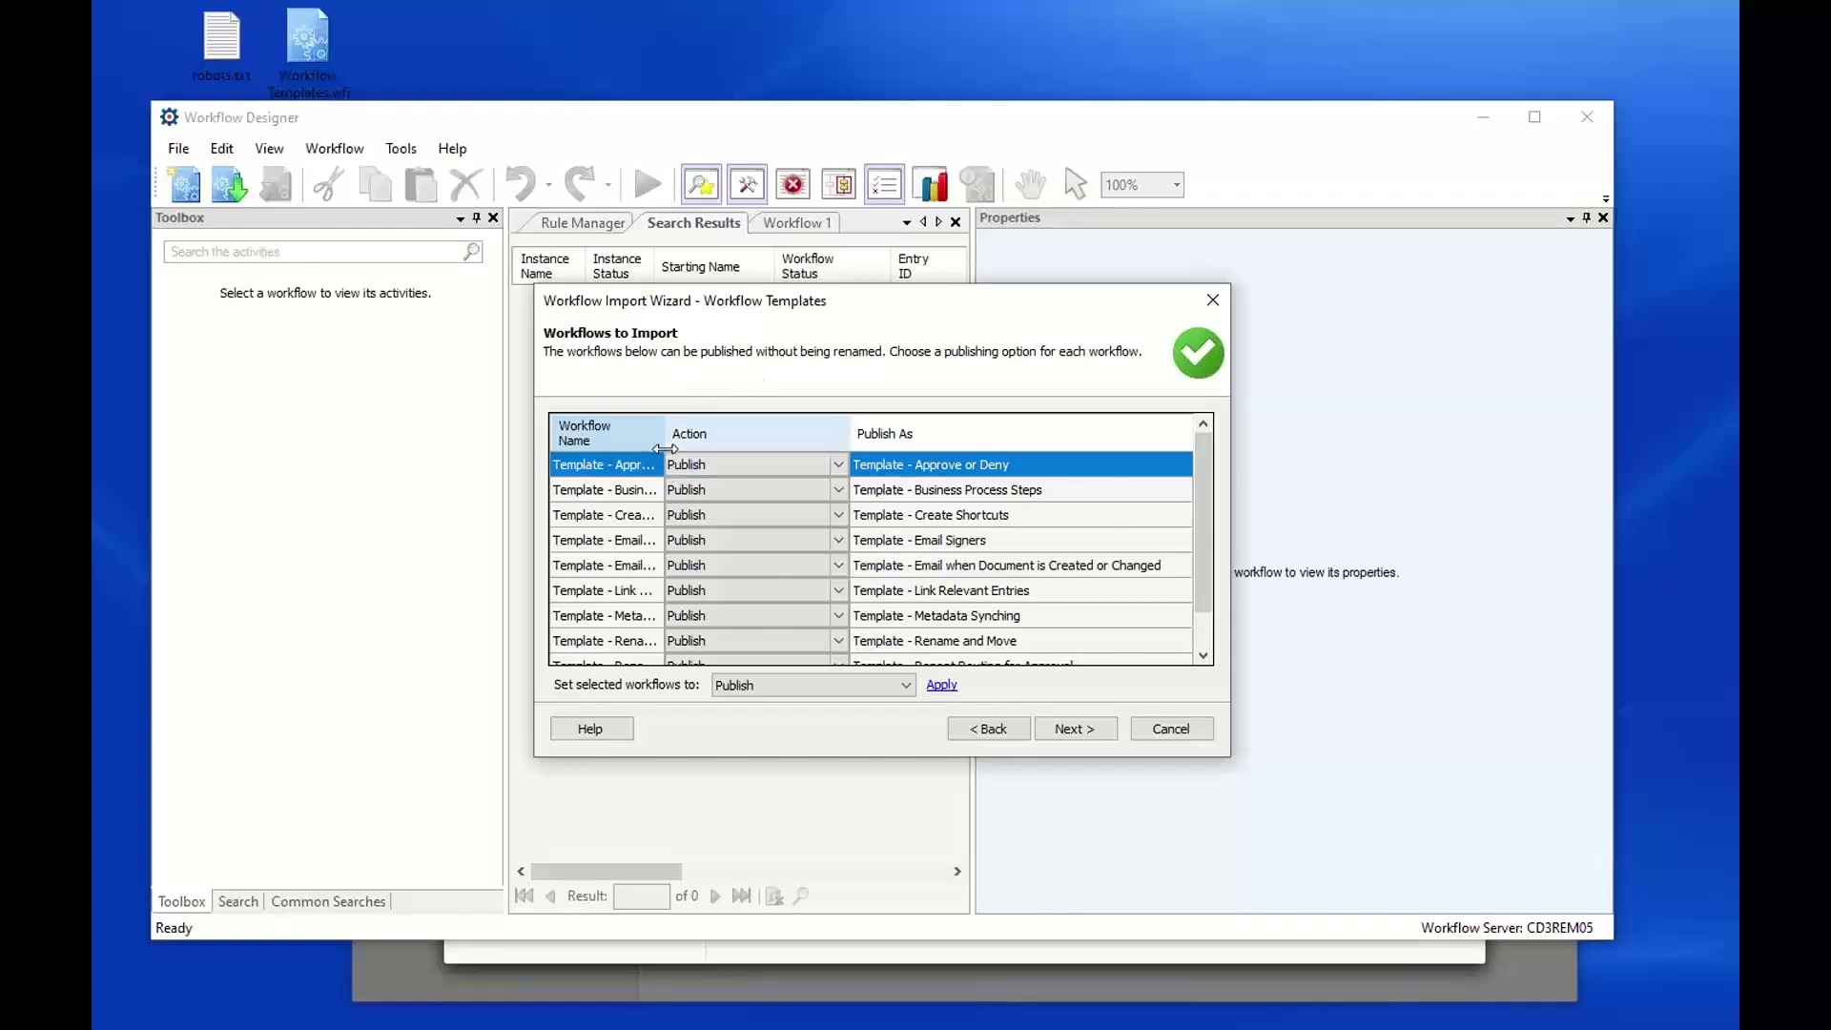
- Widen the Workflow Name column and set Template - Approve or Deny to Rename and publish
left_click_drag(662, 445, 743, 445)
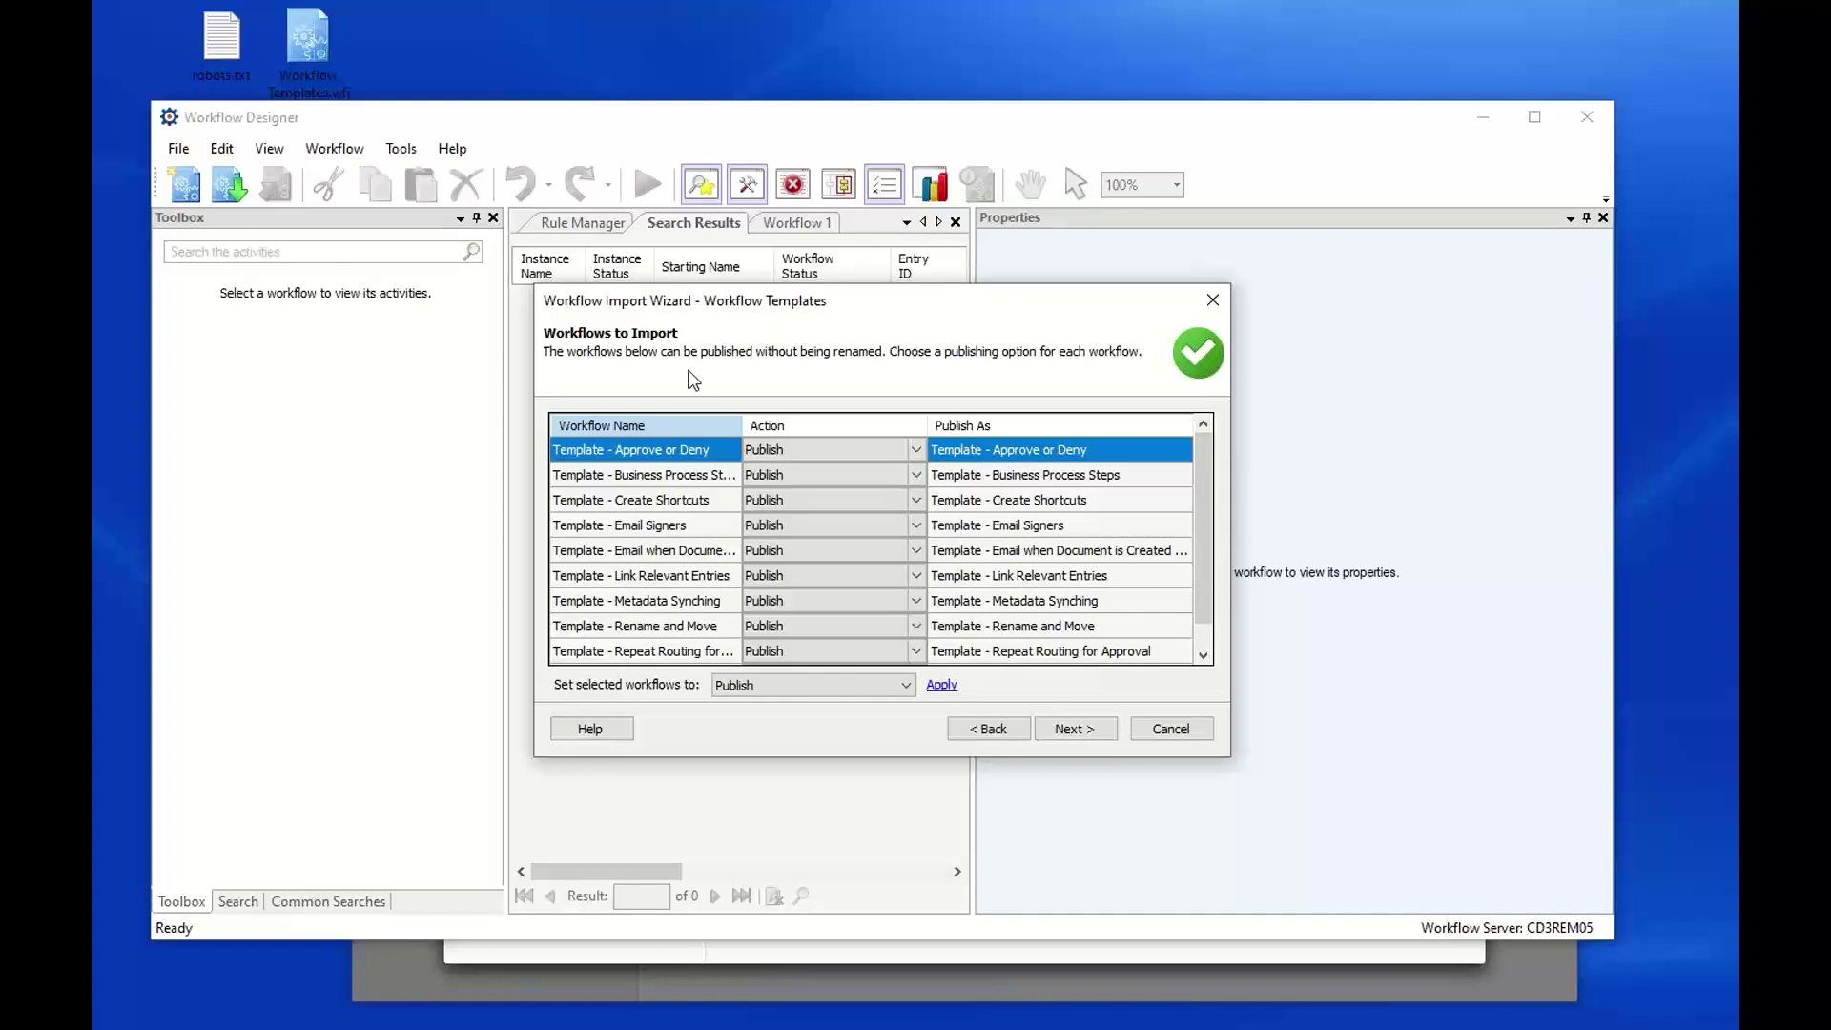
left_click(917, 450)
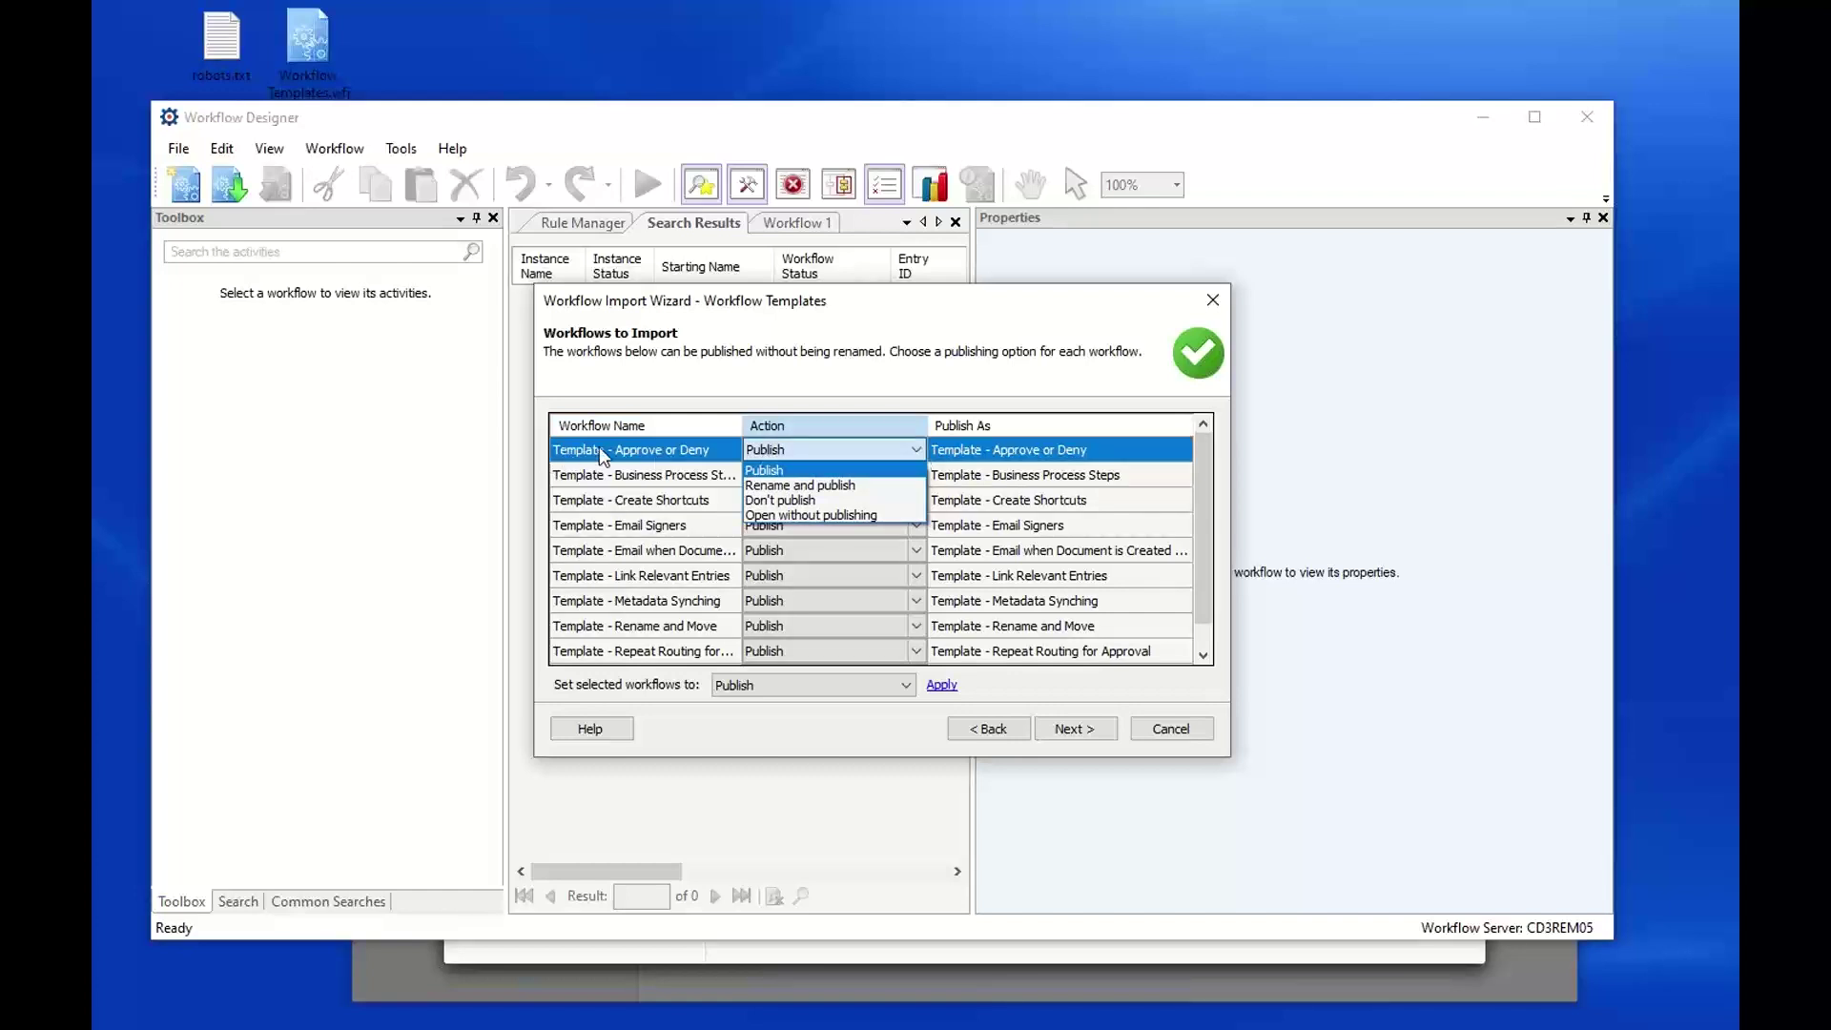
left_click(794, 484)
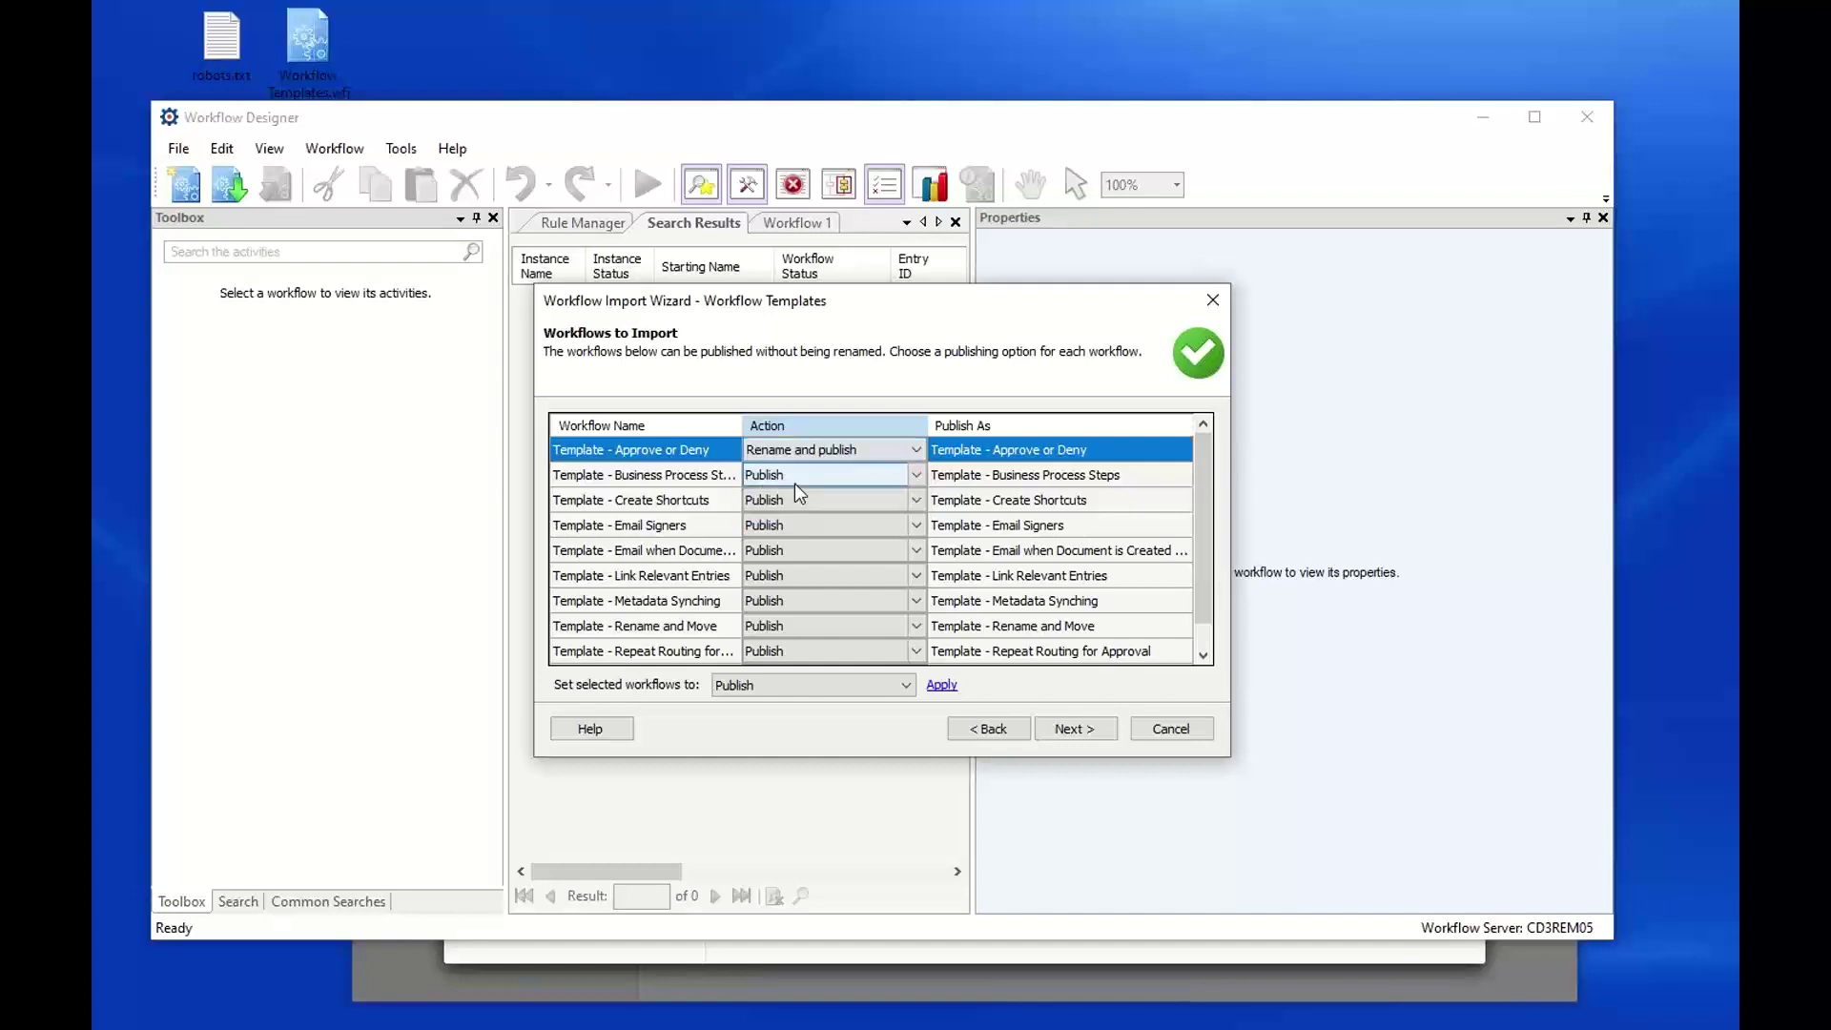
left_click(984, 458)
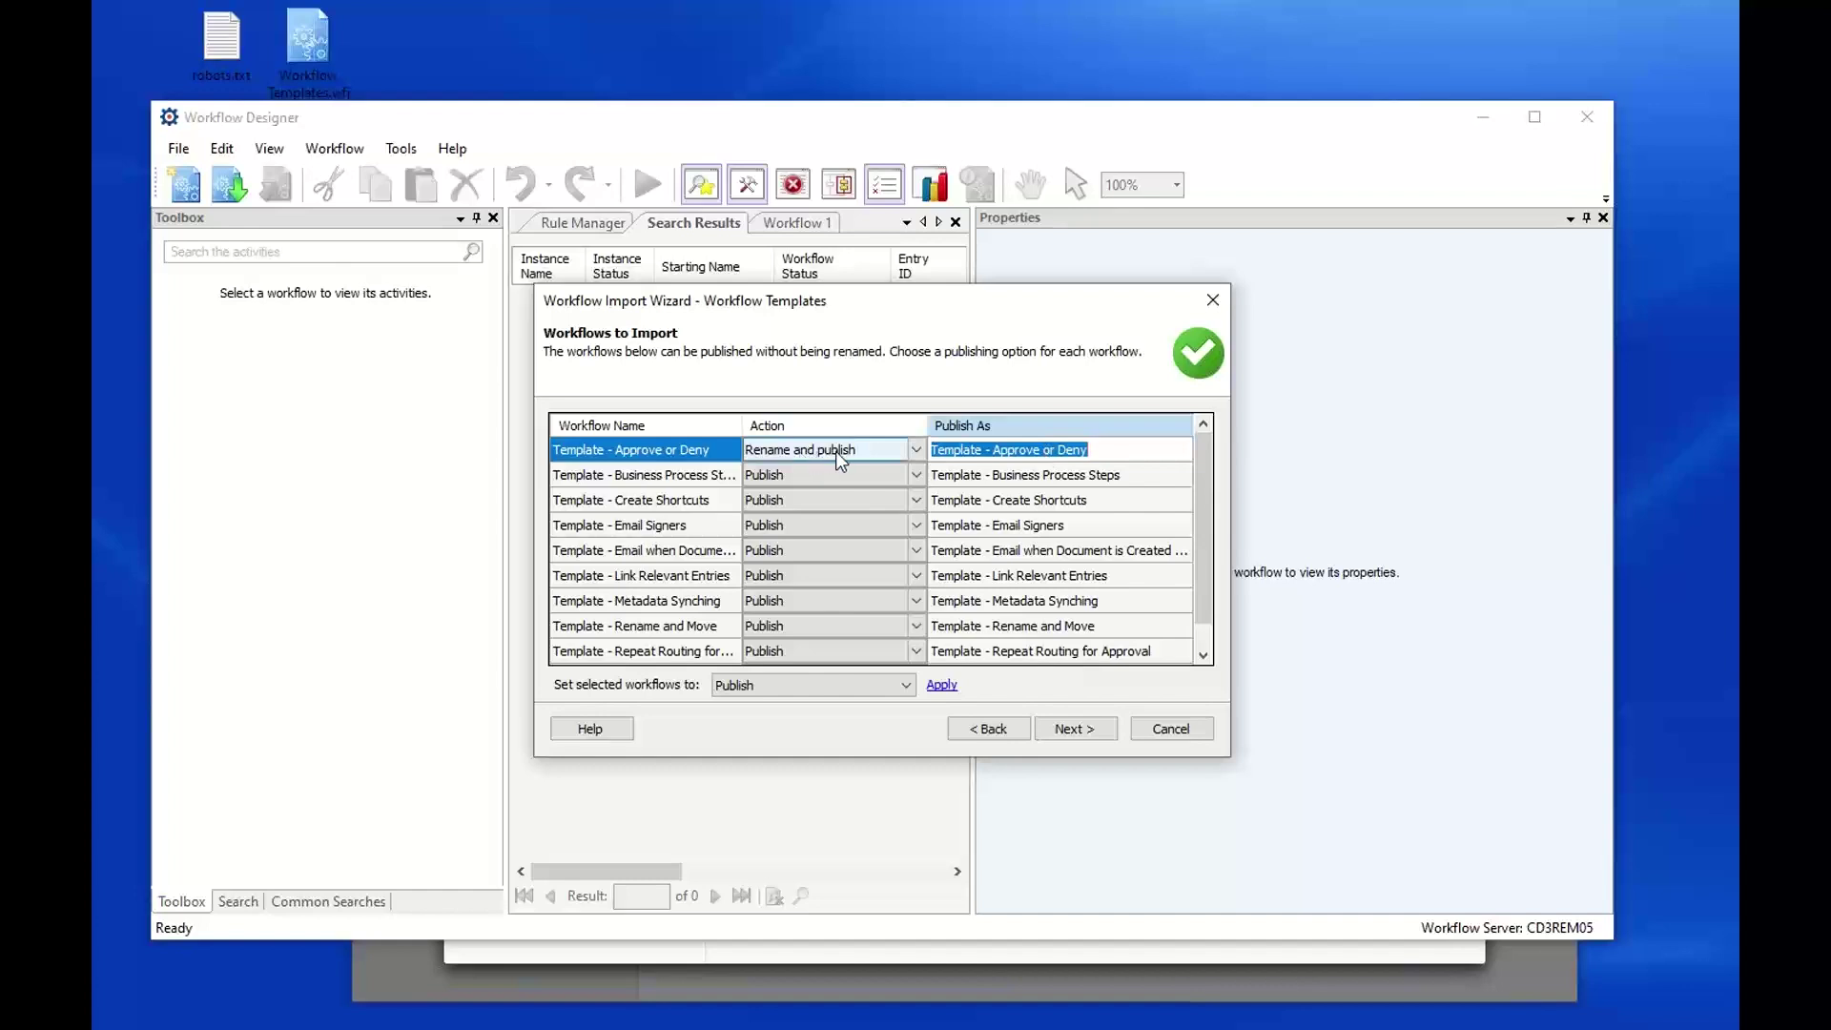
- Set Business Process Steps, Create Shortcuts, Email Signers, the email template and Link Relevant Entries to Don't publish
left_click(917, 476)
left_click(914, 520)
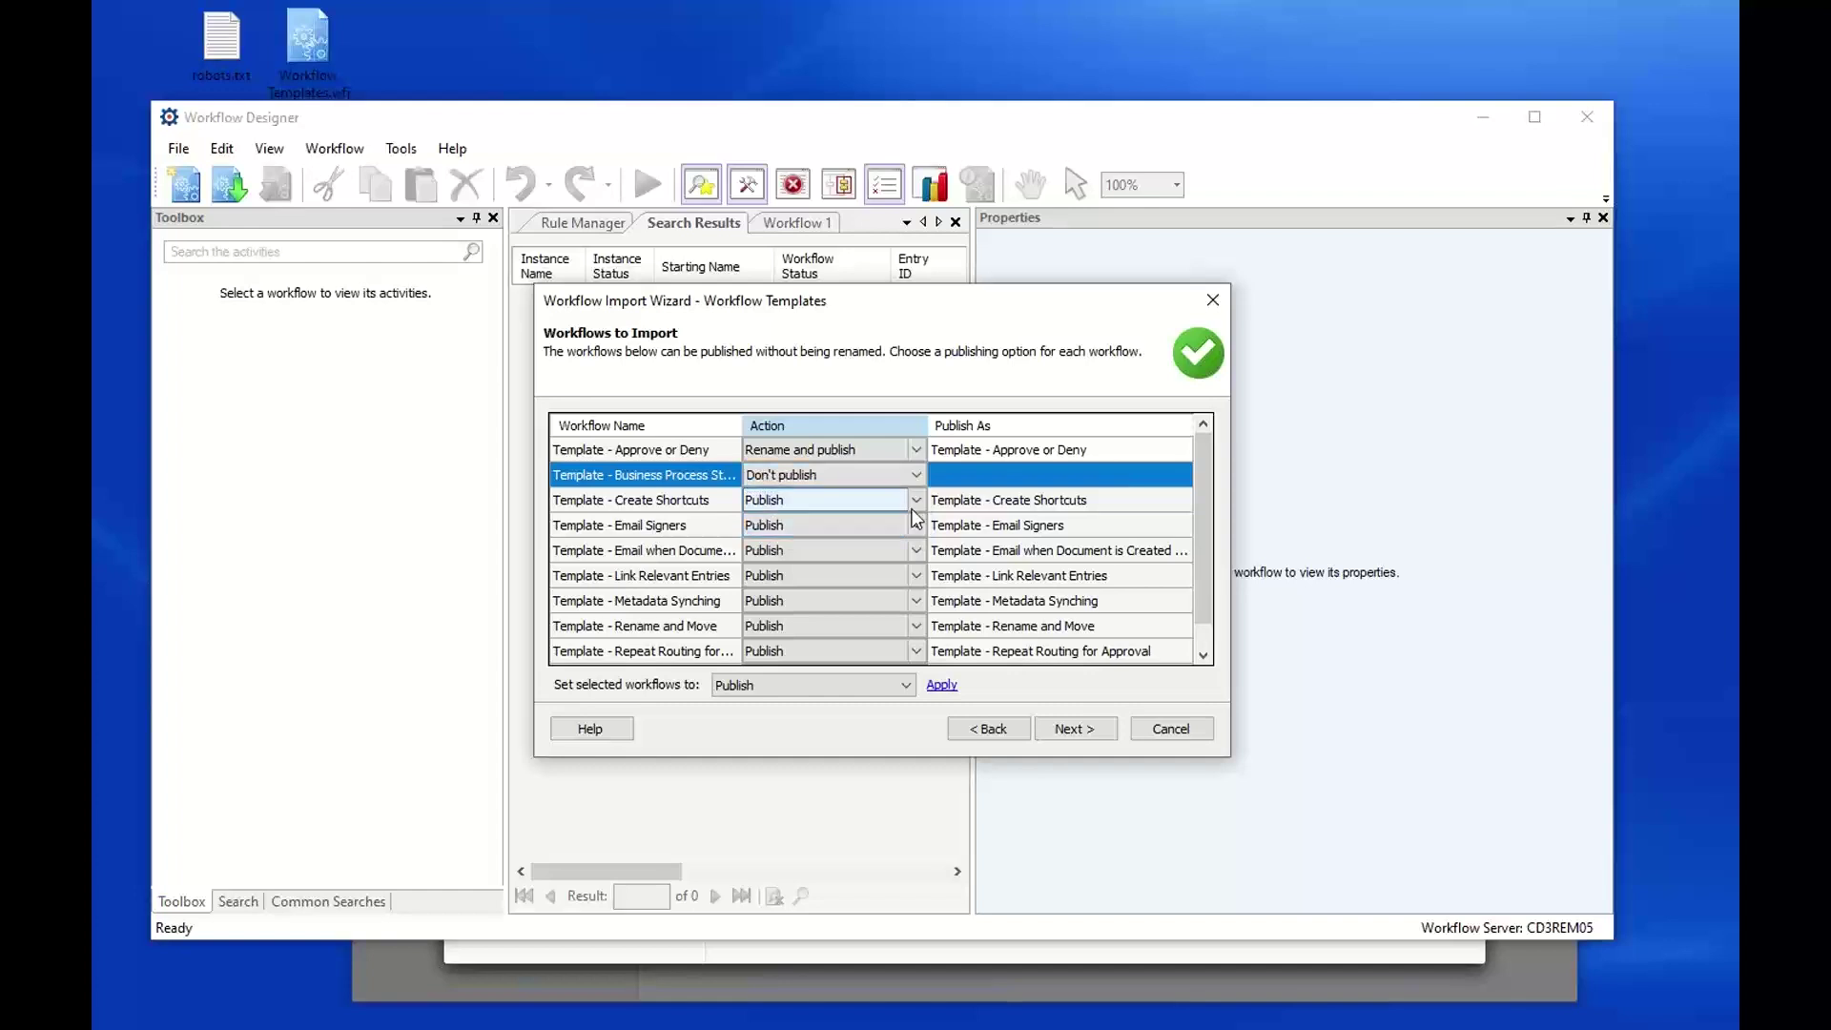
left_click(915, 503)
left_click(810, 548)
left_click(915, 525)
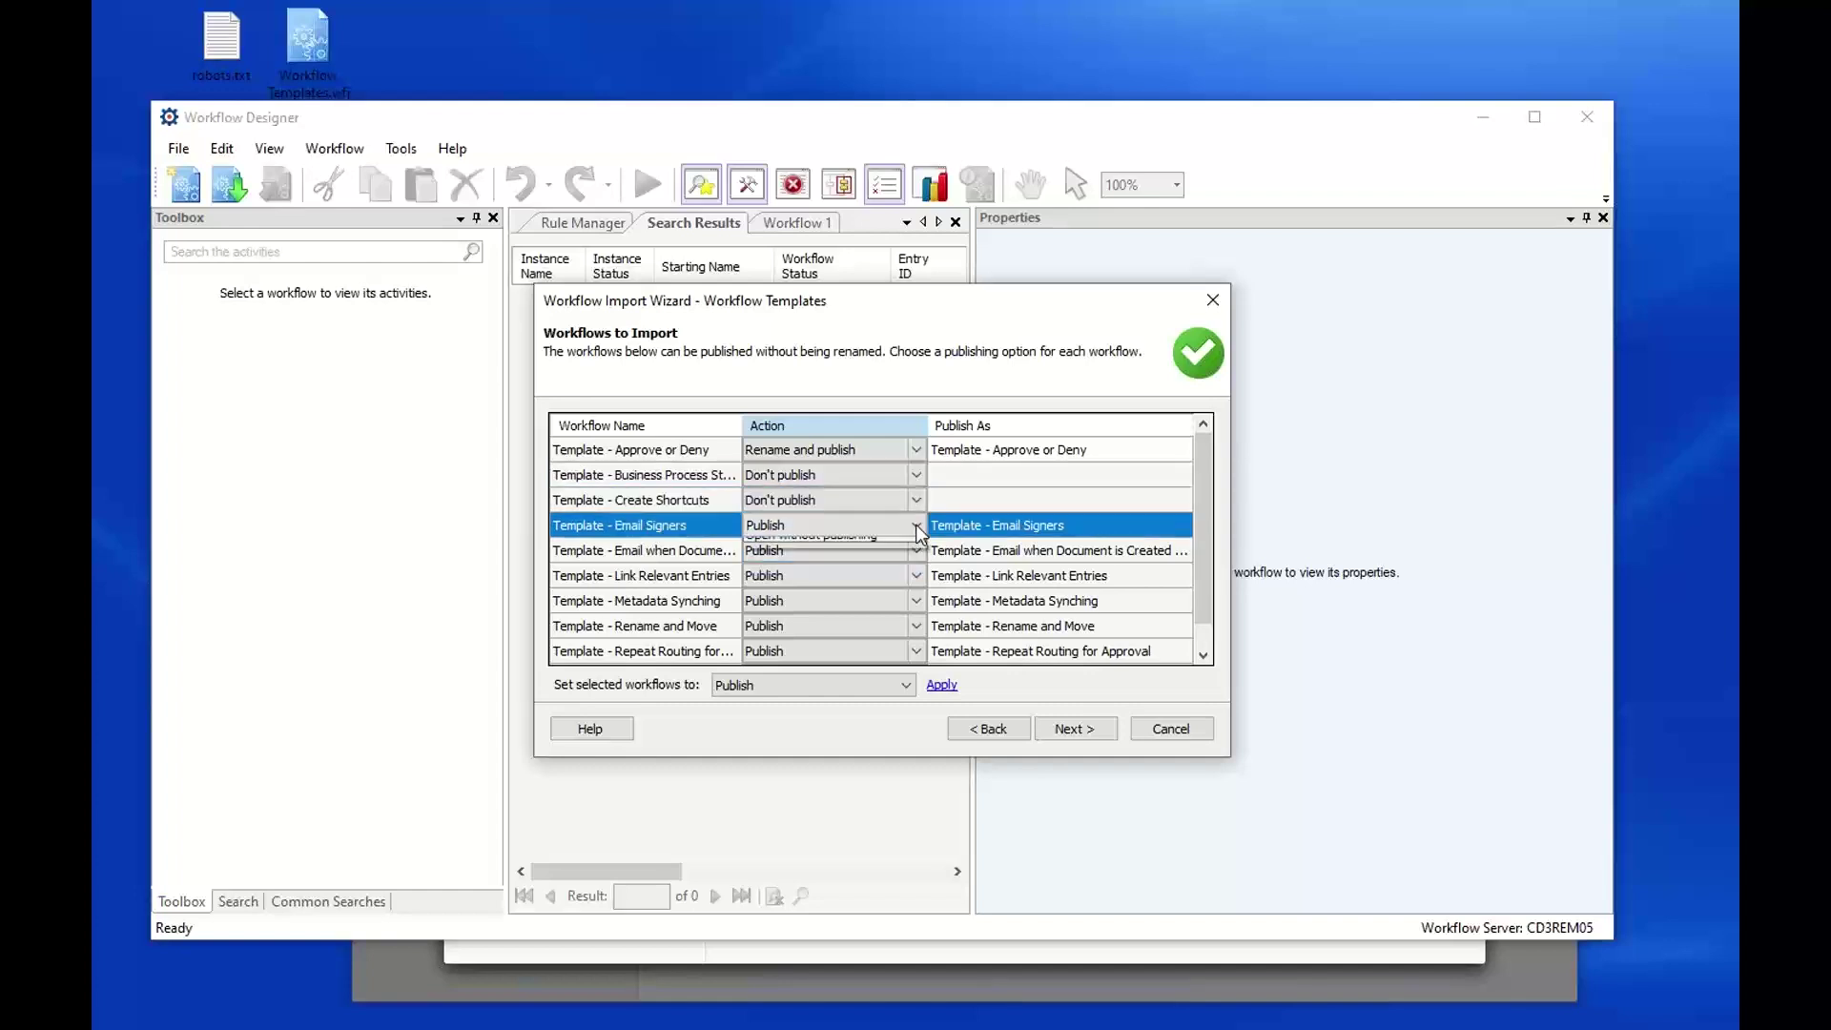
left_click(811, 575)
left_click(916, 550)
left_click(822, 601)
left_click(849, 575)
left_click(916, 575)
left_click(812, 627)
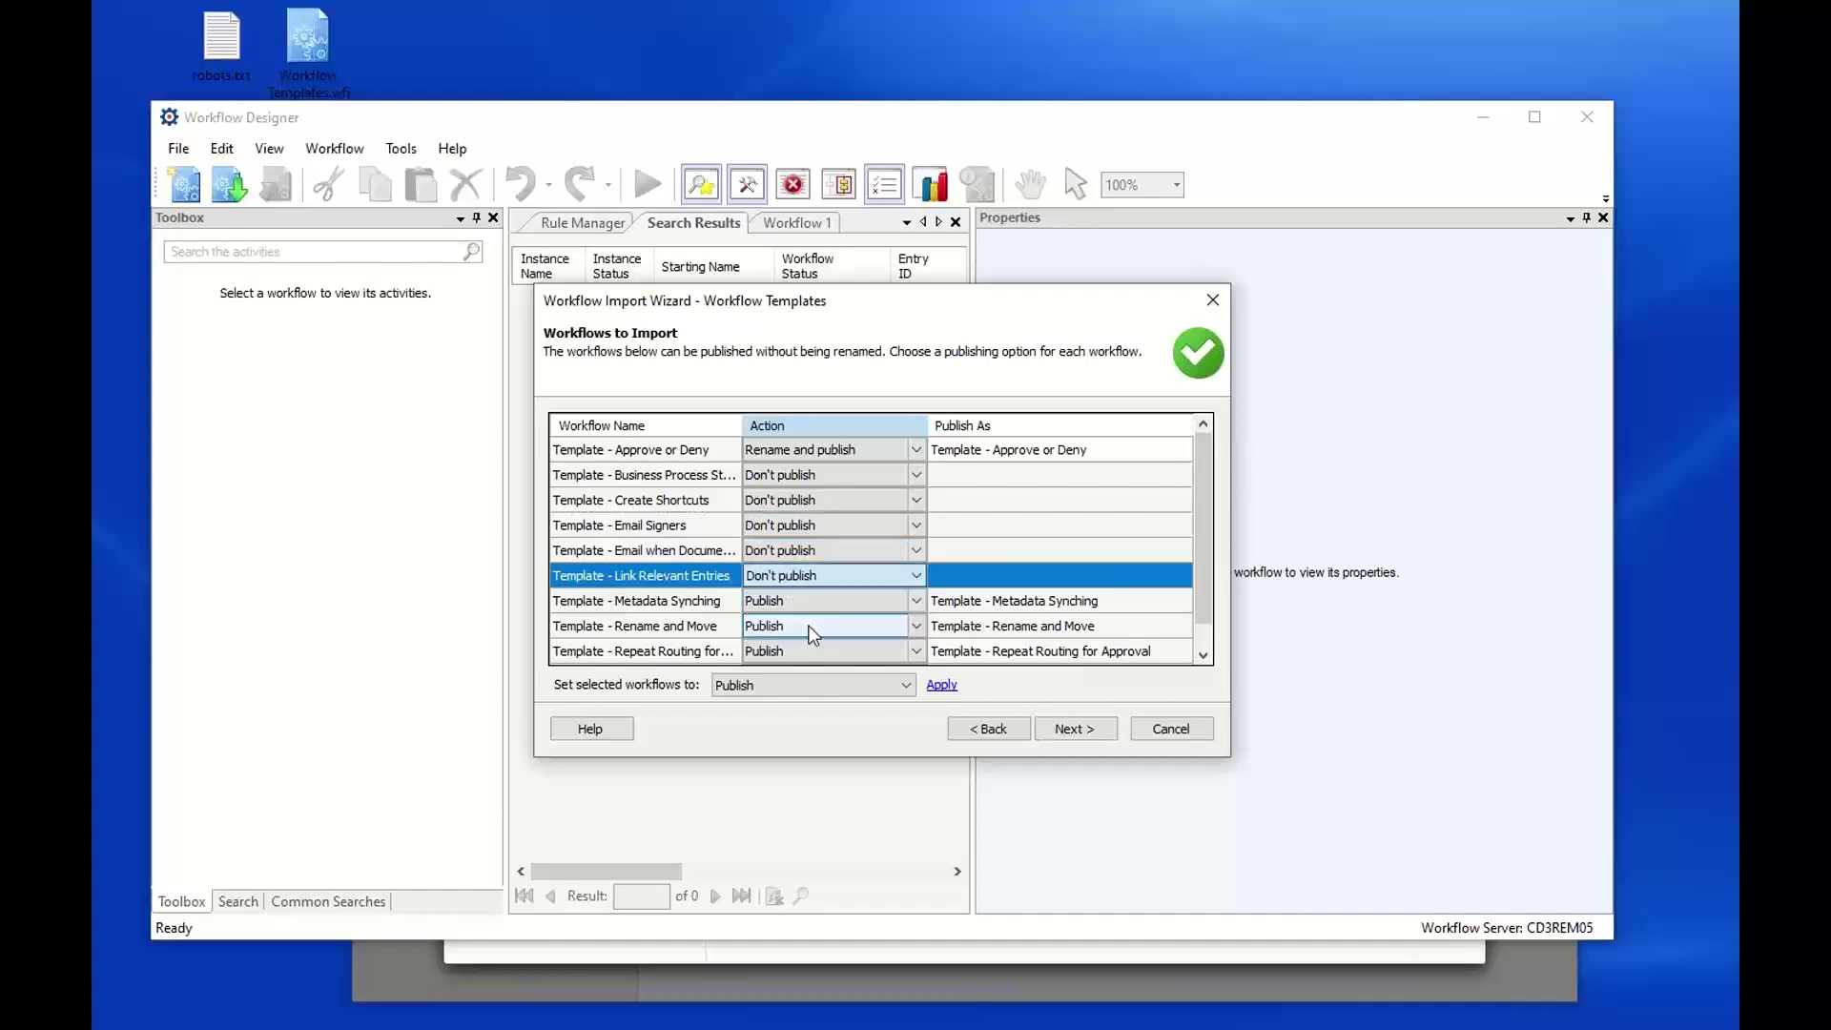
- Set Metadata Synching, Rename and Move, Repeat Routing for Approval and Scheduled Approval with Reporting to Don't publish
left_click(915, 601)
left_click(915, 653)
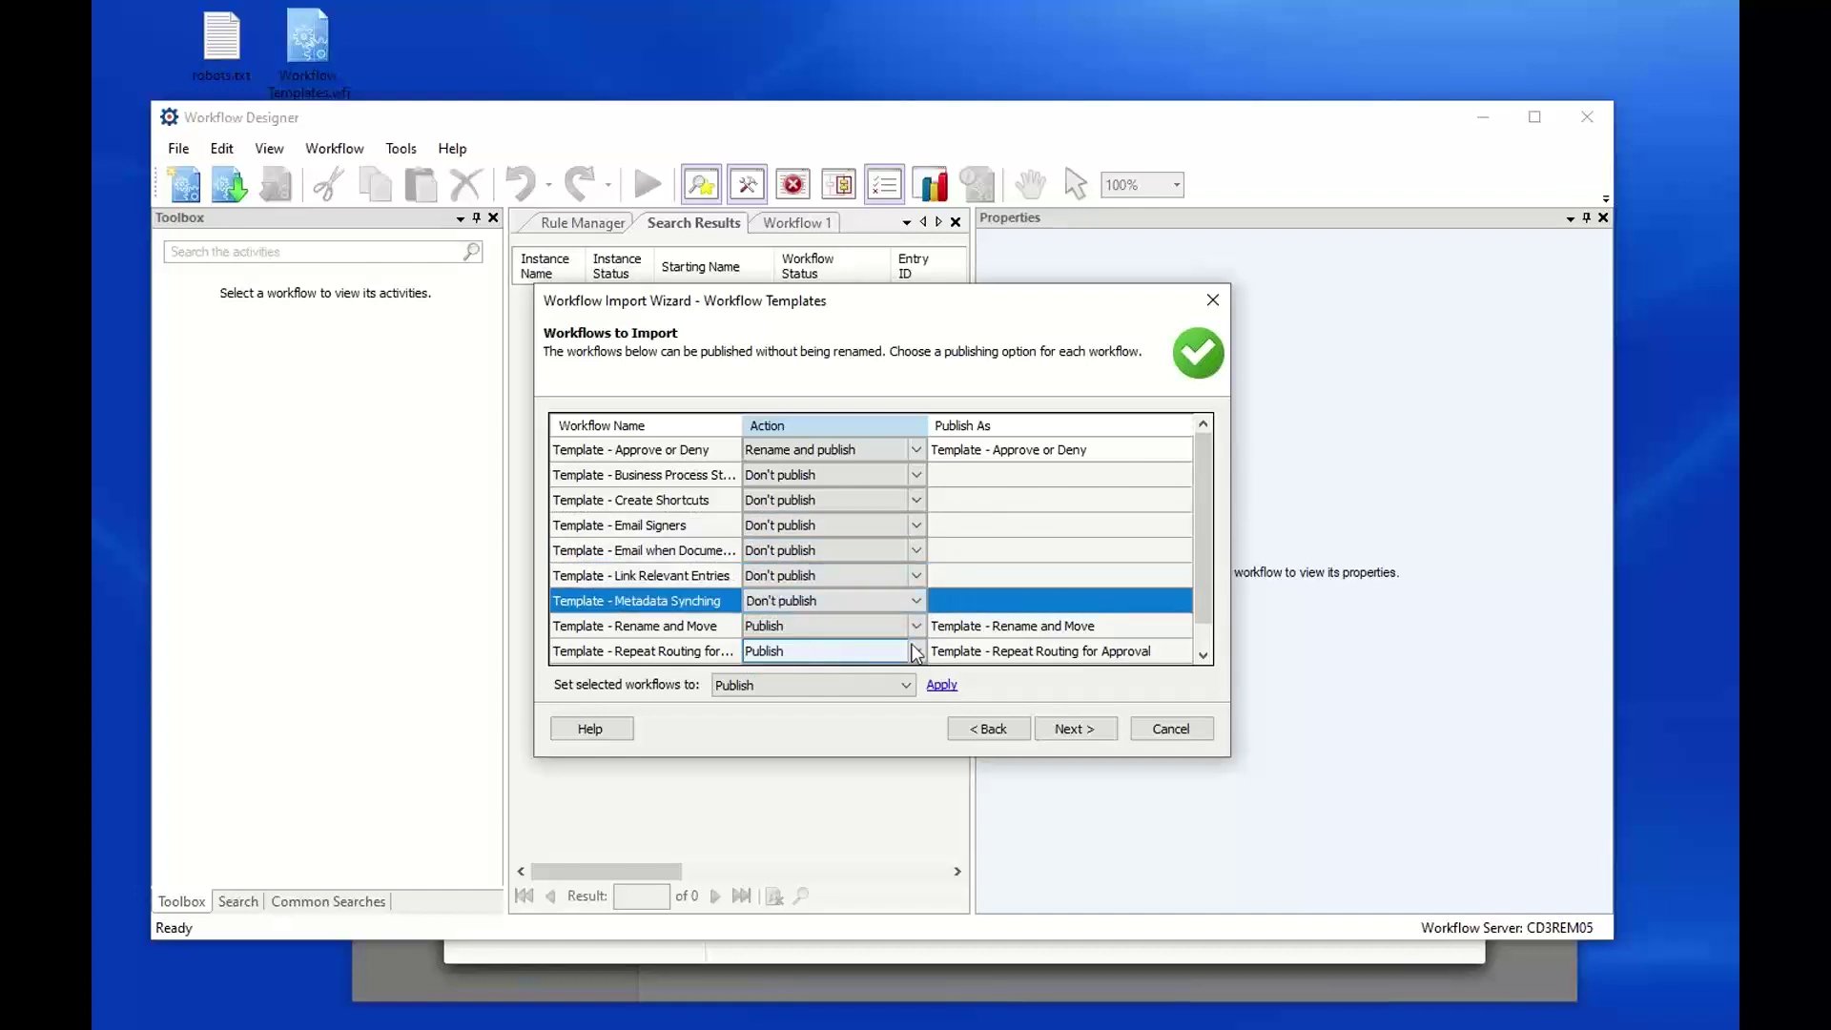
left_click(916, 626)
left_click(803, 678)
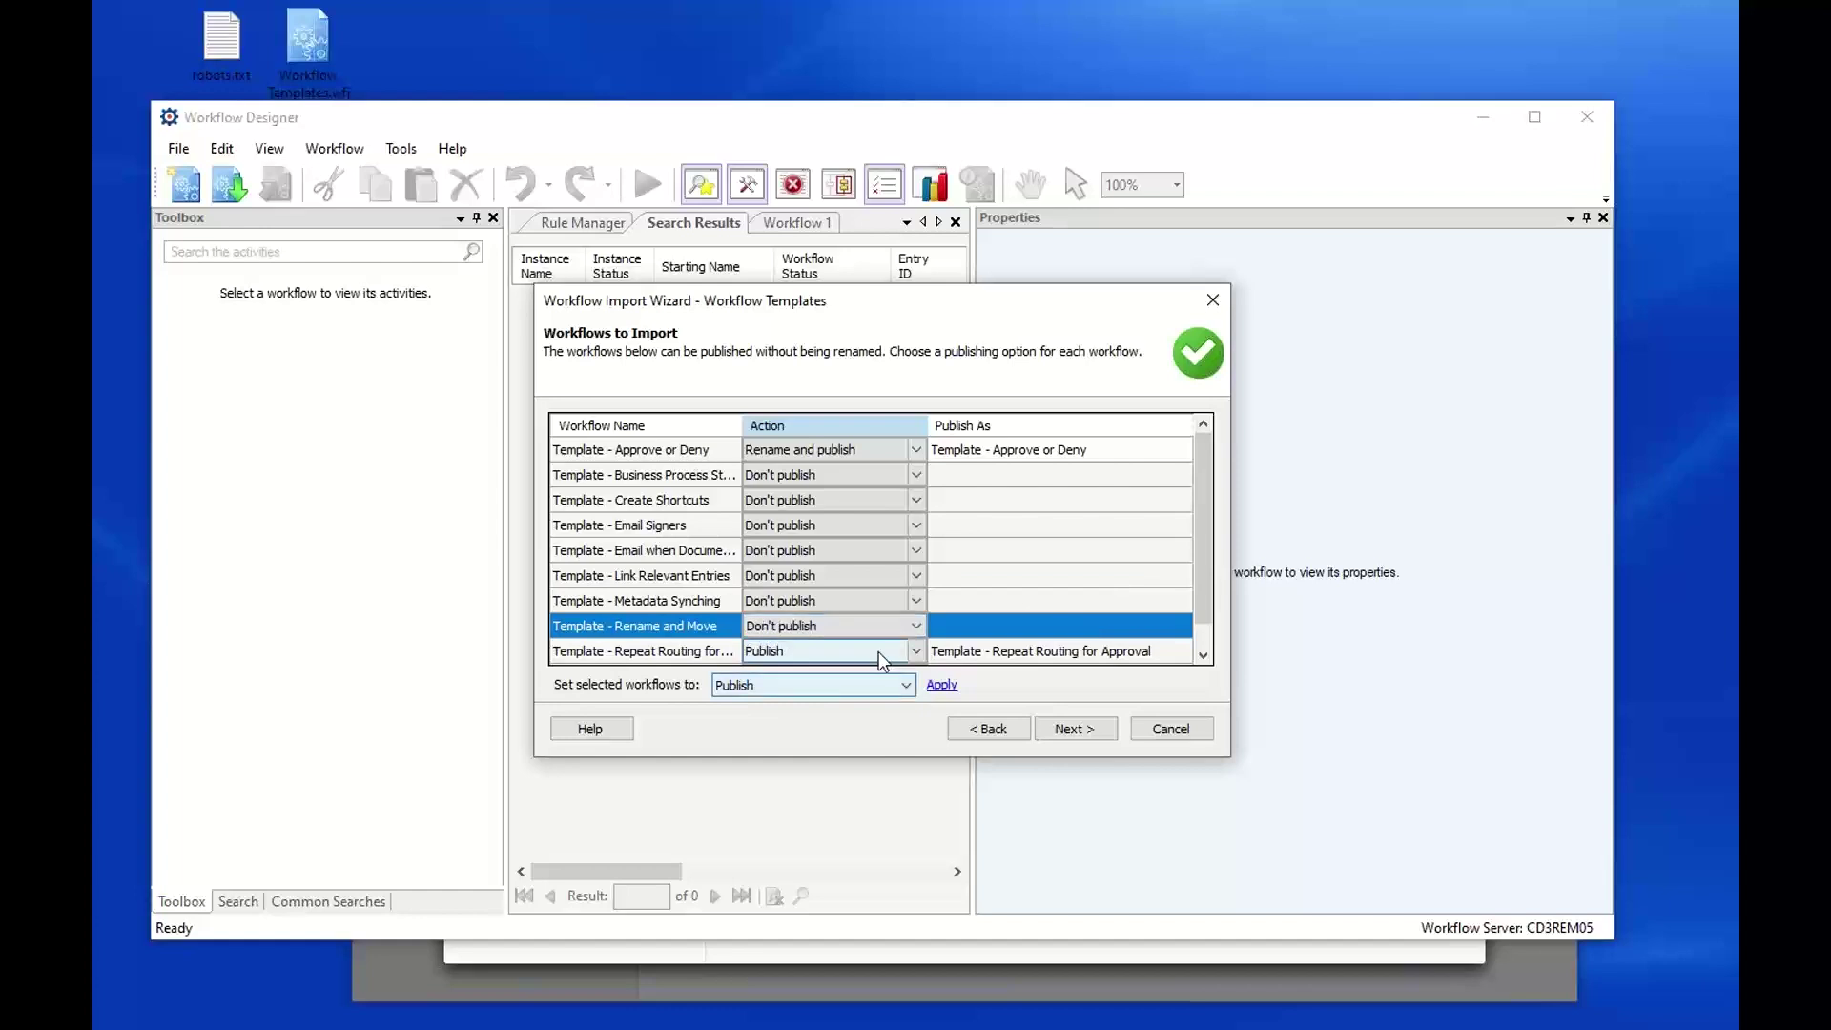
left_click(870, 651)
left_click(811, 702)
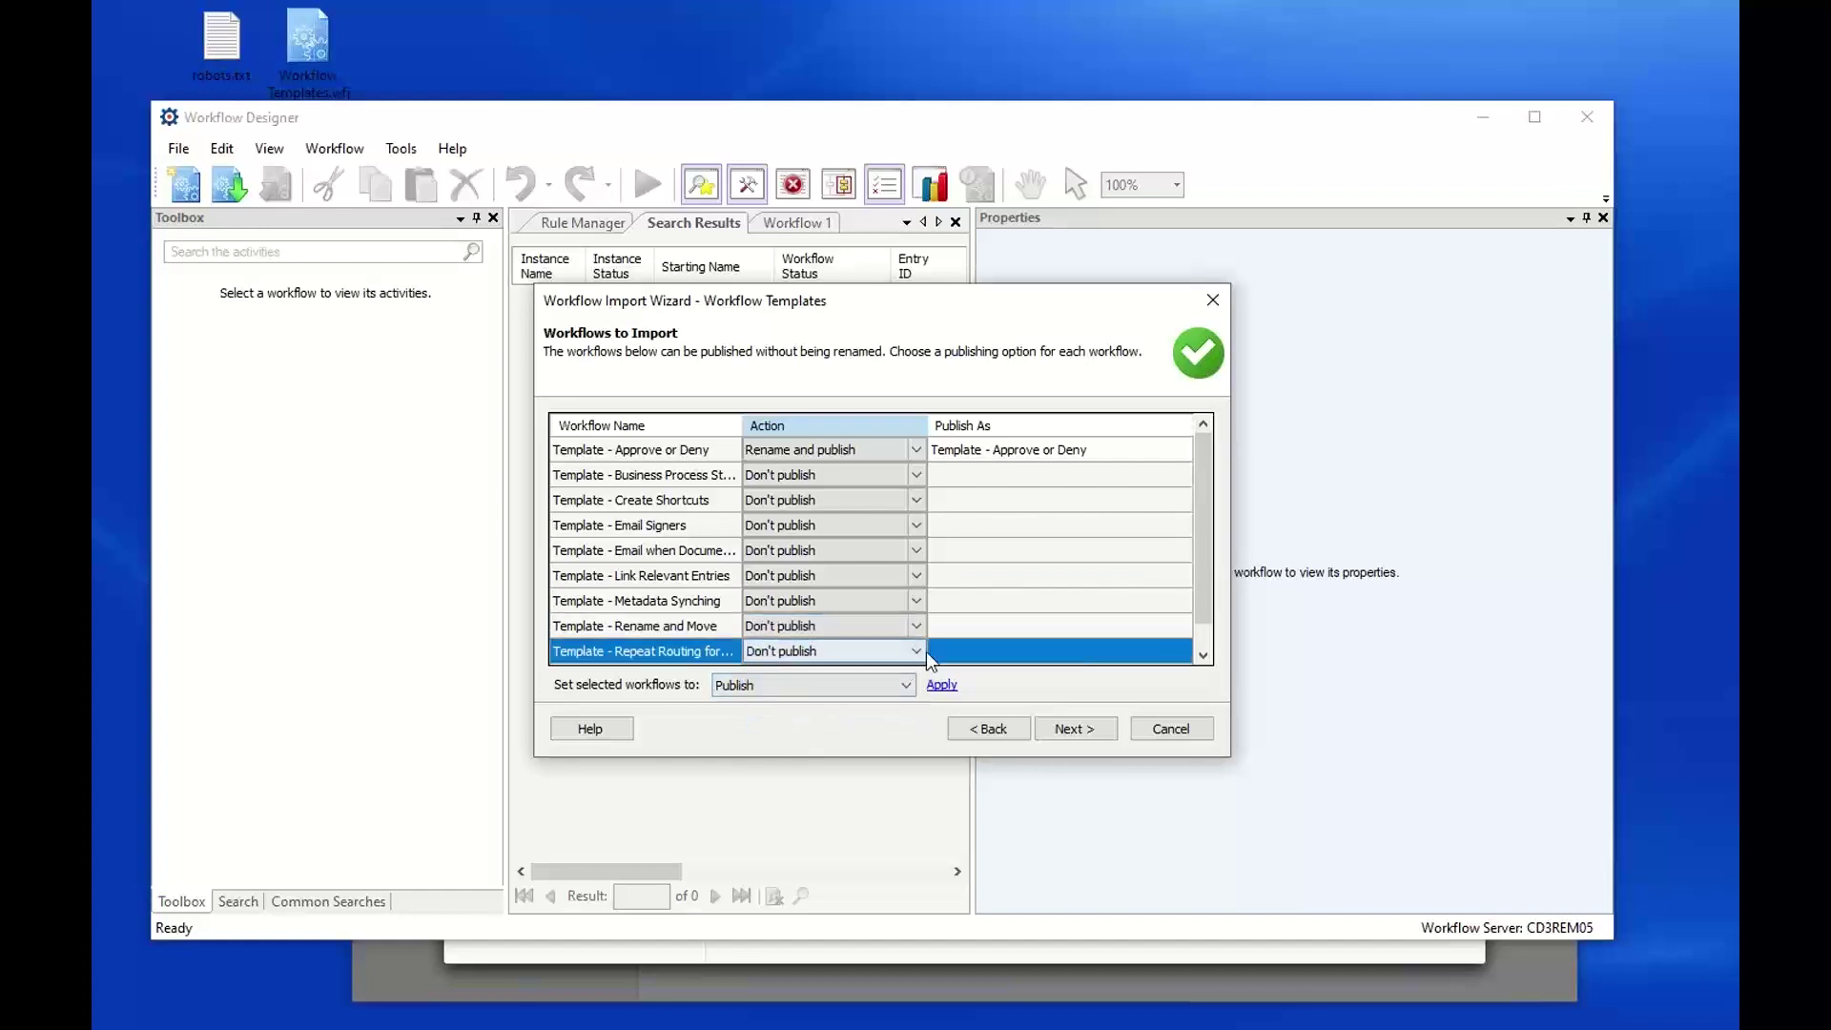
scroll(923, 665, "down", 1)
left_click(880, 652)
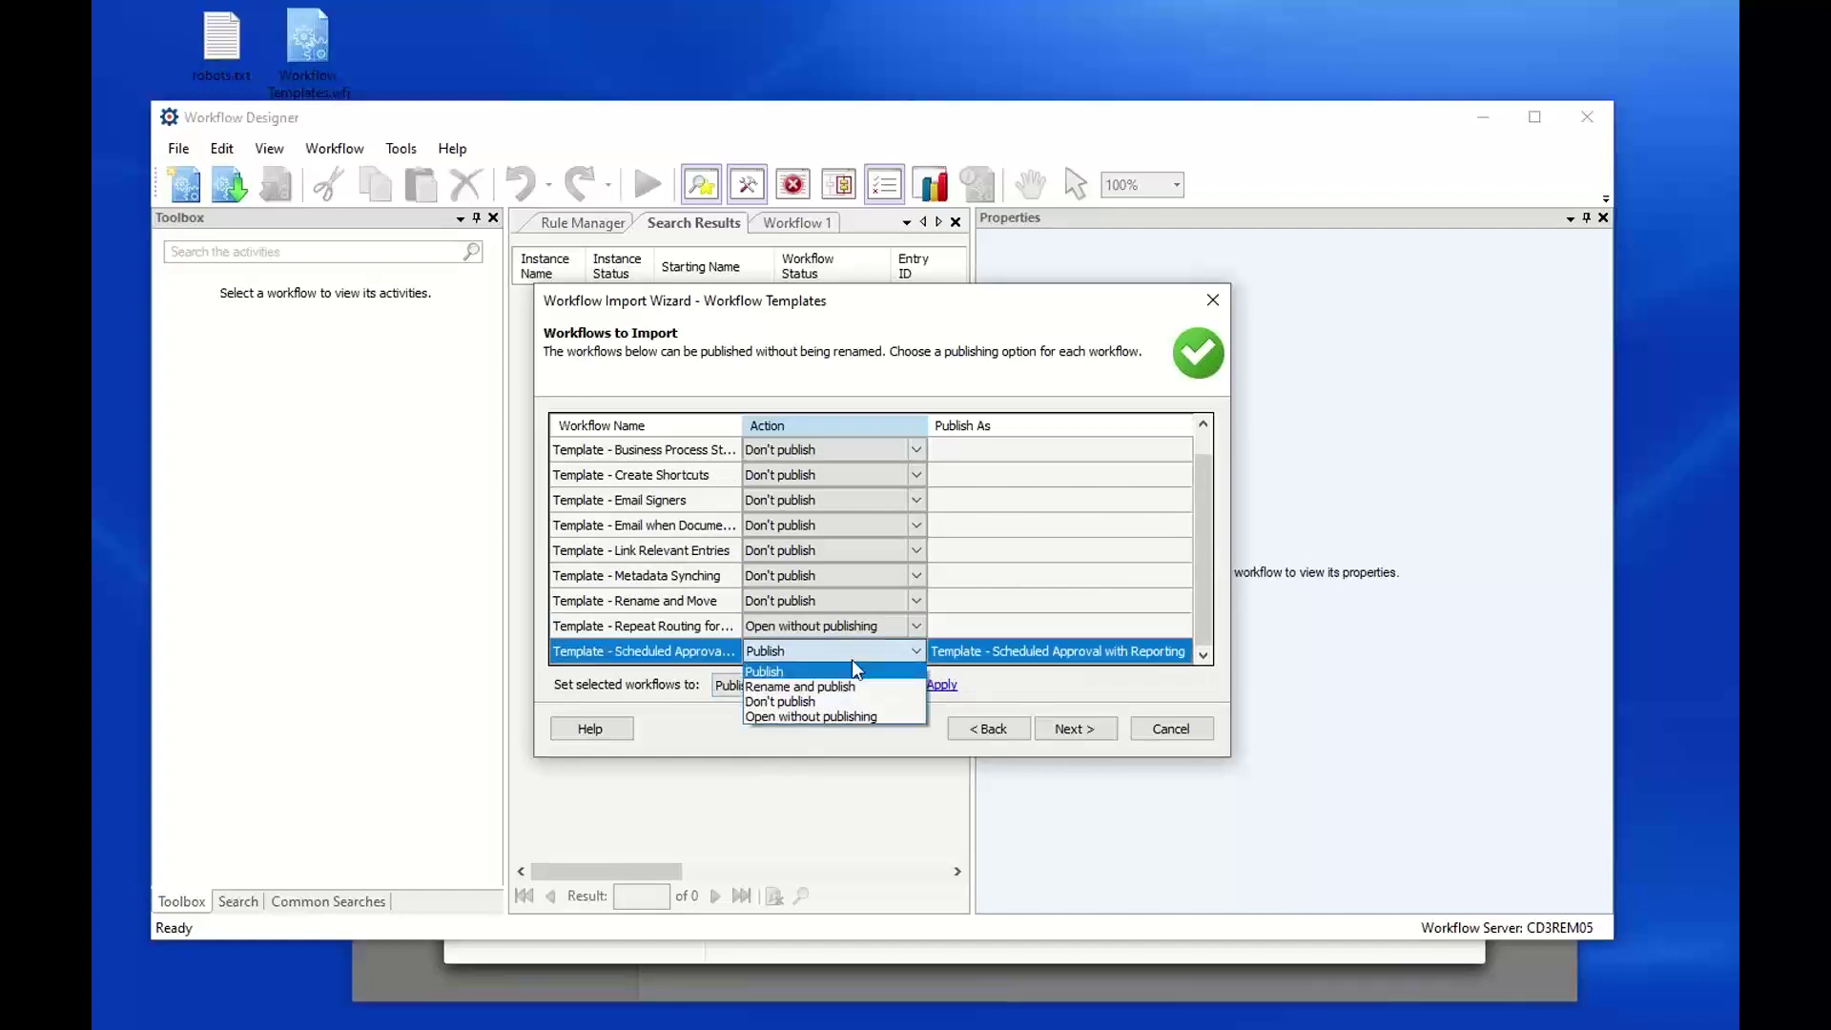
left_click(781, 699)
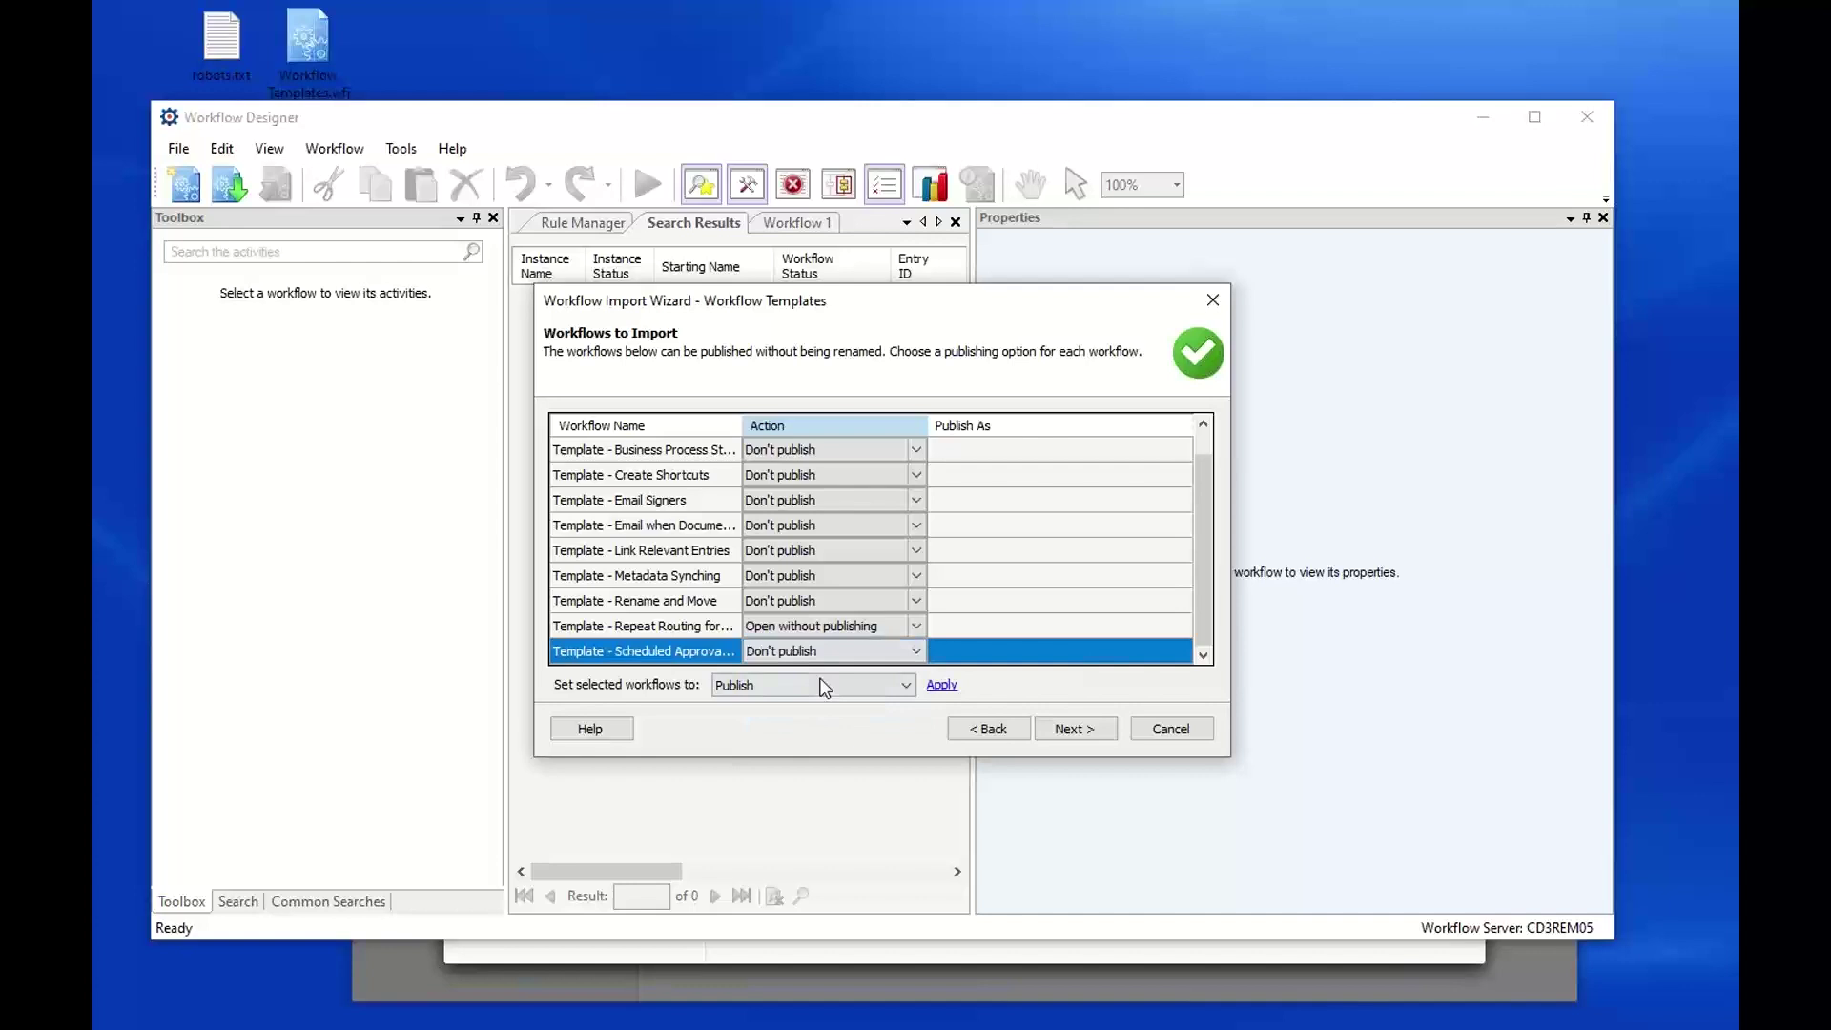
left_click(917, 626)
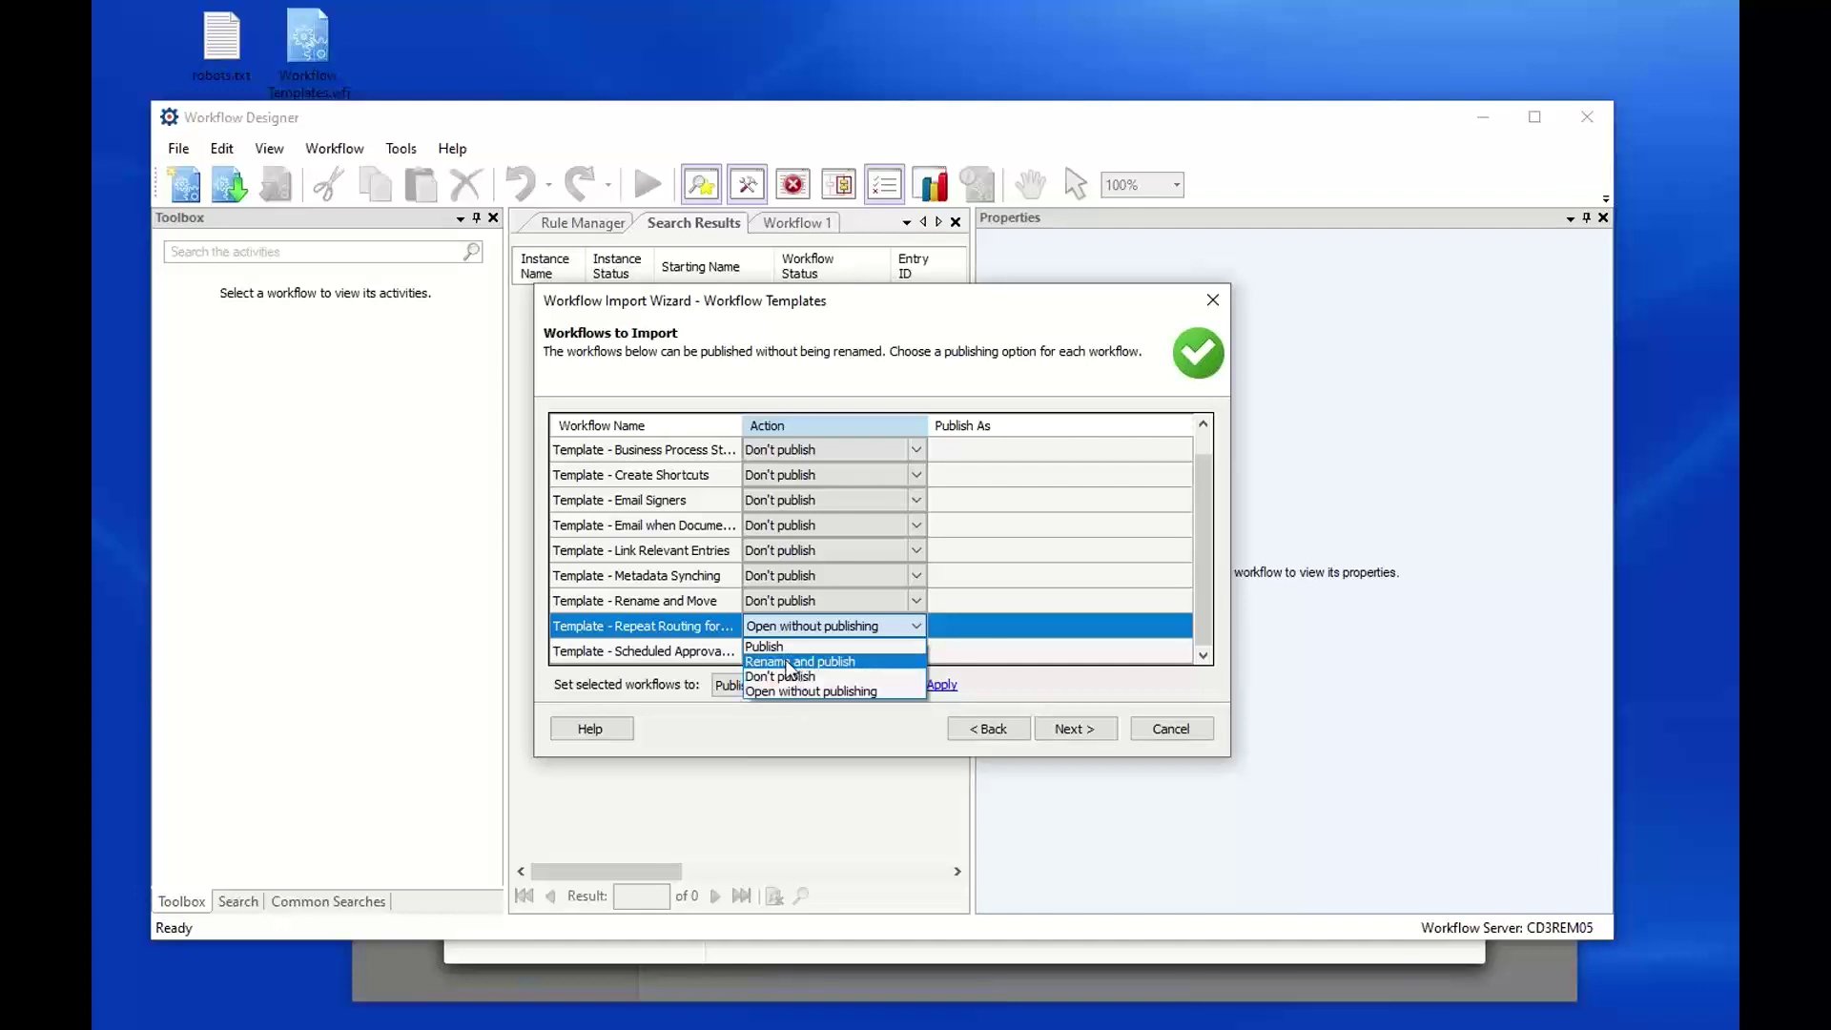
left_click(797, 677)
scroll(886, 505, "up", 1)
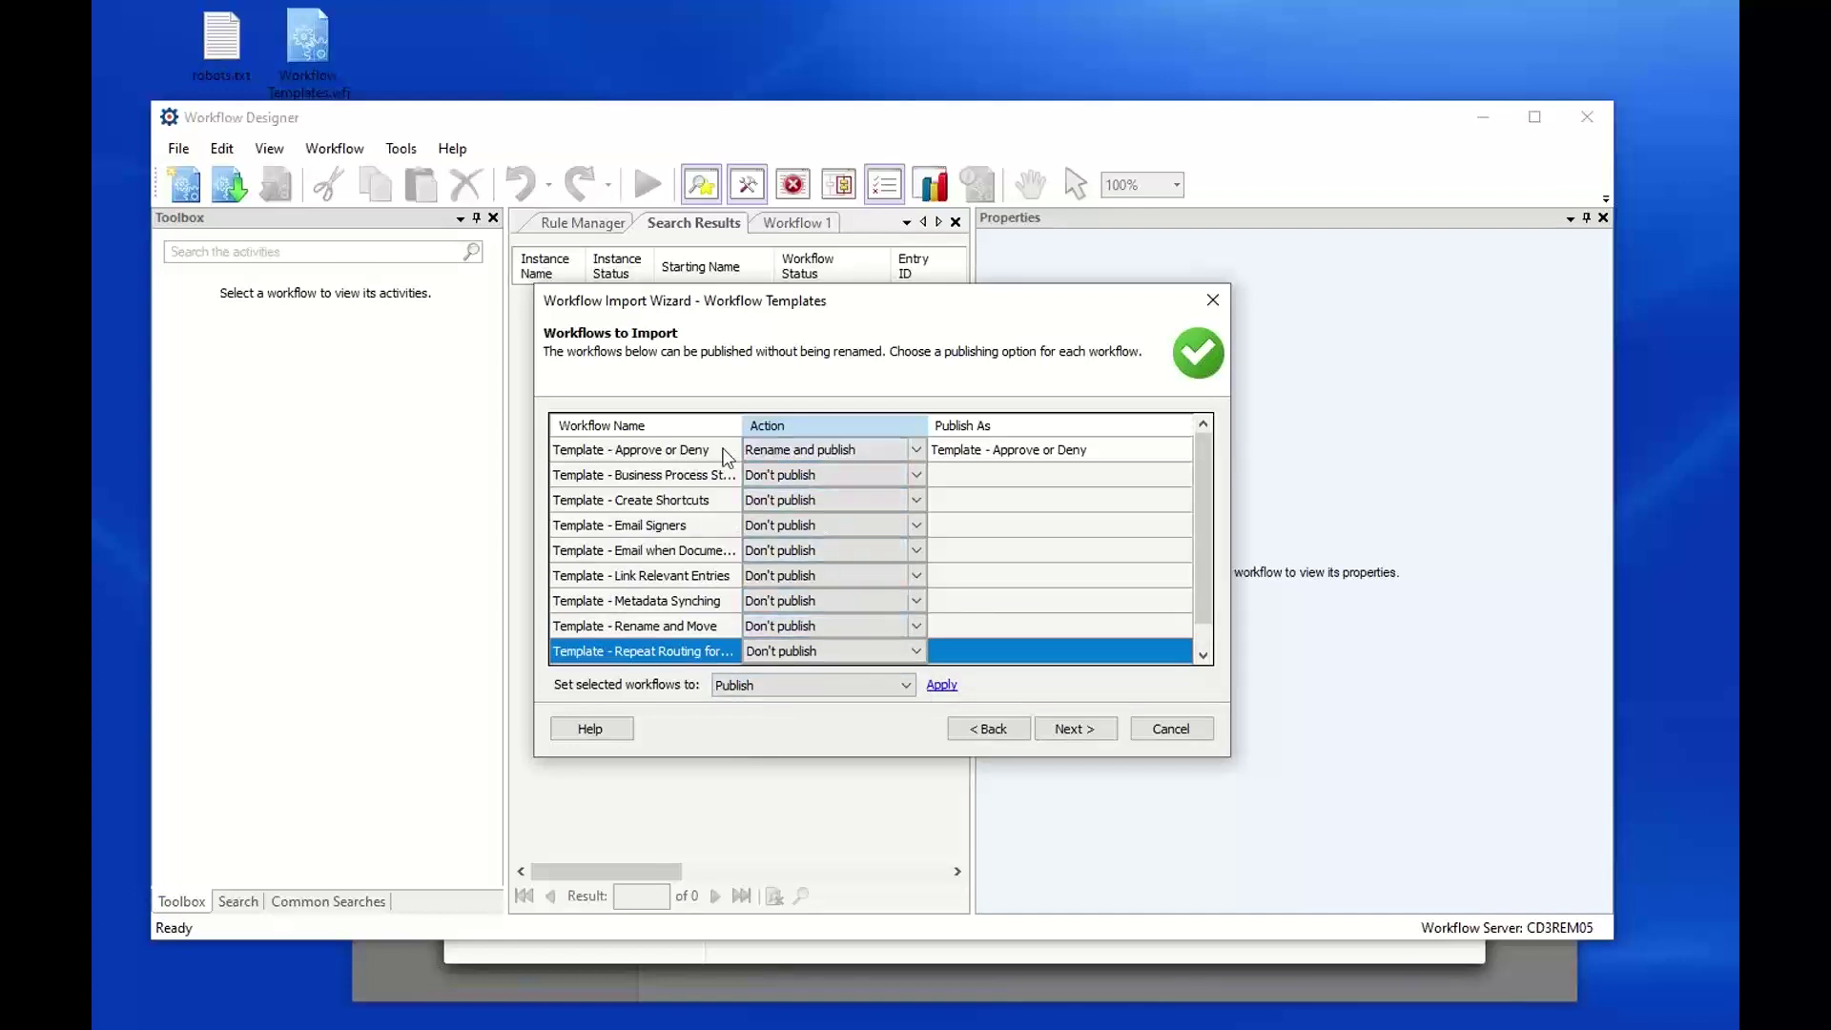
- Rename the publish name to 'WF Template - Approve or Deny' and continue to starting rules
left_click(936, 452)
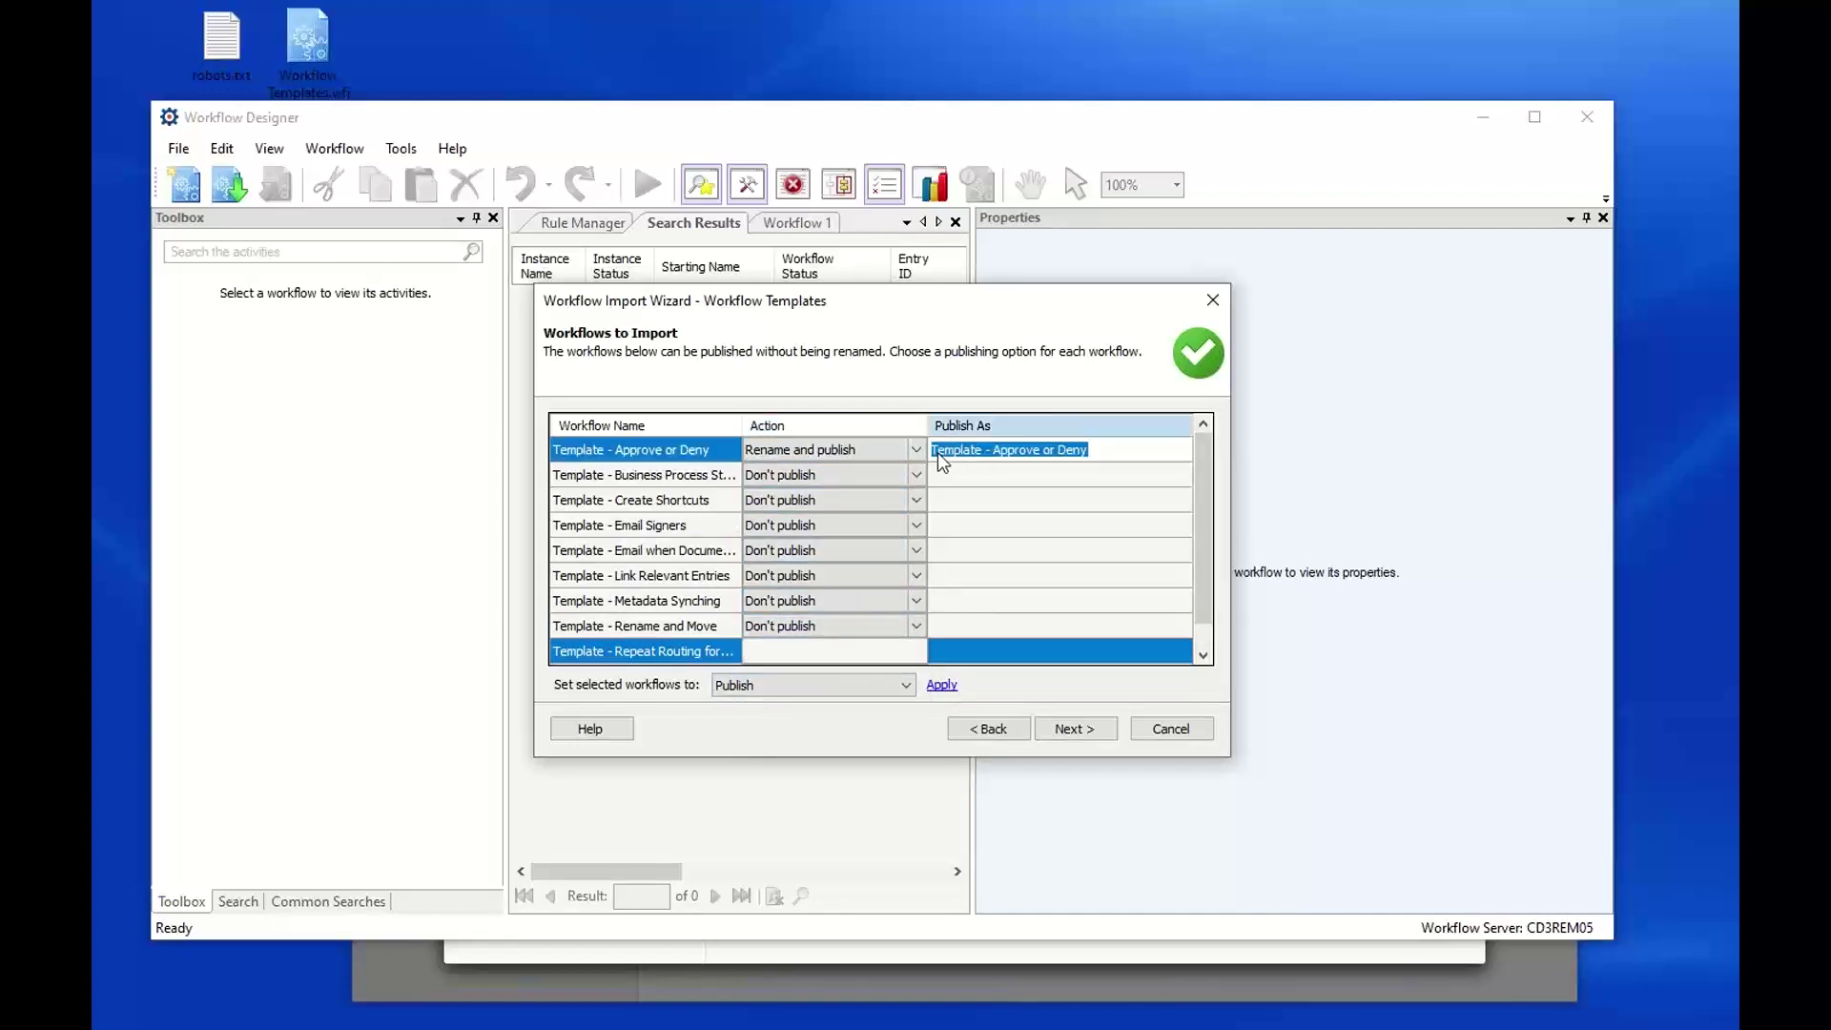
left_click(937, 452)
type("WF")
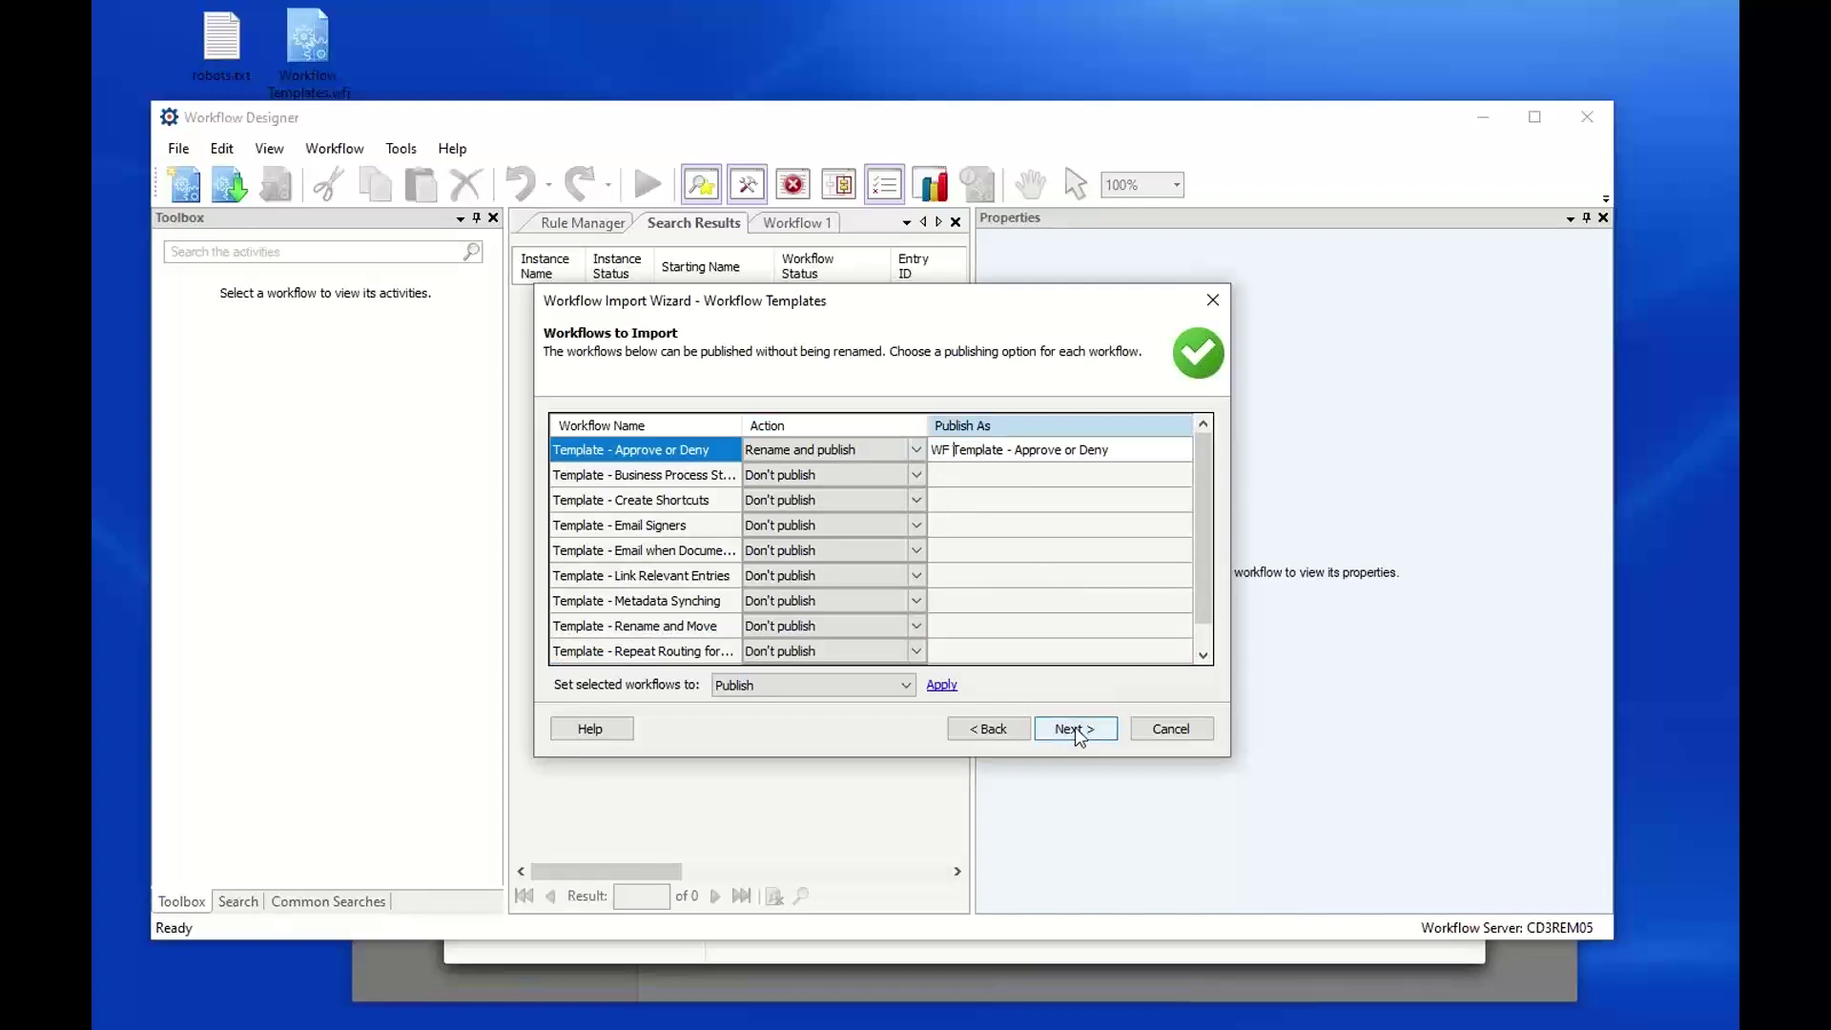
left_click(1074, 728)
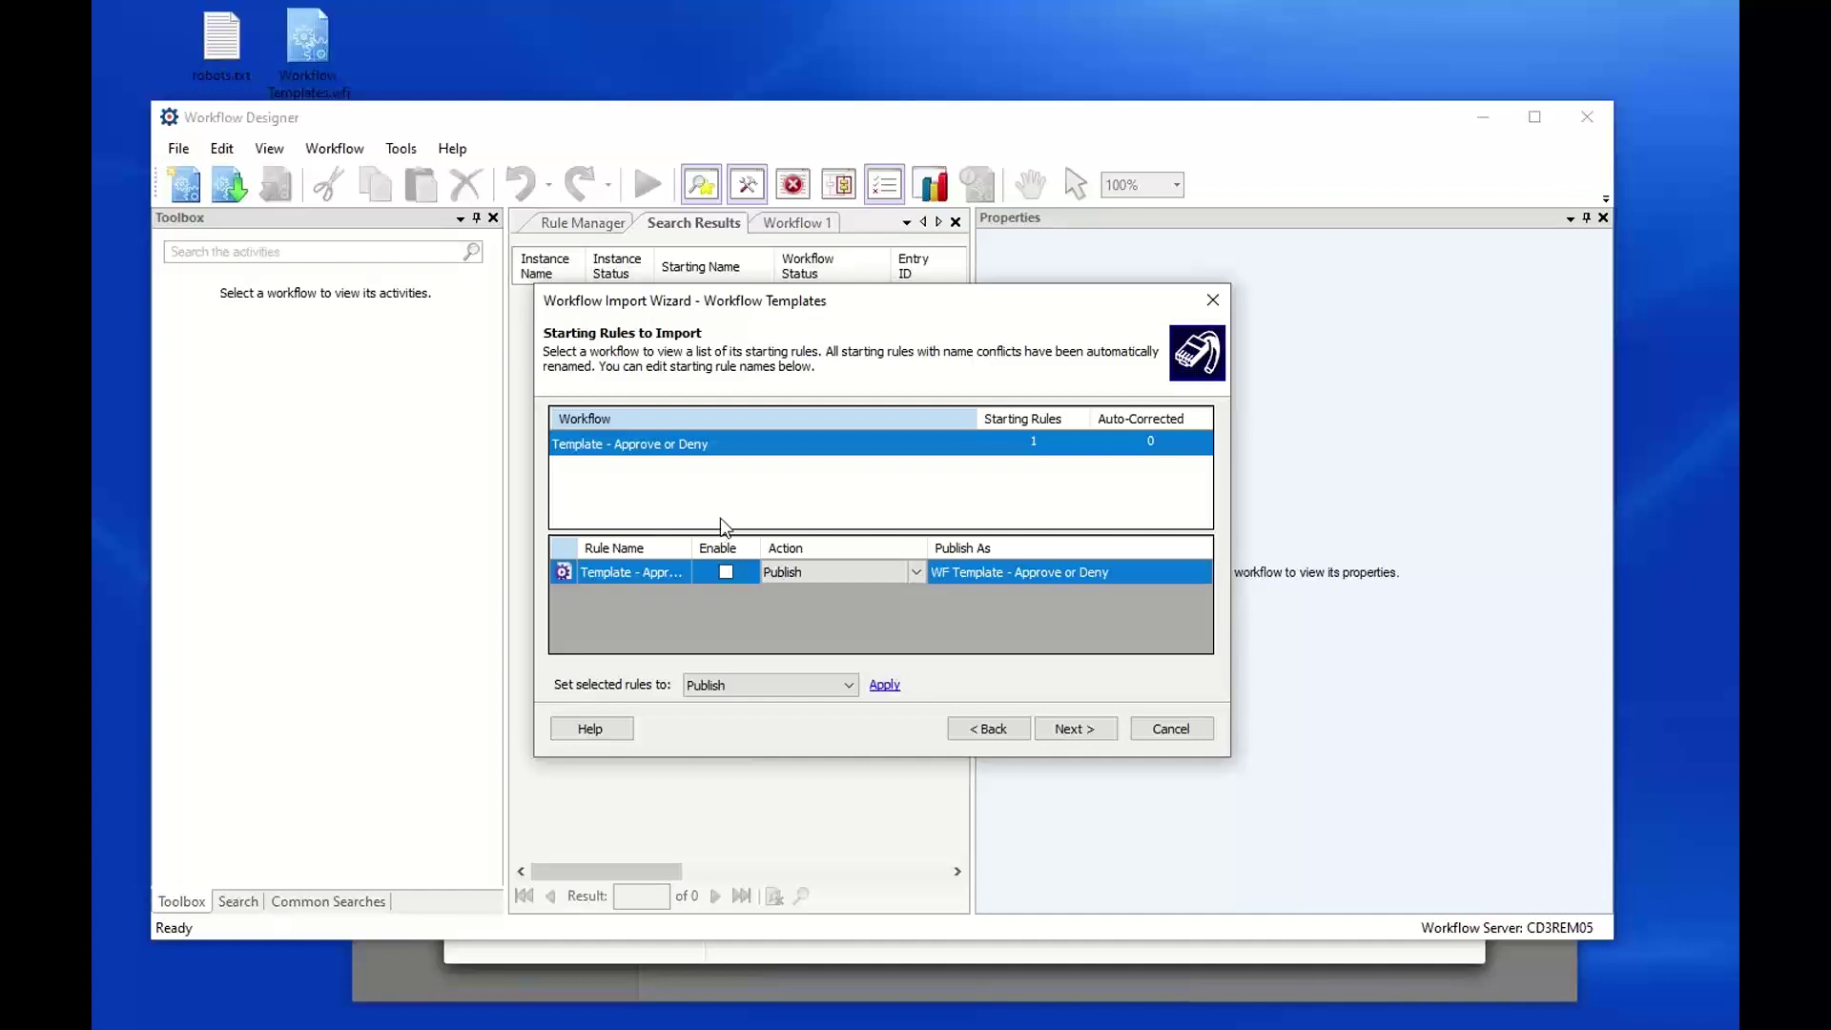
- Keep the starting rule's action as Publish and proceed to the Workflow Import Summary
left_click(917, 572)
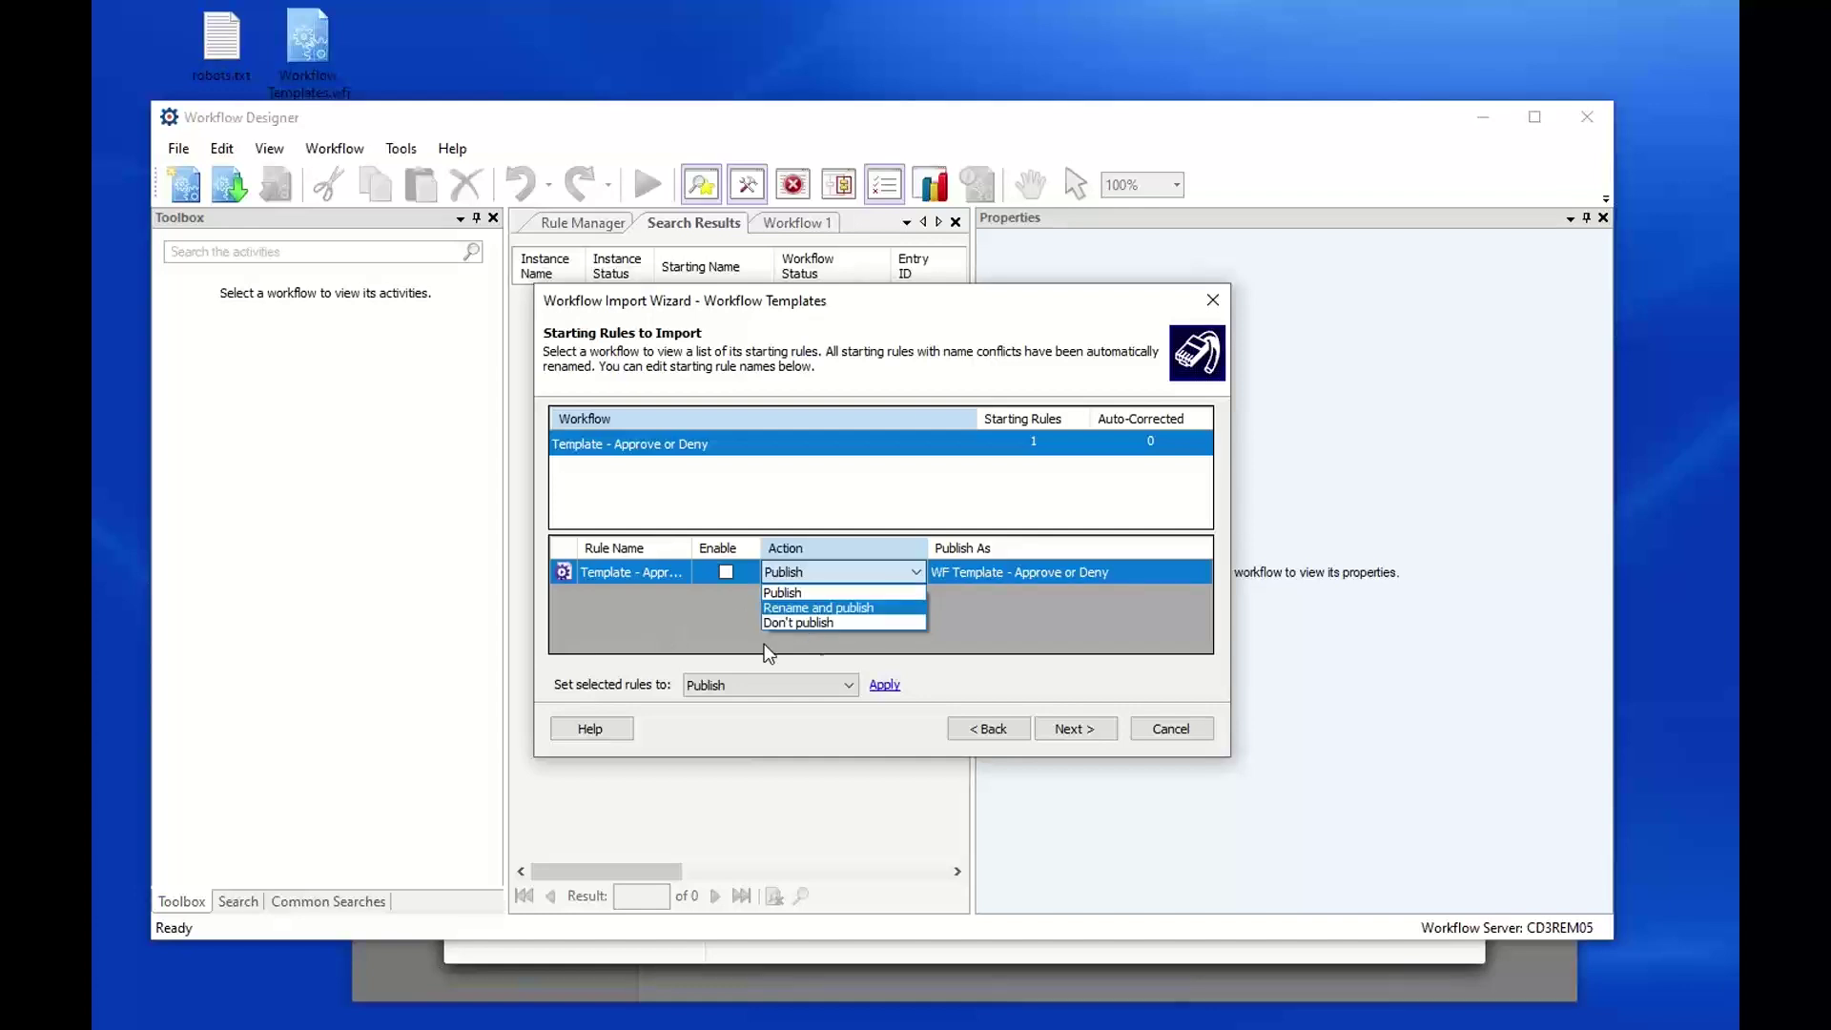
left_click(979, 627)
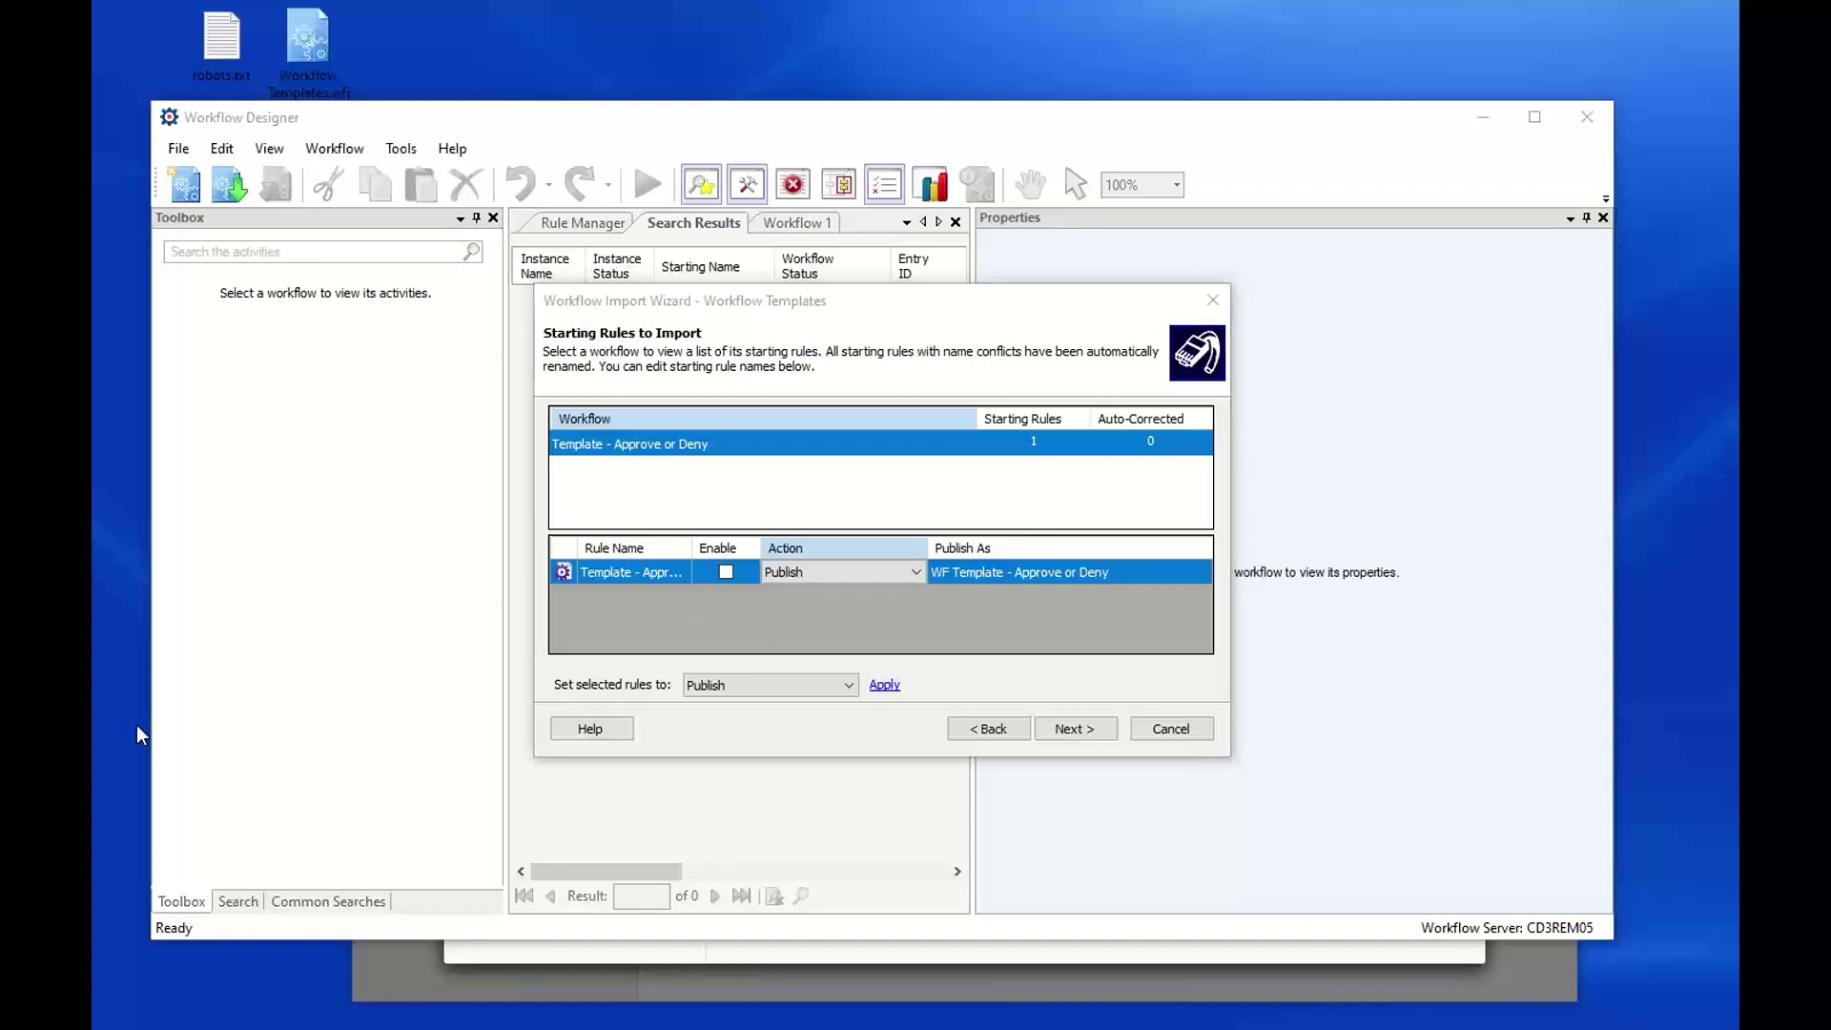
left_click(1073, 730)
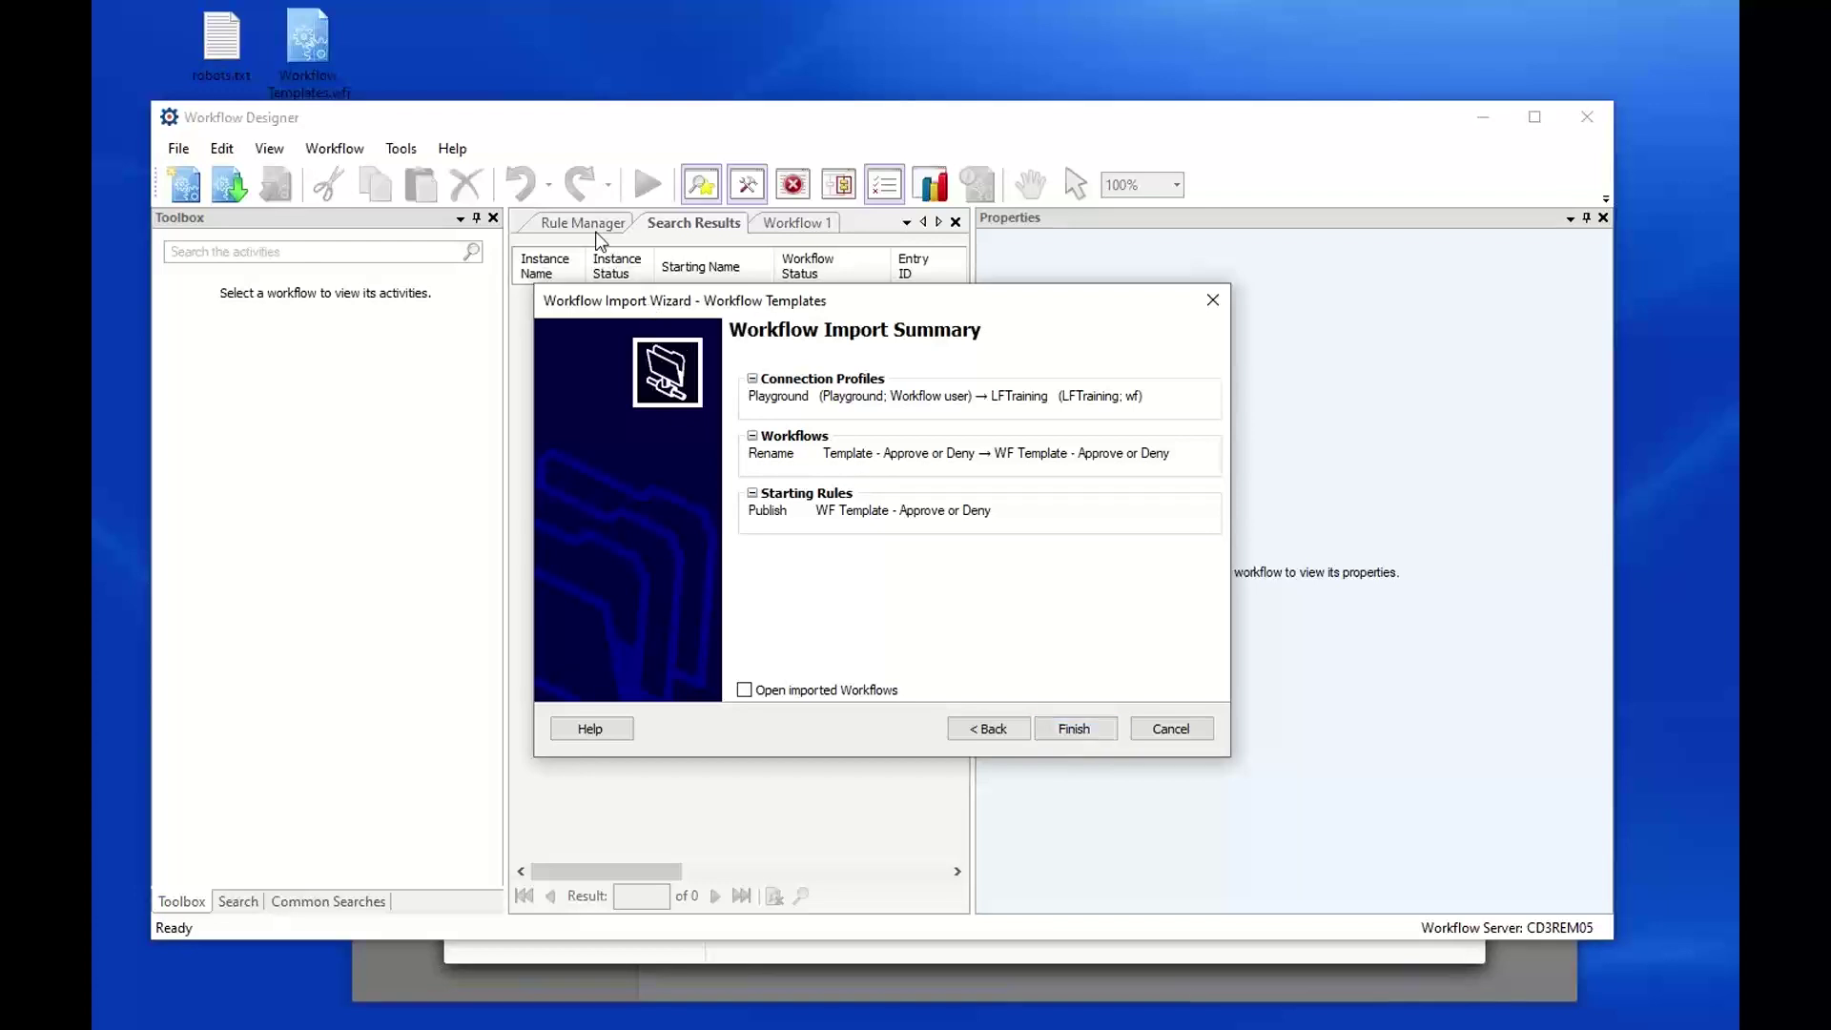
- Finish the workflow import and dismiss the 'Import completed successfully' message
left_click(1082, 731)
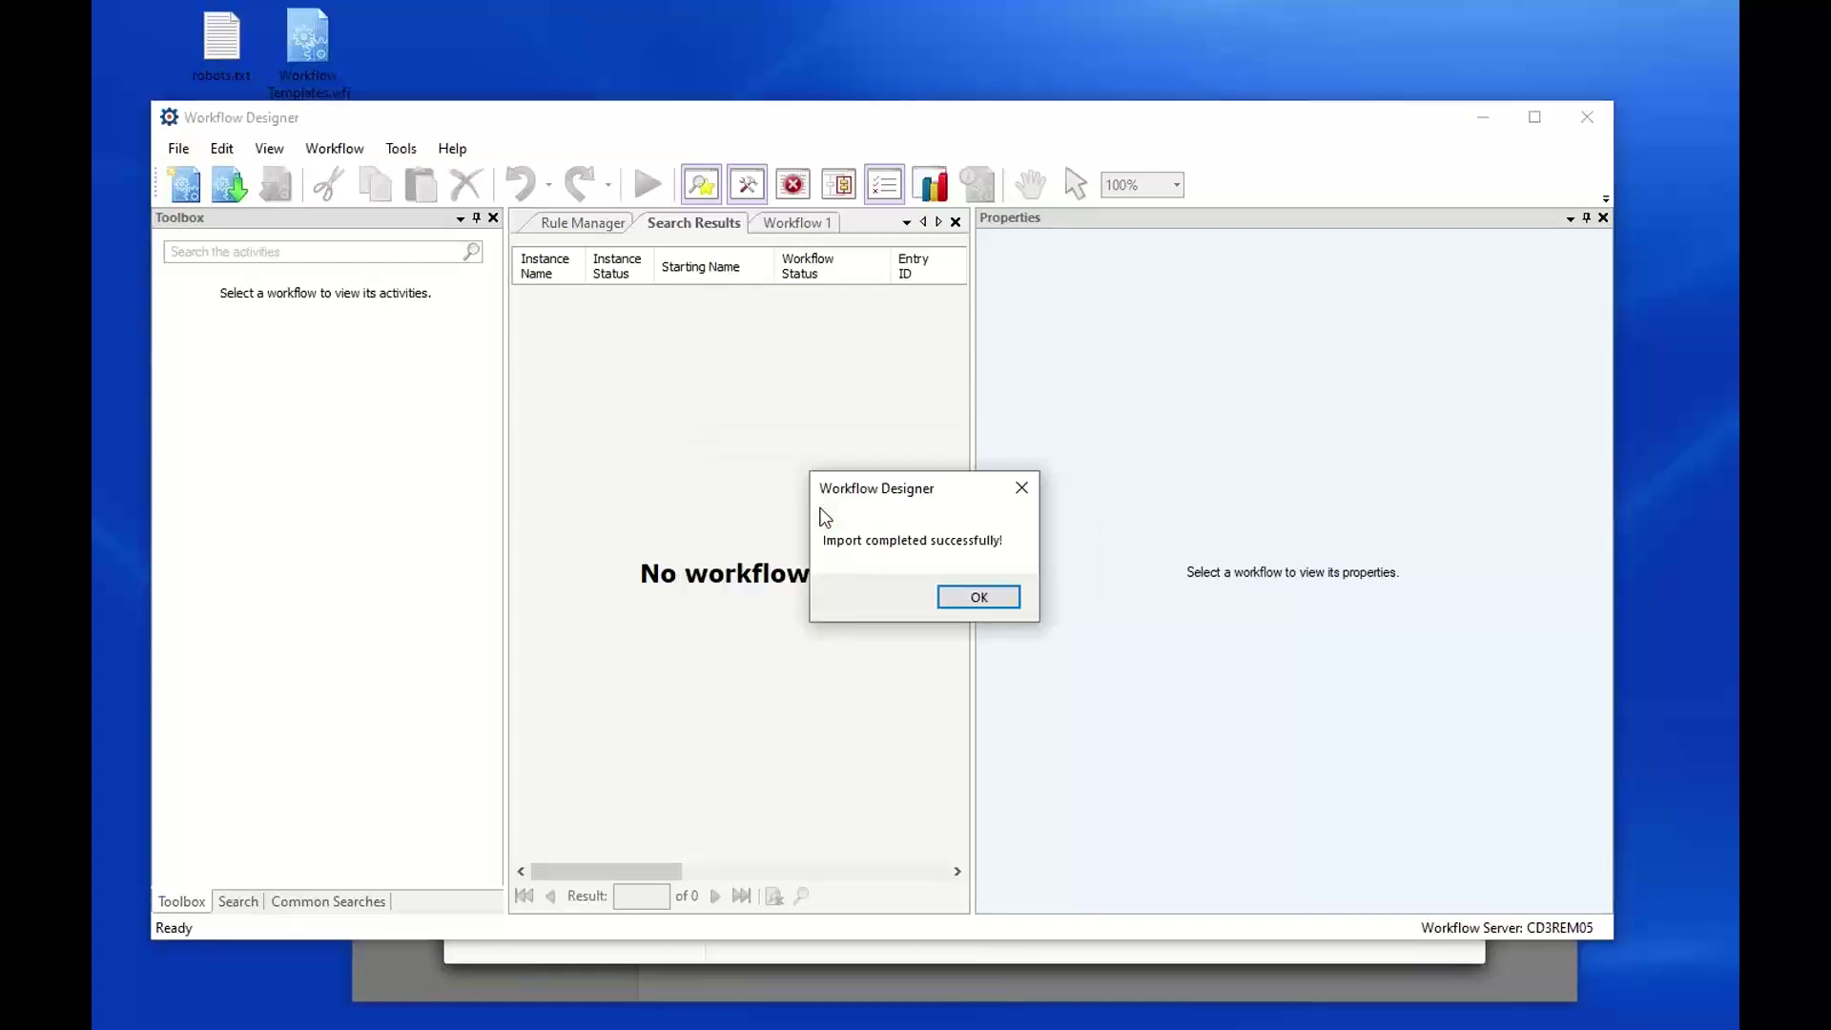
left_click(974, 598)
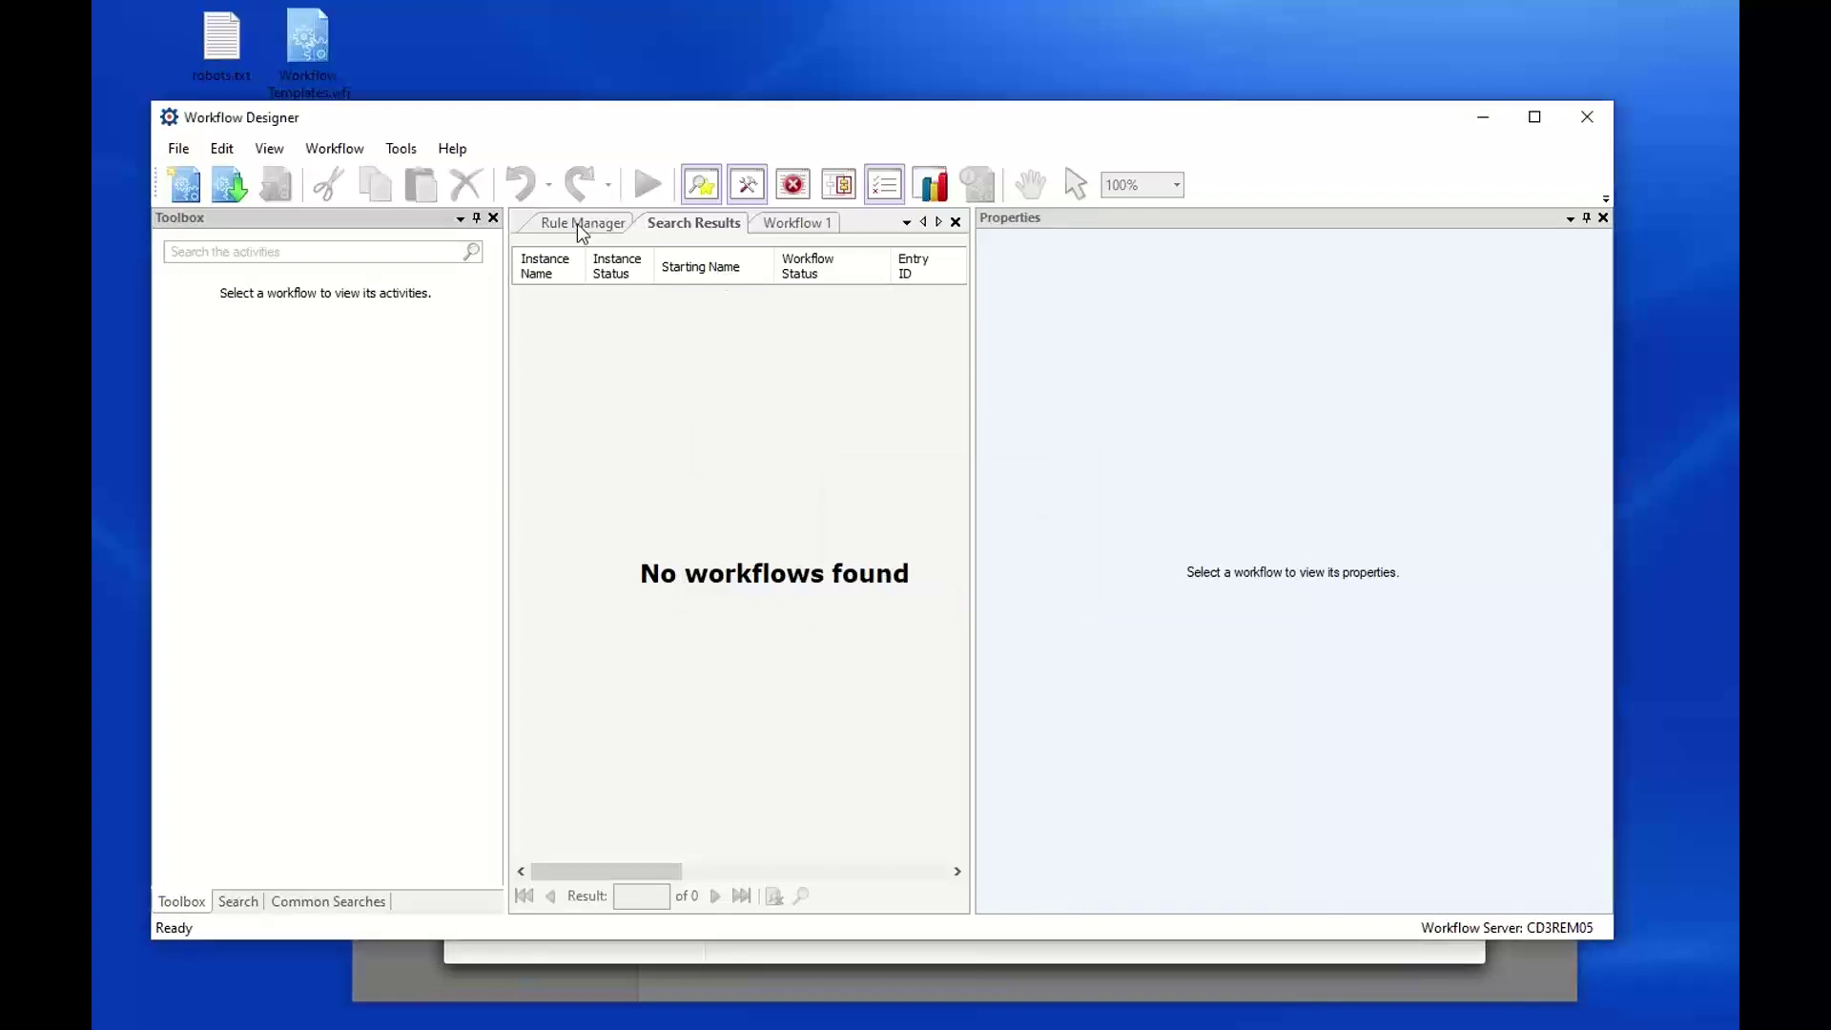
- Return to the Rule Manager tree and widen it to show full names like CDI - Document Separator
left_click(587, 224)
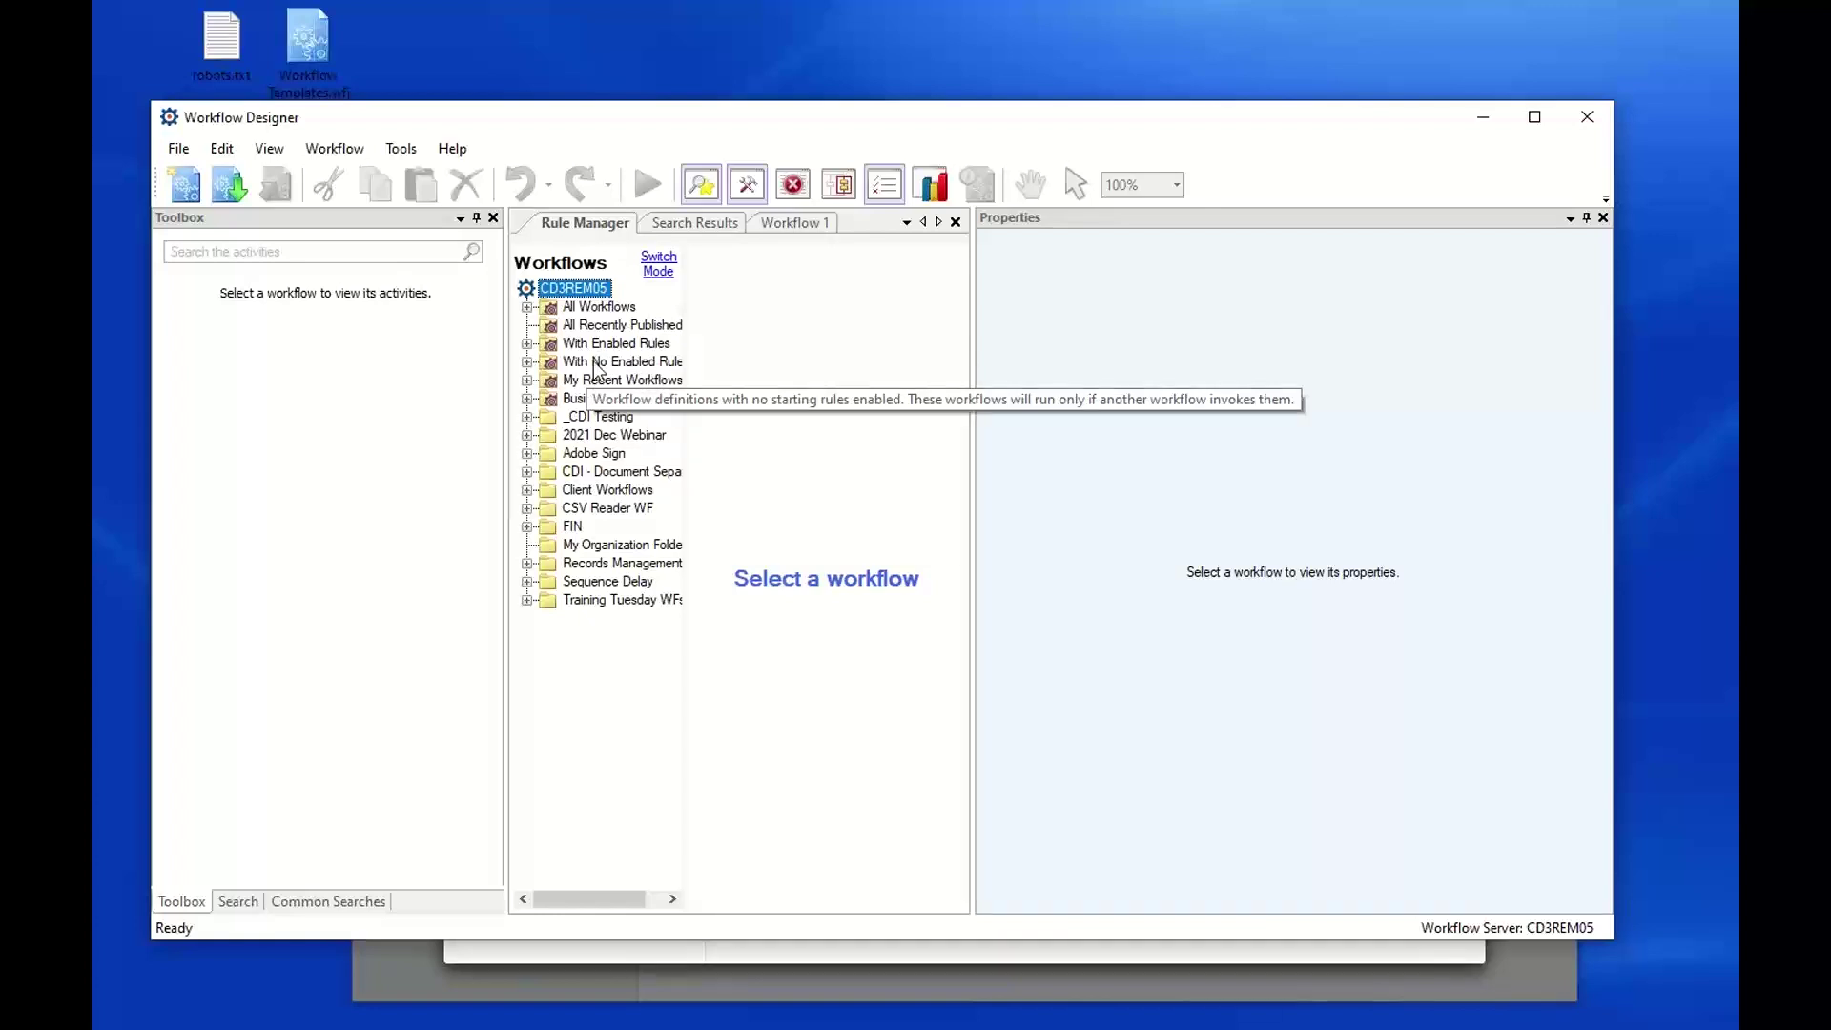
left_click_drag(686, 251, 730, 252)
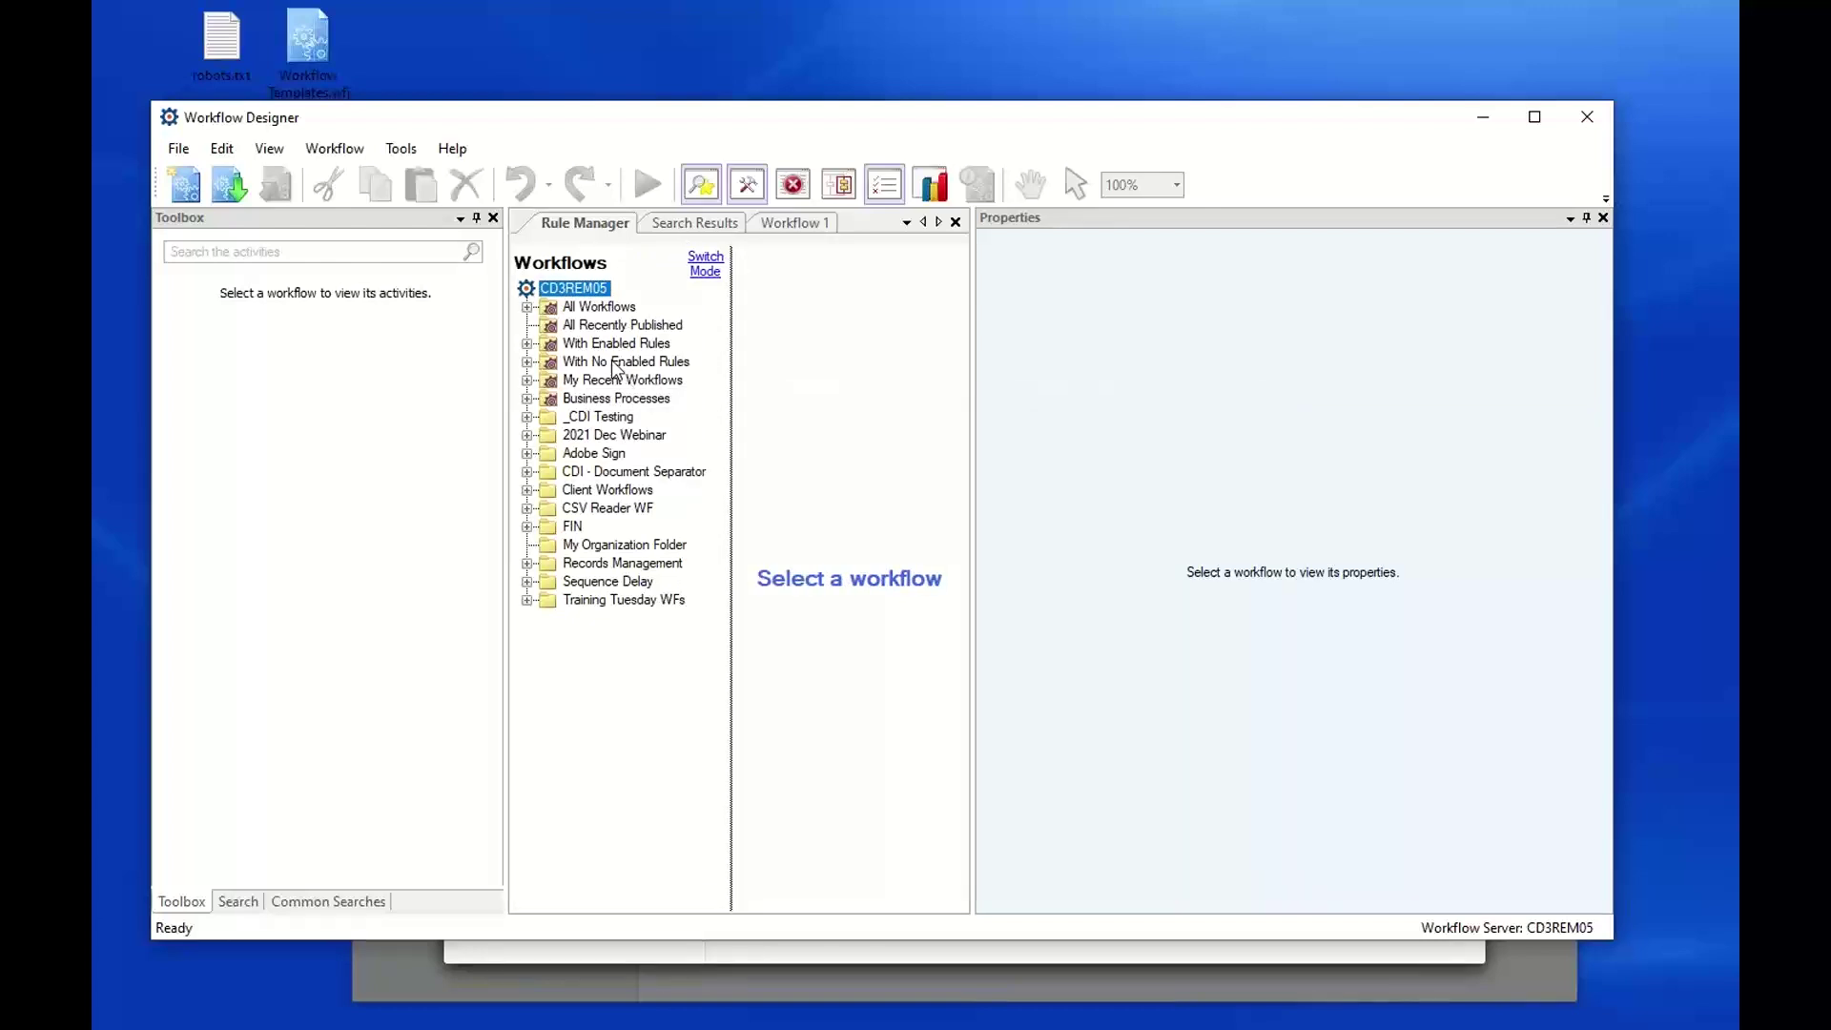
- Minimize the Workflow Designer, move the repository window aside, and bring up Laserfiche Forms Designer
left_click(1482, 122)
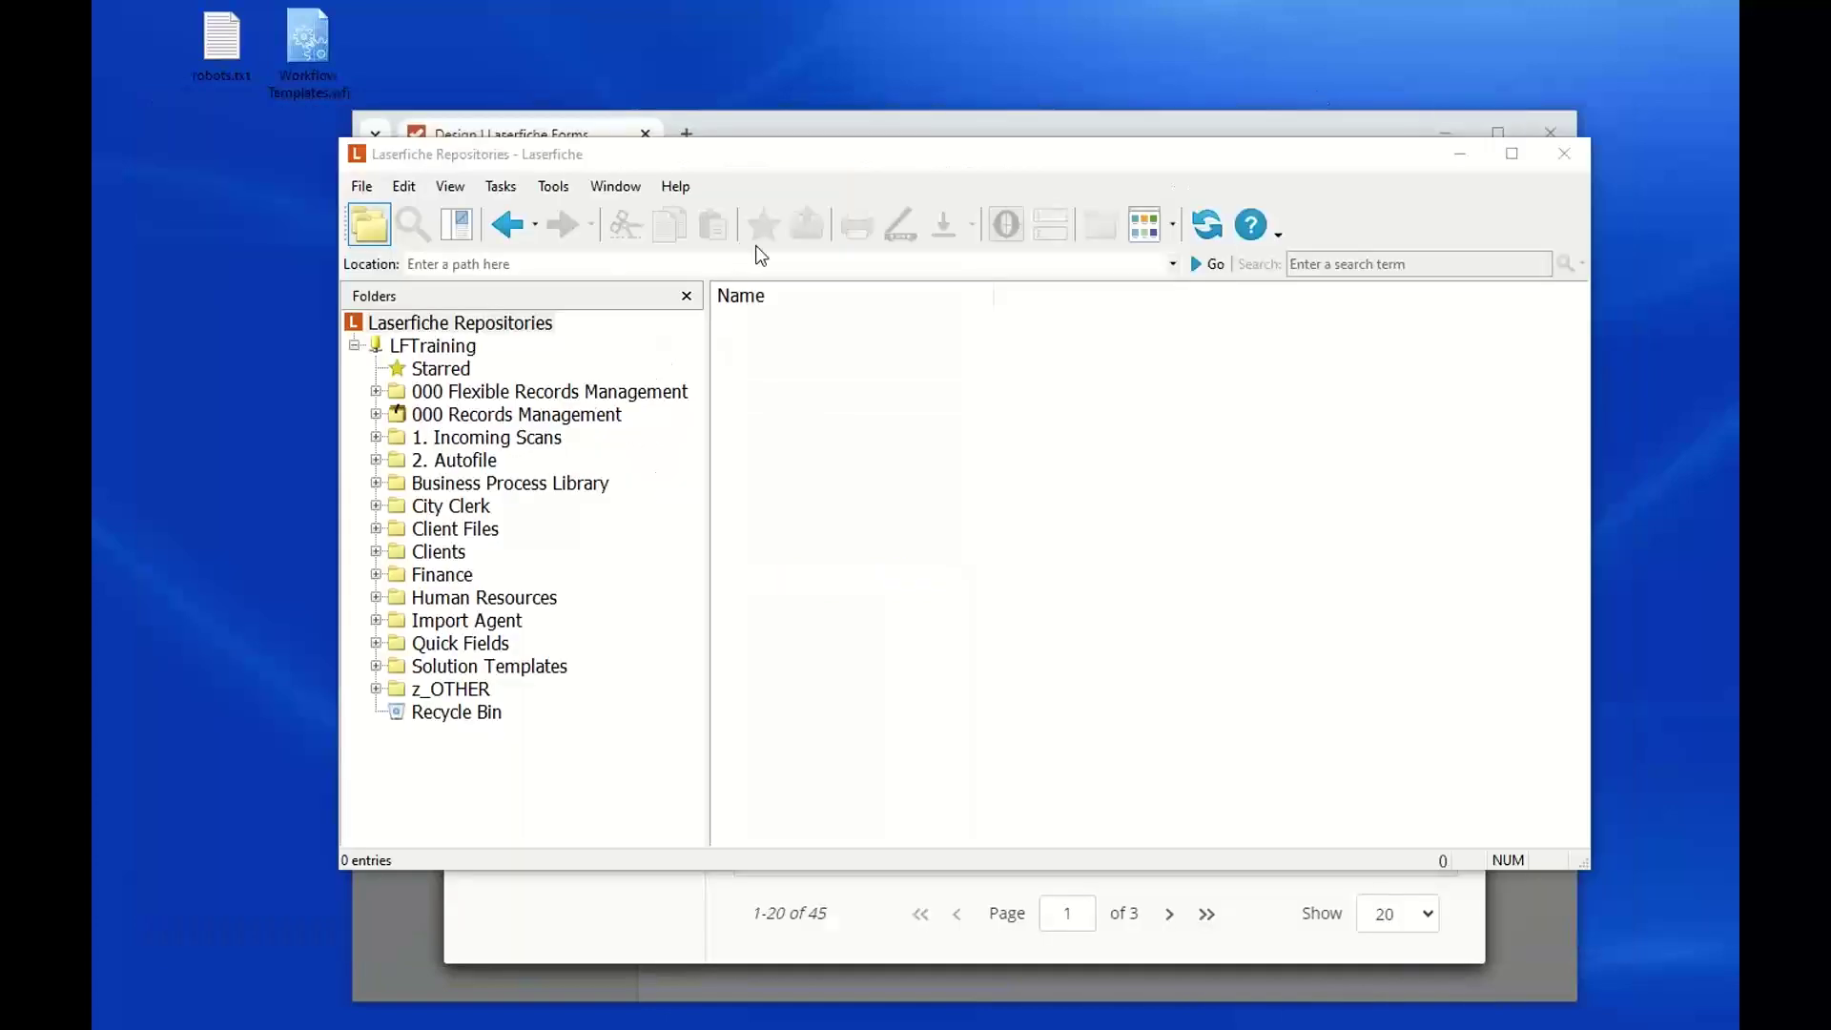
left_click_drag(766, 158, 709, 157)
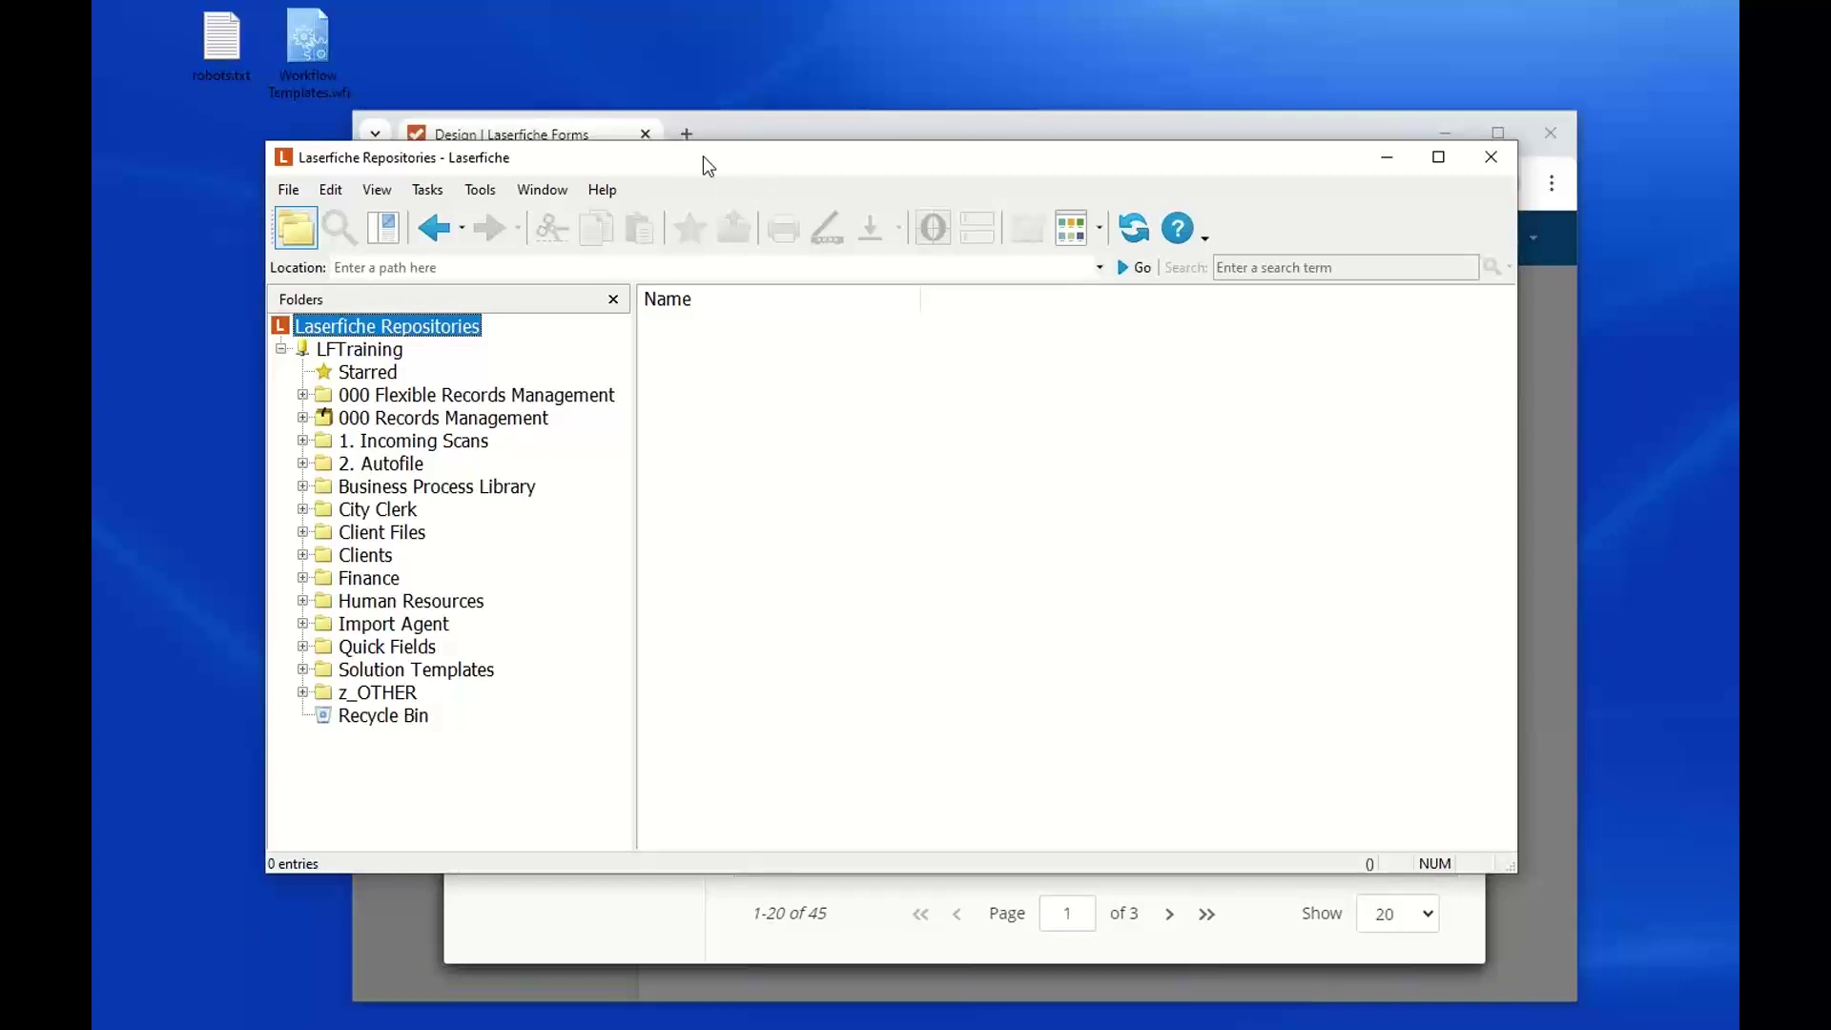
left_click(748, 133)
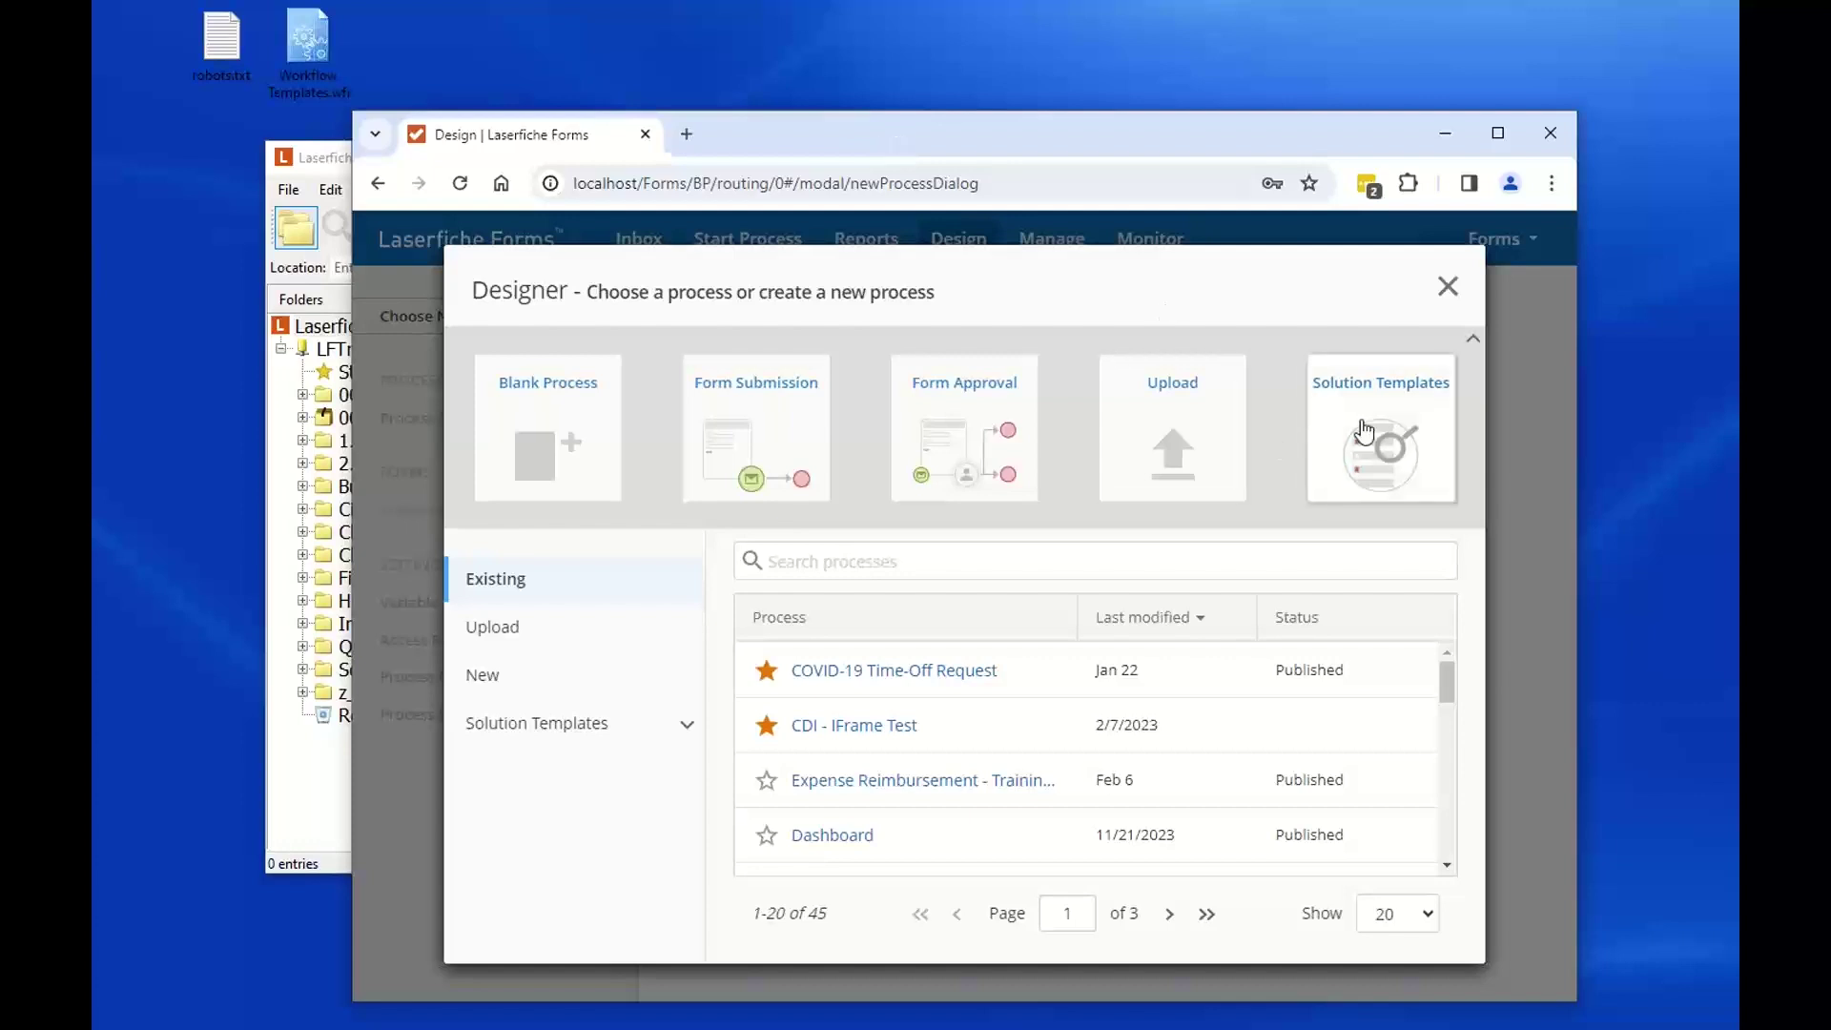
- Show the 192 solution templates and scroll to the Travel Expense Reimbursement card
left_click(1391, 391)
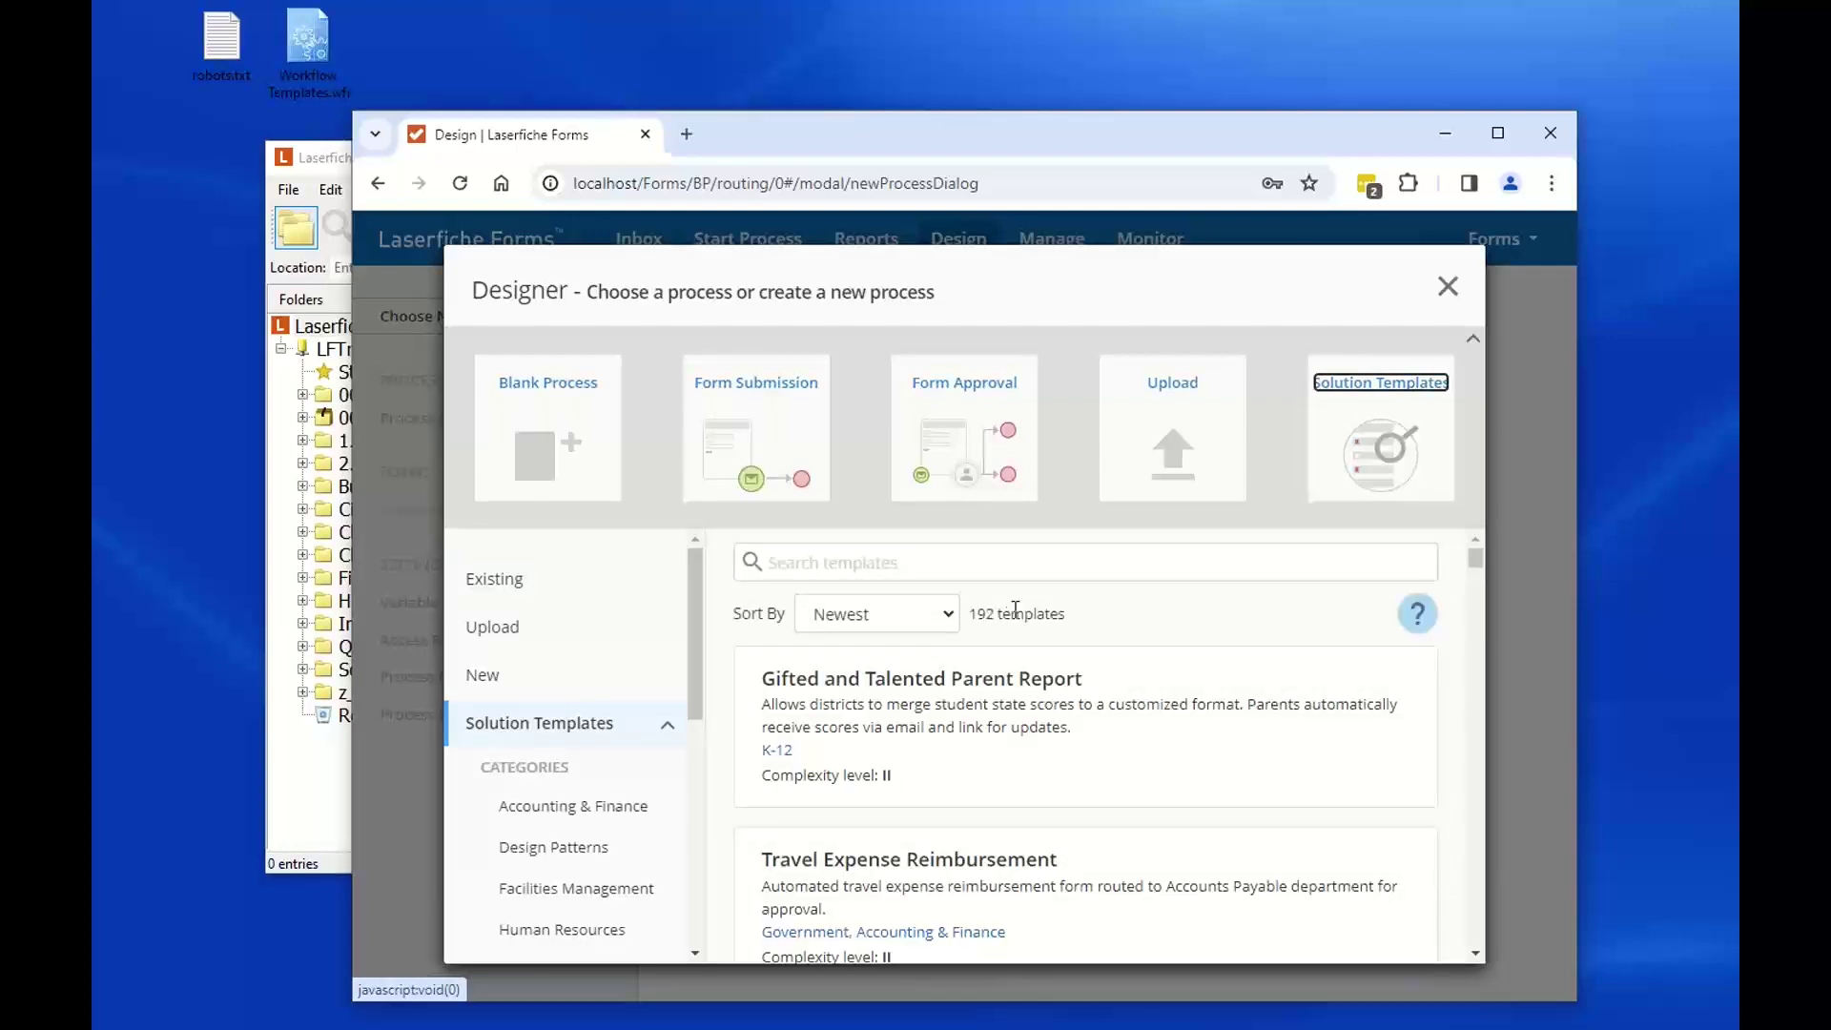
scroll(933, 726, "down", 1)
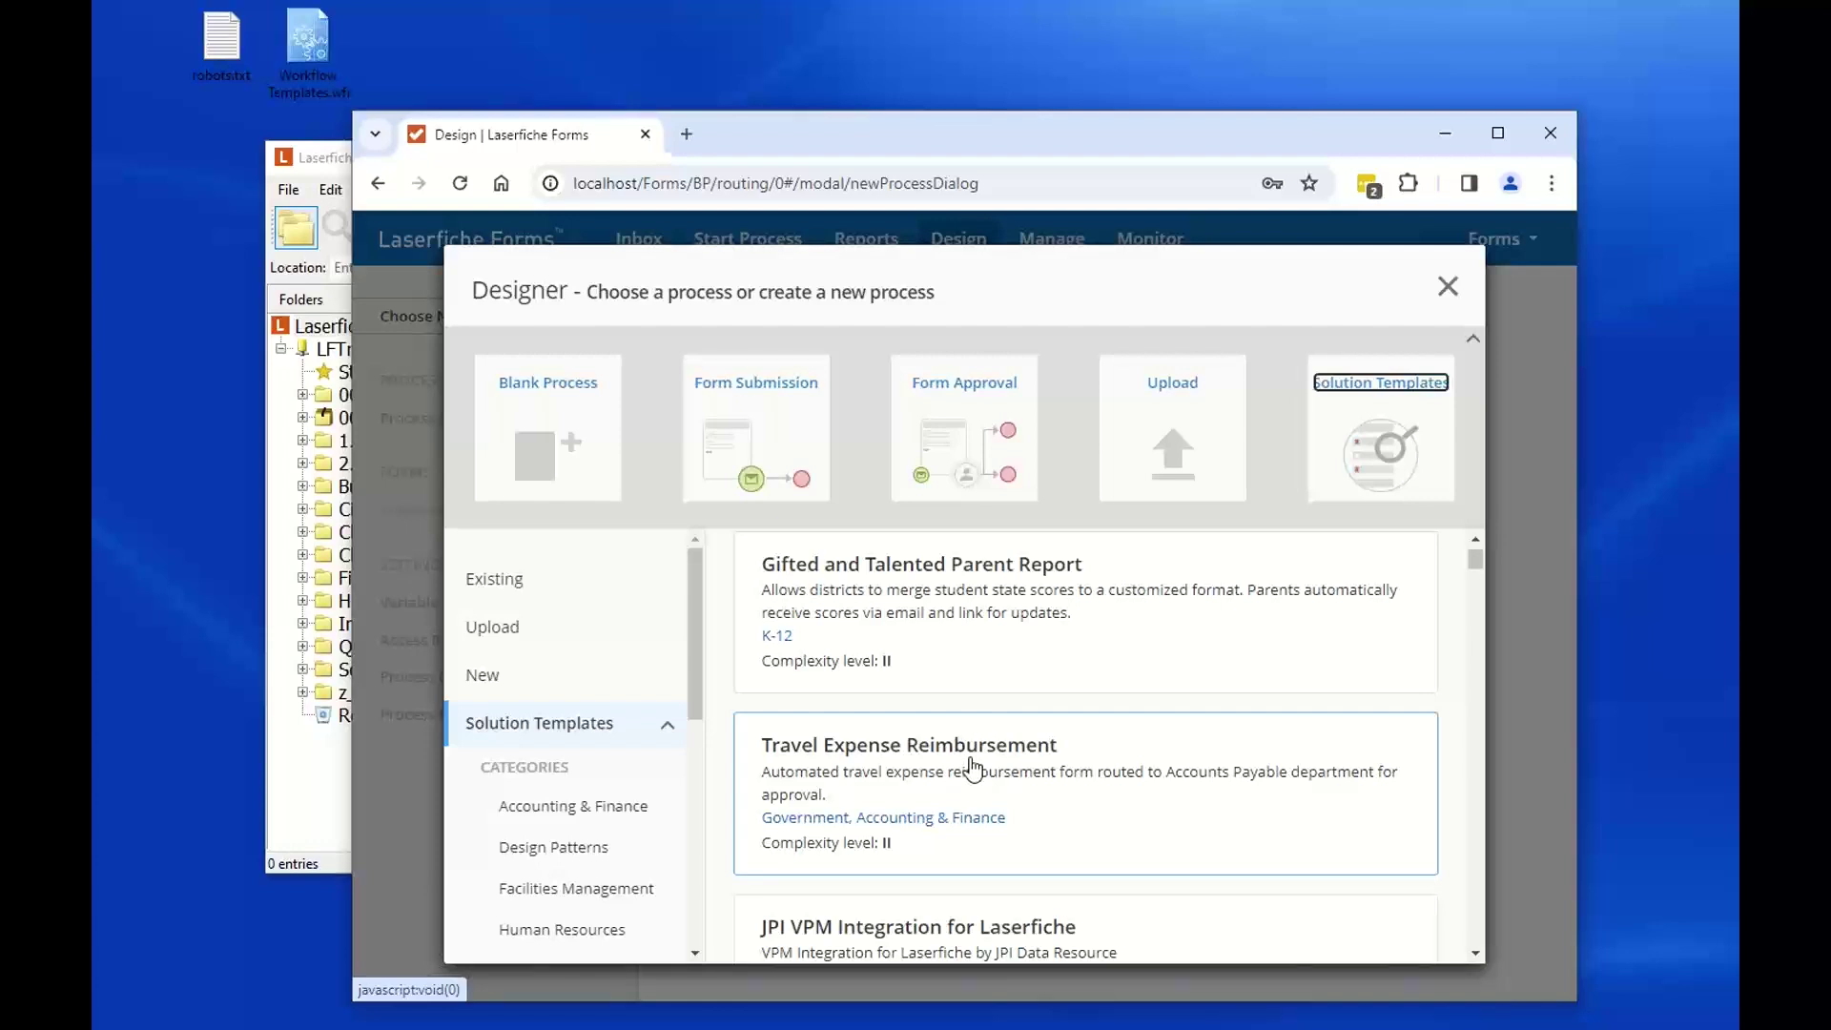
- Preview the Travel Expense Reimbursement template details, then close the dialog
left_click(996, 758)
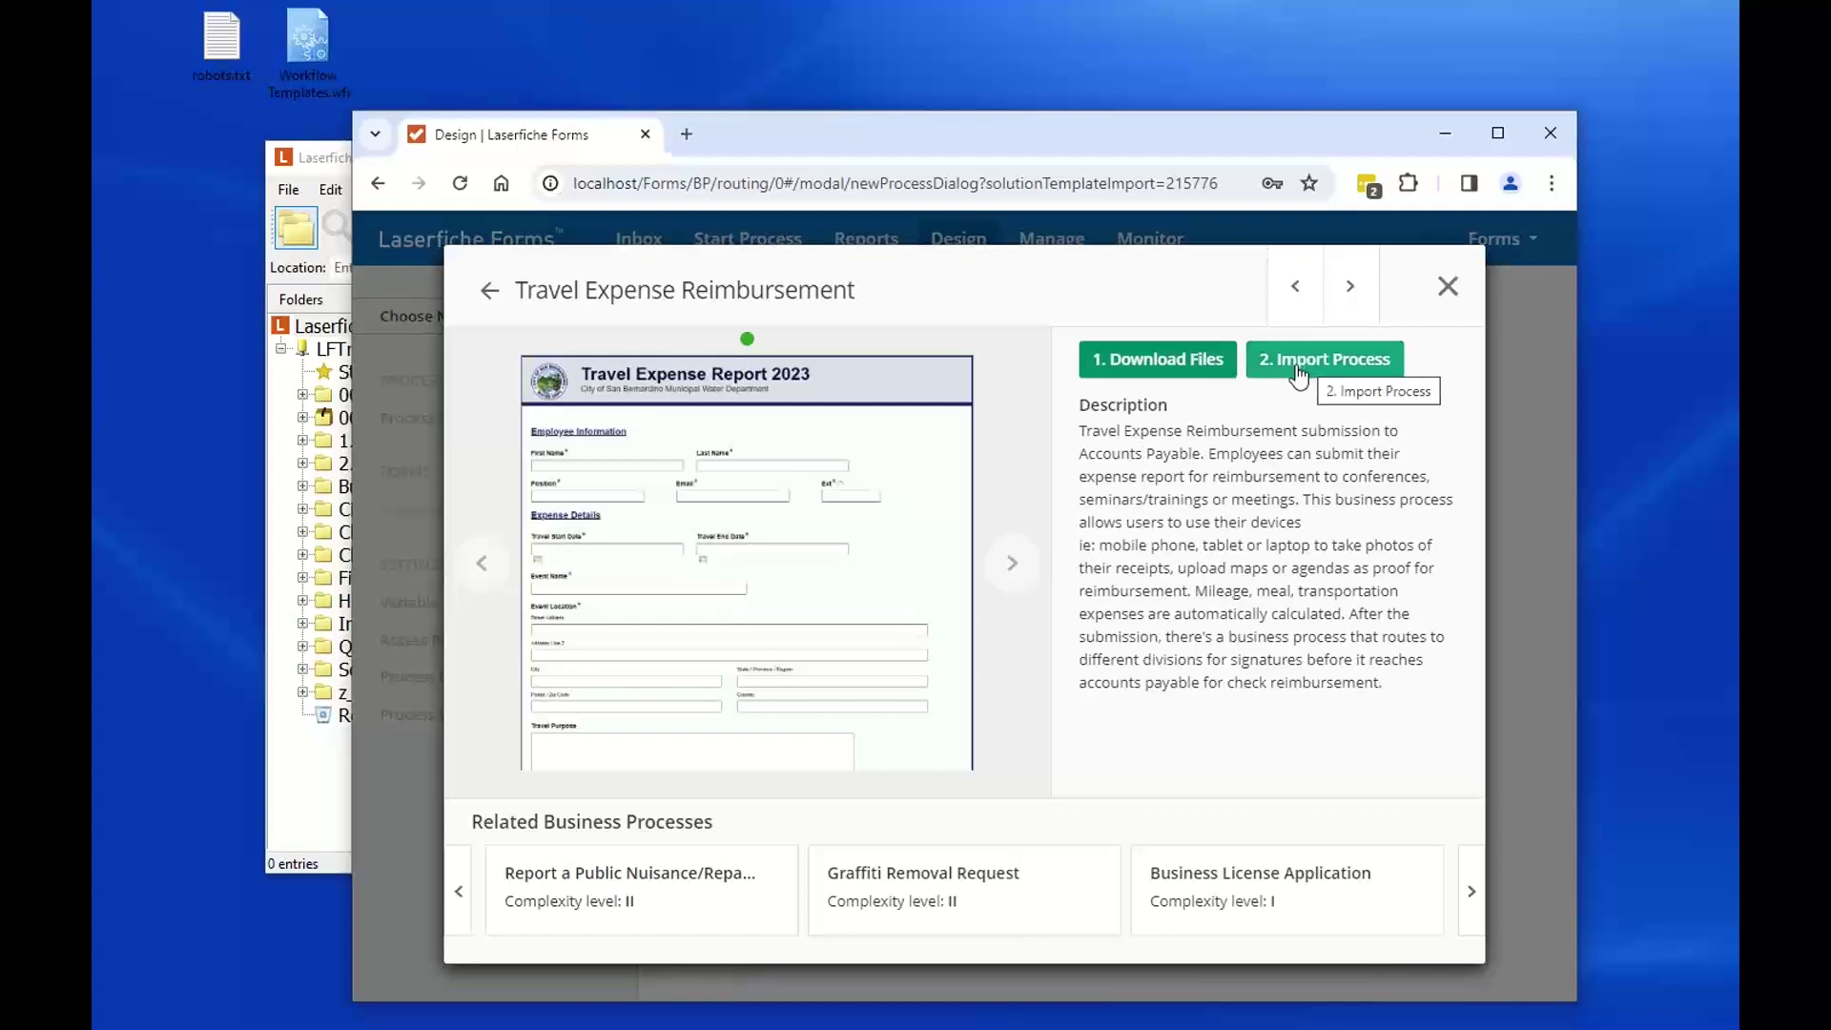
left_click(1448, 286)
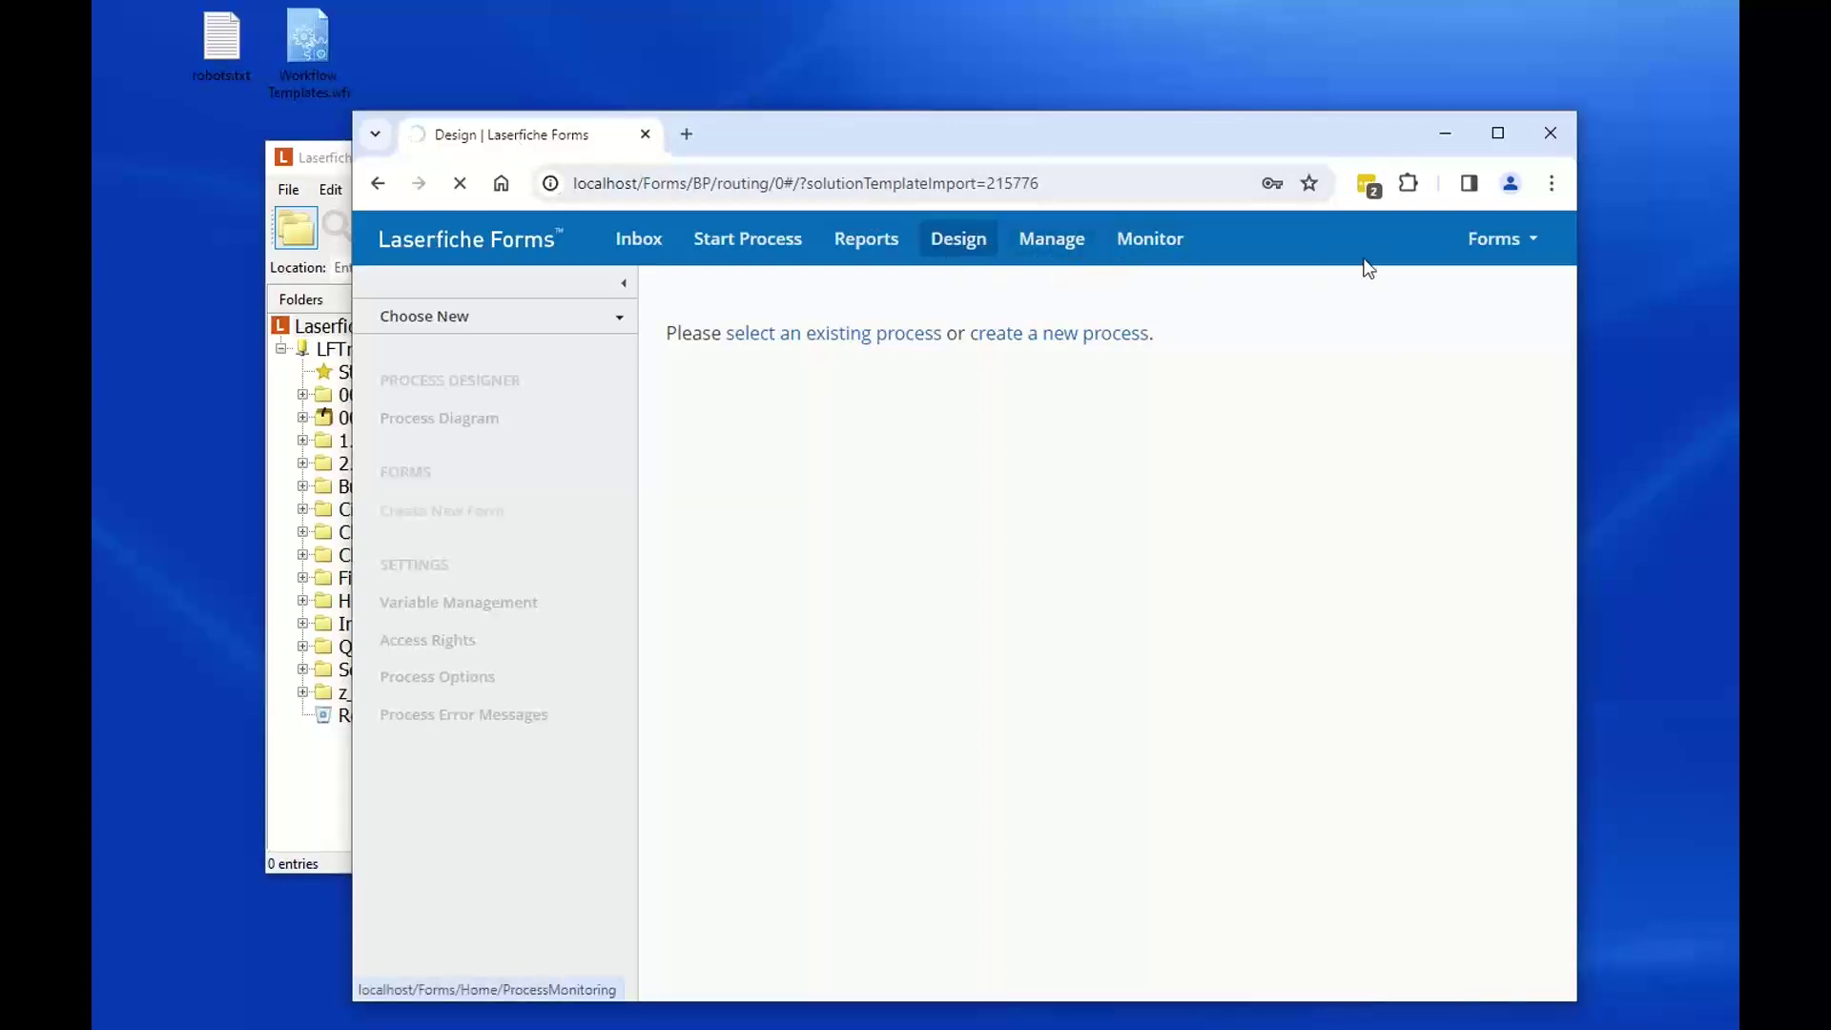
- Import the Travel Expense Reimbursement solution template as a new process, keeping its default name
left_click(1049, 246)
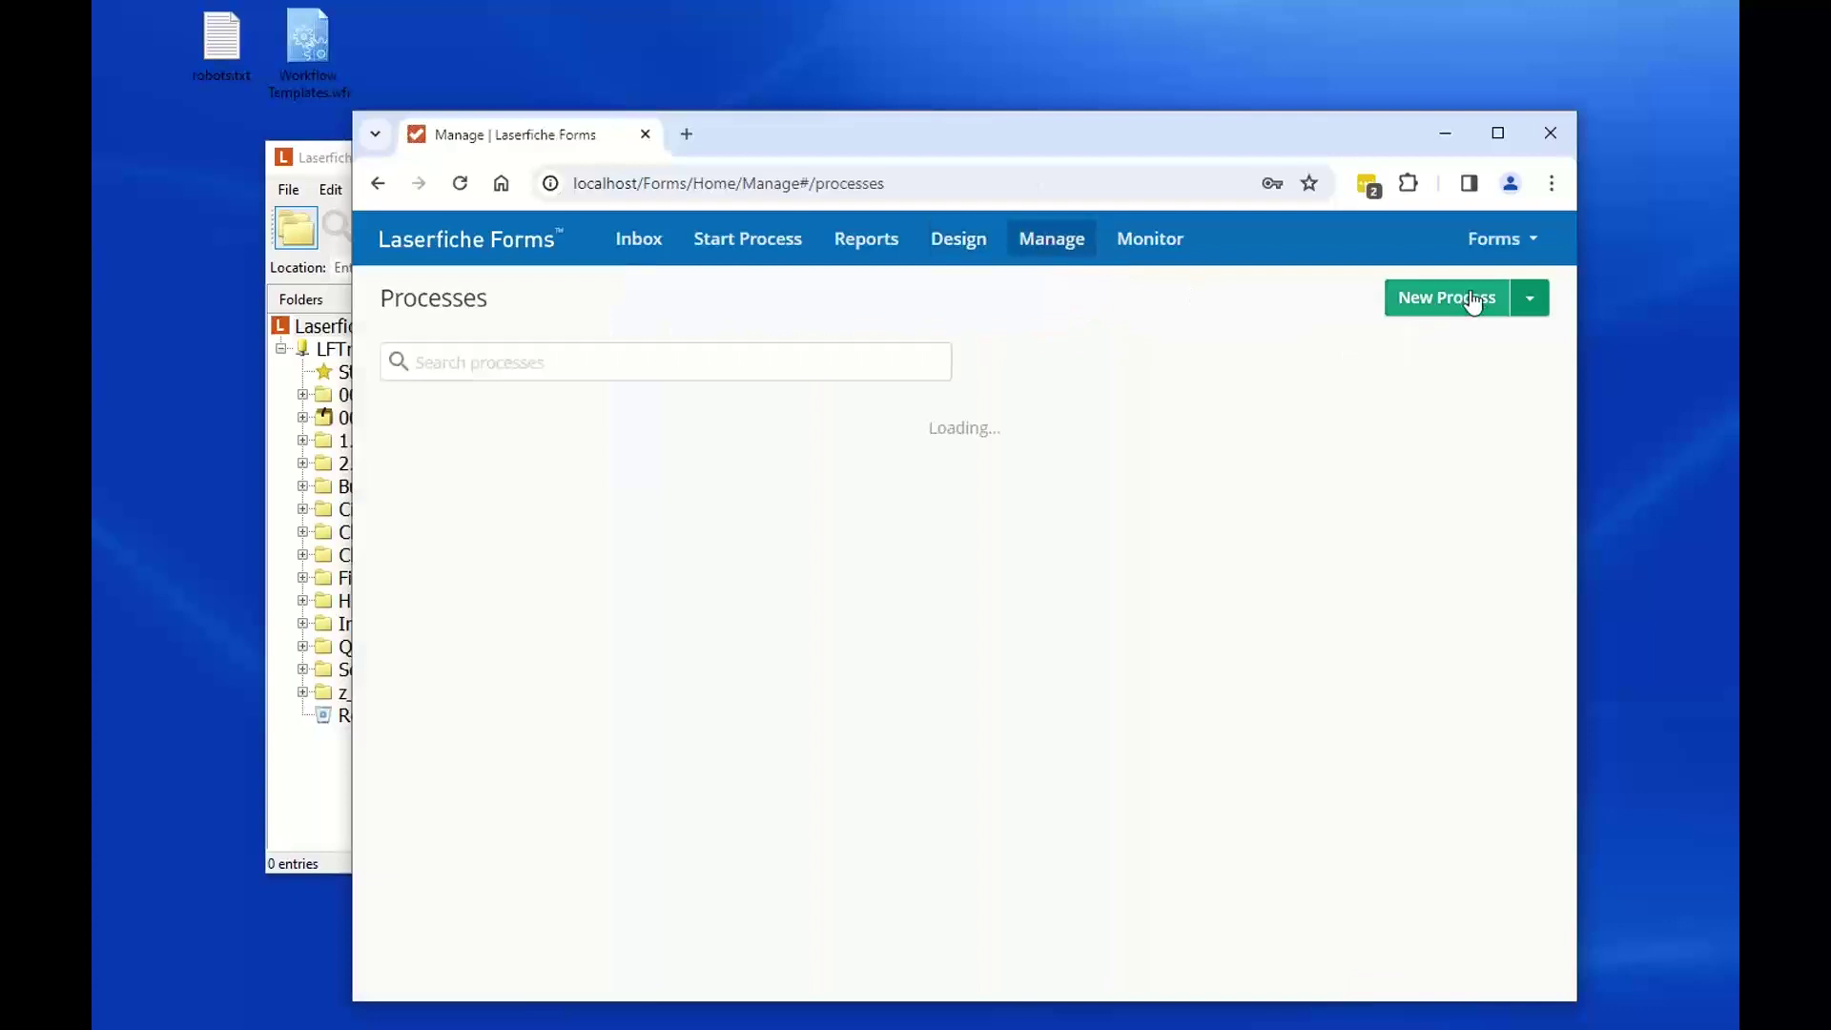
left_click(1531, 305)
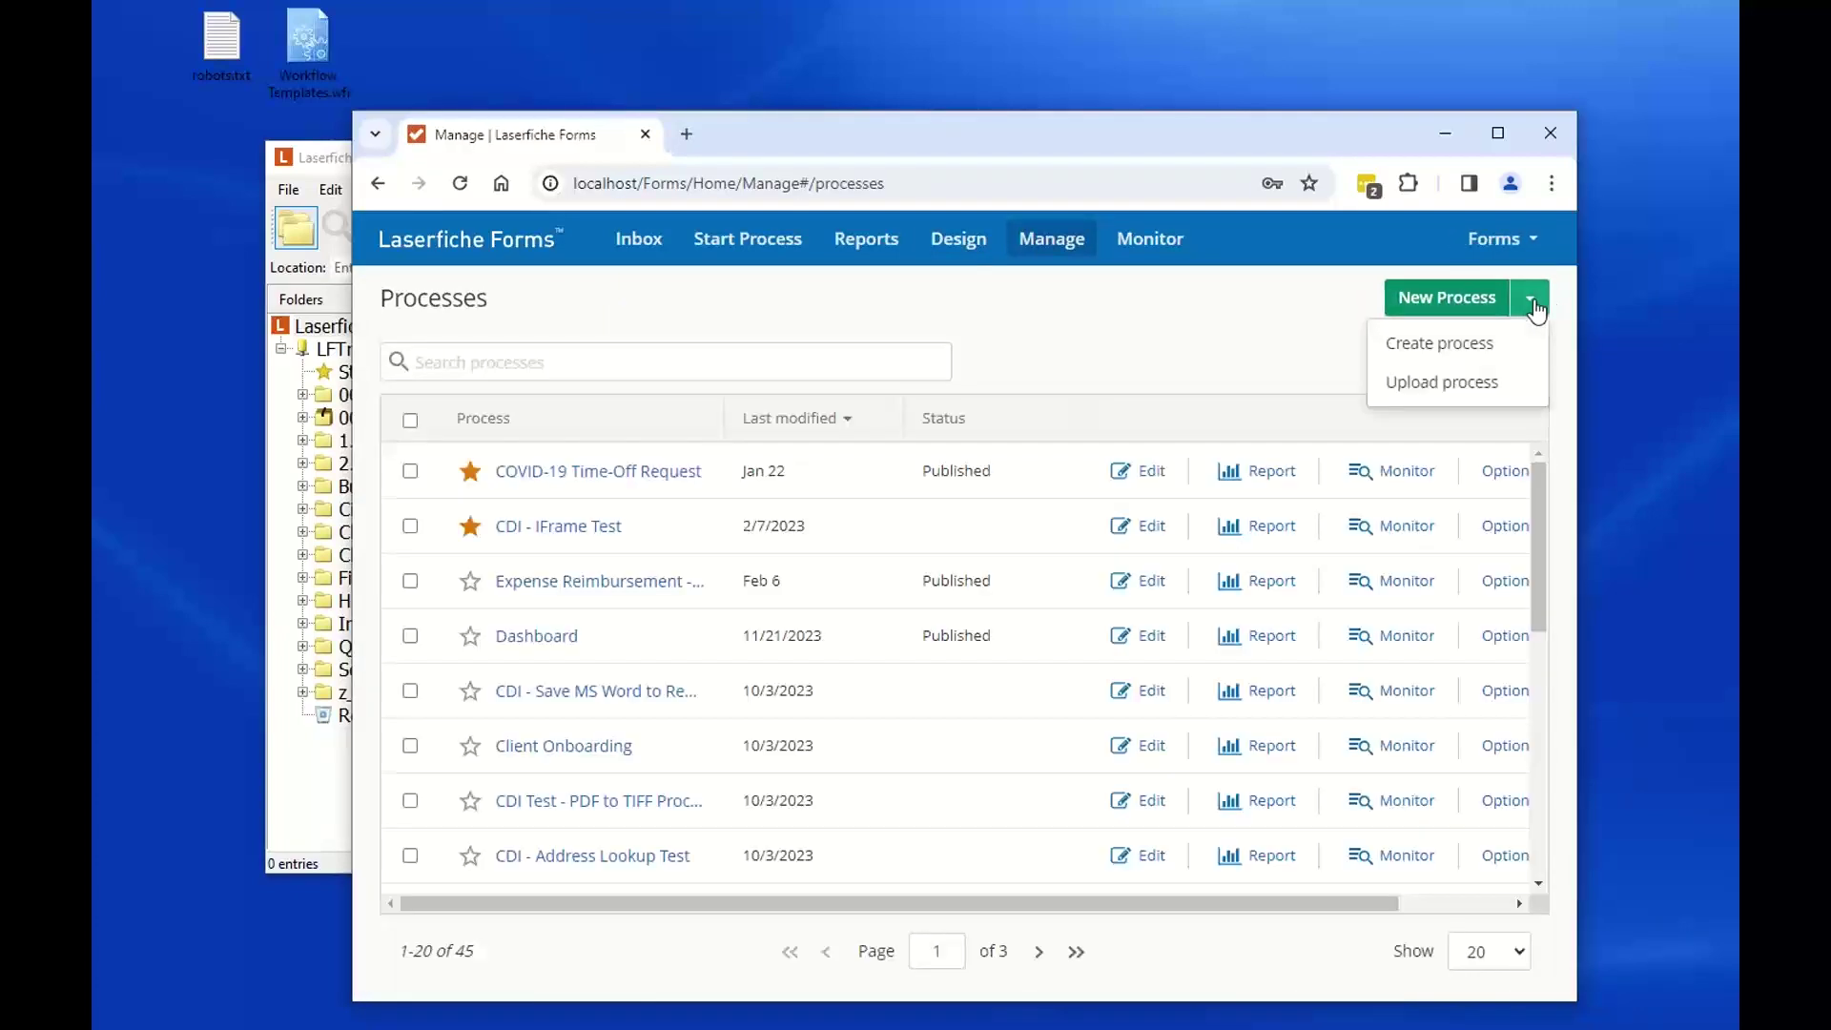
left_click(1431, 386)
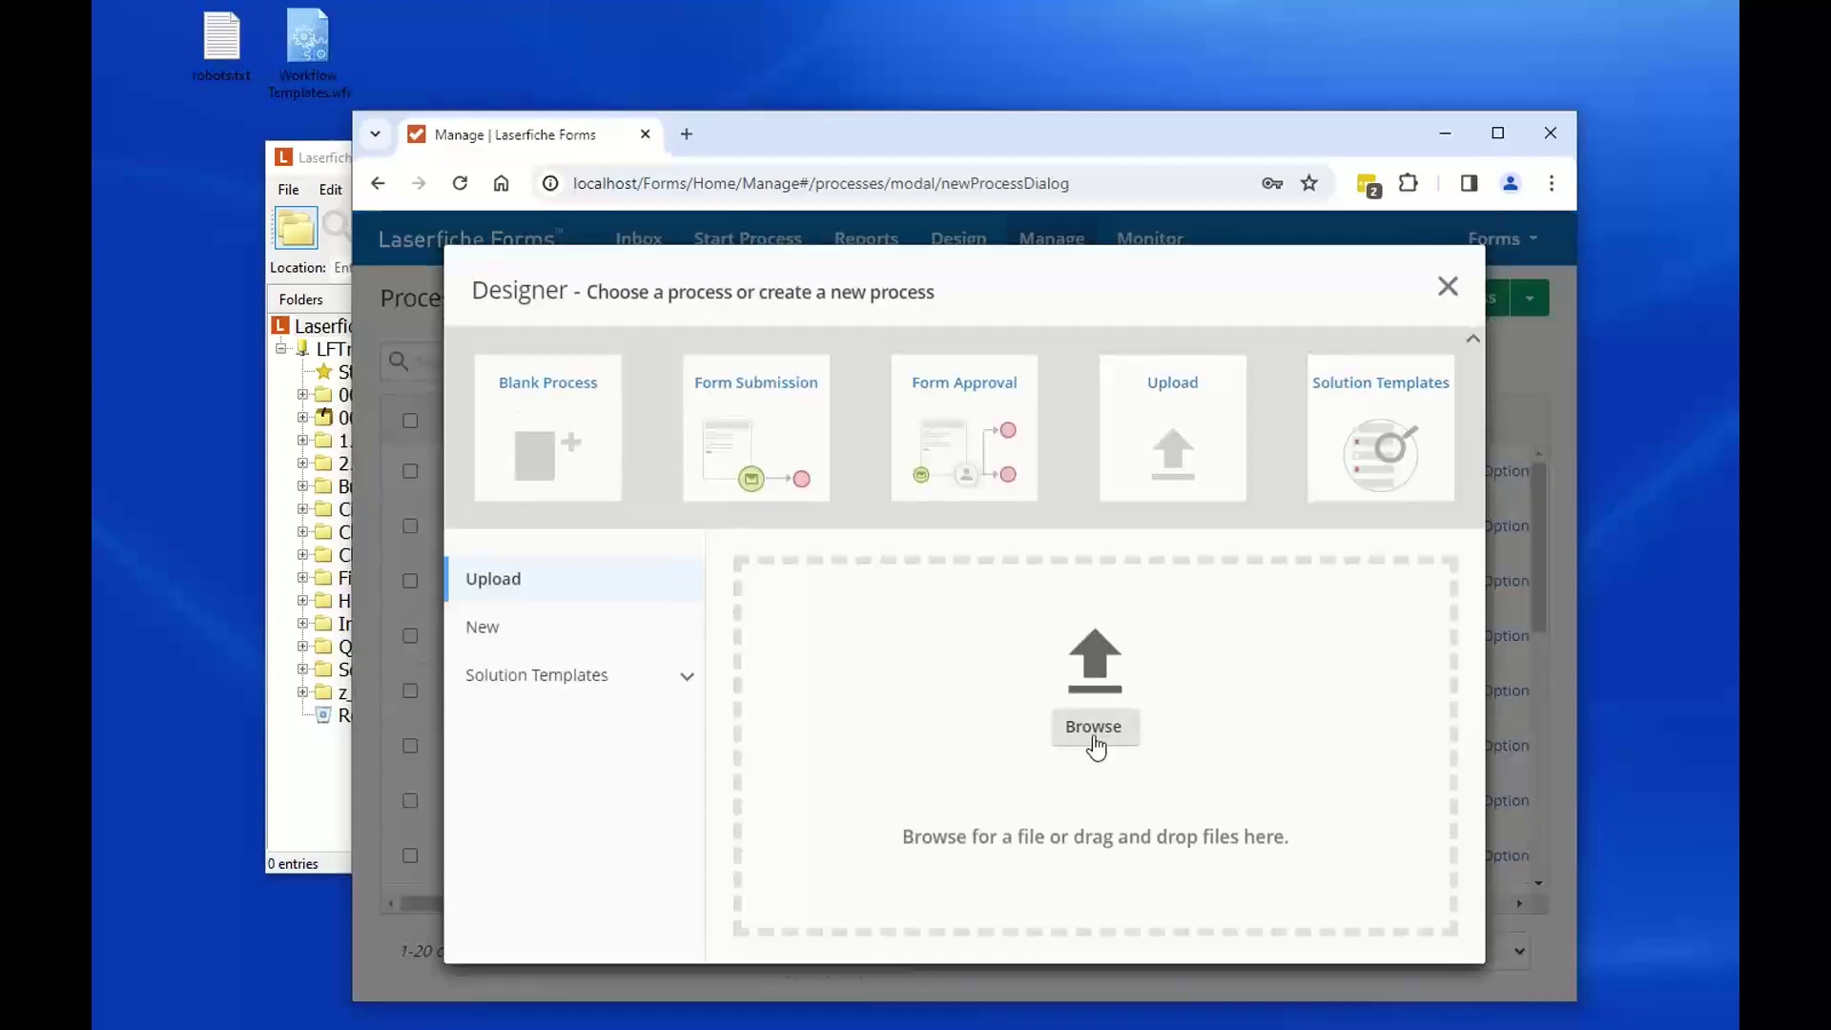
left_click(1376, 391)
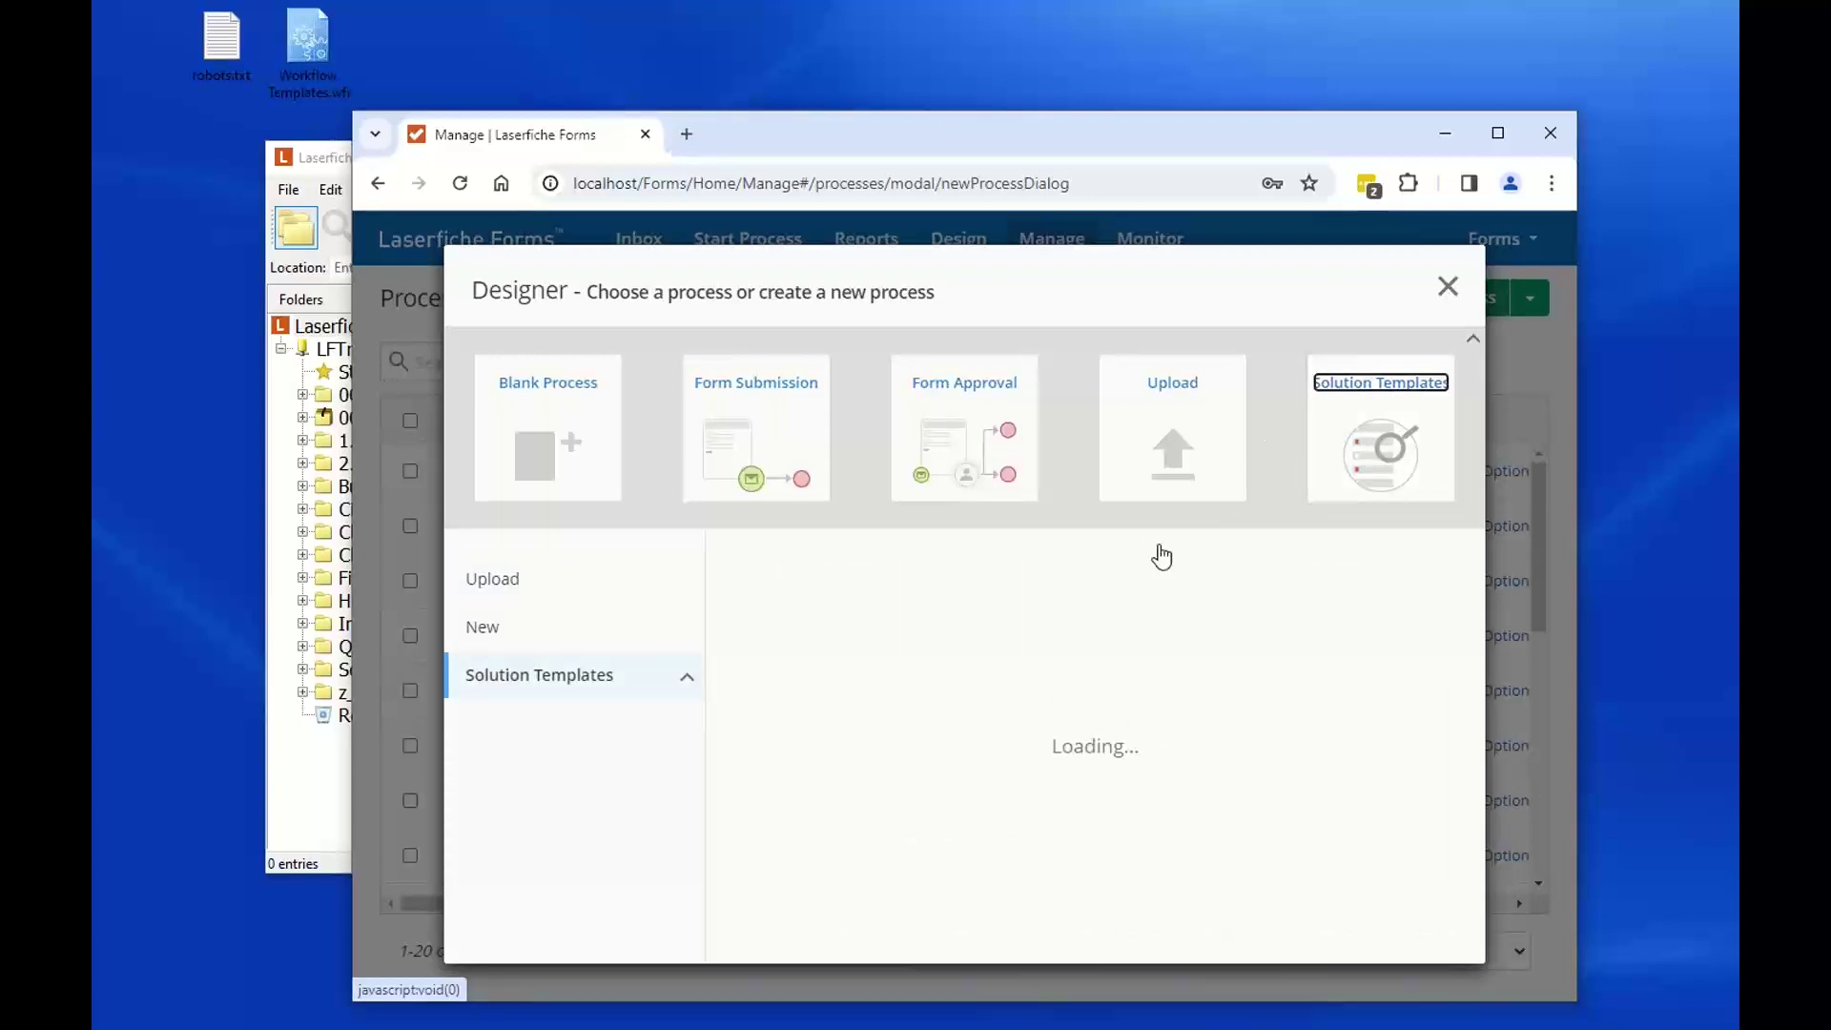
left_click(1084, 849)
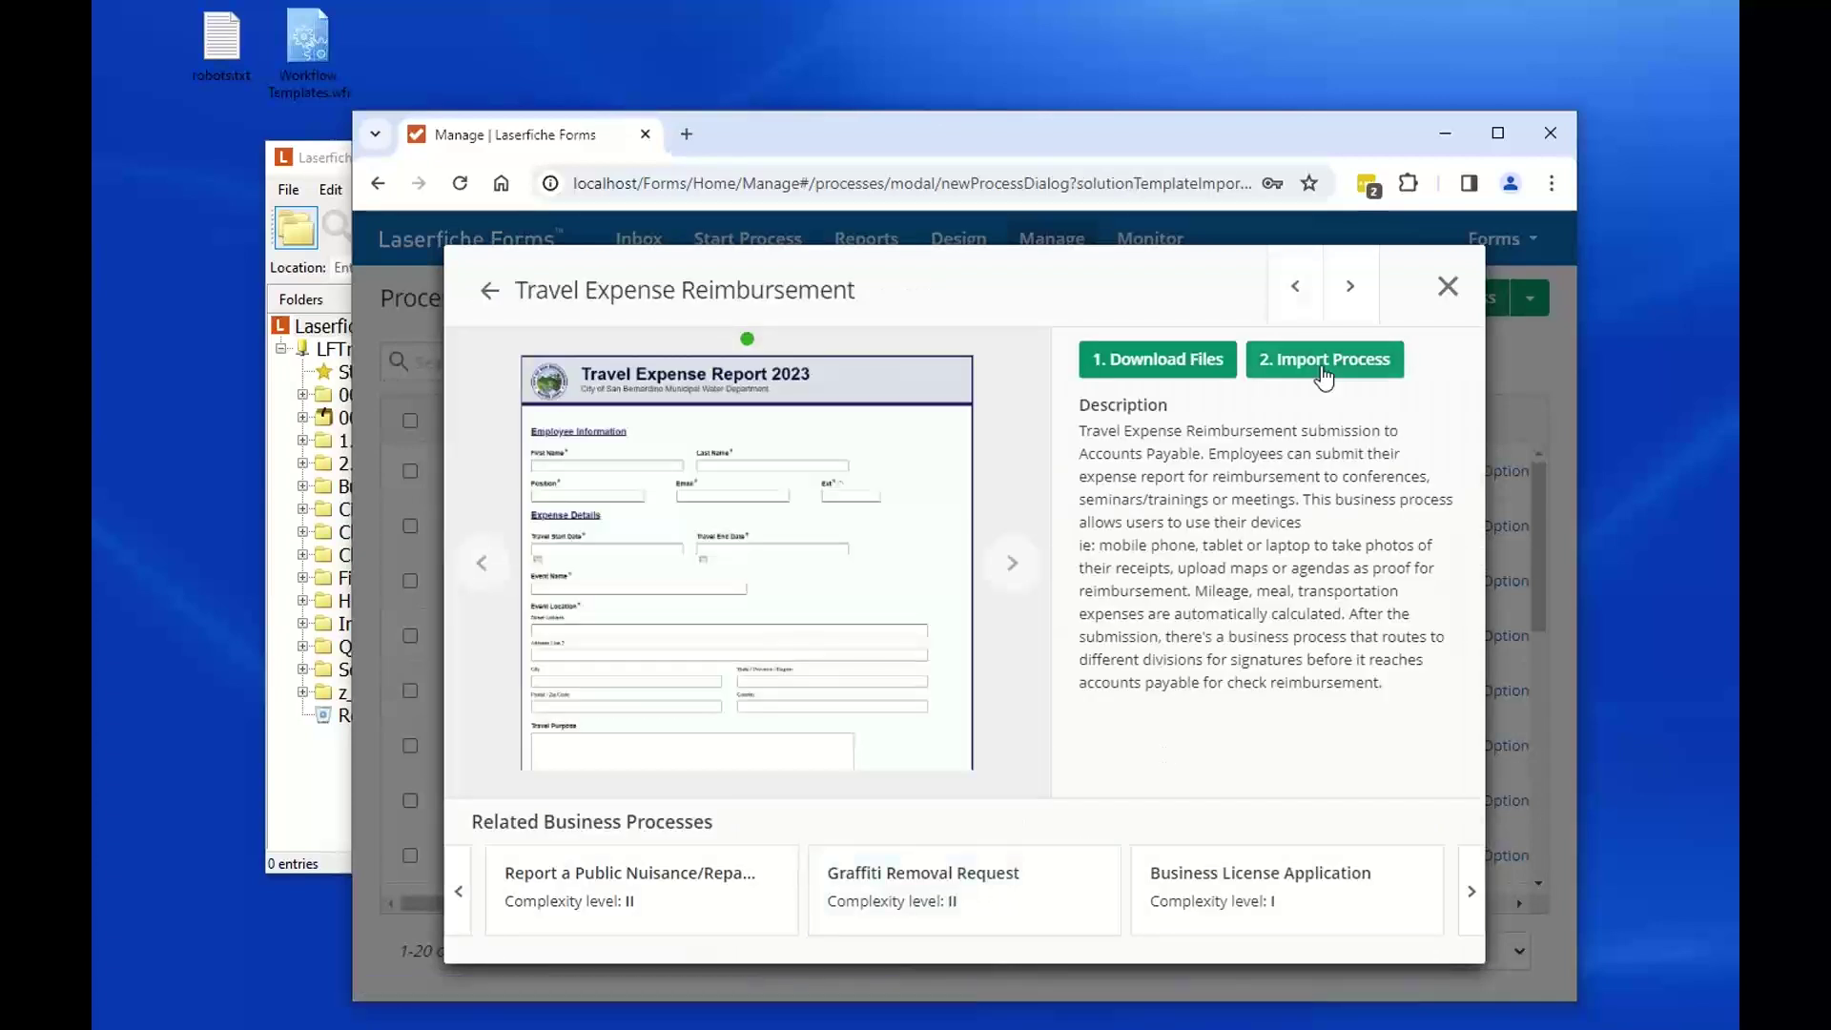
left_click(1326, 361)
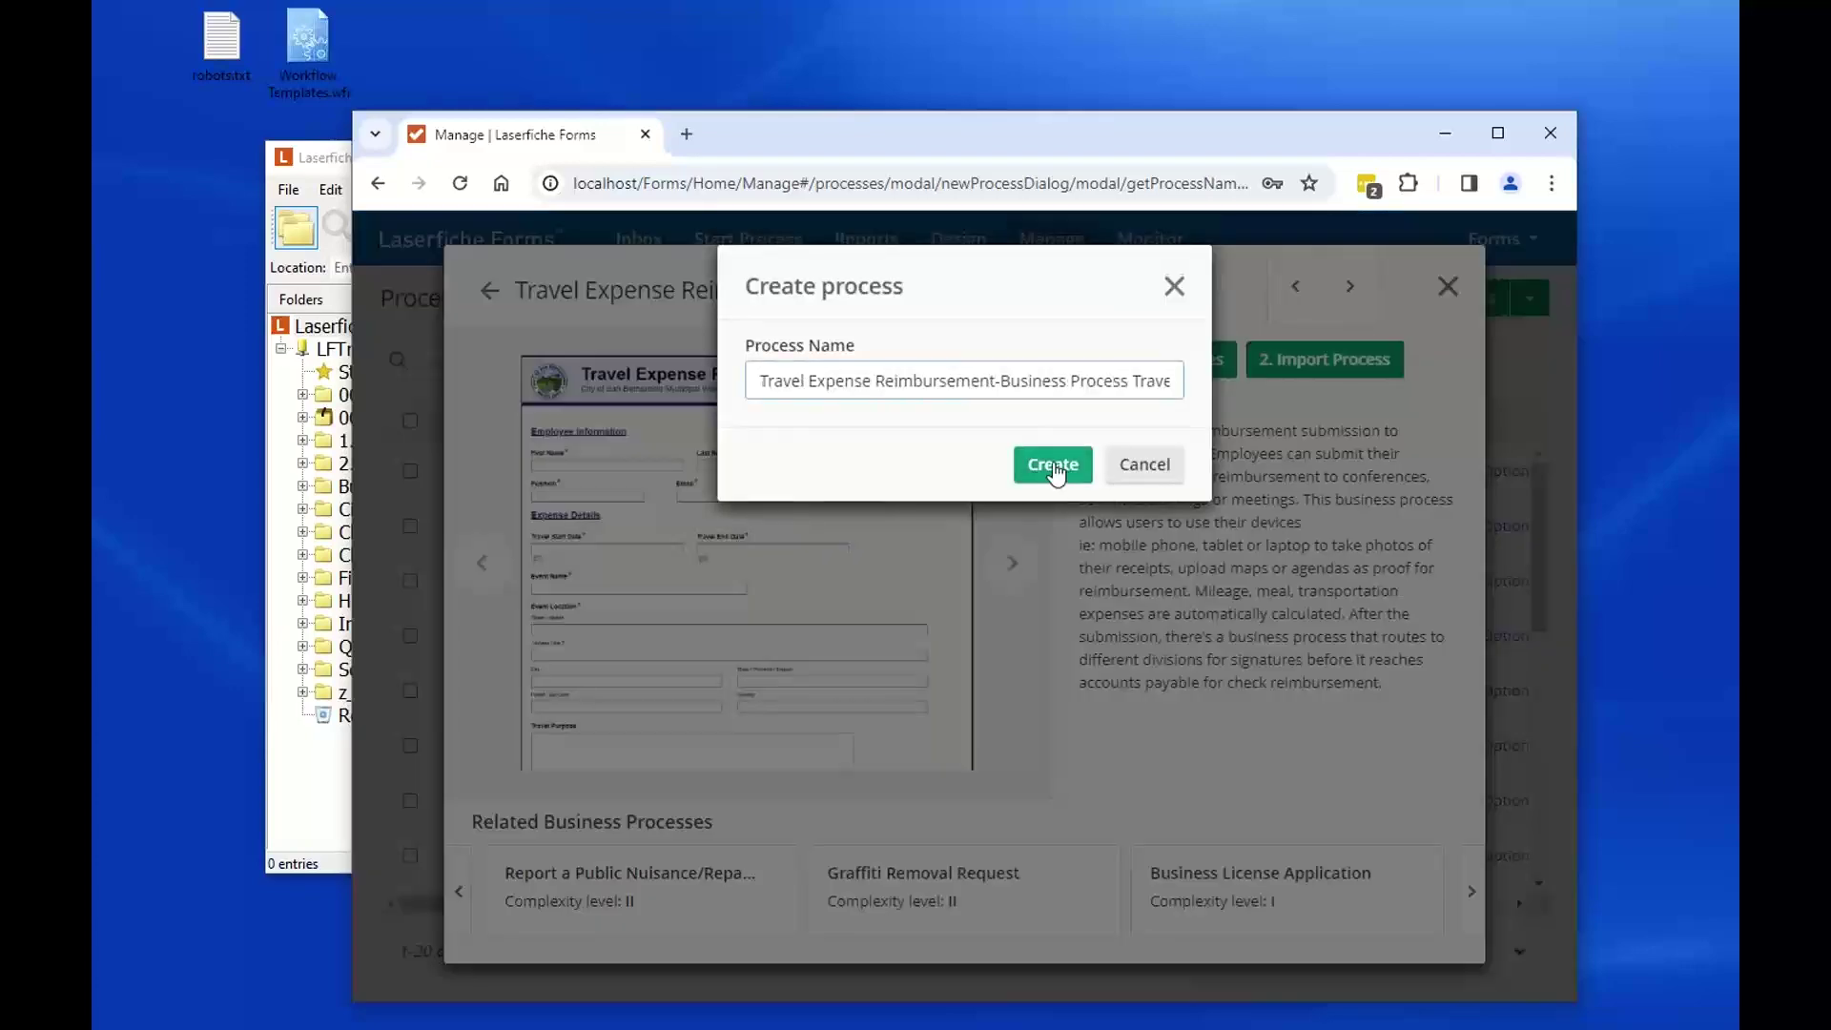
left_click(980, 466)
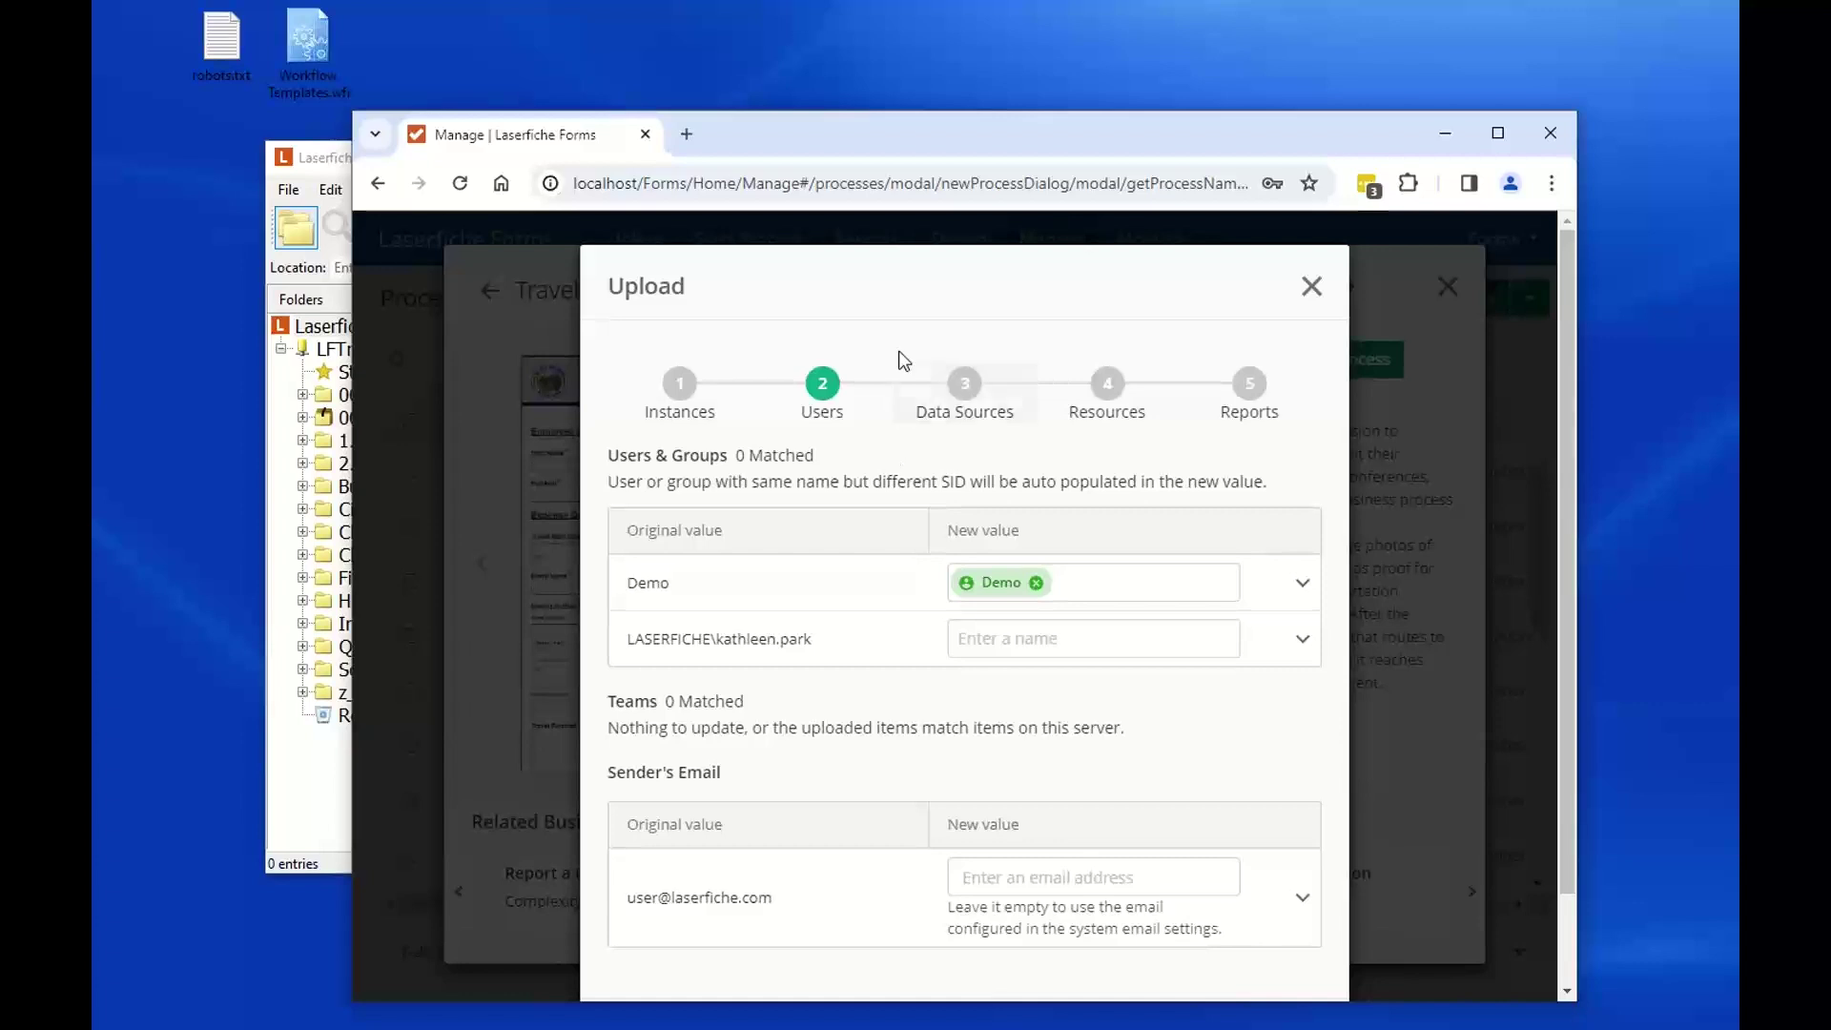
- Map the unmatched original user to the suggested domain account, leaving Sender's Email blank
mouse_move(716, 601)
left_click(1007, 639)
type("kyle")
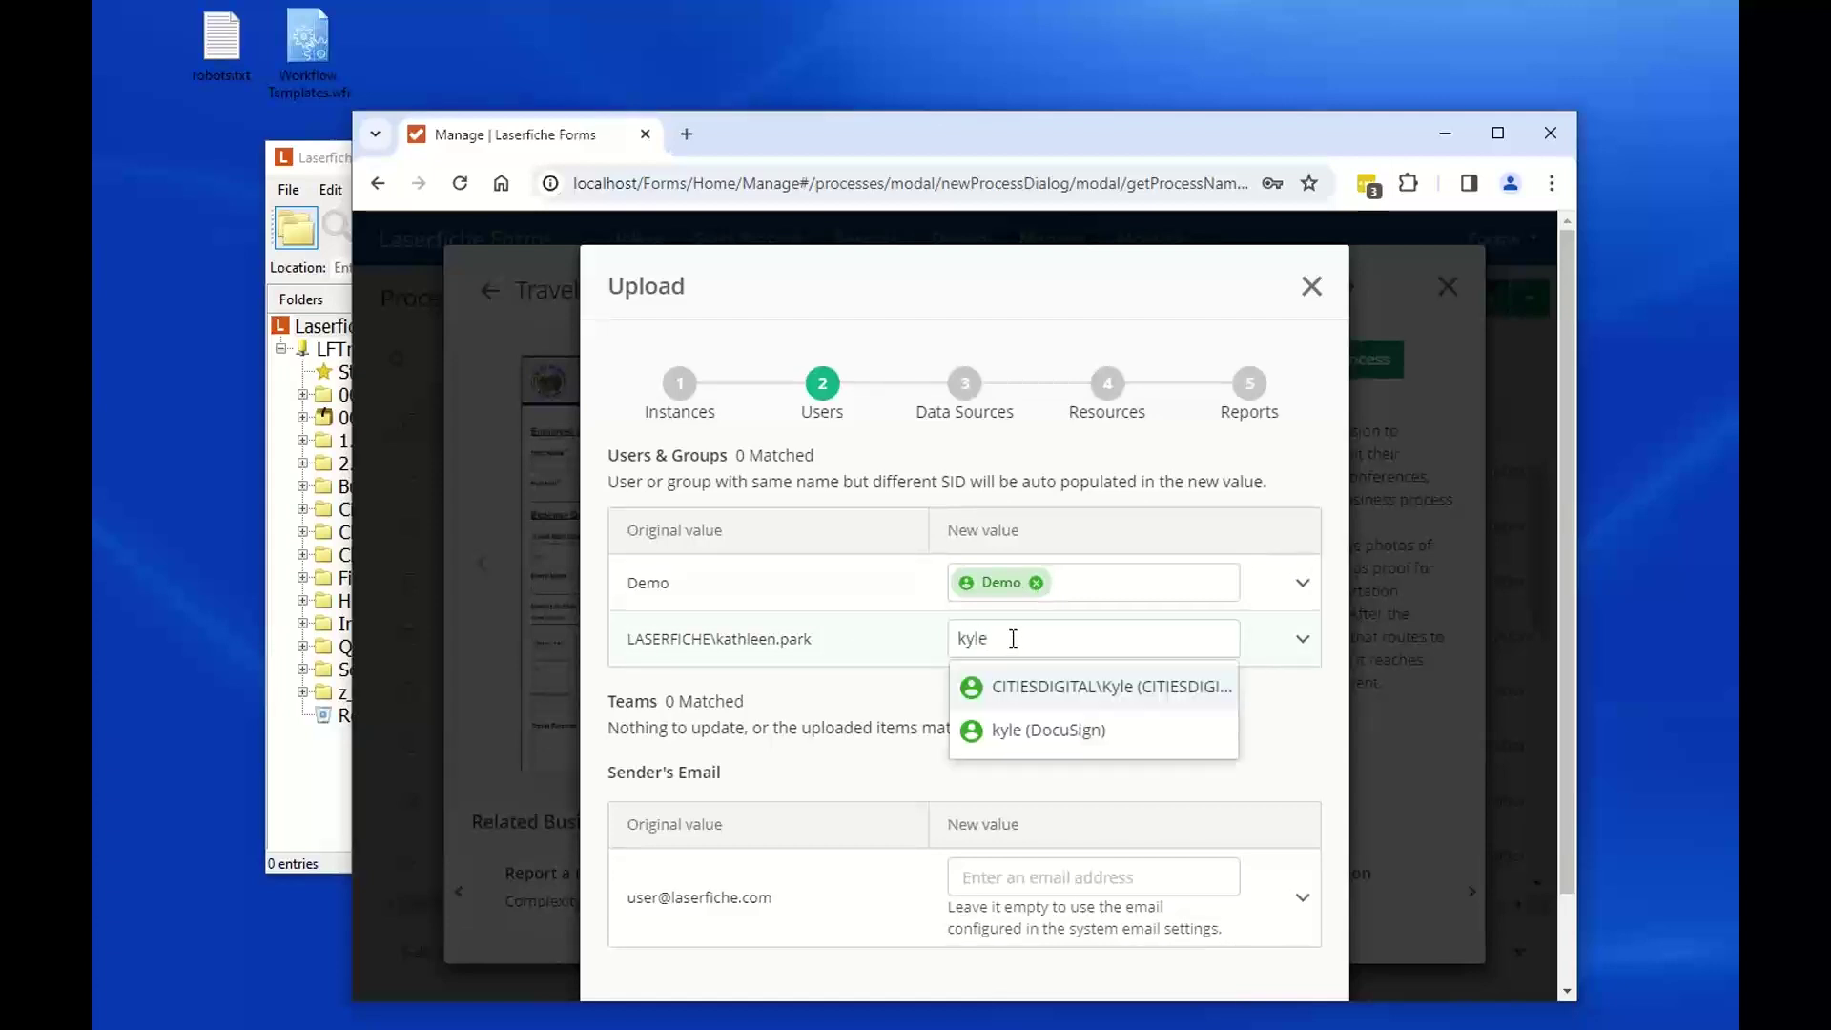
left_click(1039, 689)
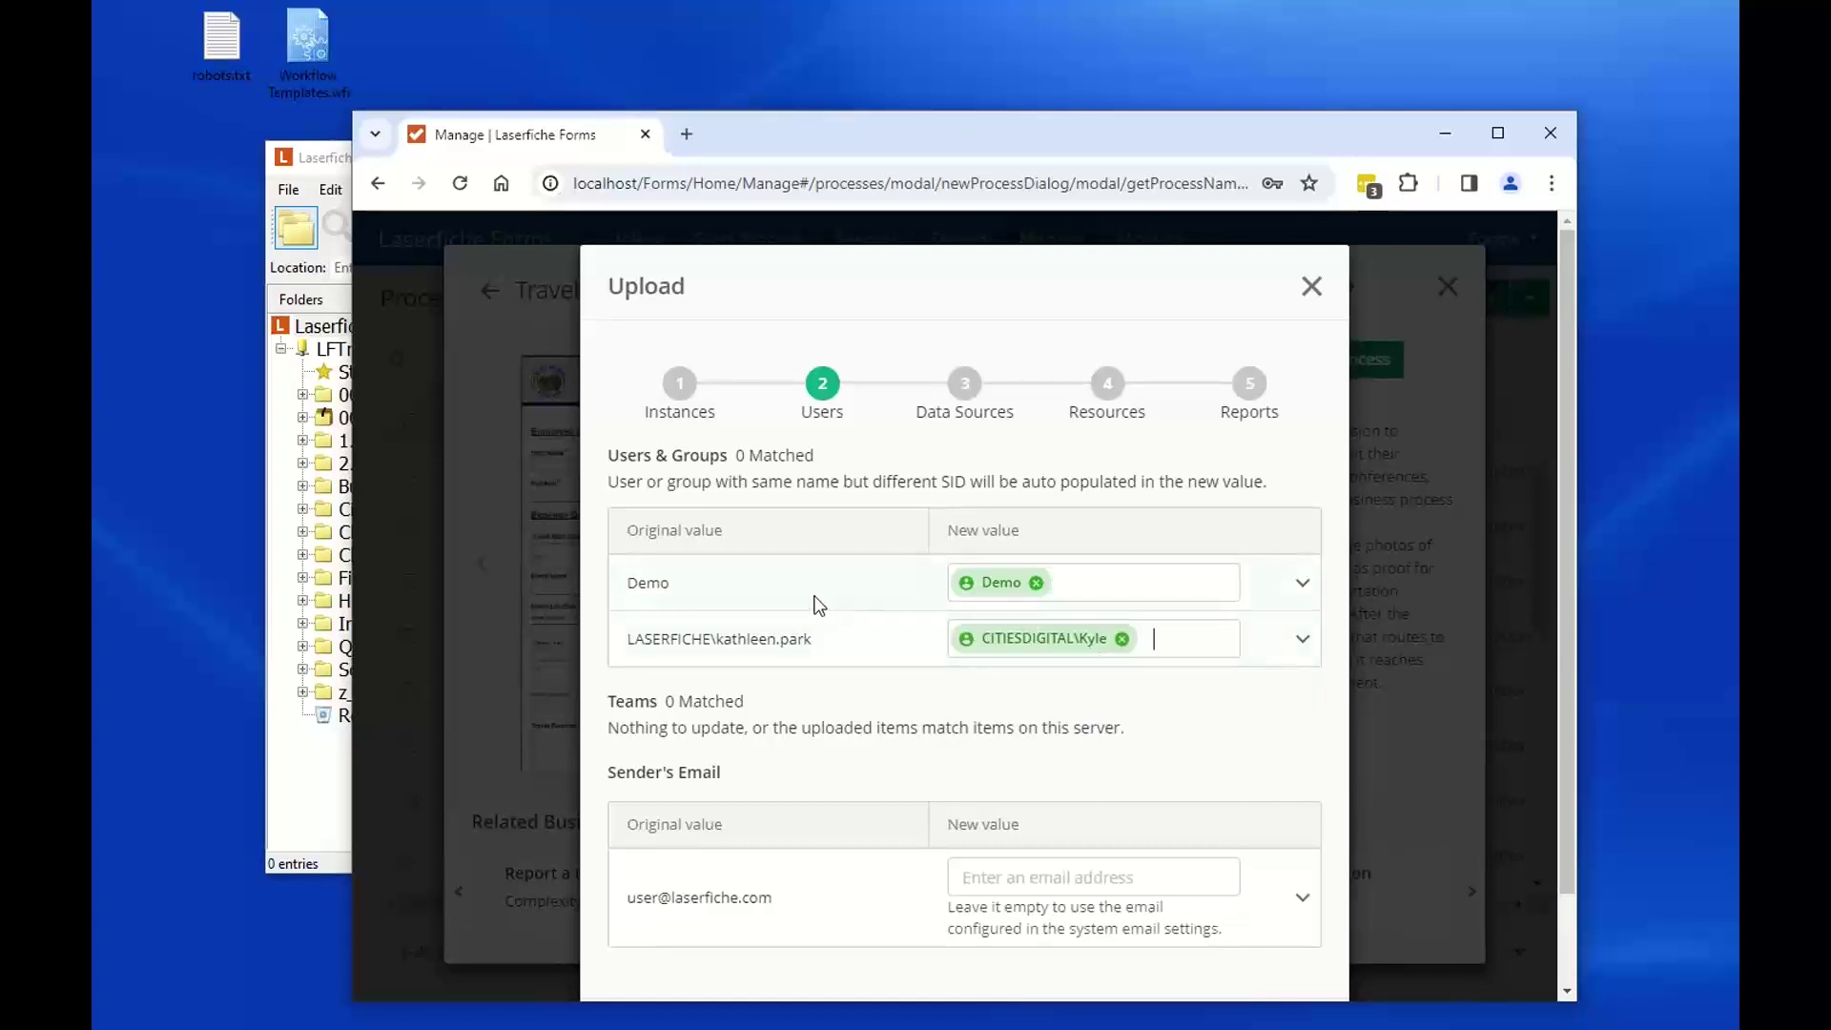
scroll(844, 577, "down", 1)
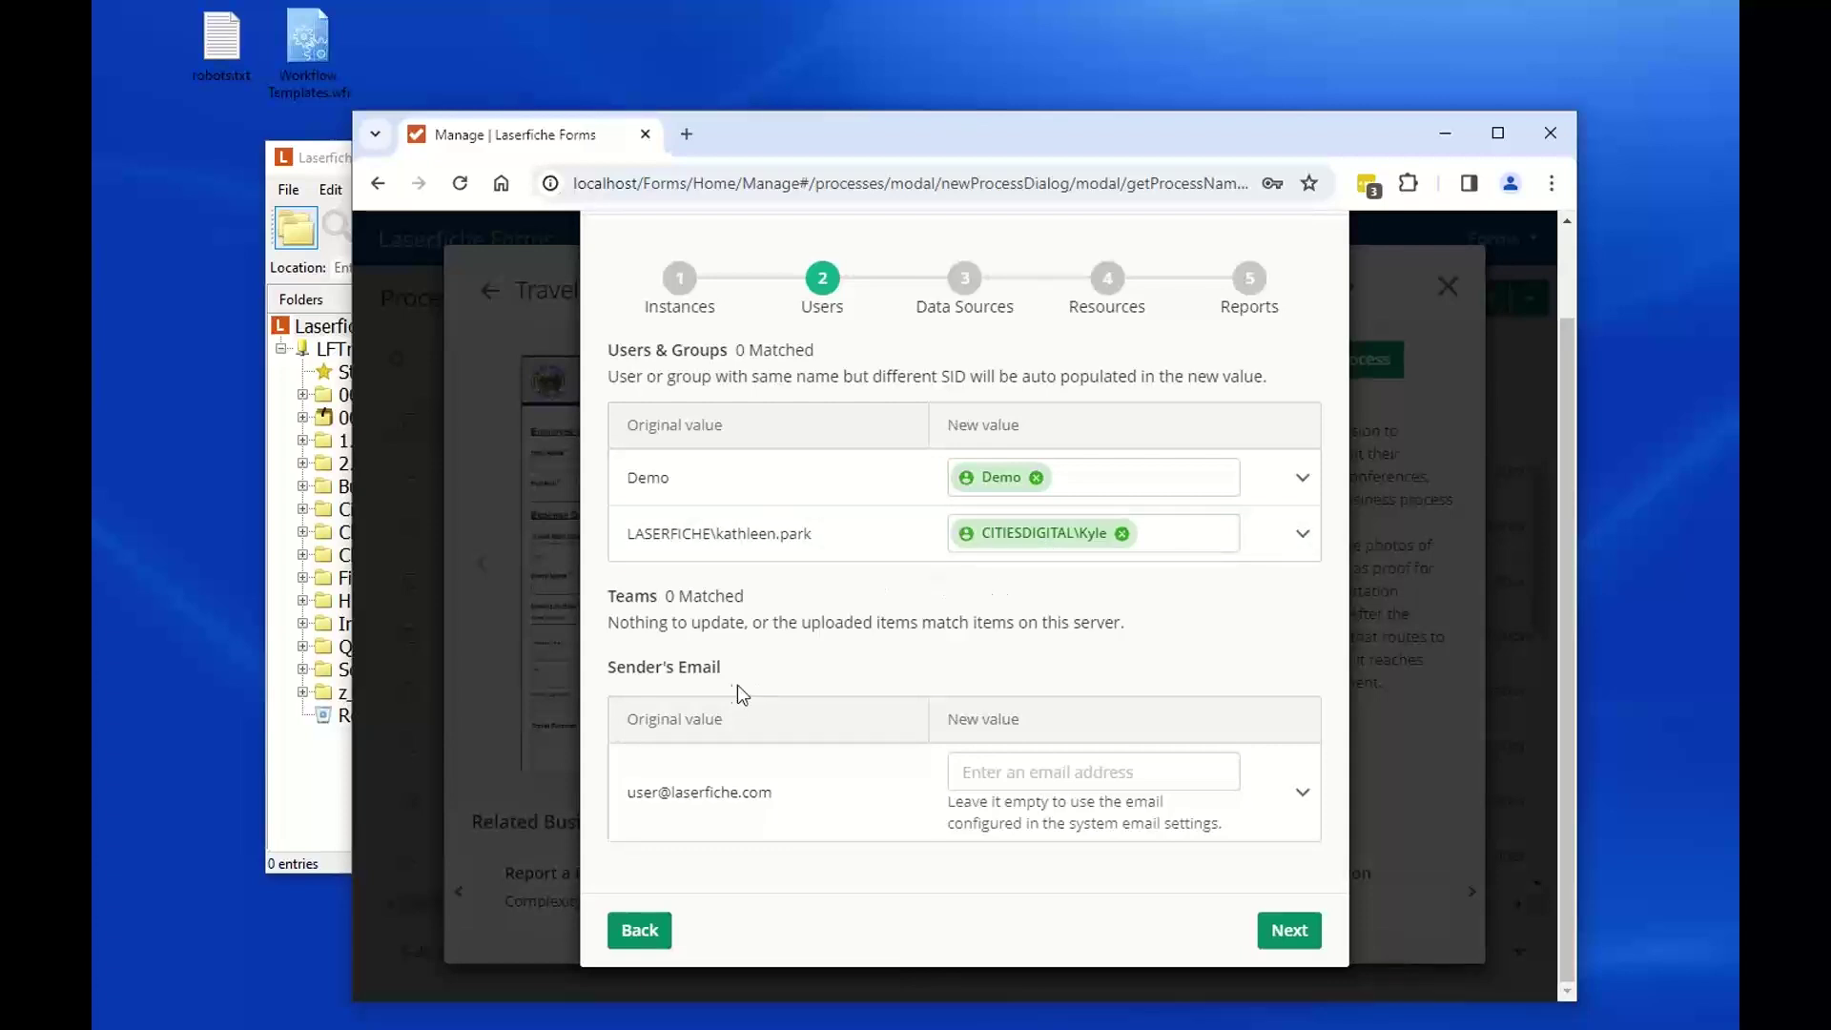
left_click(983, 769)
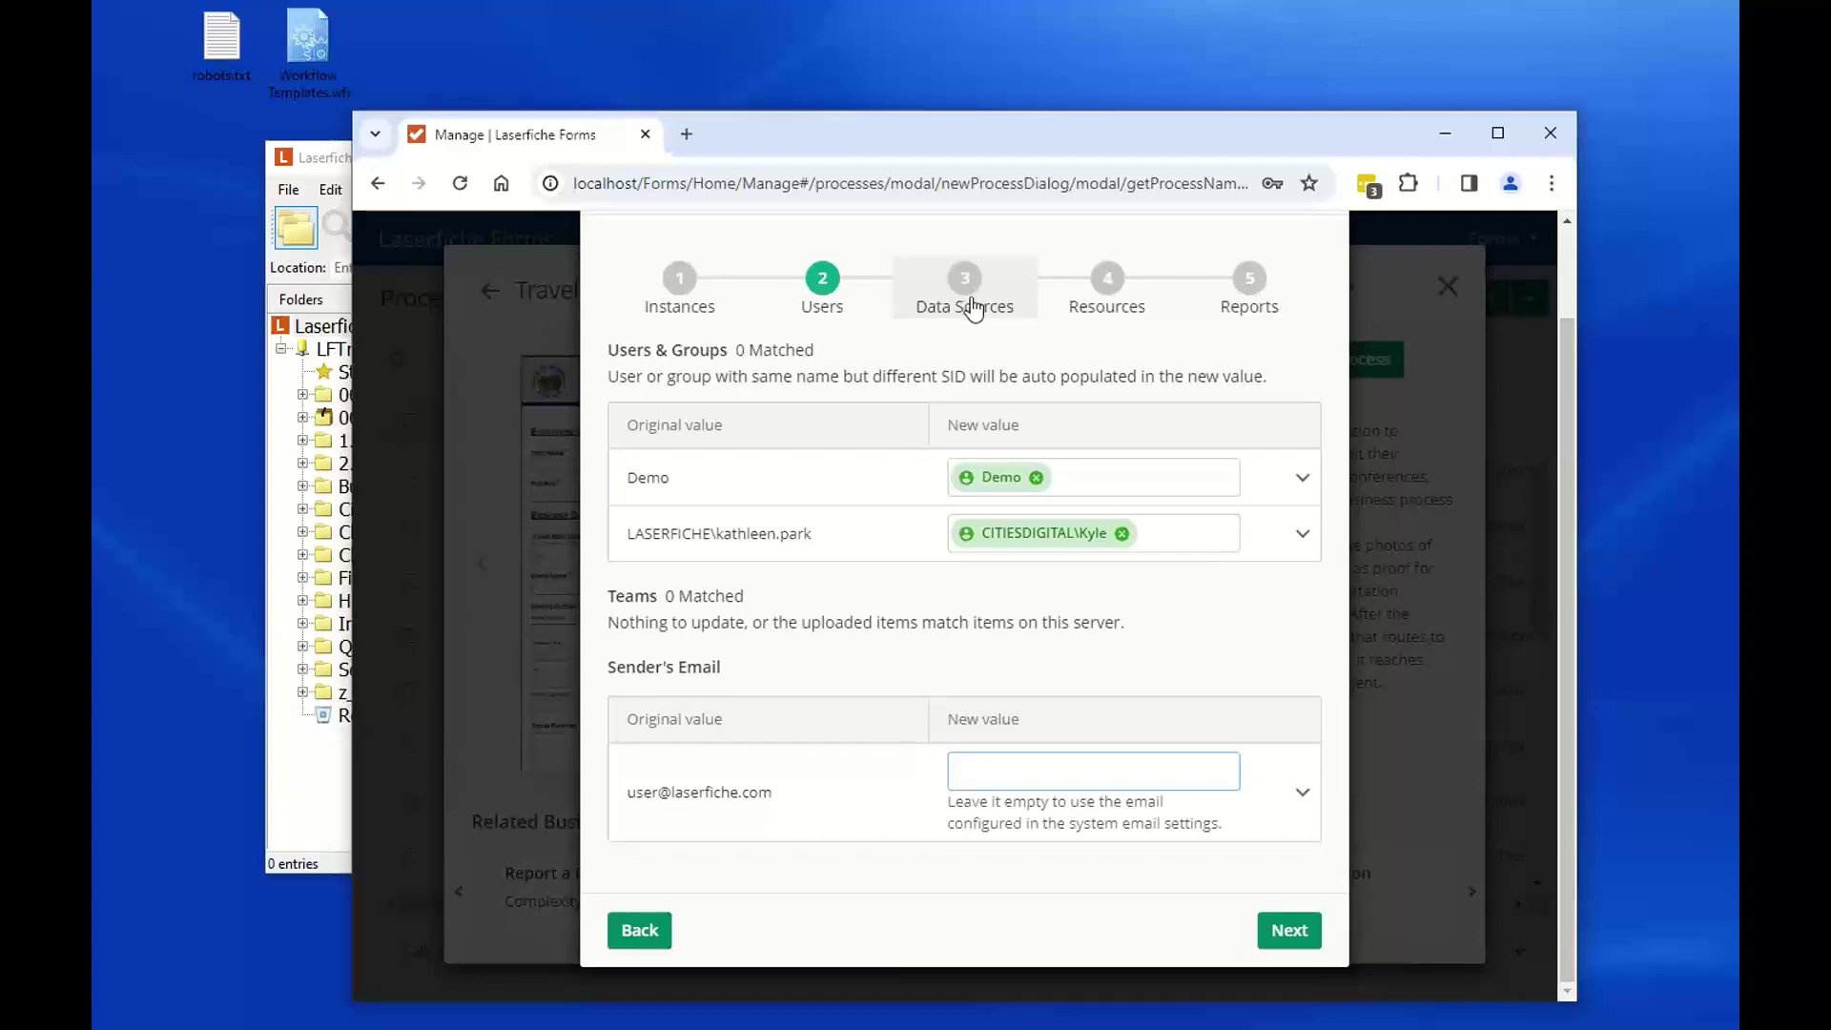
- Advance the upload wizard past Data Sources to the Resources step
left_click(1294, 937)
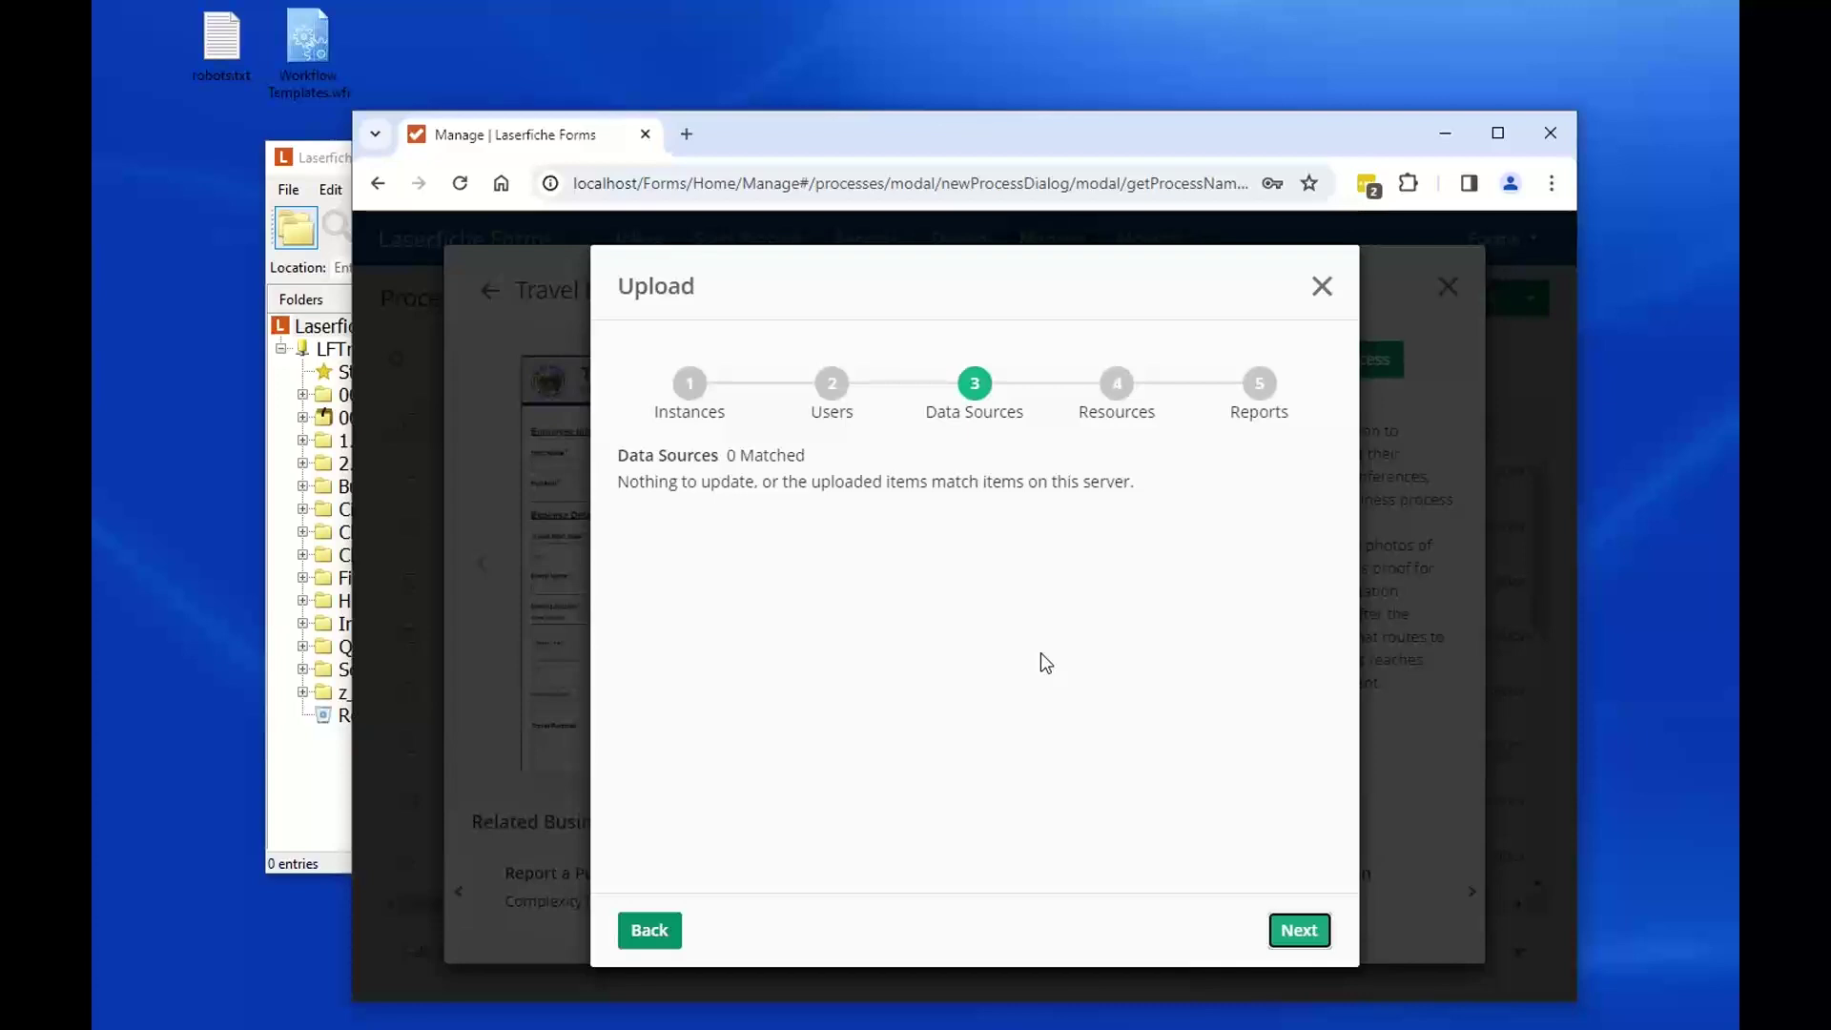
left_click(1299, 930)
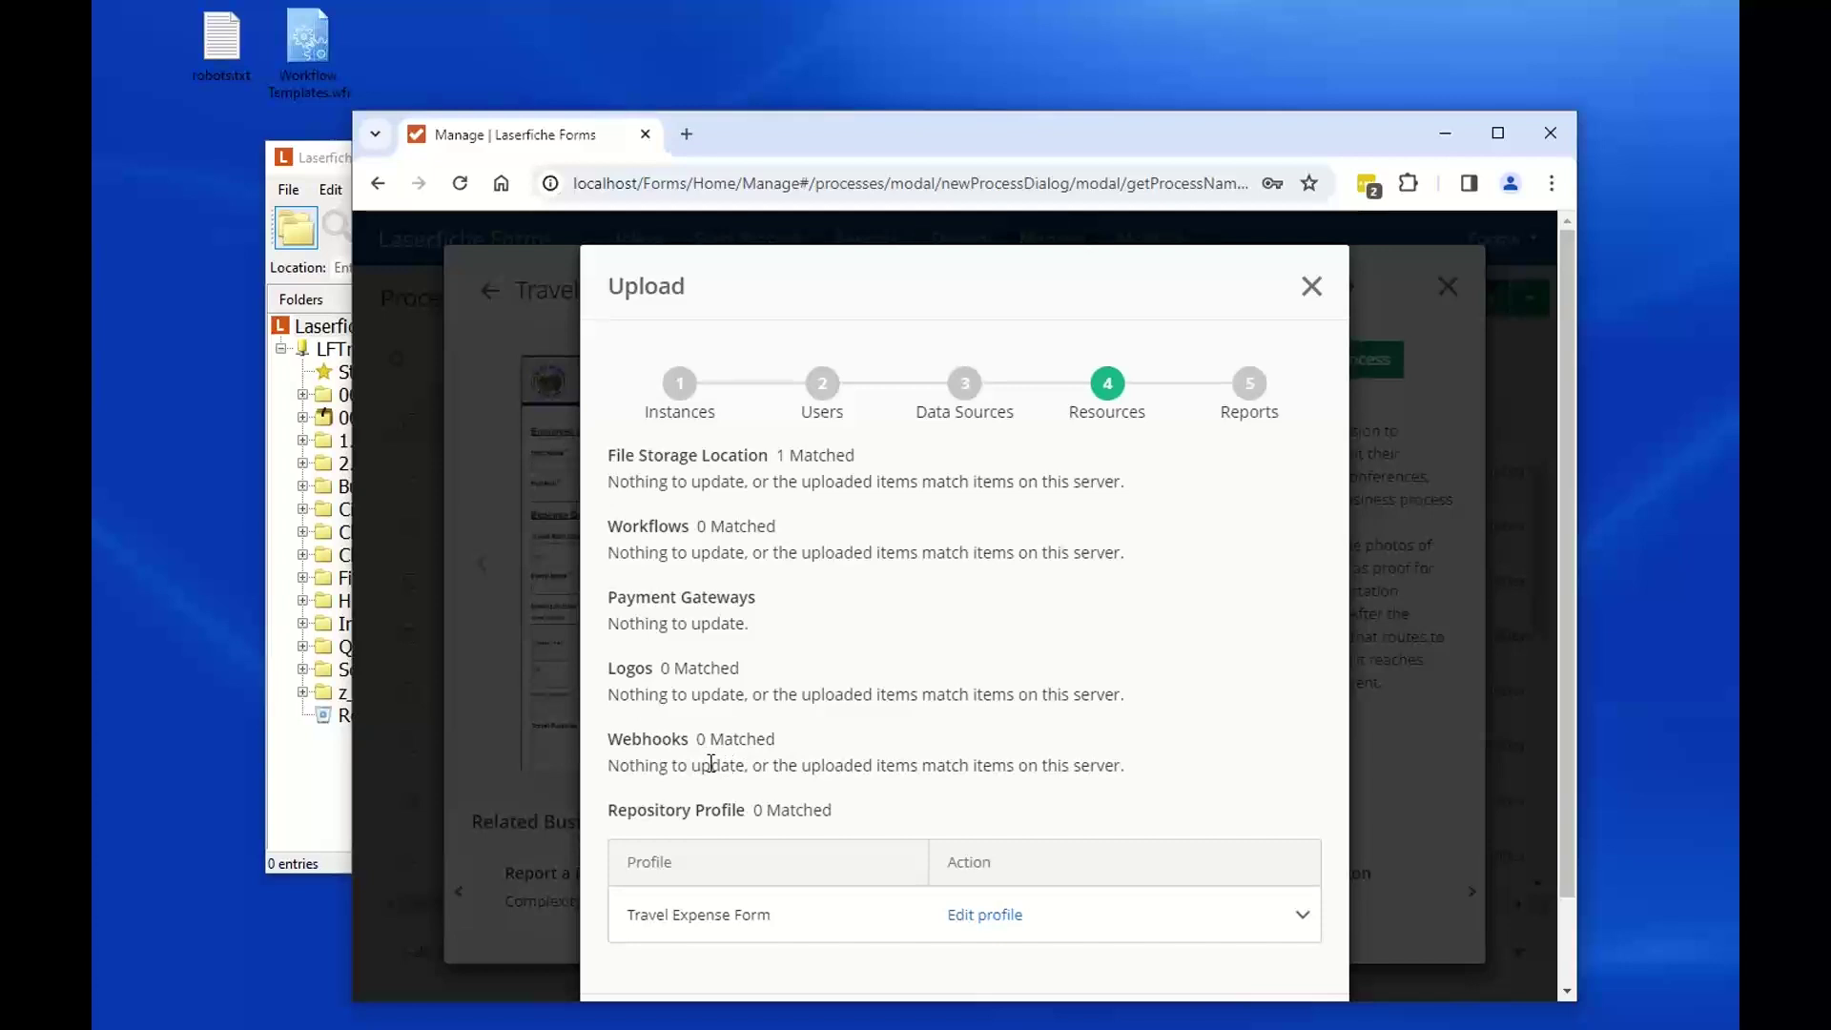
- Expand the Travel Expense Form repository profile to list its tasks, including Save Approval to Repository
scroll(710, 763, "down", 2)
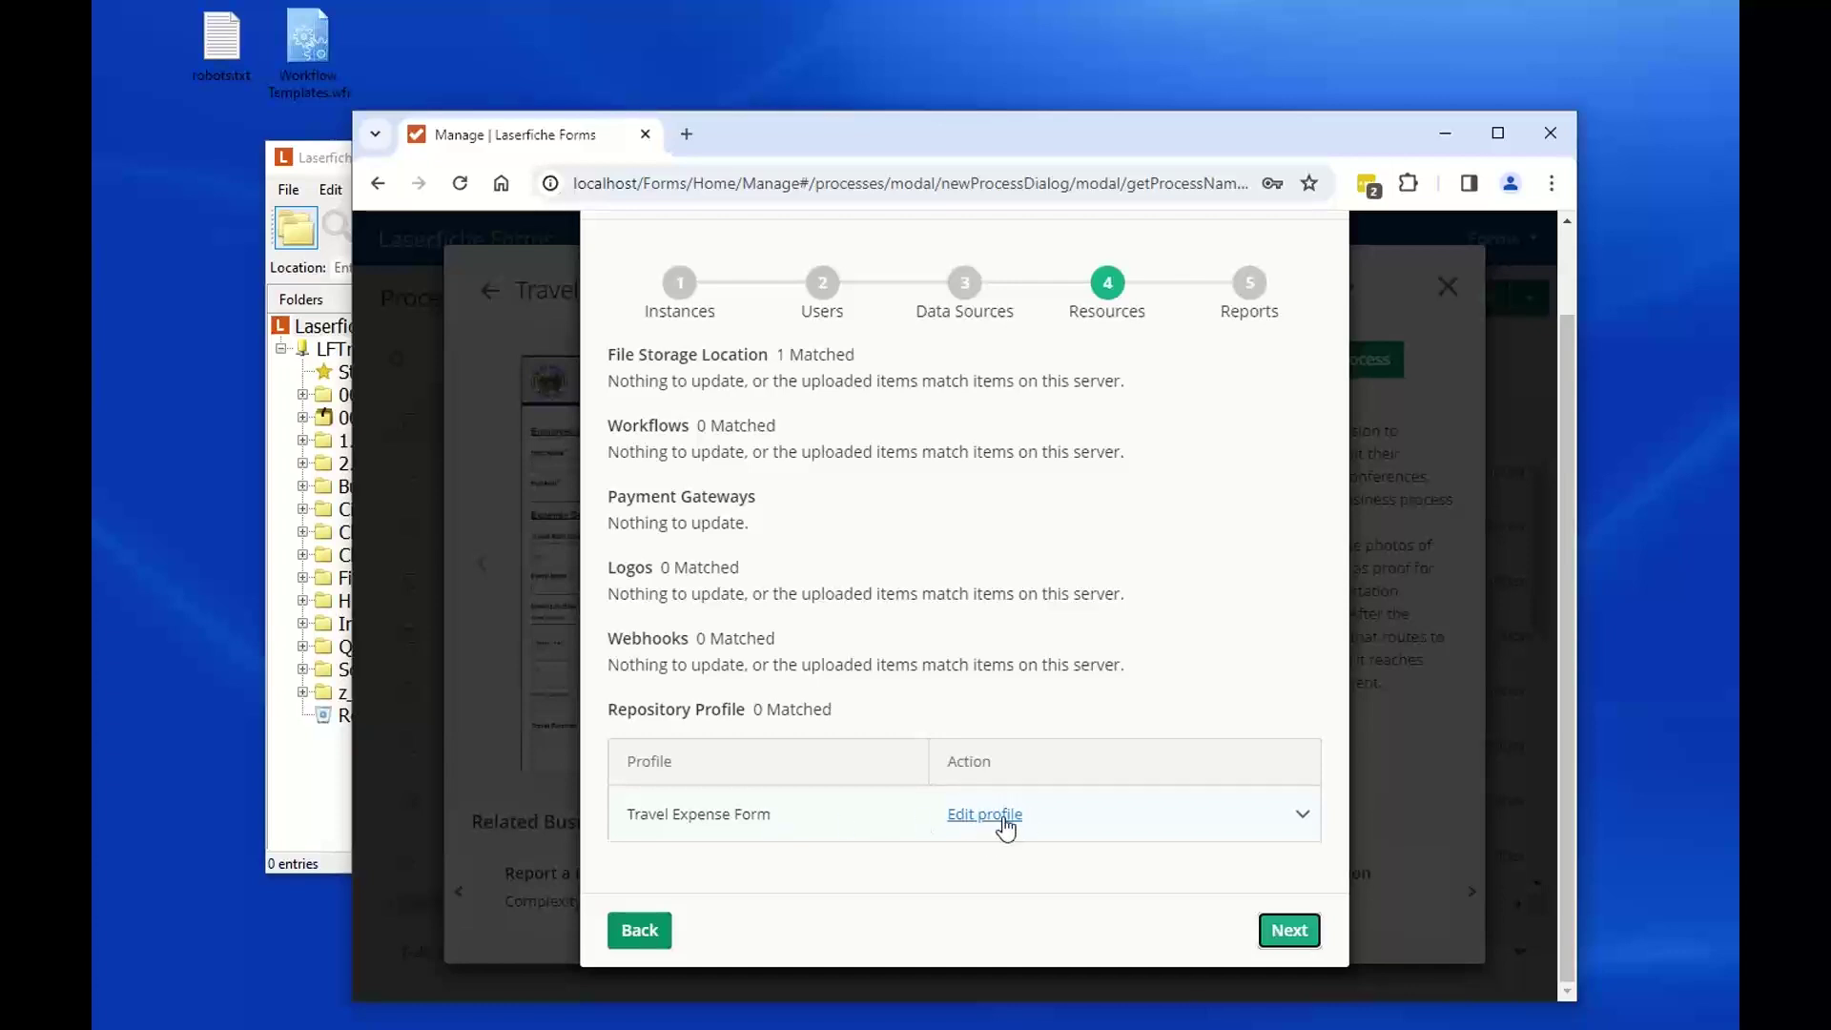
left_click(1301, 816)
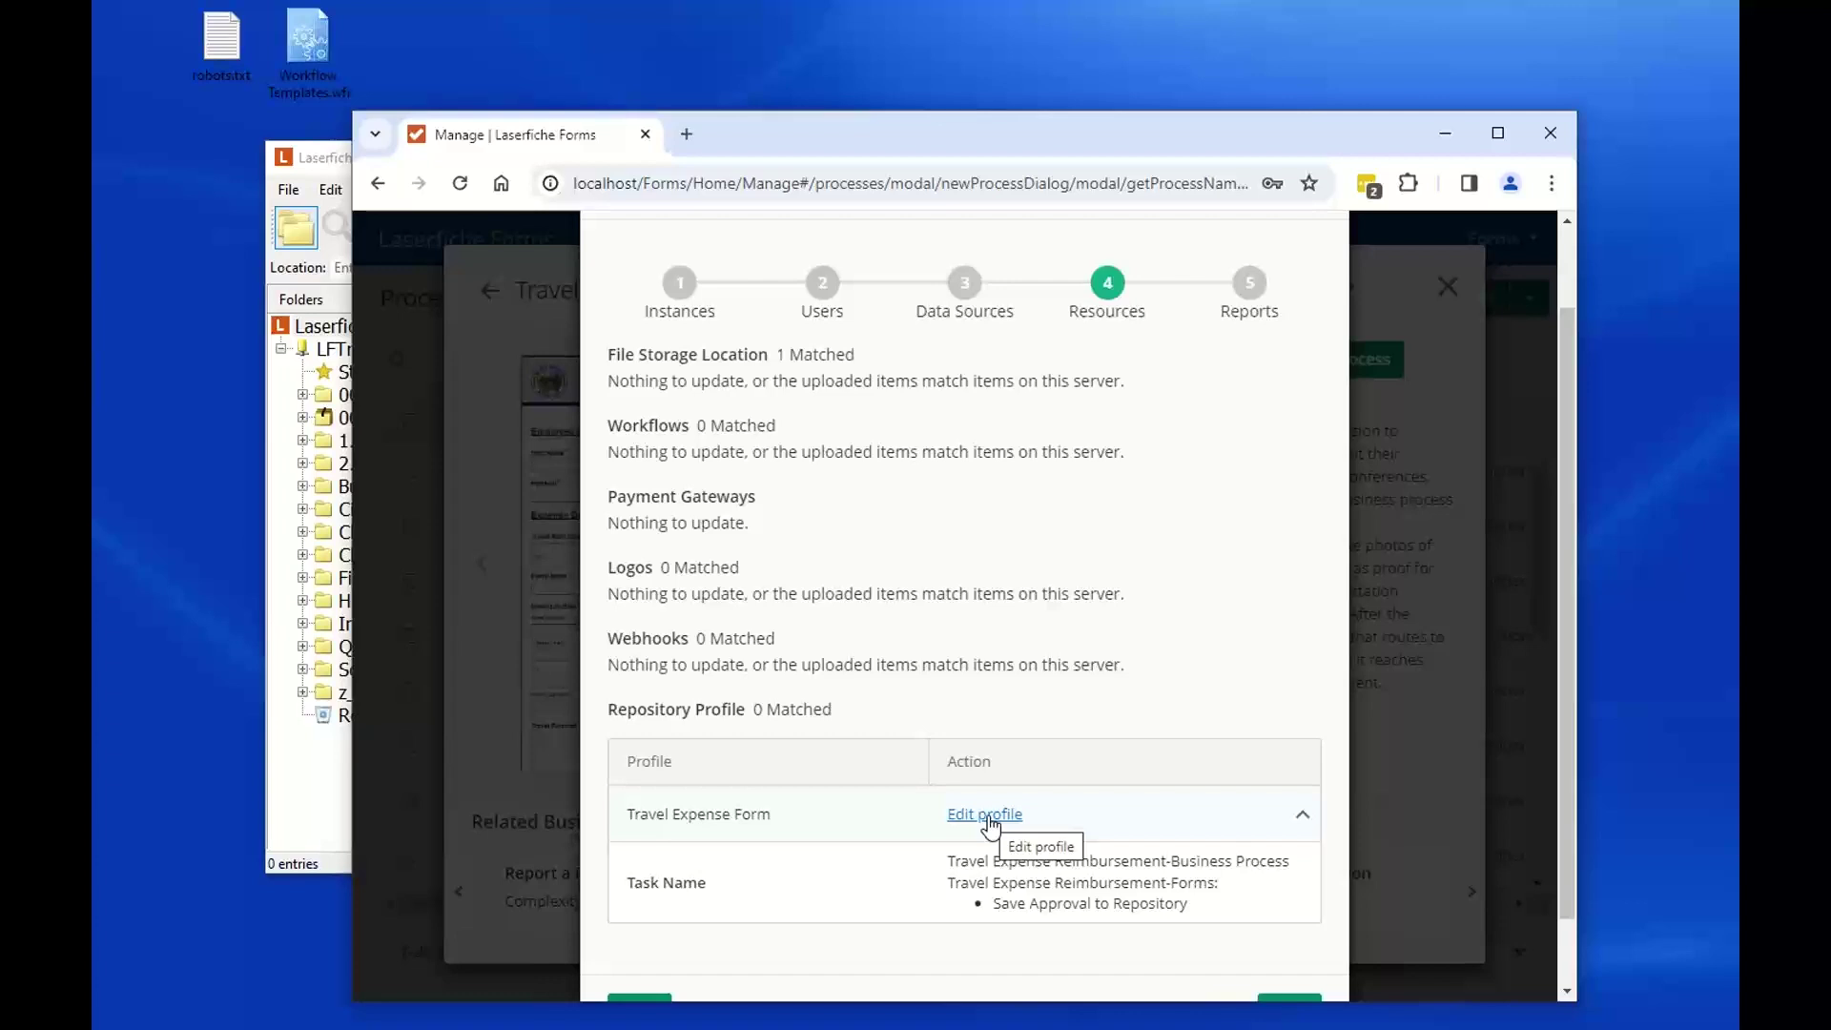
scroll(1068, 760, "down", 2)
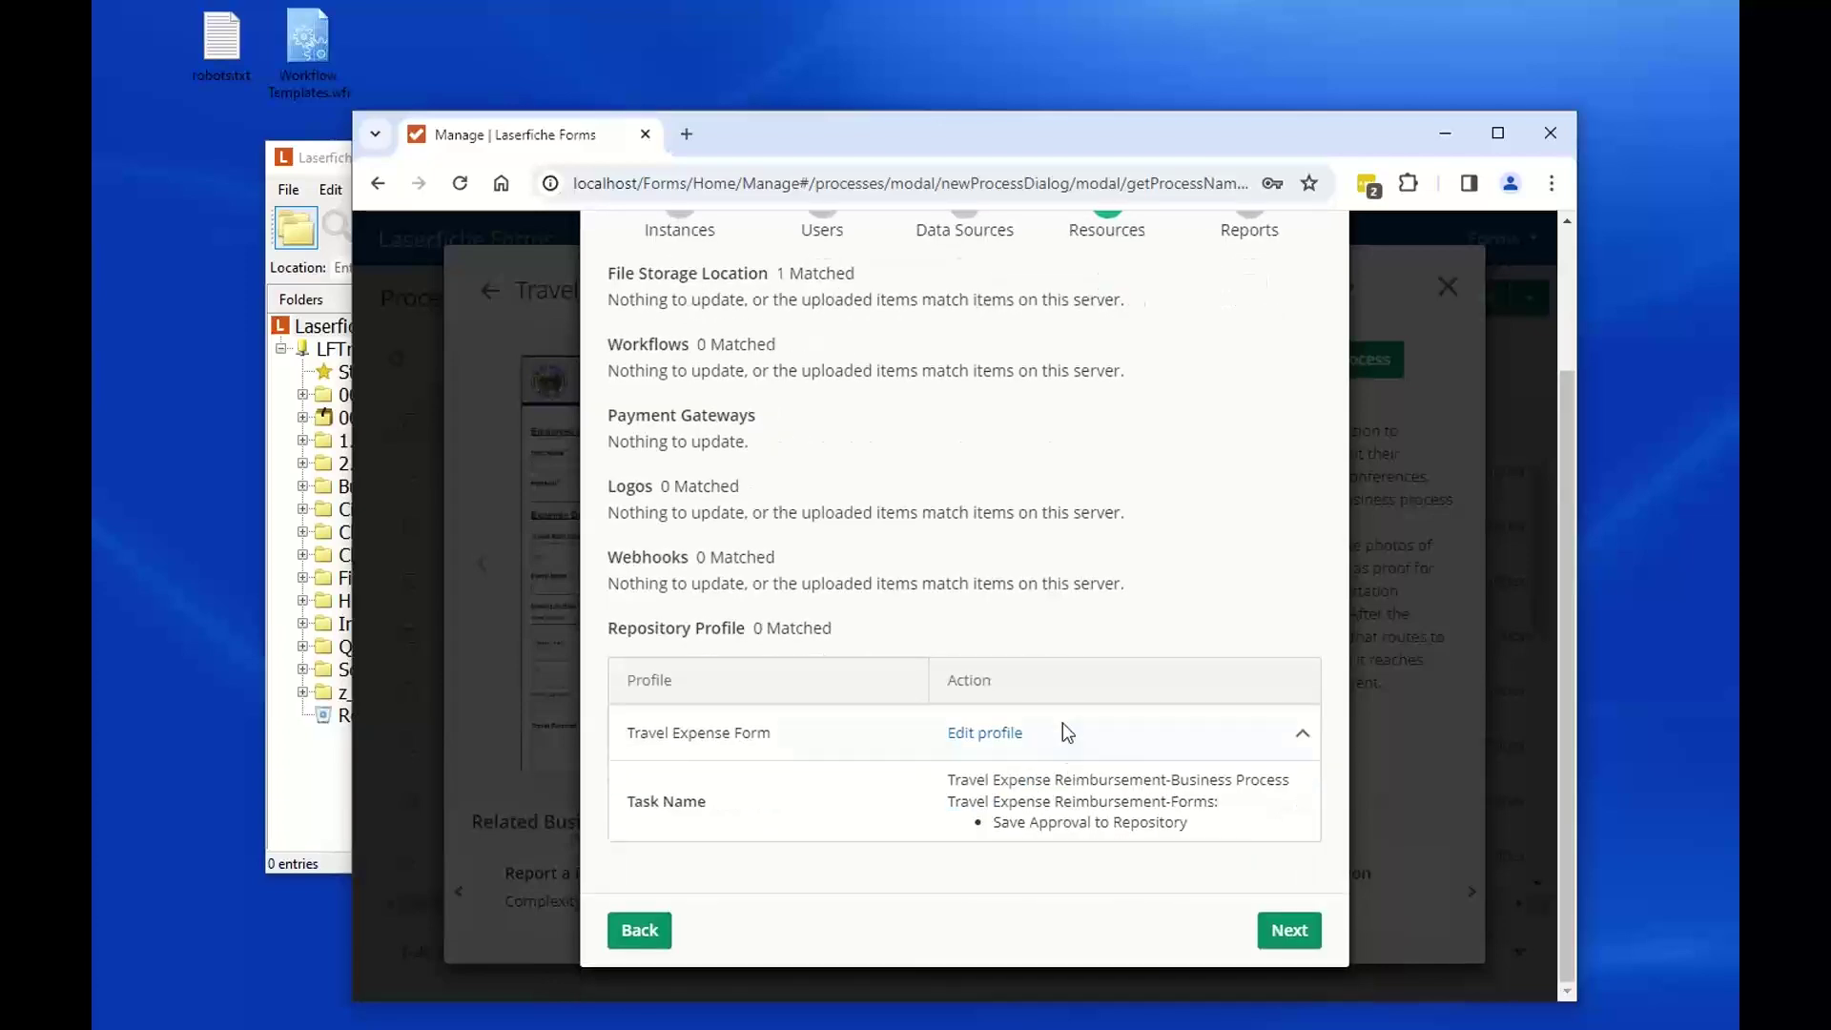
scroll(944, 658, "up", 3)
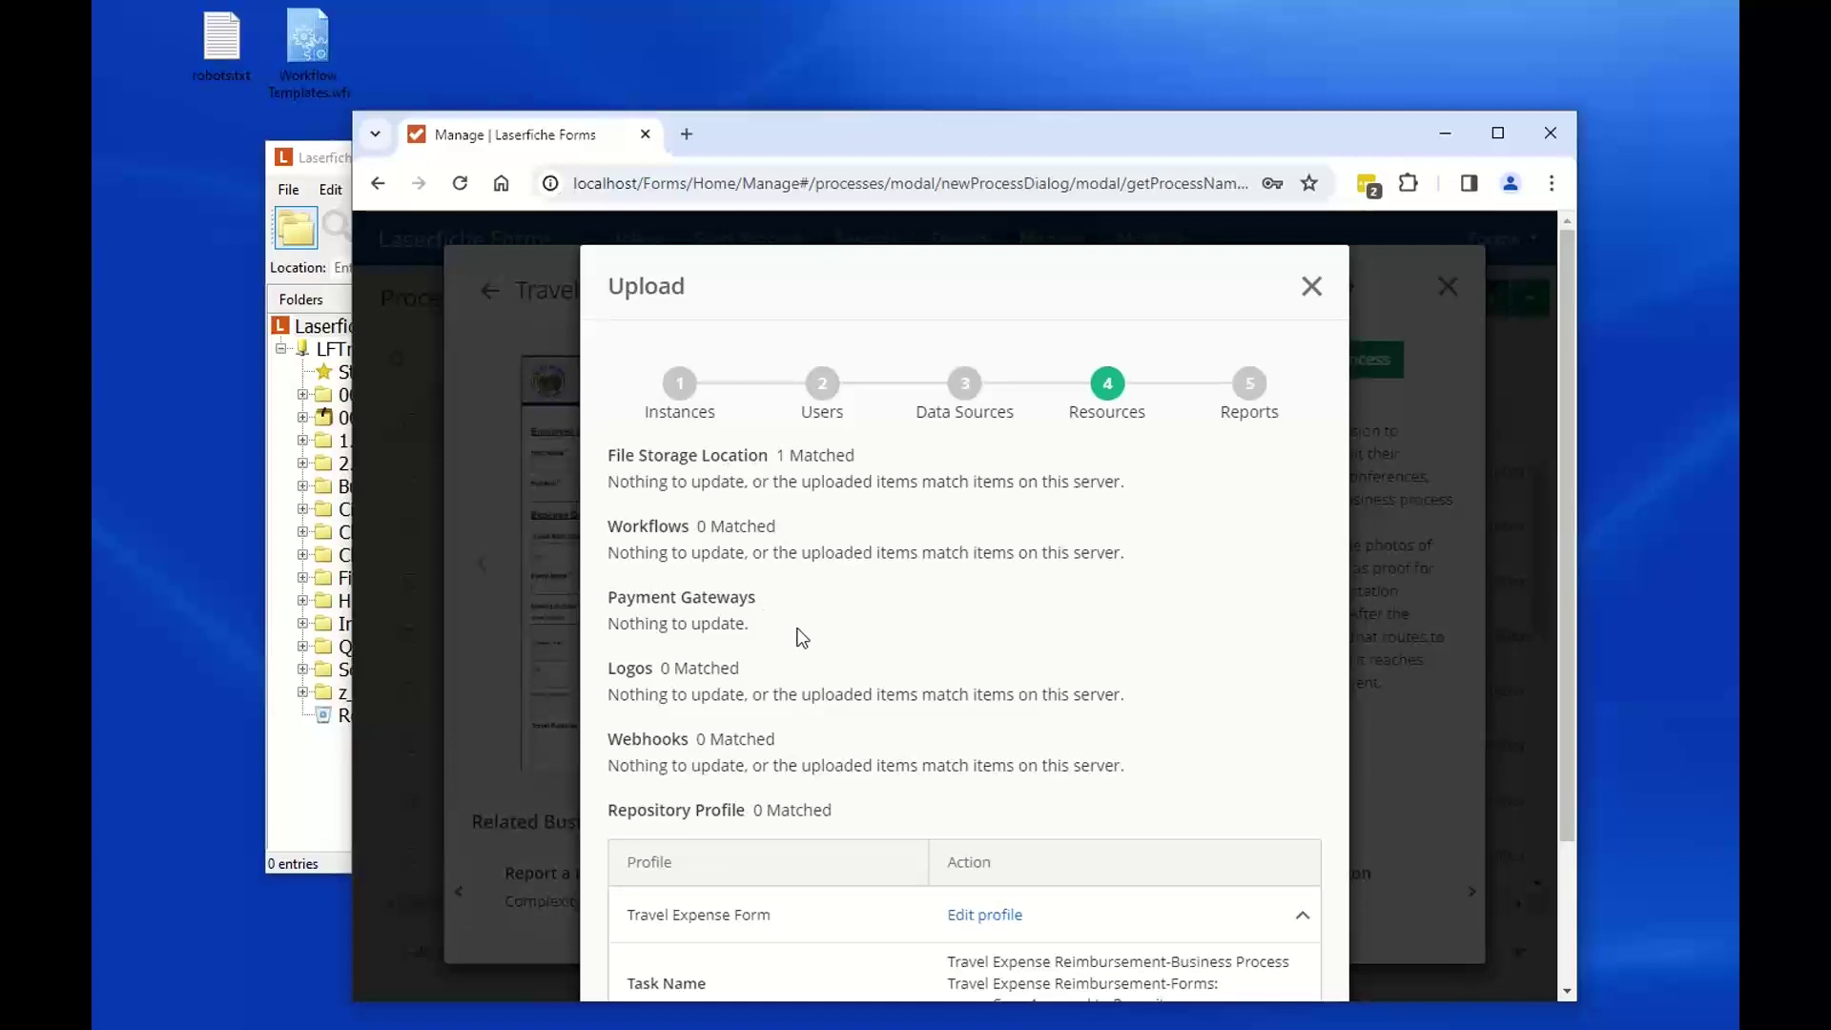
scroll(792, 635, "down", 2)
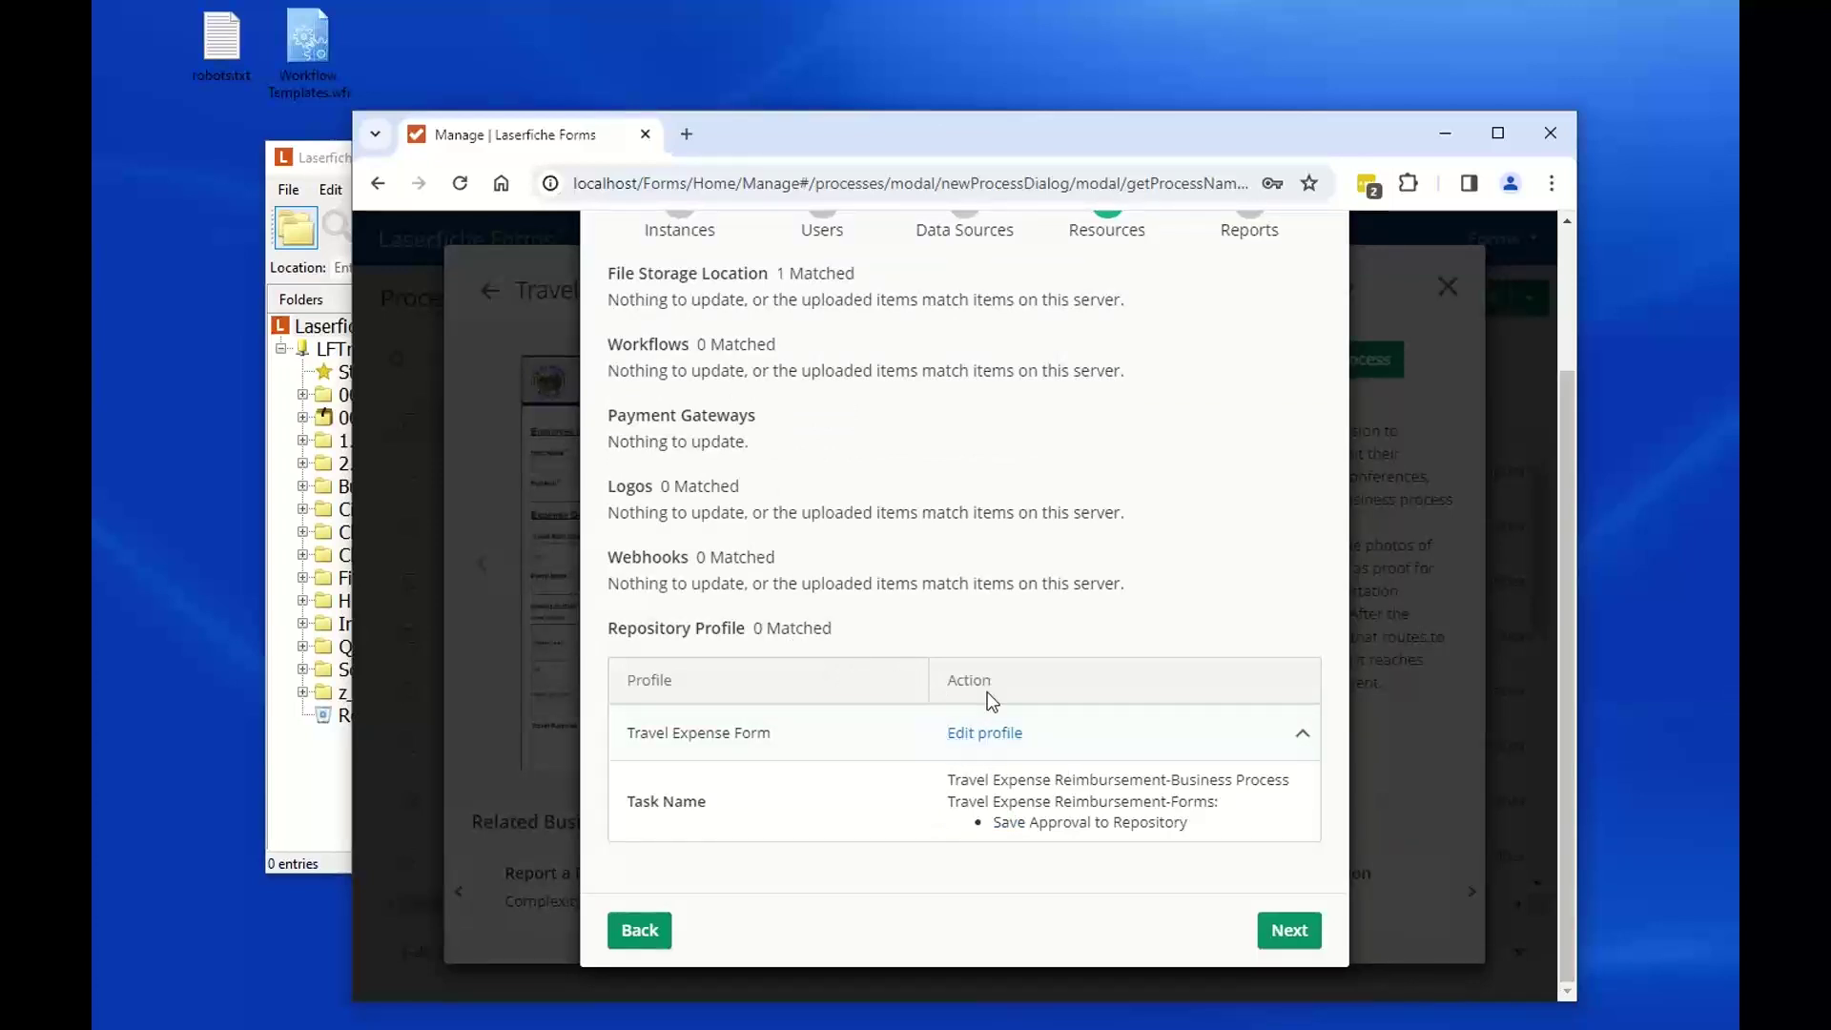
- Change the Travel Expense Form profile's repository from Presales5Demo to LFTraining and verify it
left_click(983, 733)
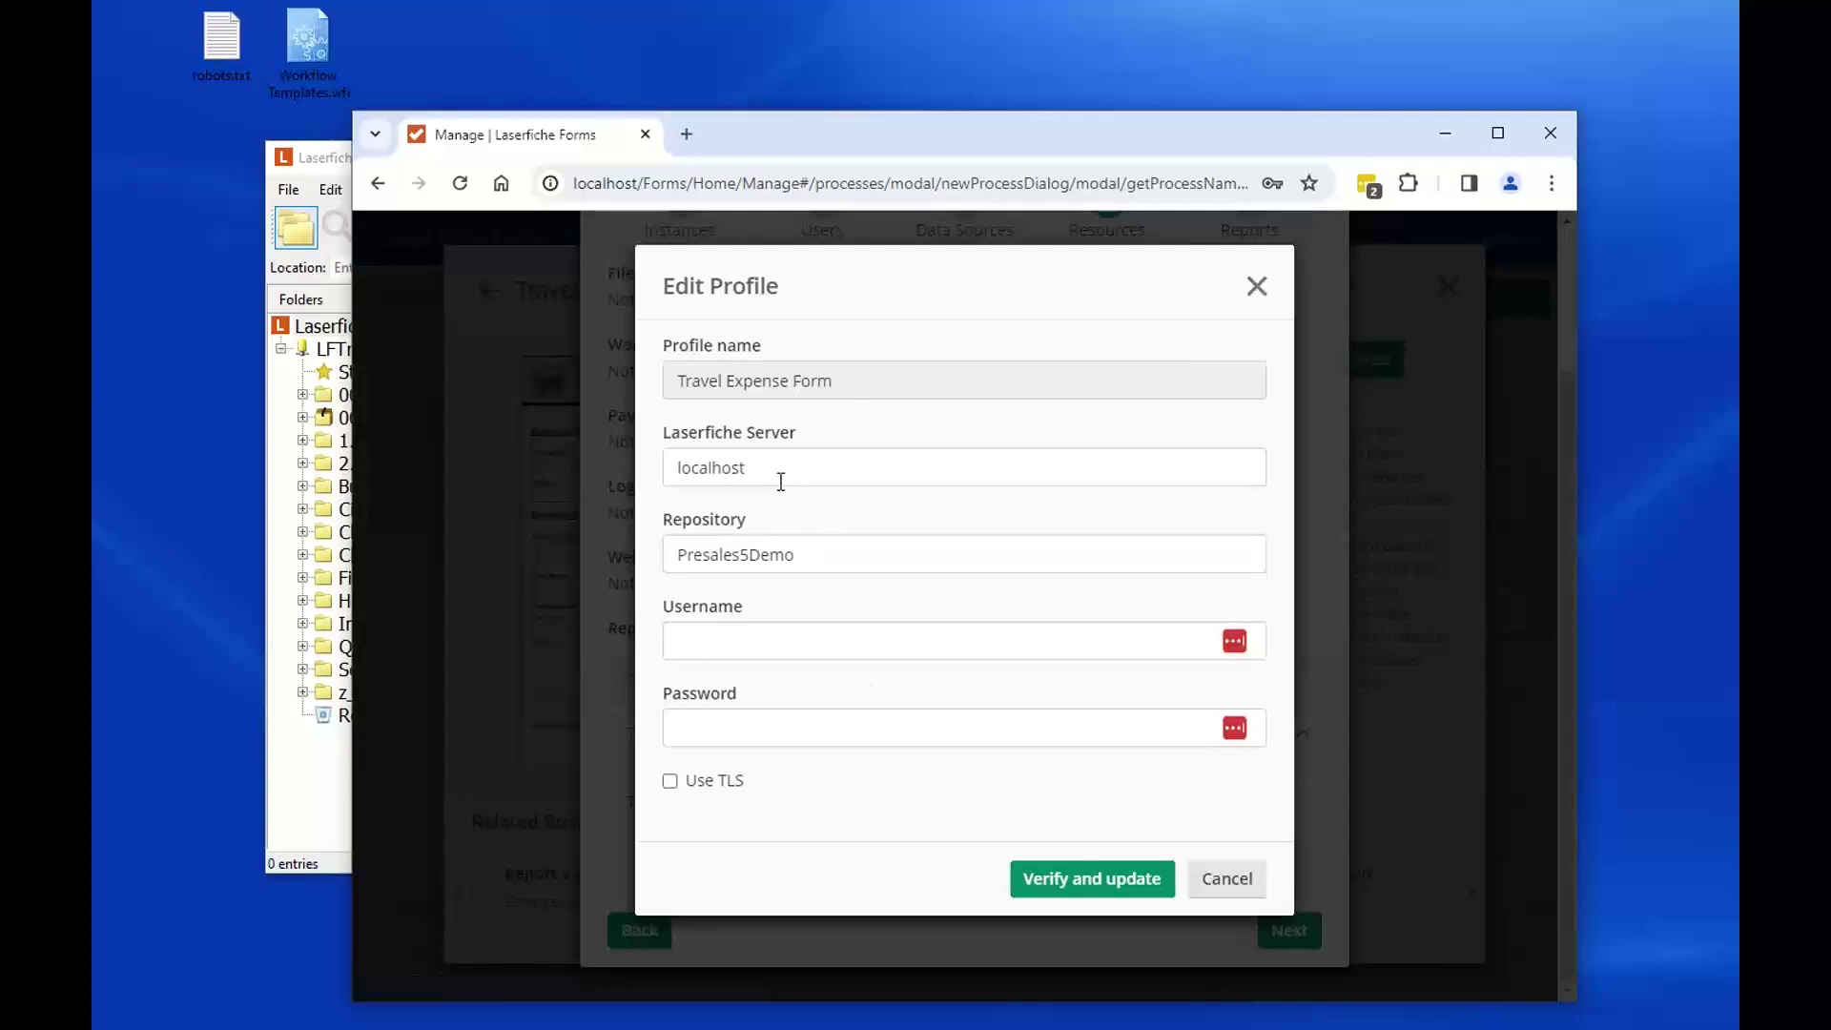
left_click_drag(813, 553, 620, 562)
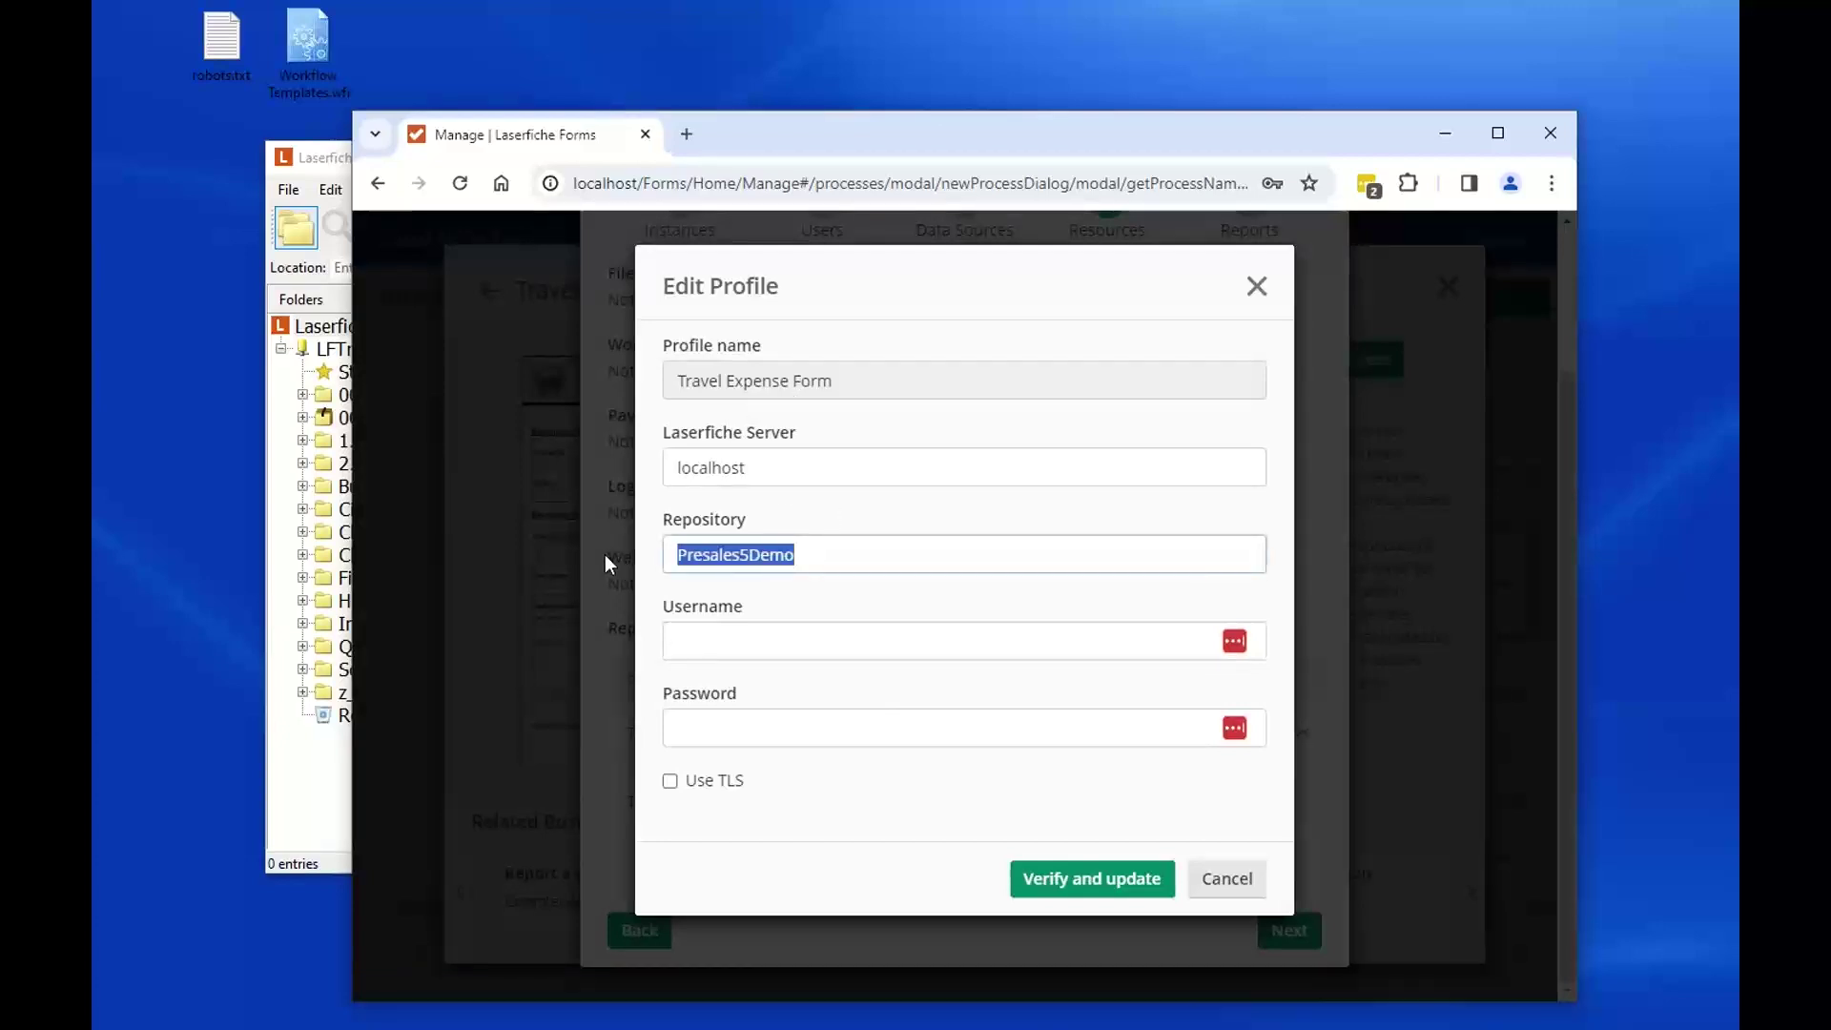
key("BackSpace")
left_click(731, 591)
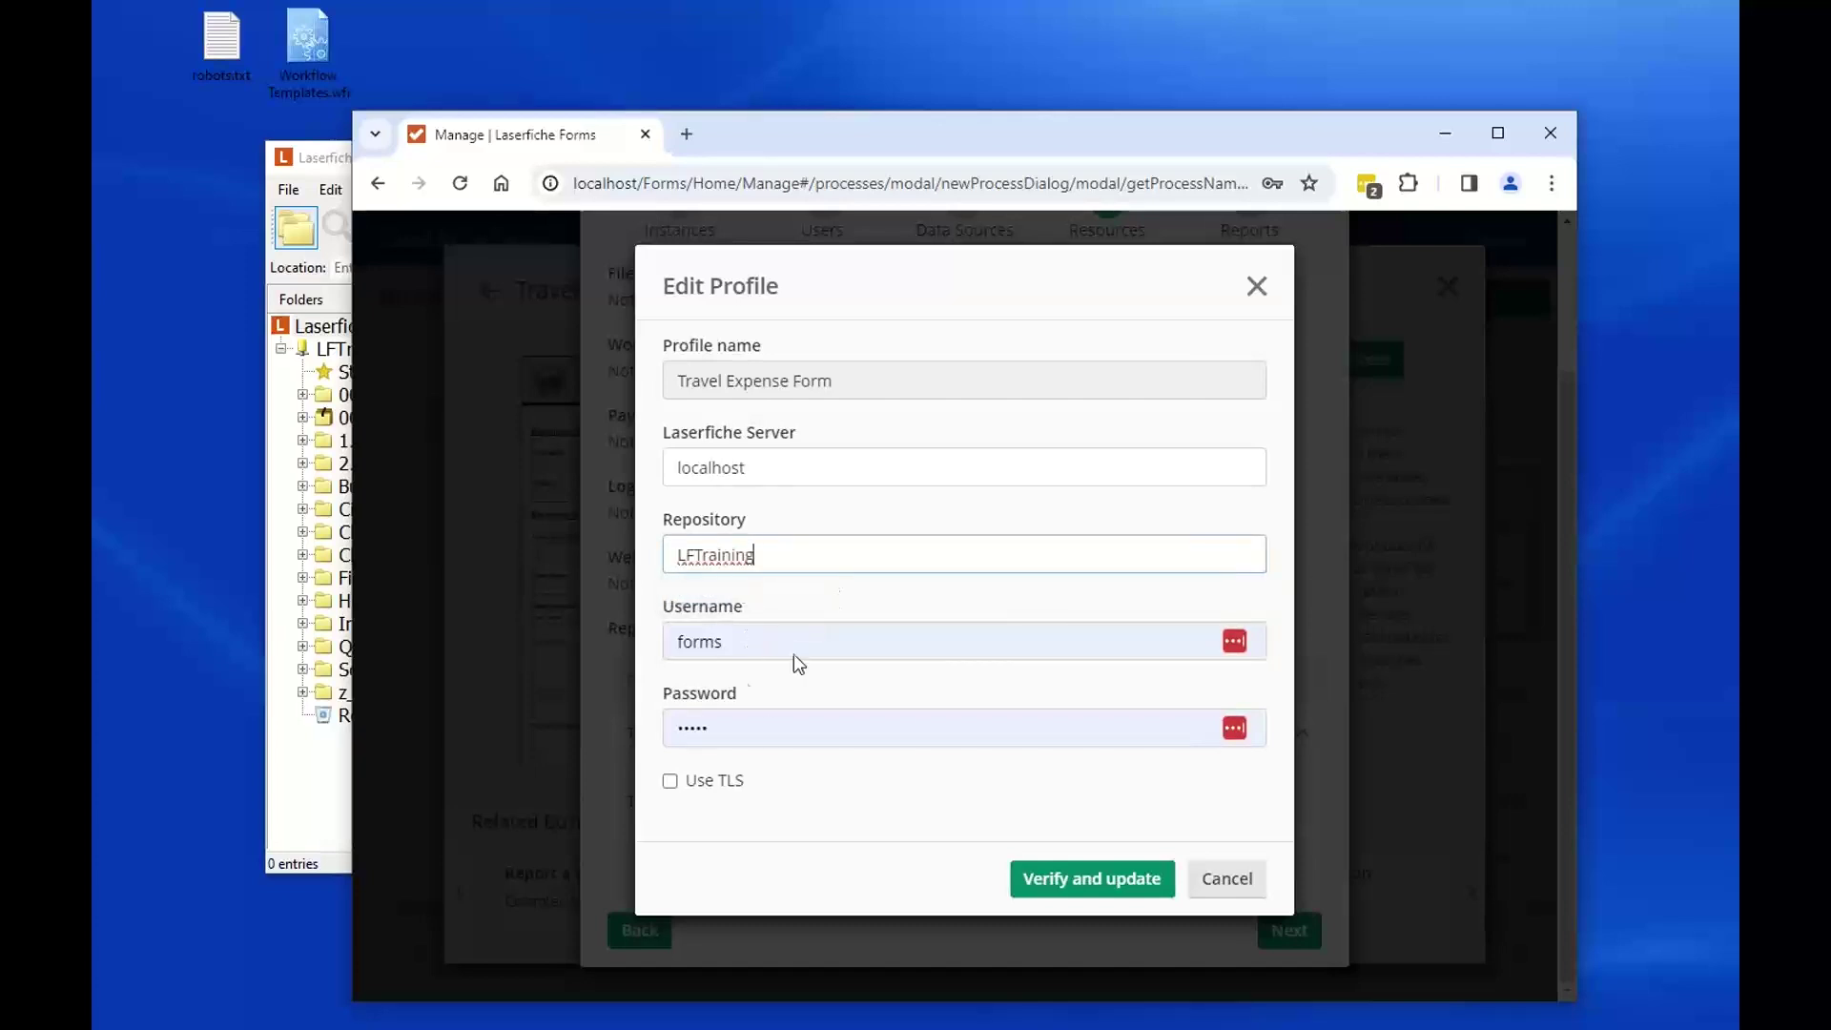
left_click(1060, 885)
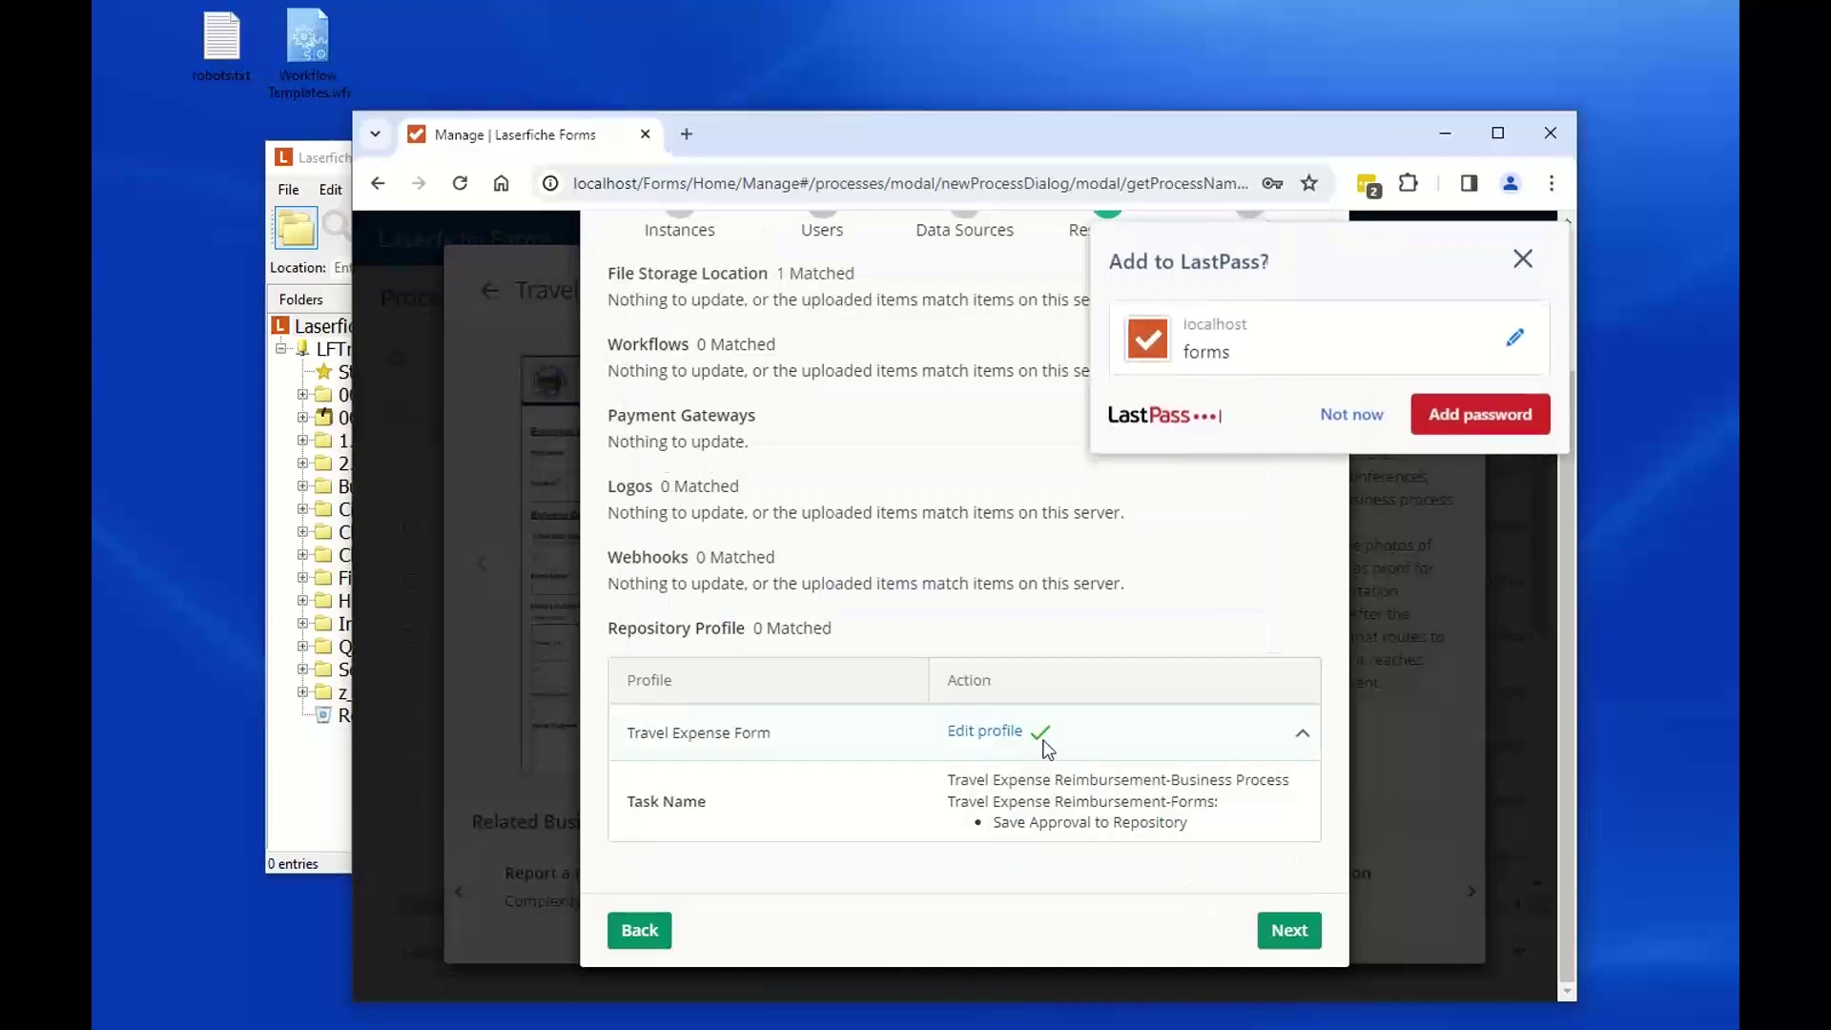
left_click(1523, 258)
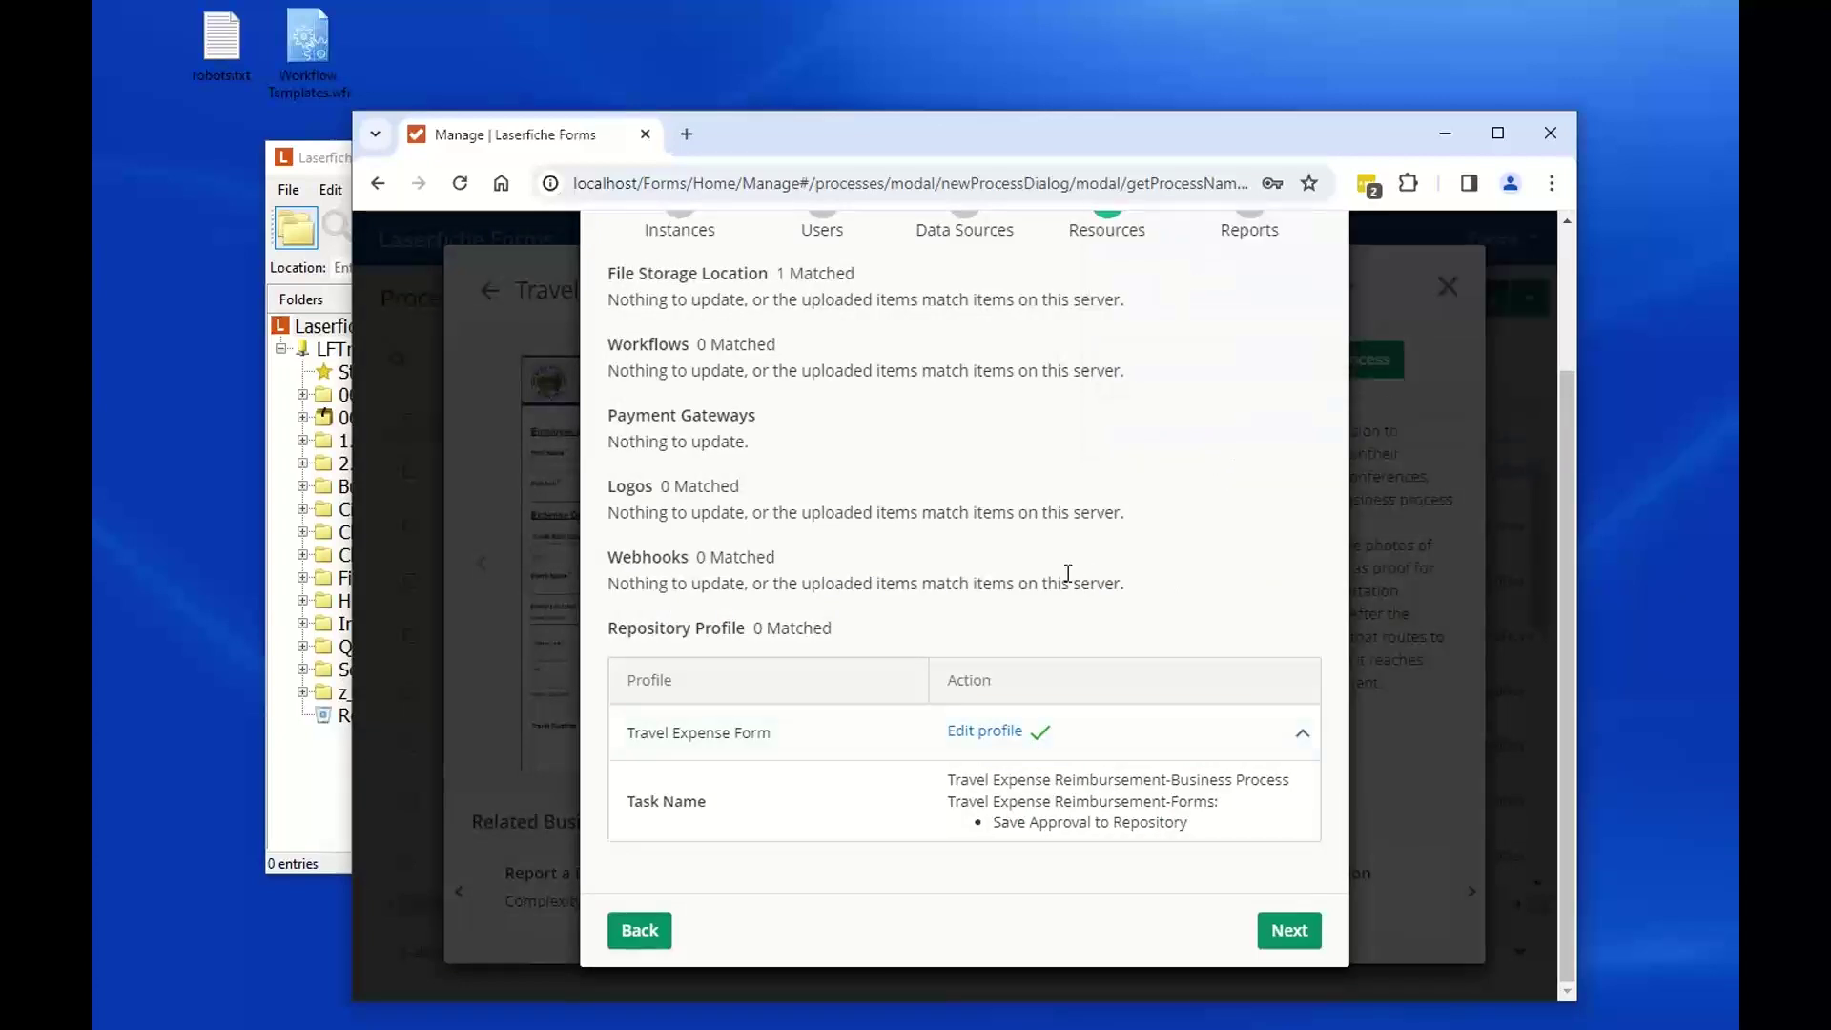
- Upload the process from the Reports step, then advance to the next webinar slide
left_click(1290, 932)
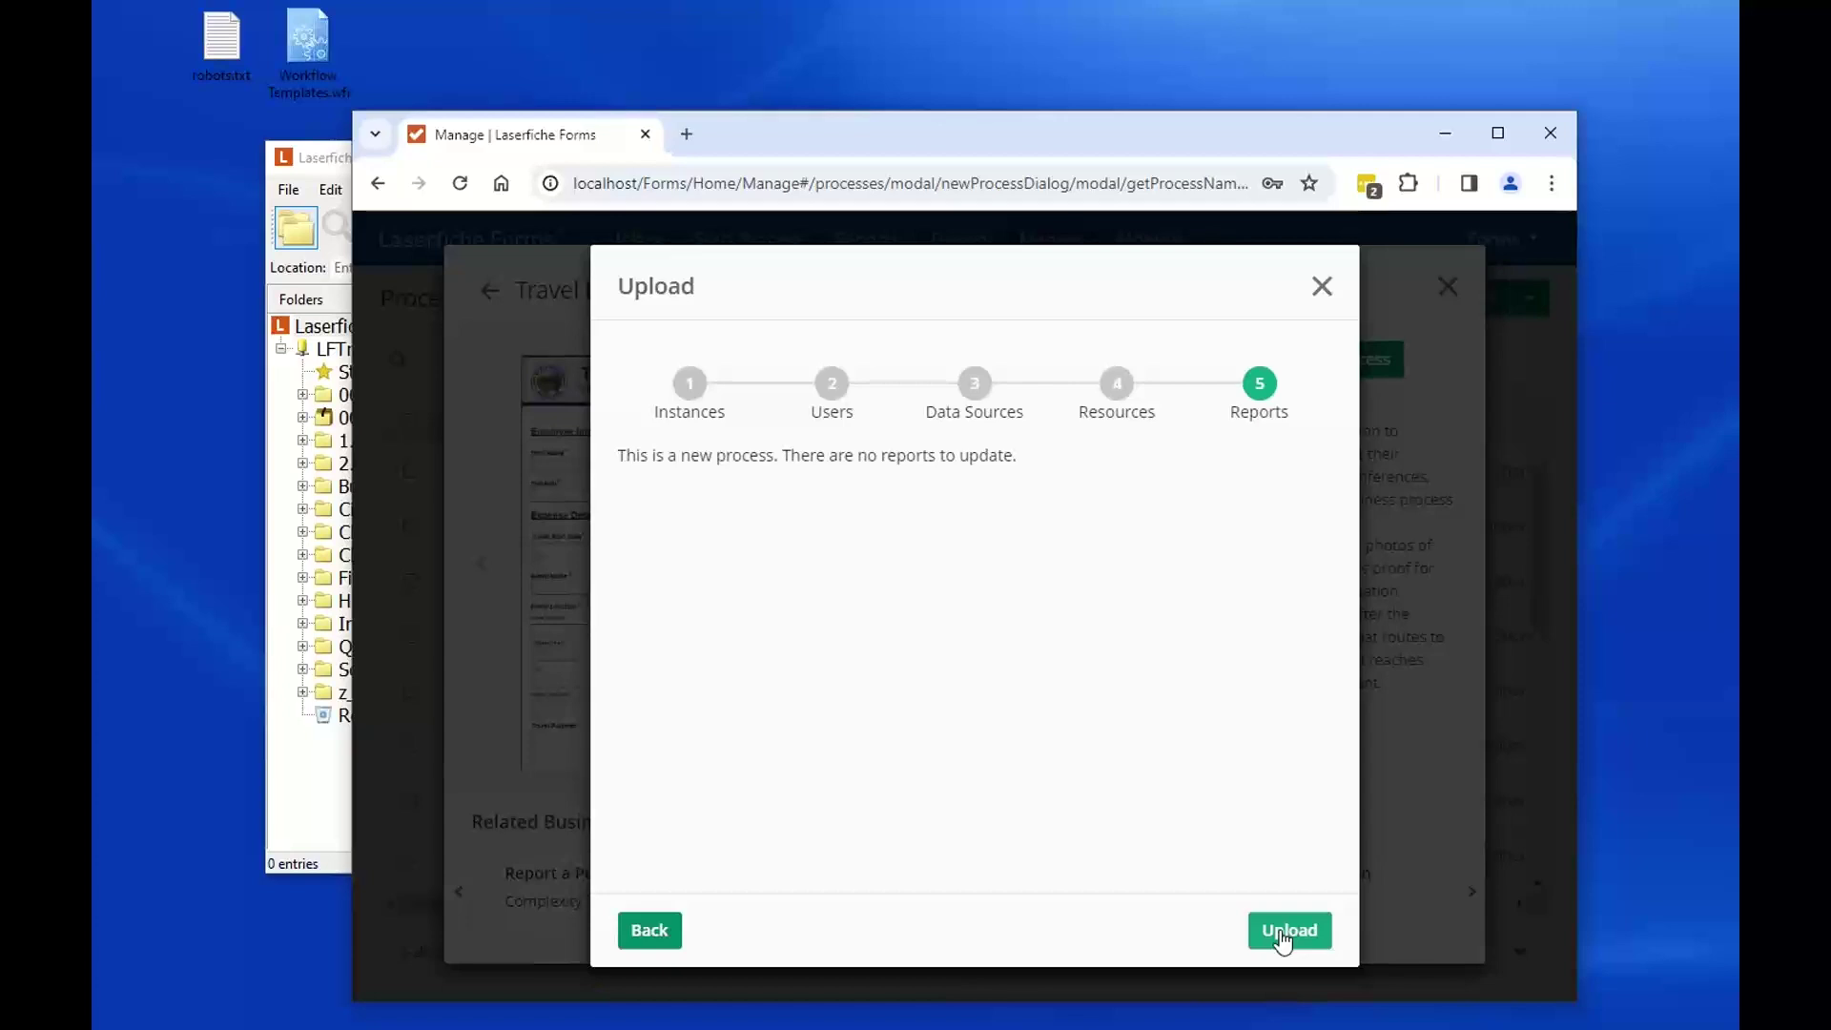
left_click(1284, 933)
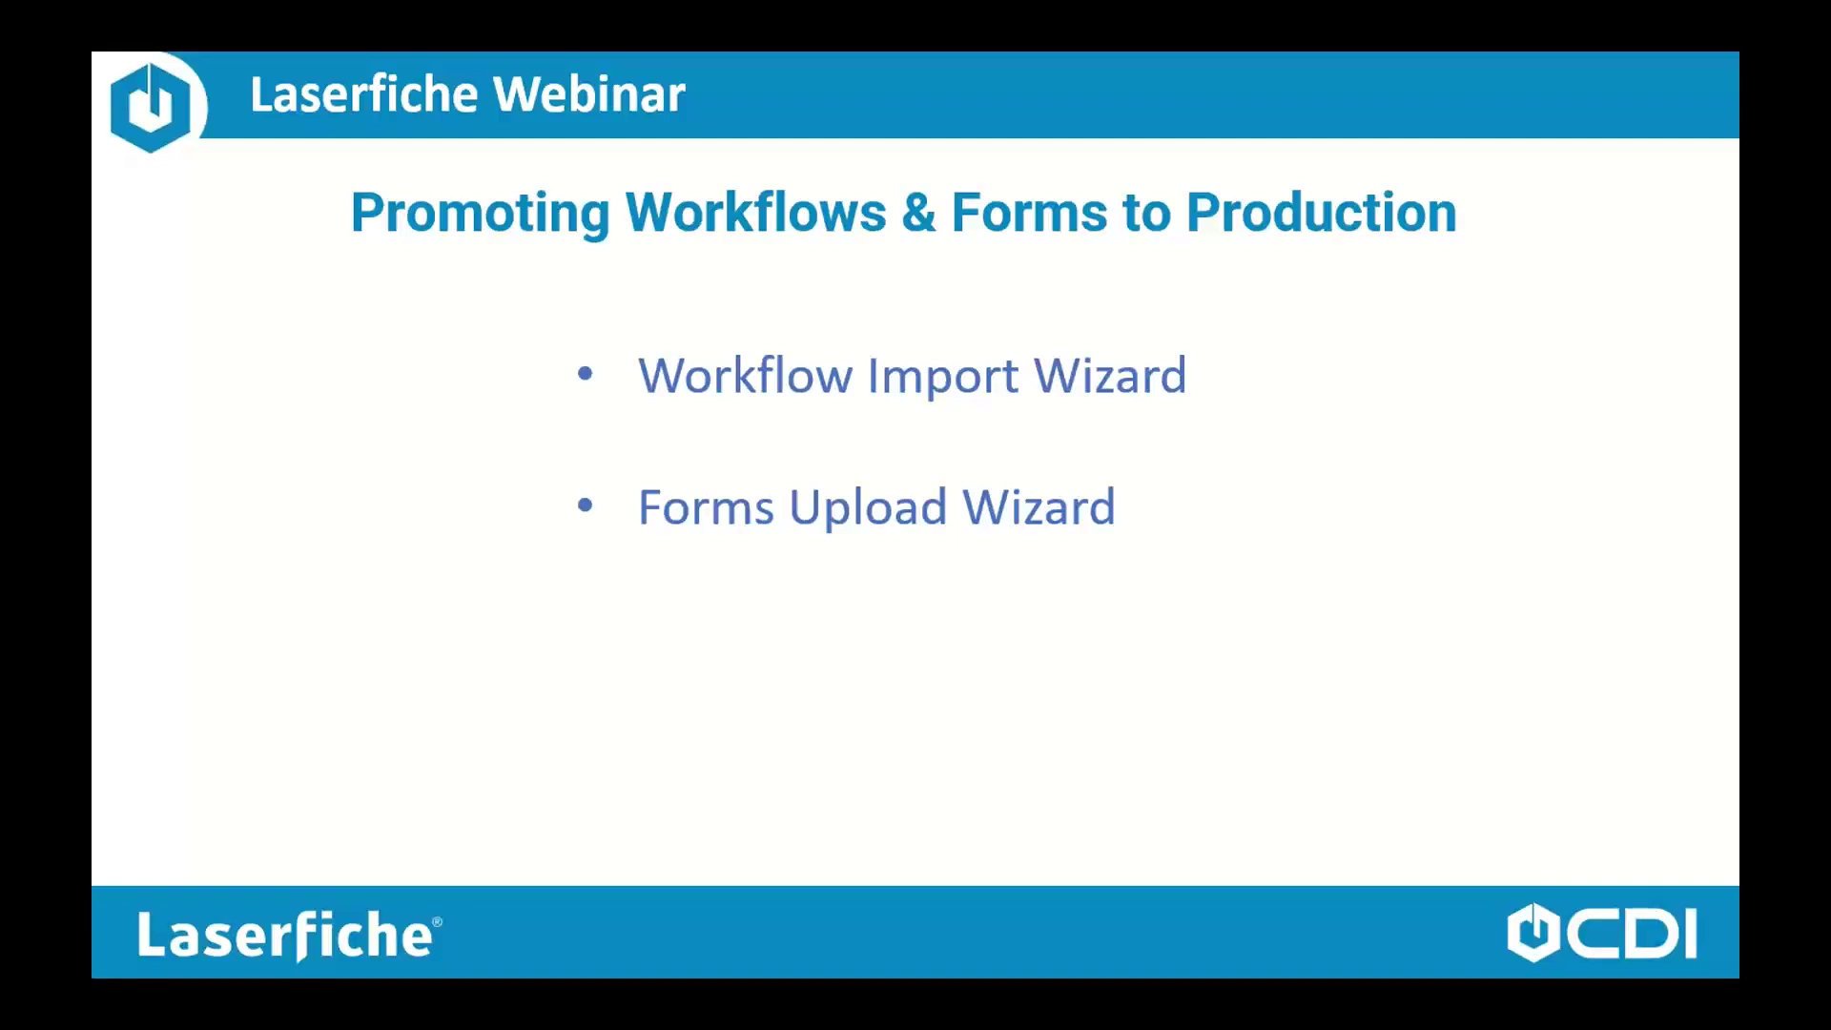
left_click(732, 868)
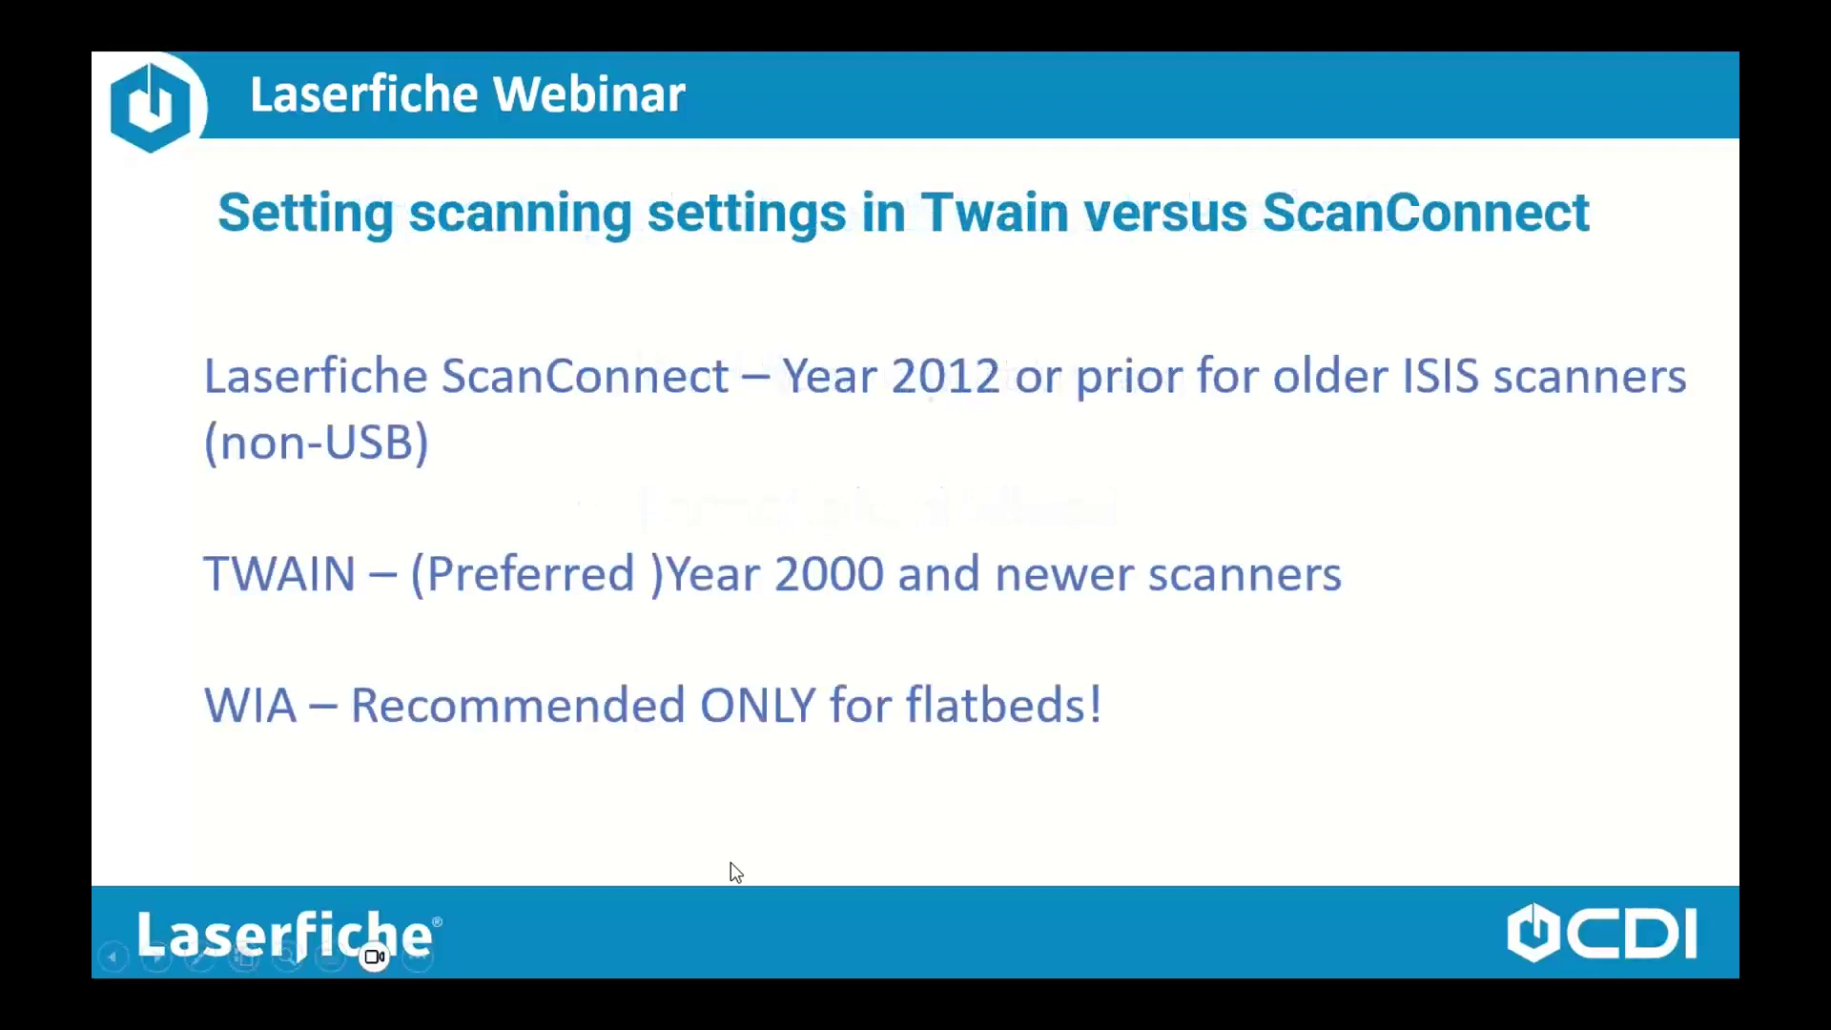
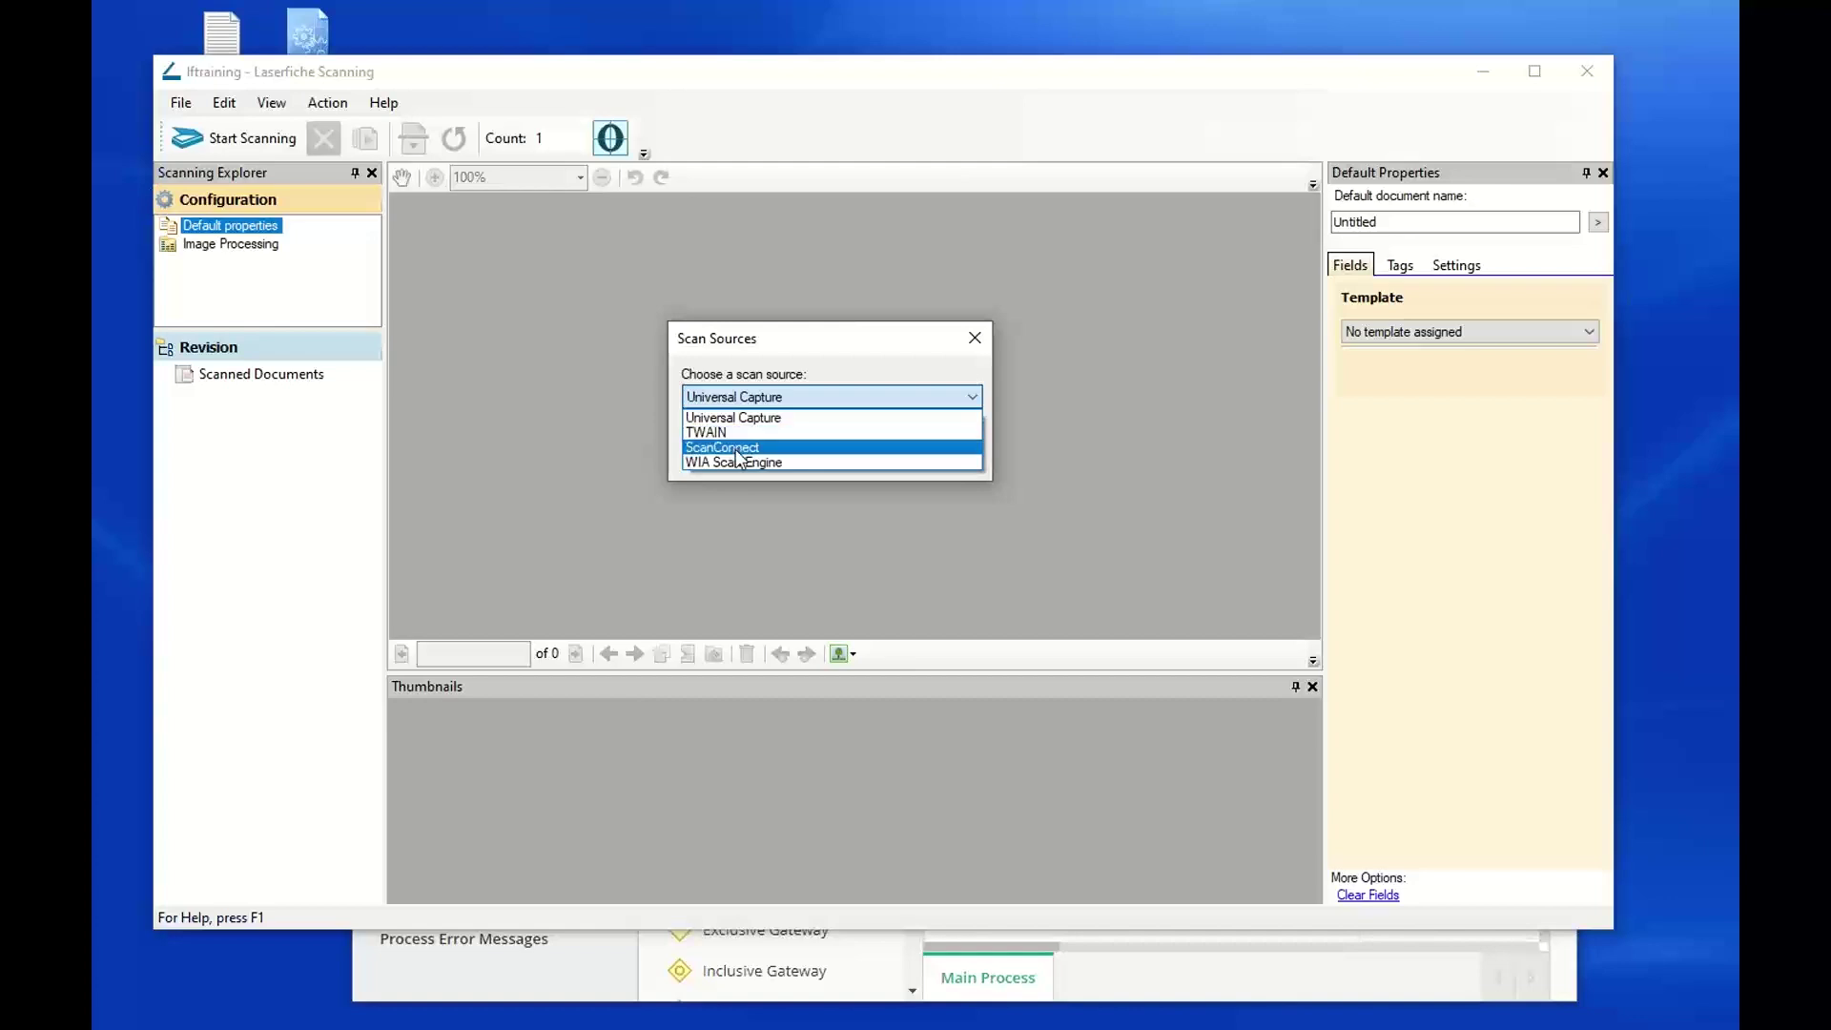
- Set the scan source to TWAIN using the FUJITSU fi-6130 scanner
left_click(724, 432)
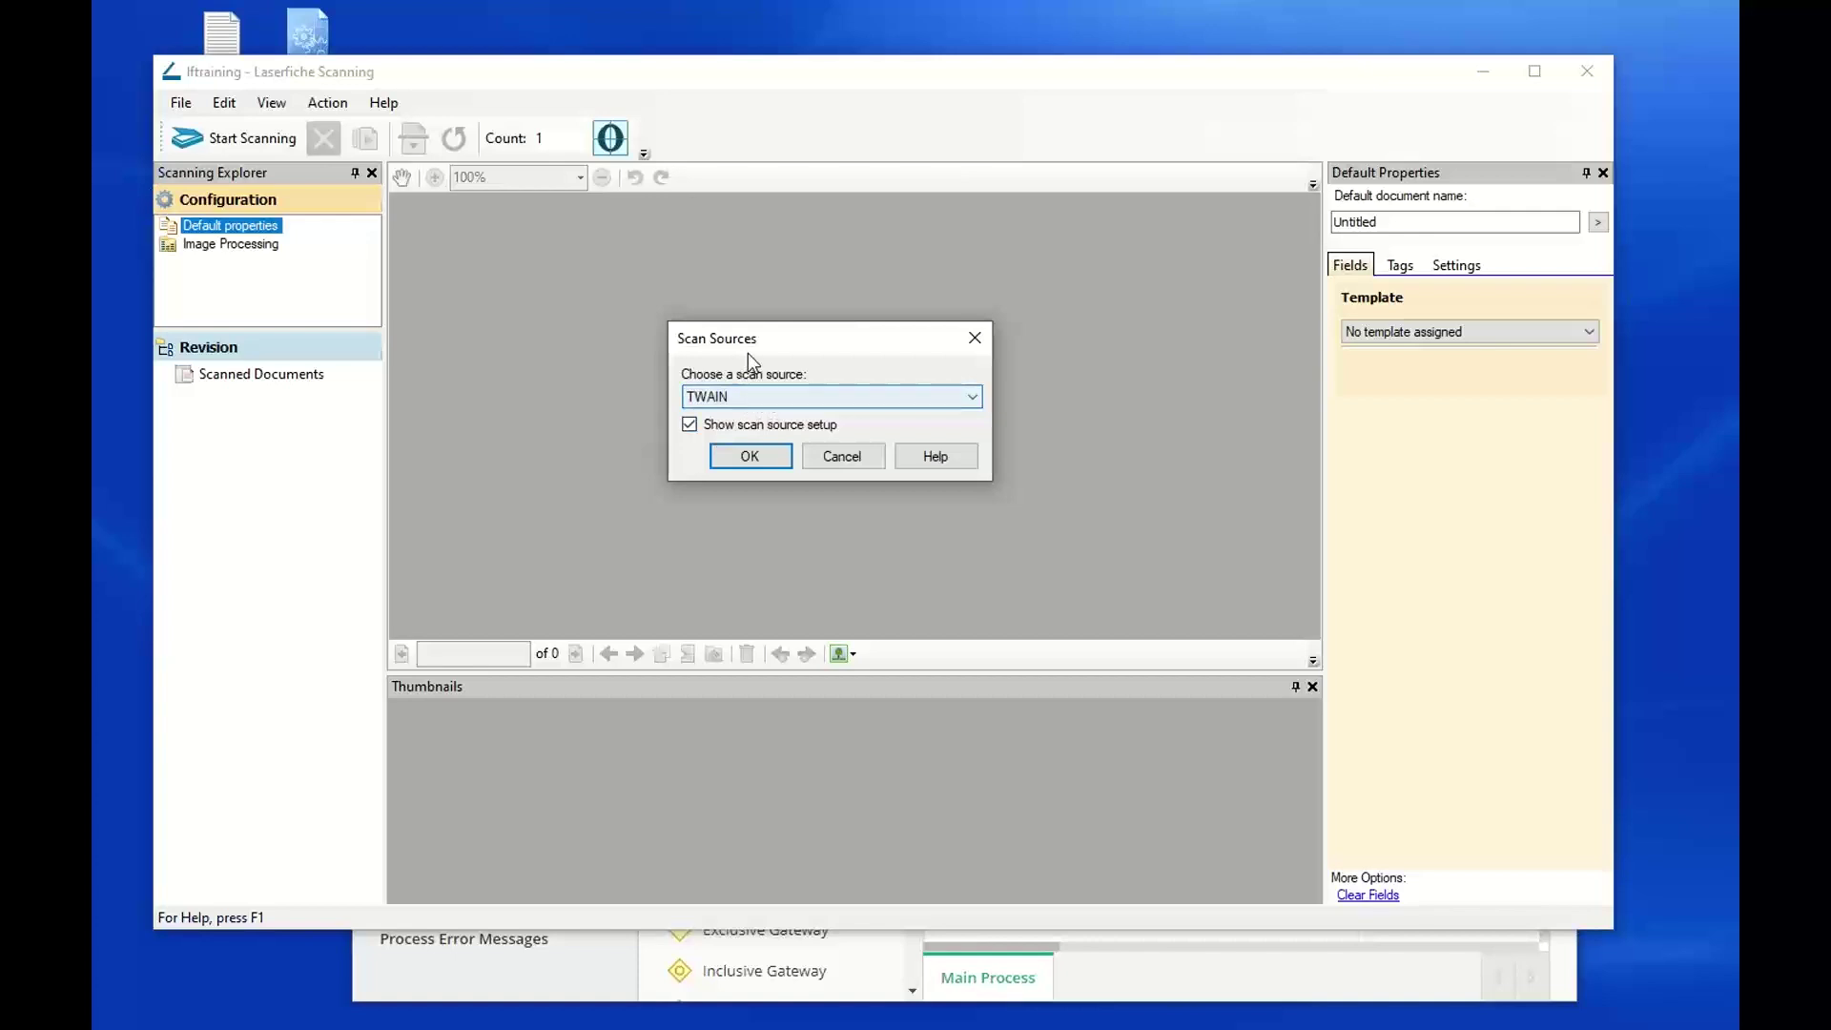
left_click(750, 456)
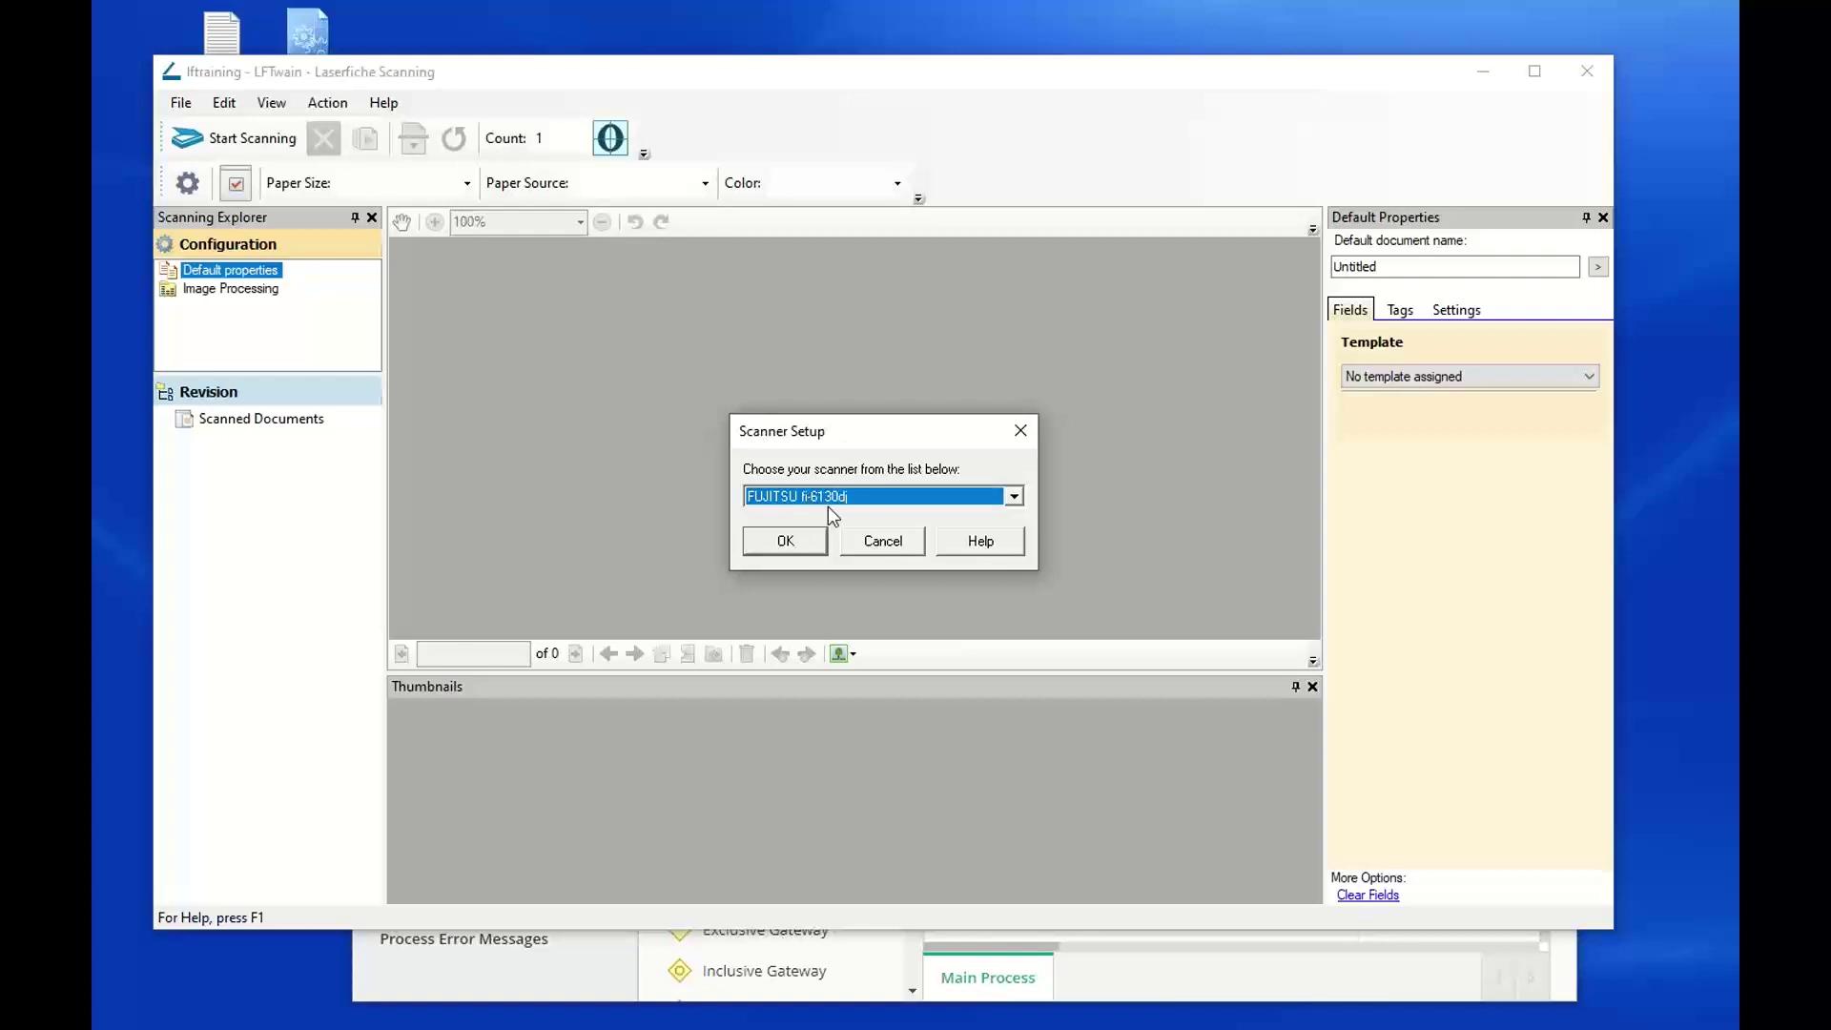
left_click(798, 542)
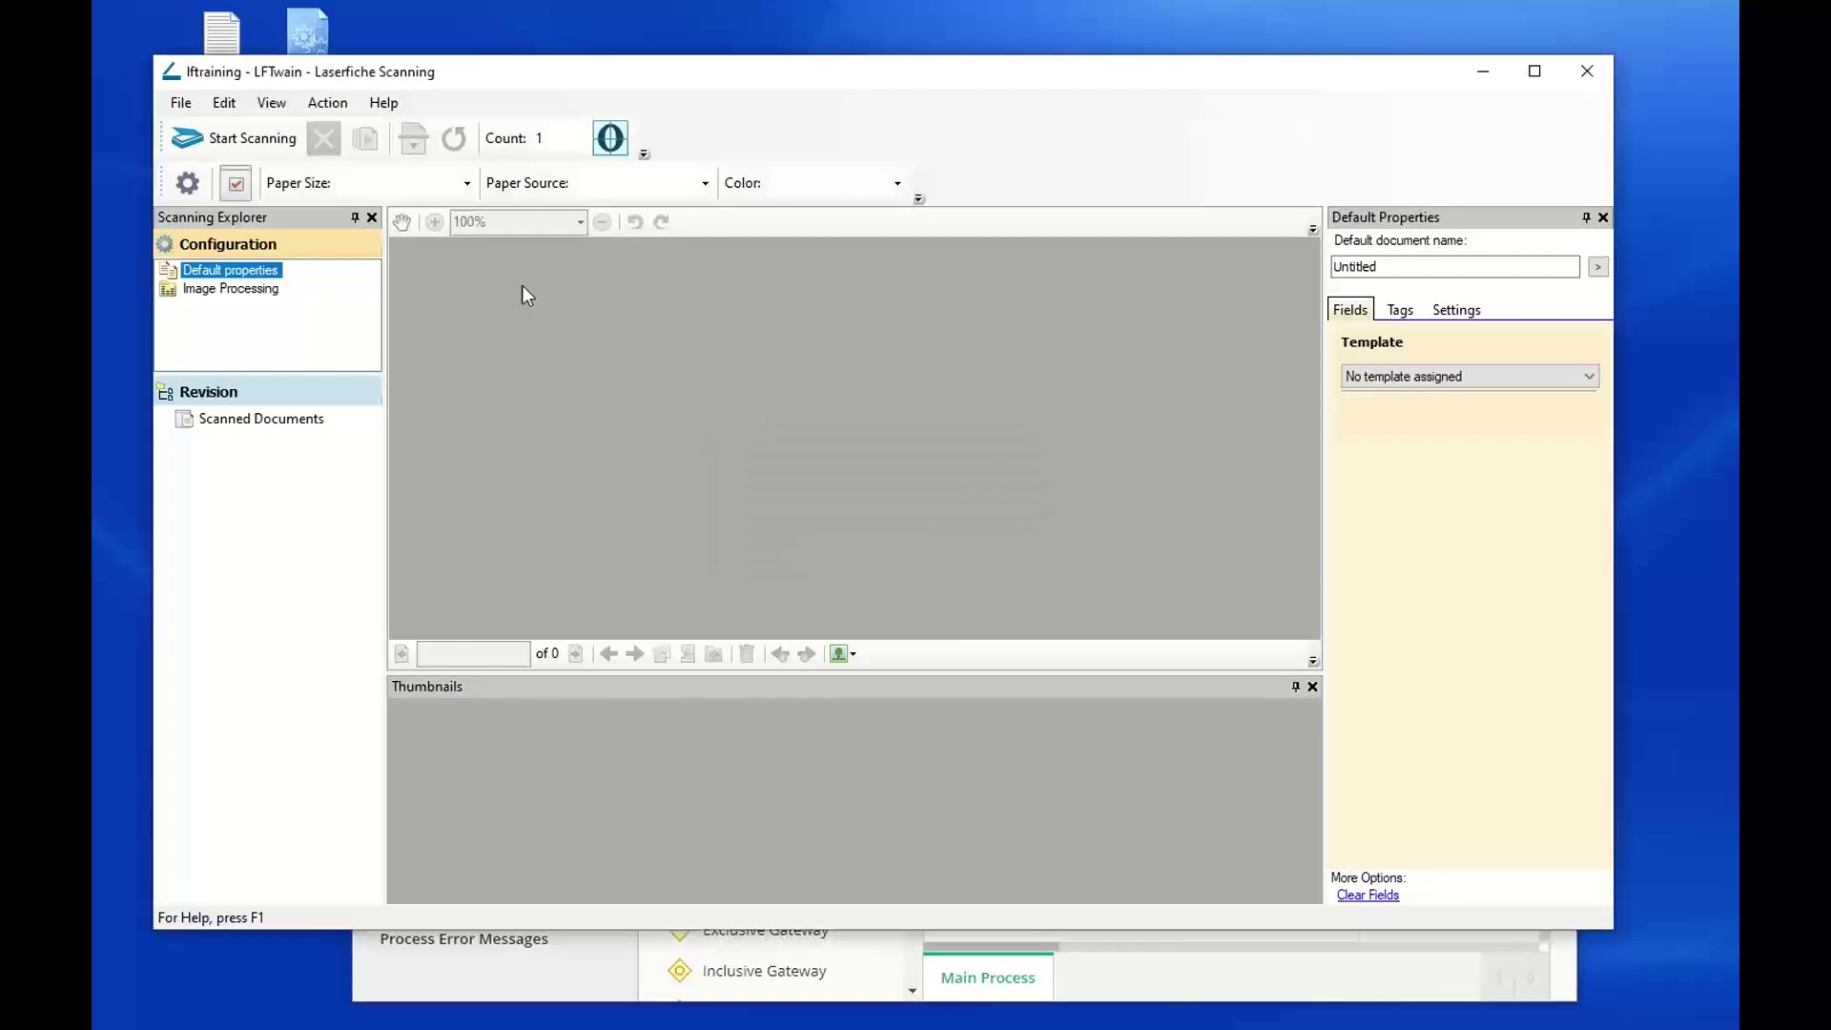
- Choose Letter Size as the TWAIN paper size
left_click(467, 184)
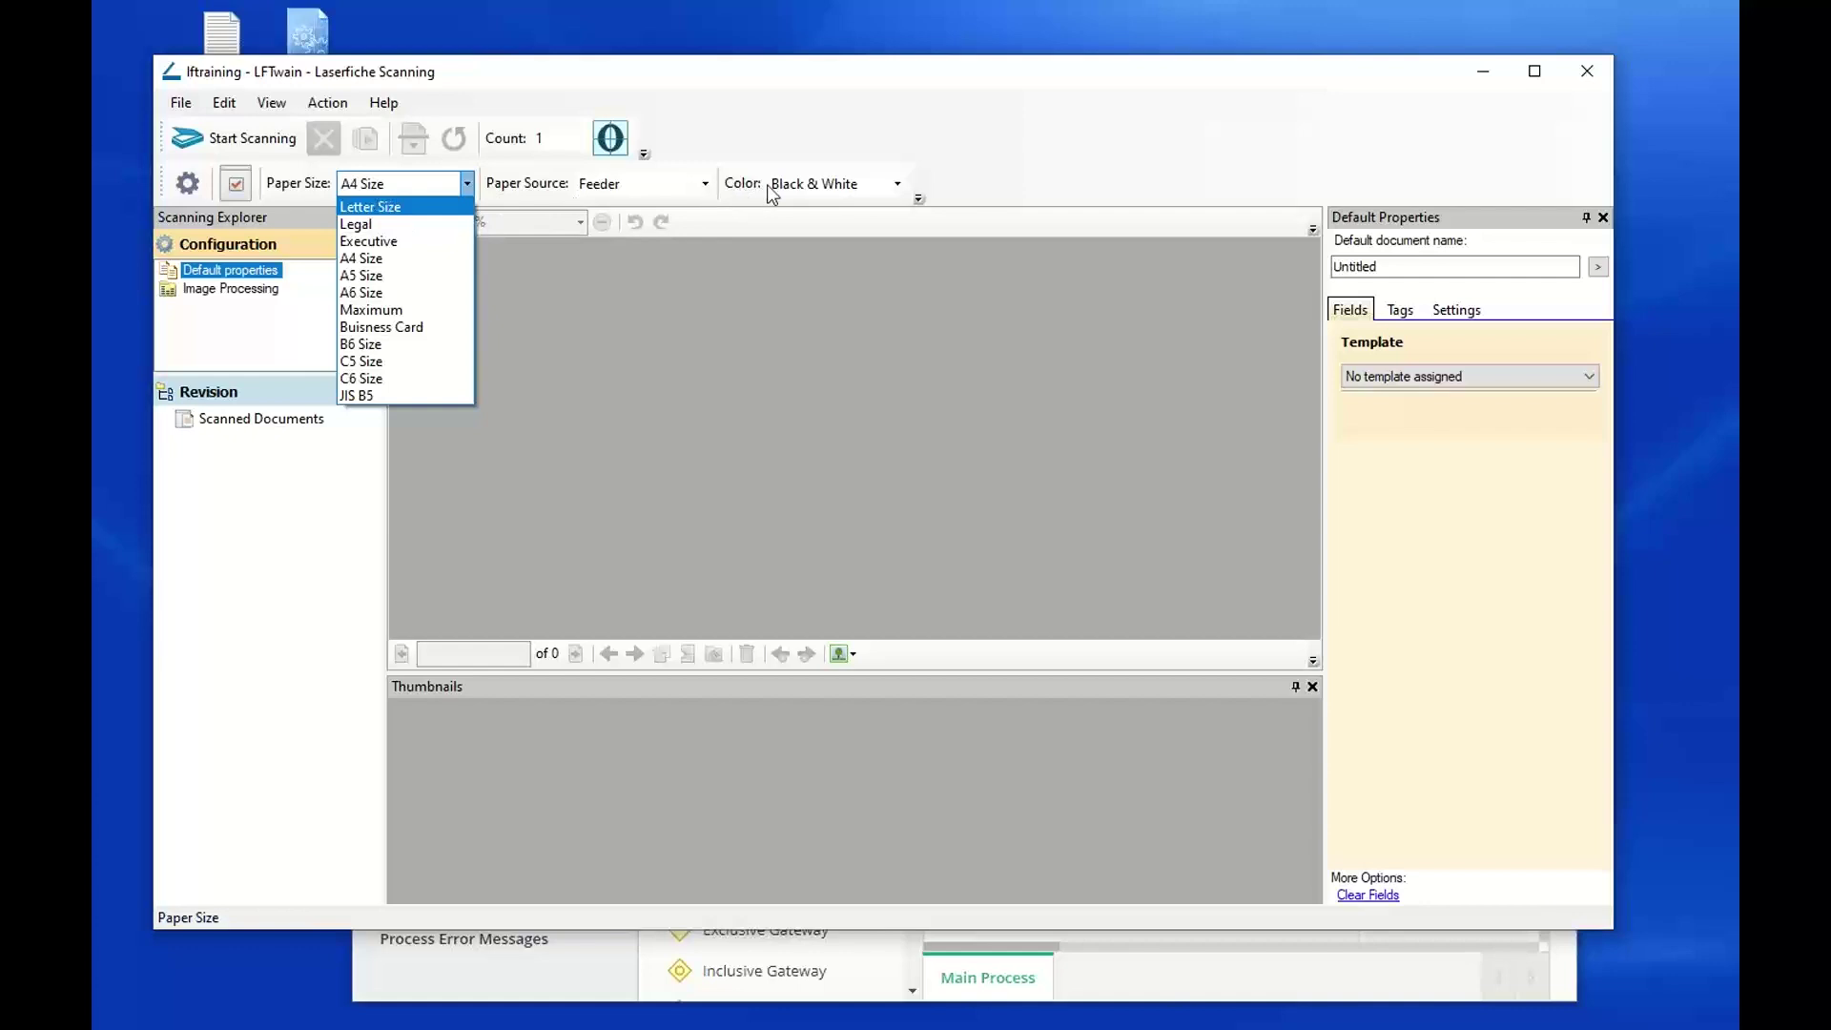
left_click(380, 207)
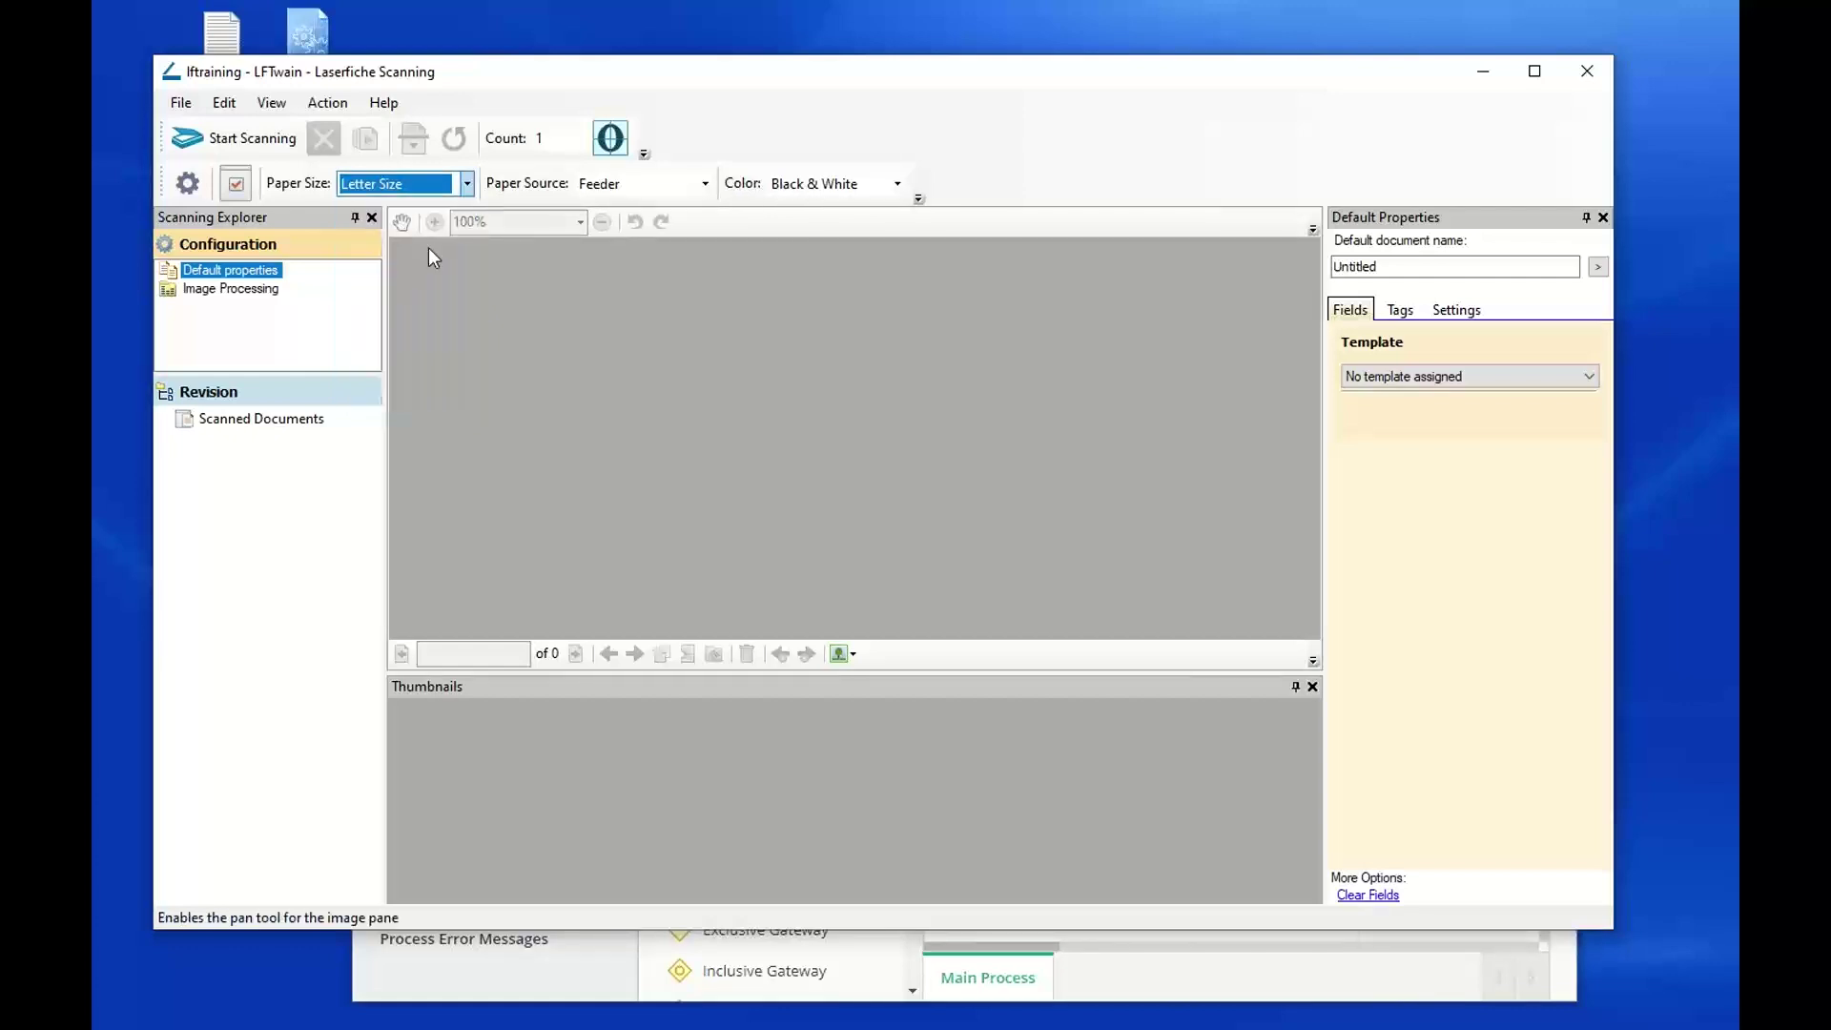
left_click(469, 185)
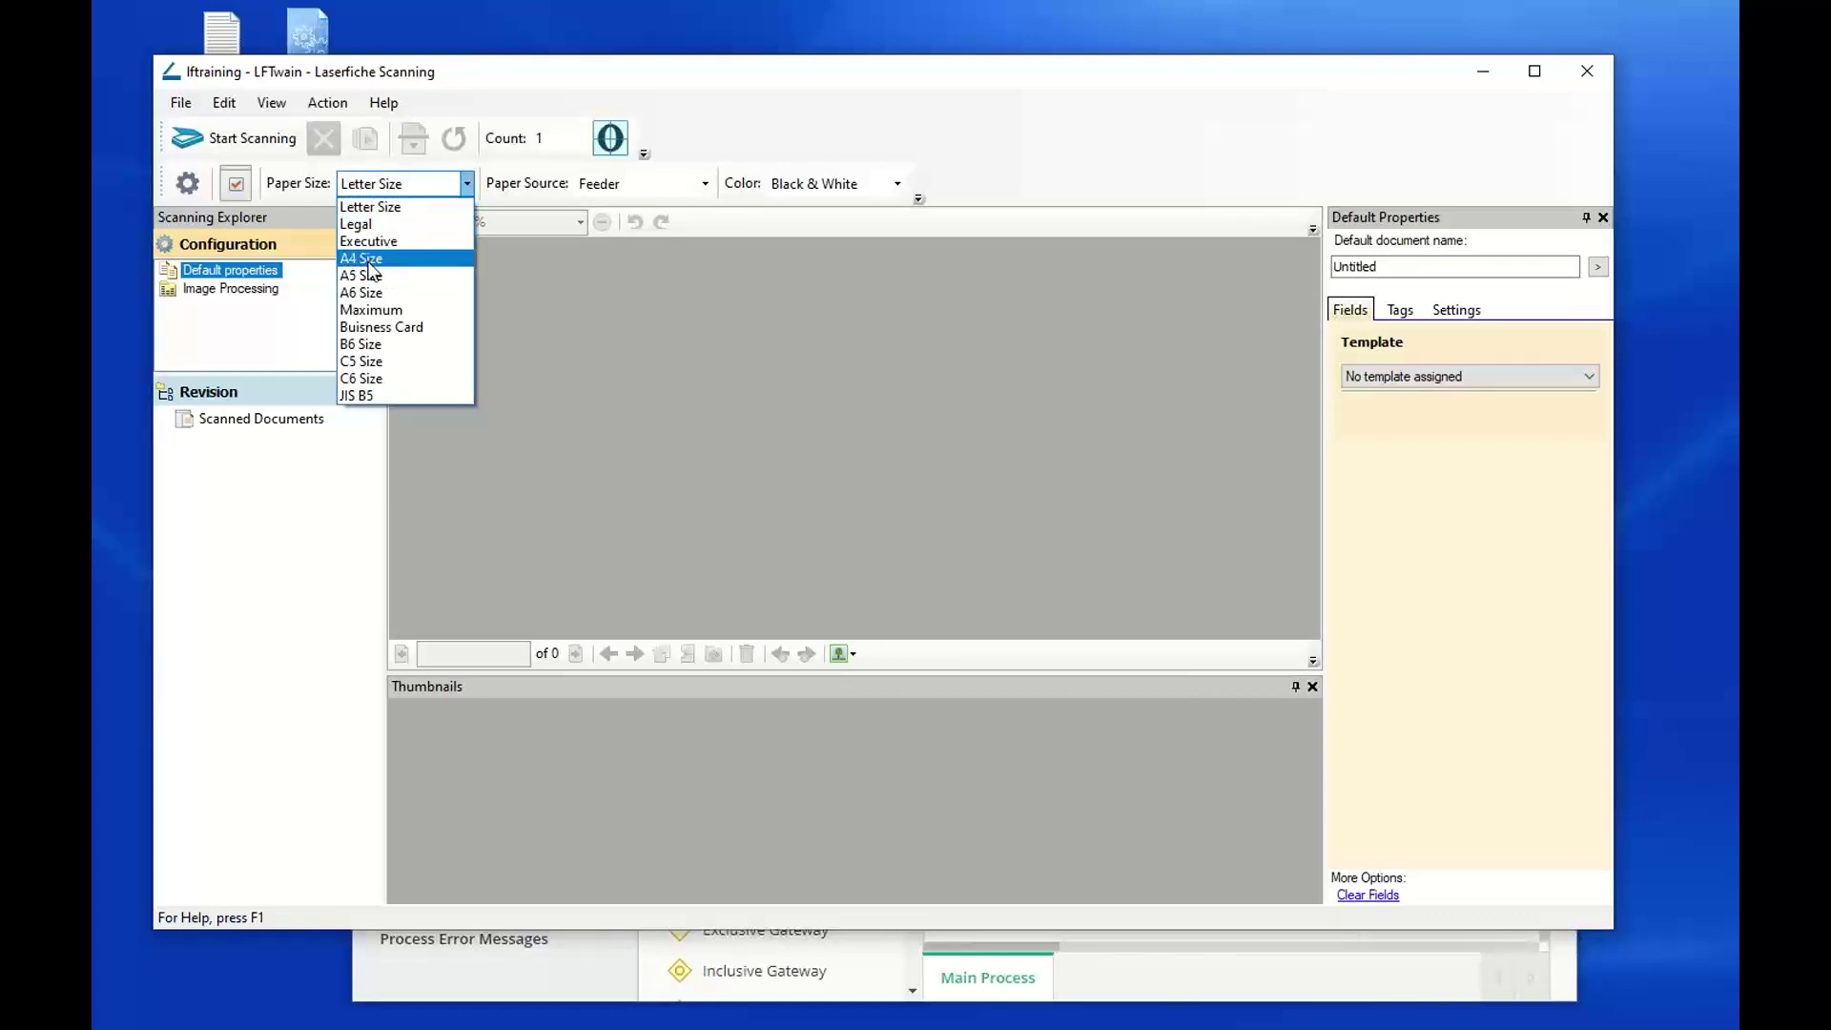
left_click(707, 189)
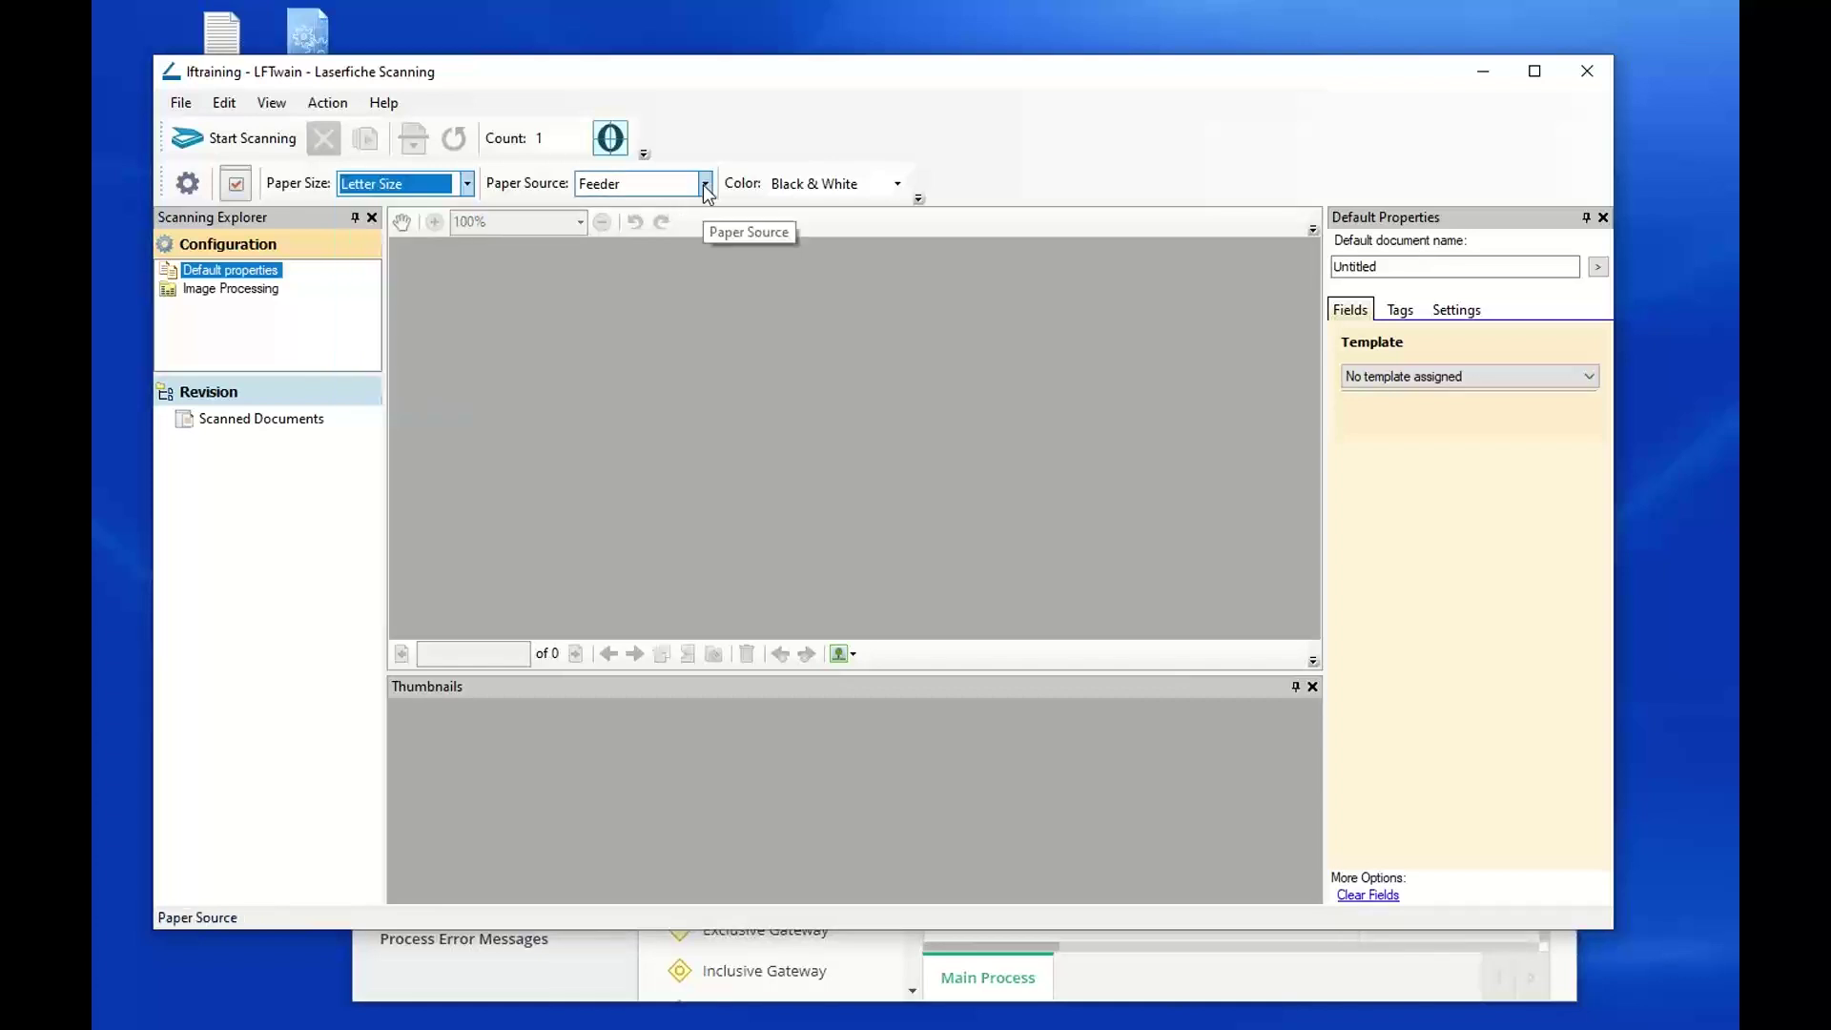
left_click(706, 189)
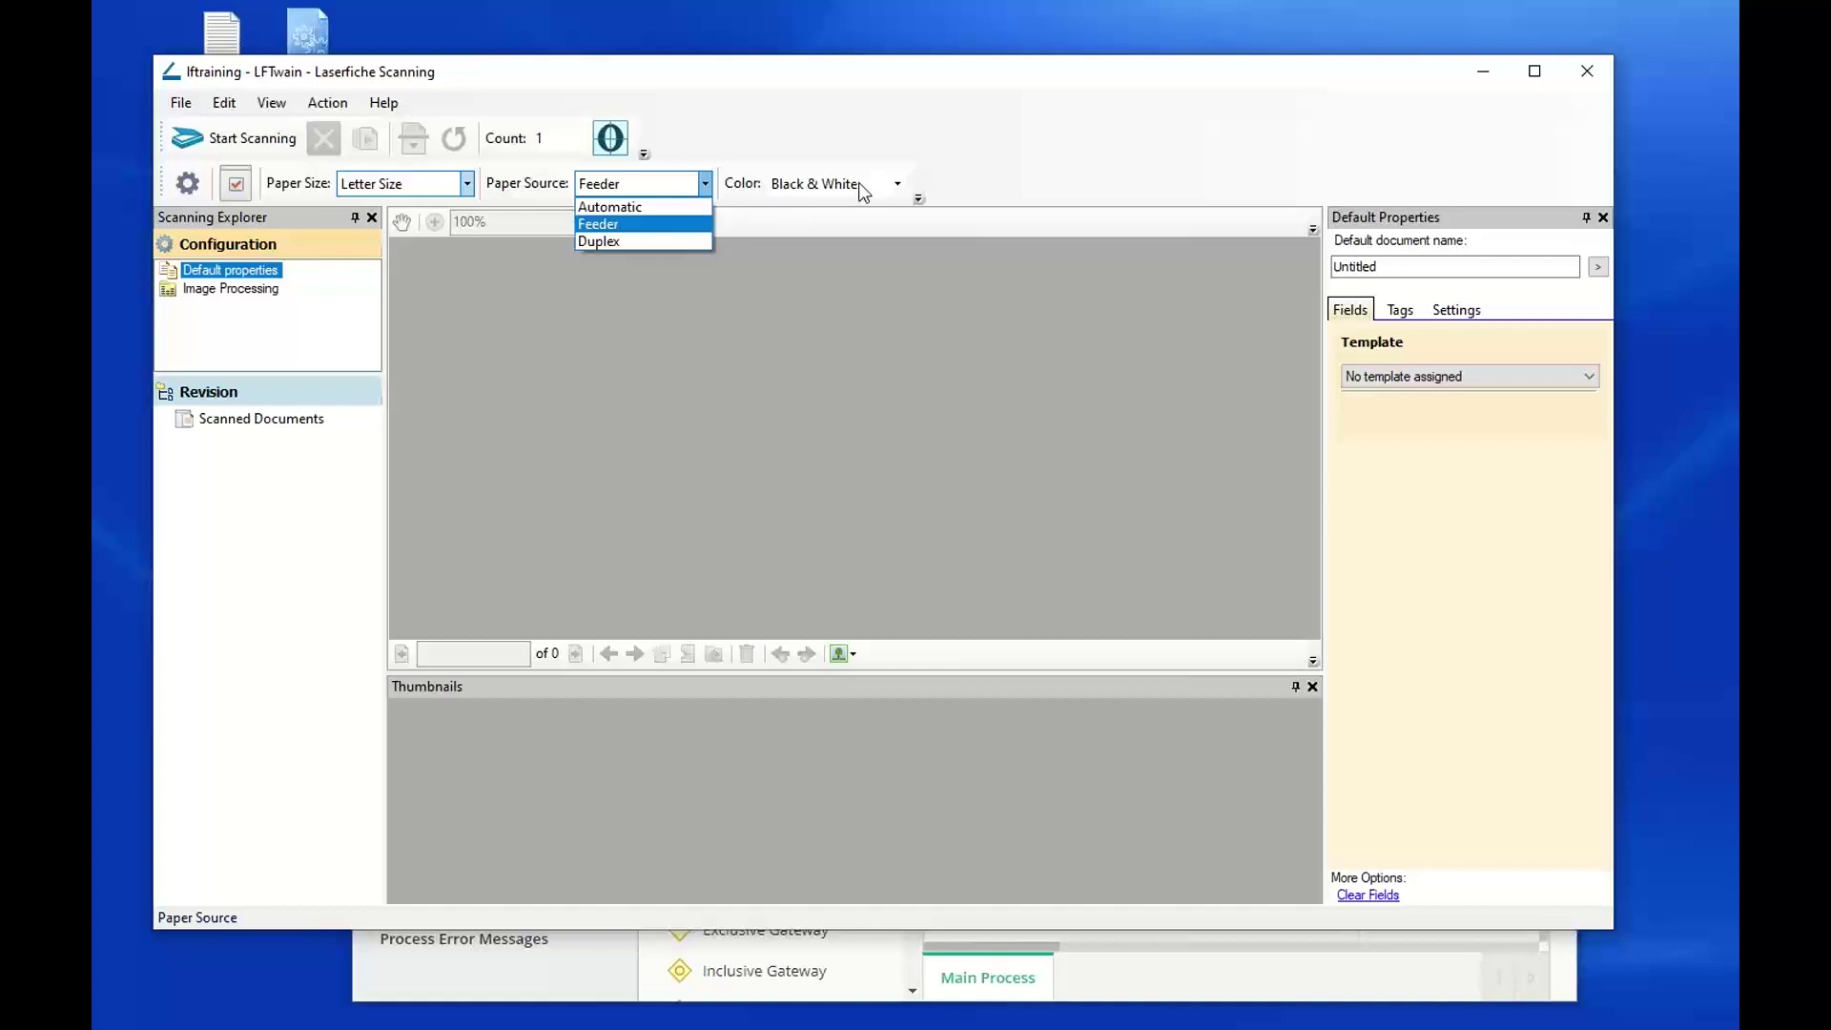
- Leave the paper source at Feeder and the colour mode at Black & White
left_click(906, 194)
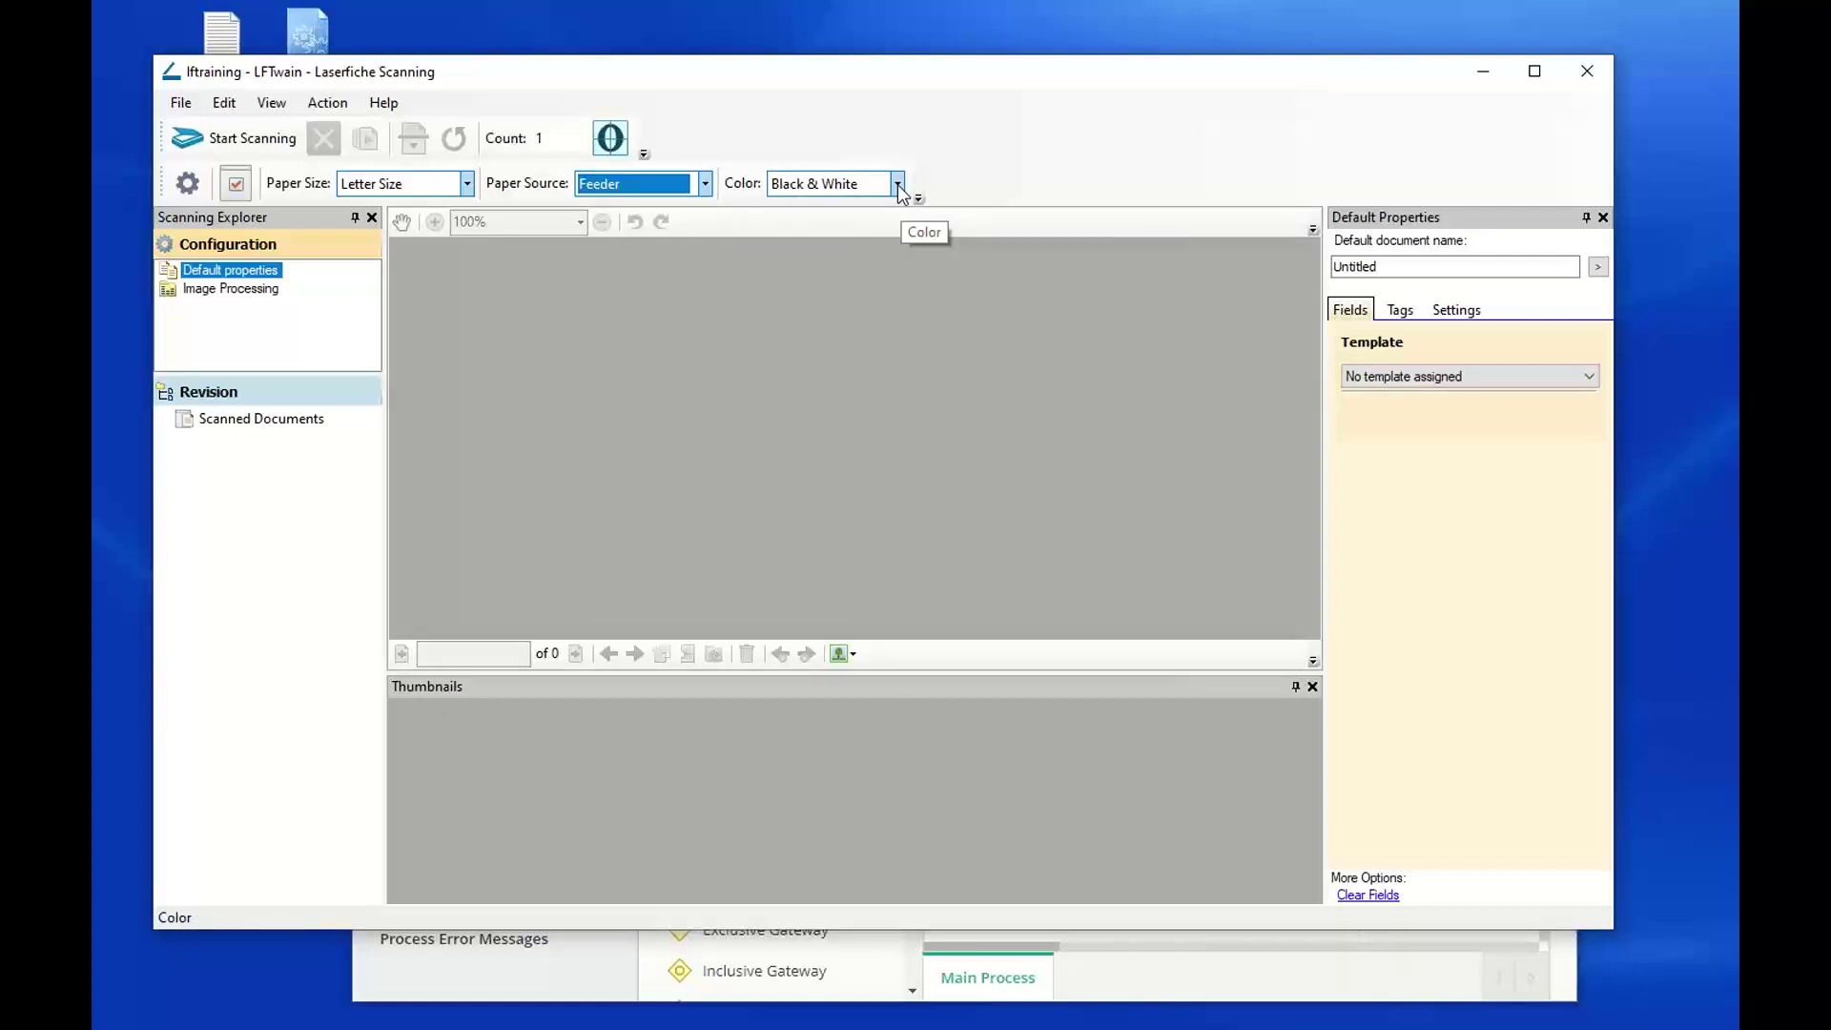
left_click(897, 185)
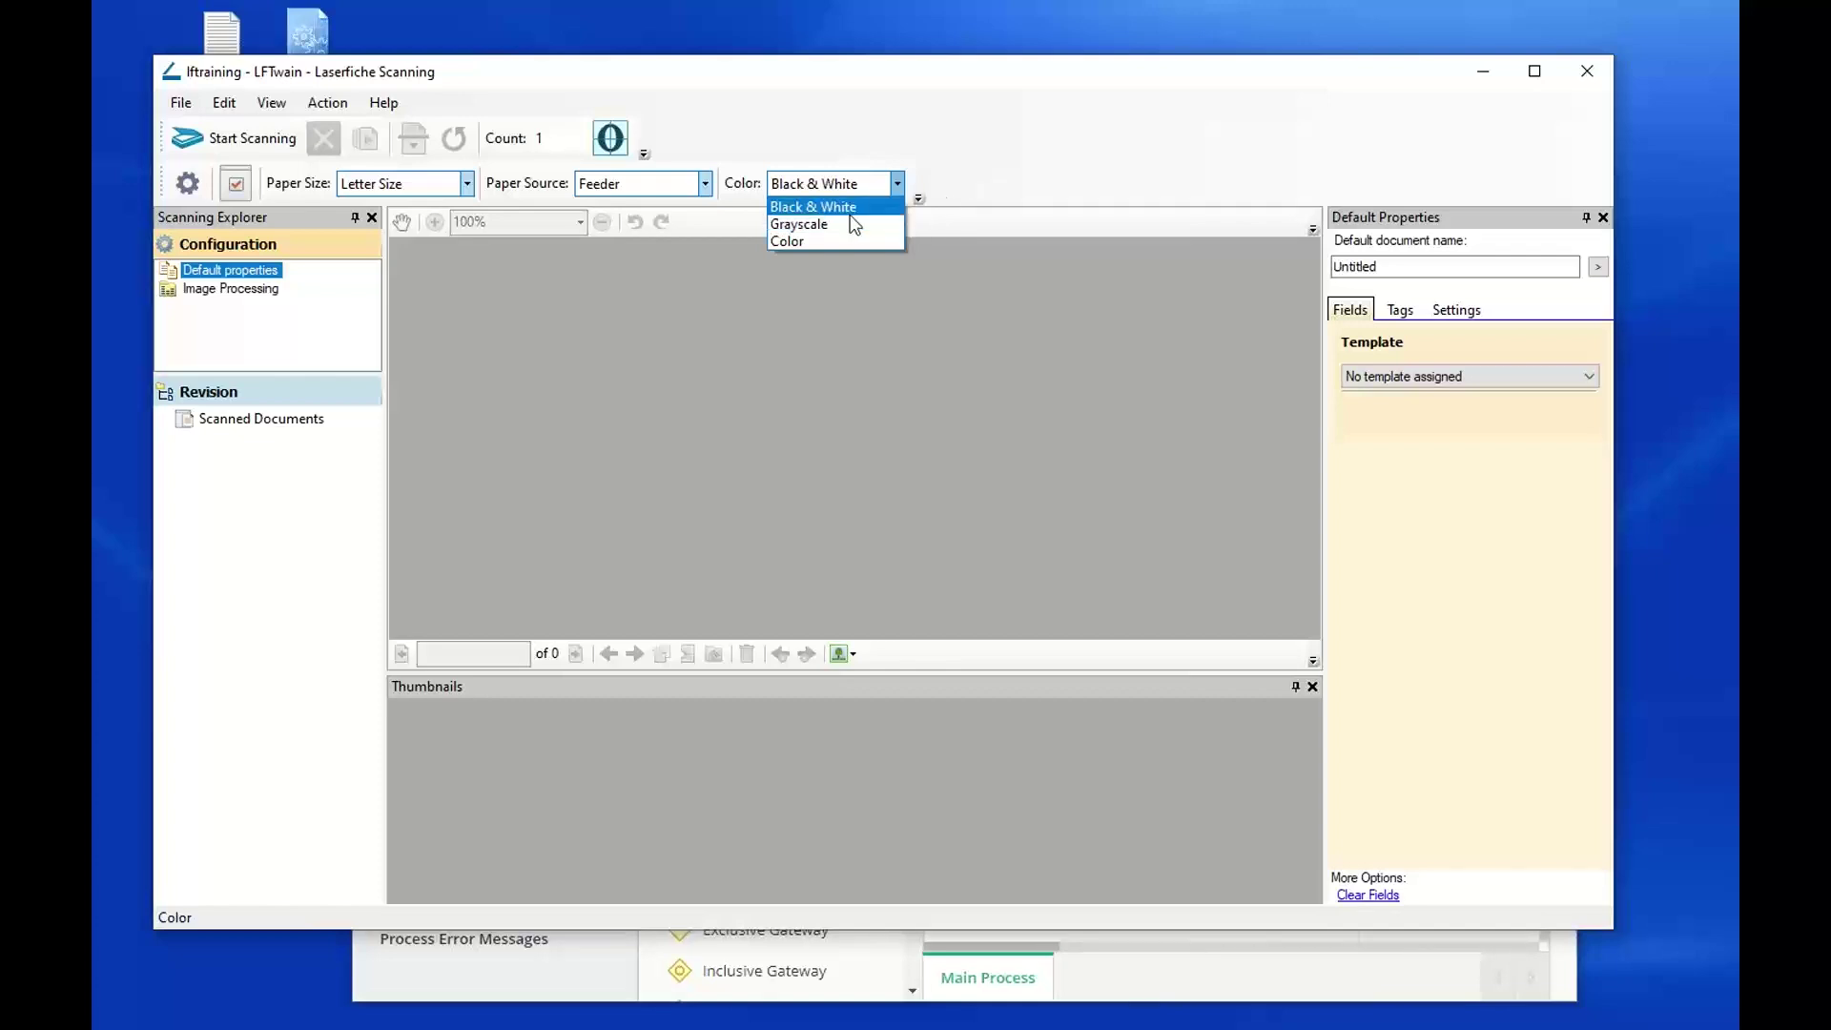
left_click(586, 358)
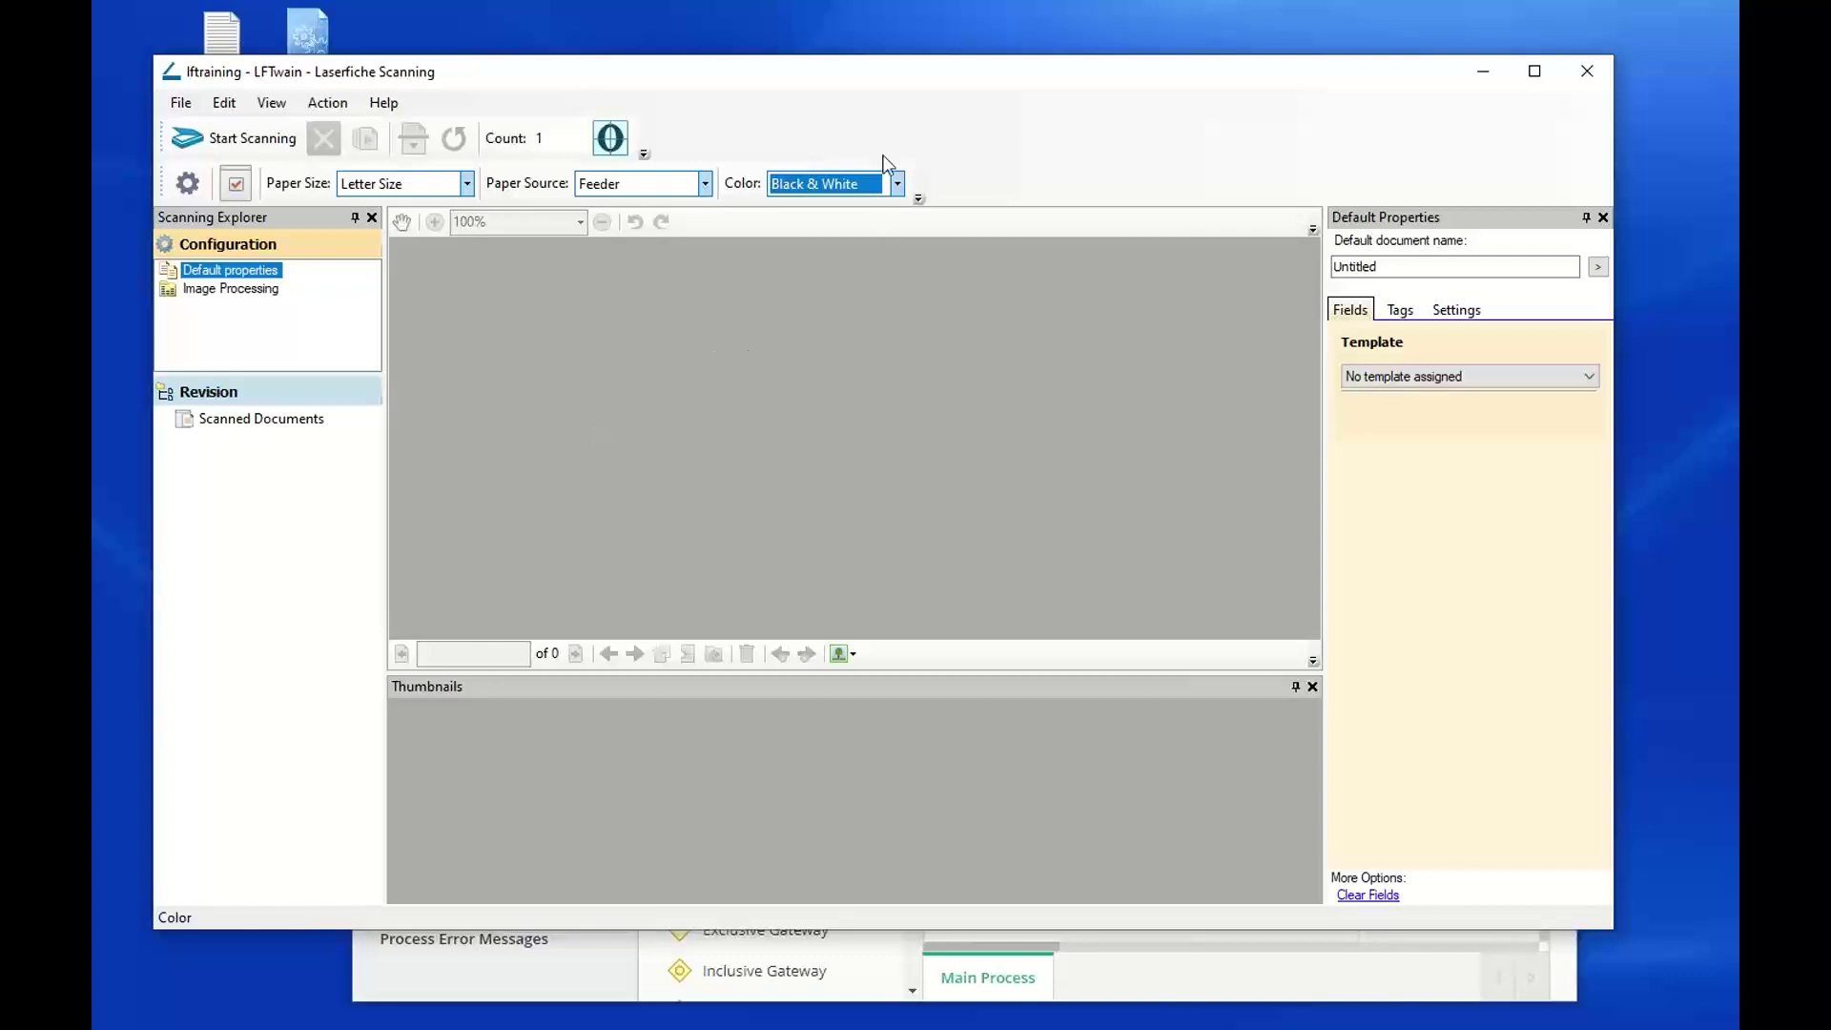
left_click_drag(766, 78, 801, 94)
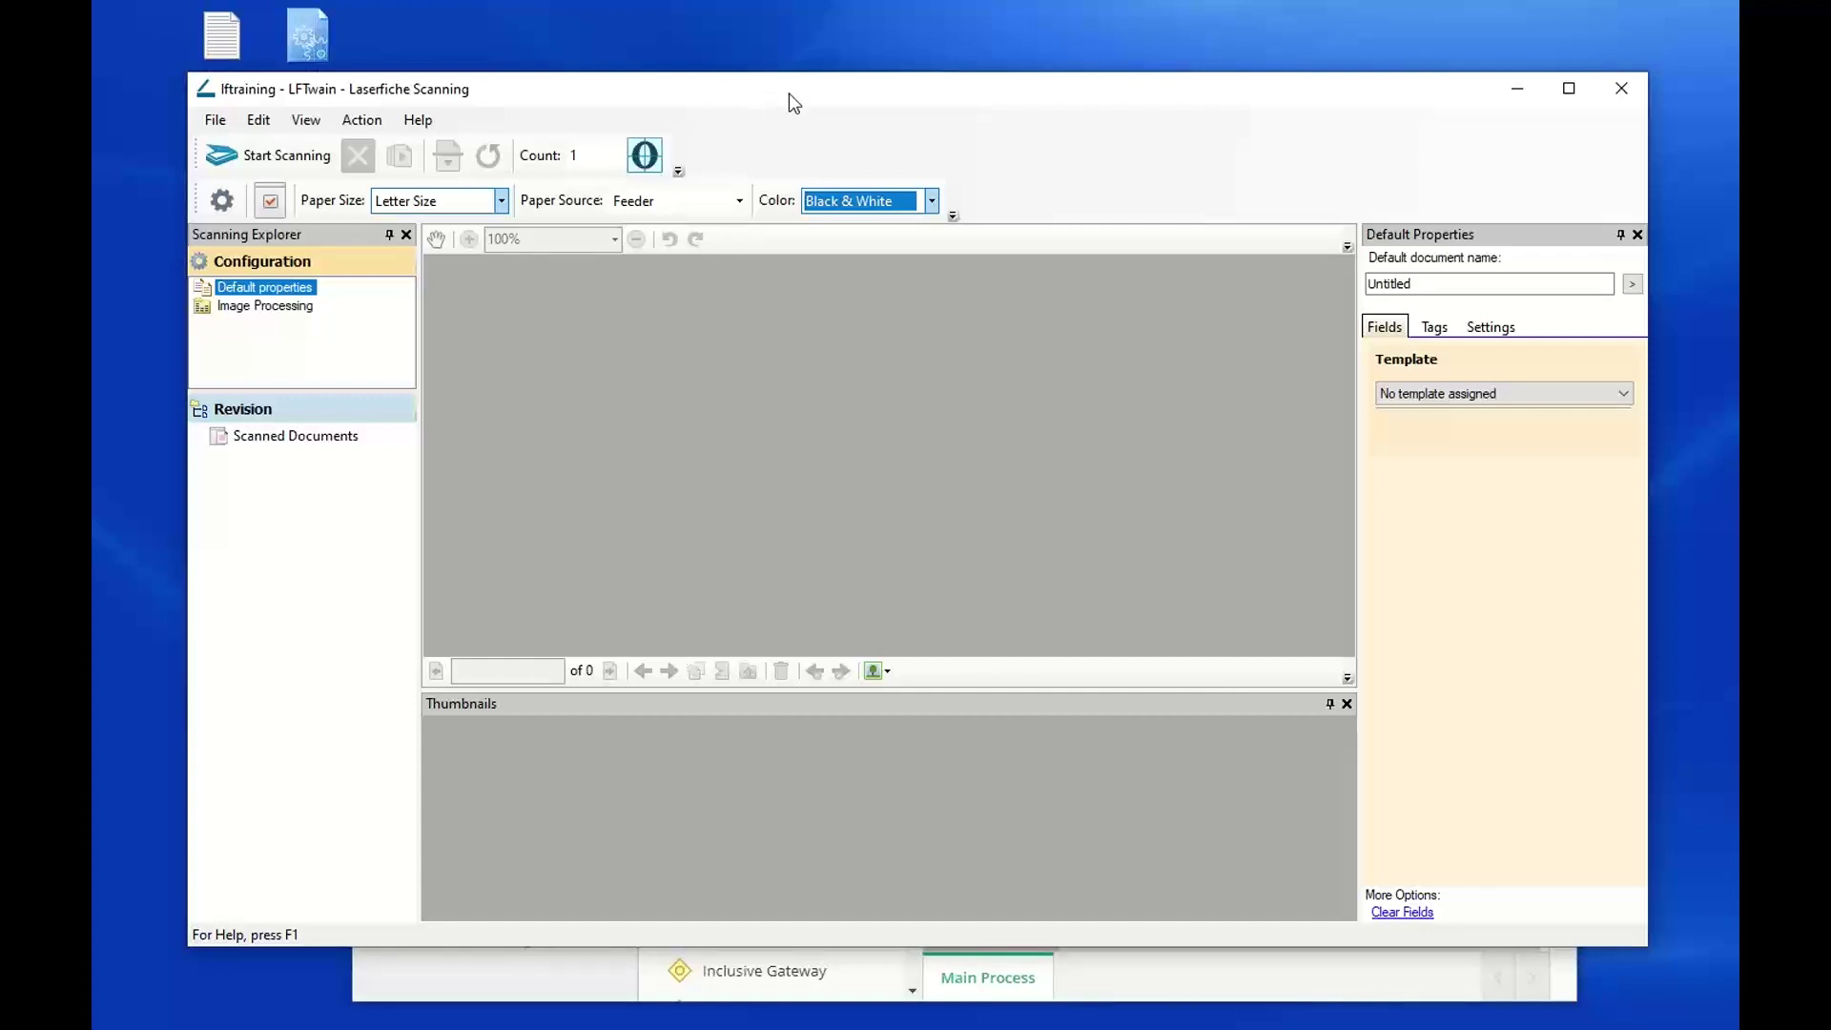
- Move the scanning window aside and advance to the 'Preventing Runaway Workflows' slide
left_click_drag(776, 91, 749, 100)
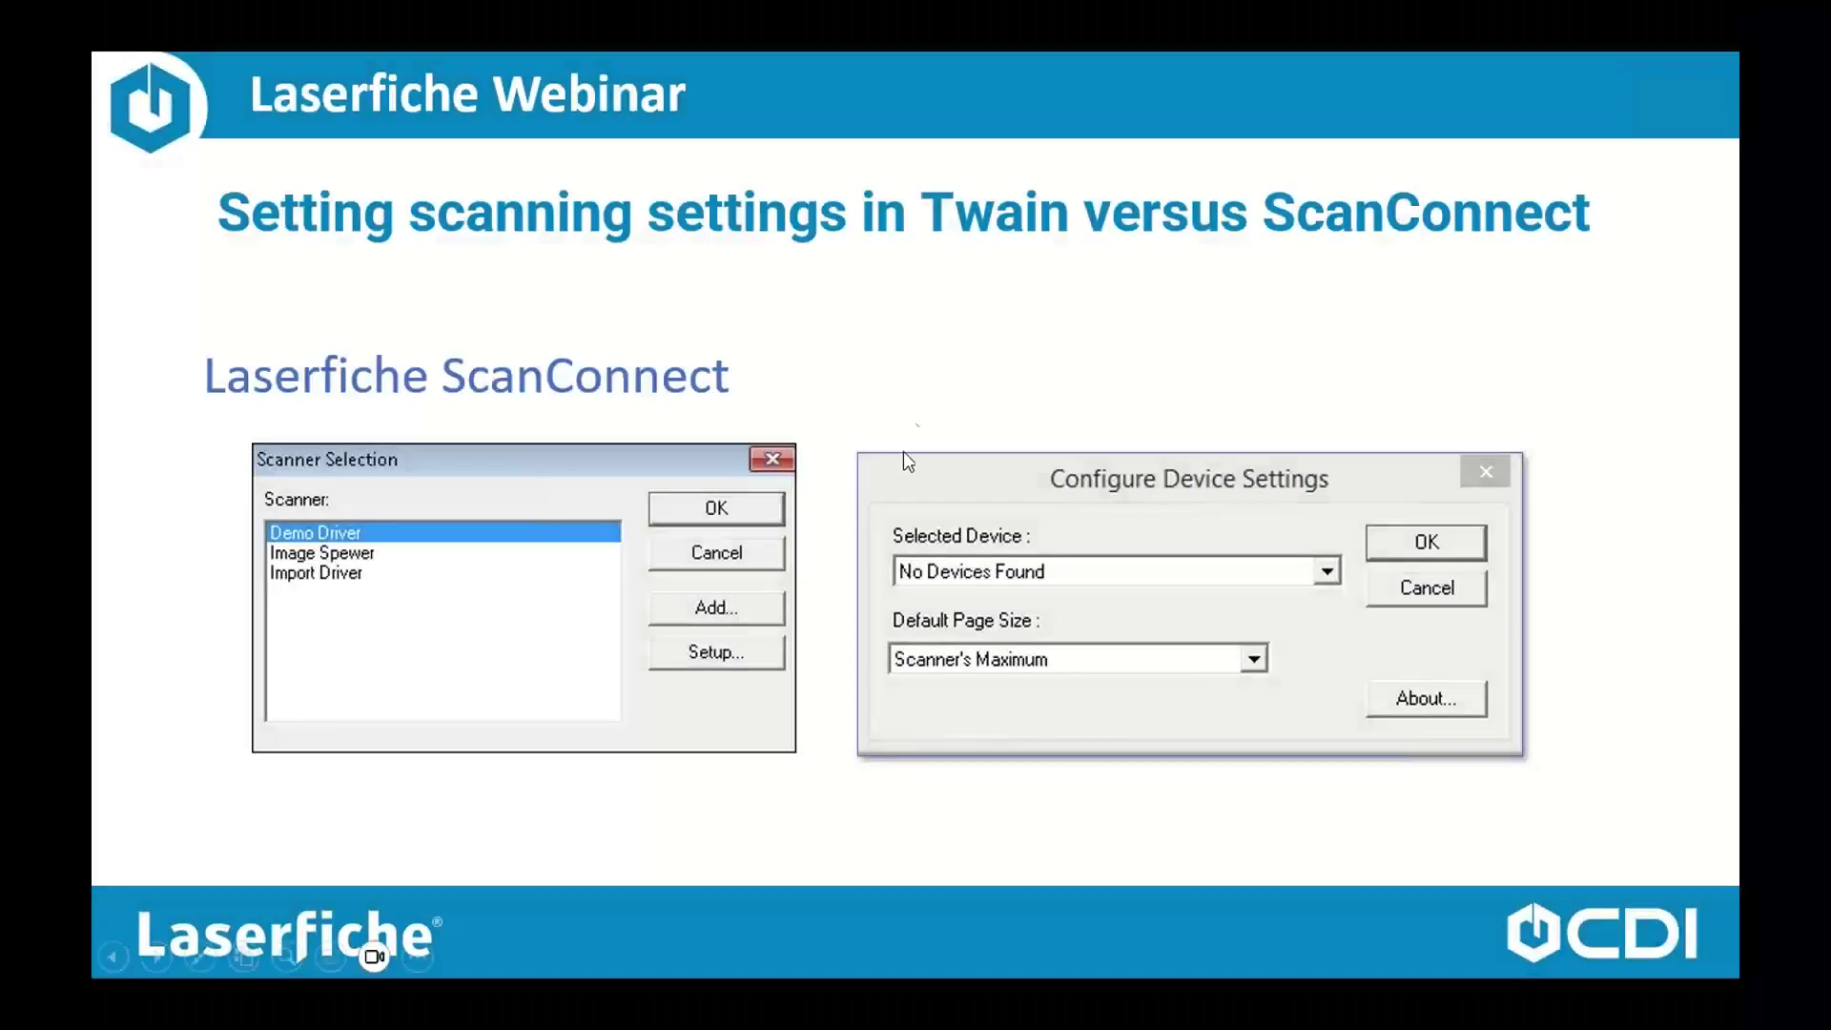
left_click(857, 696)
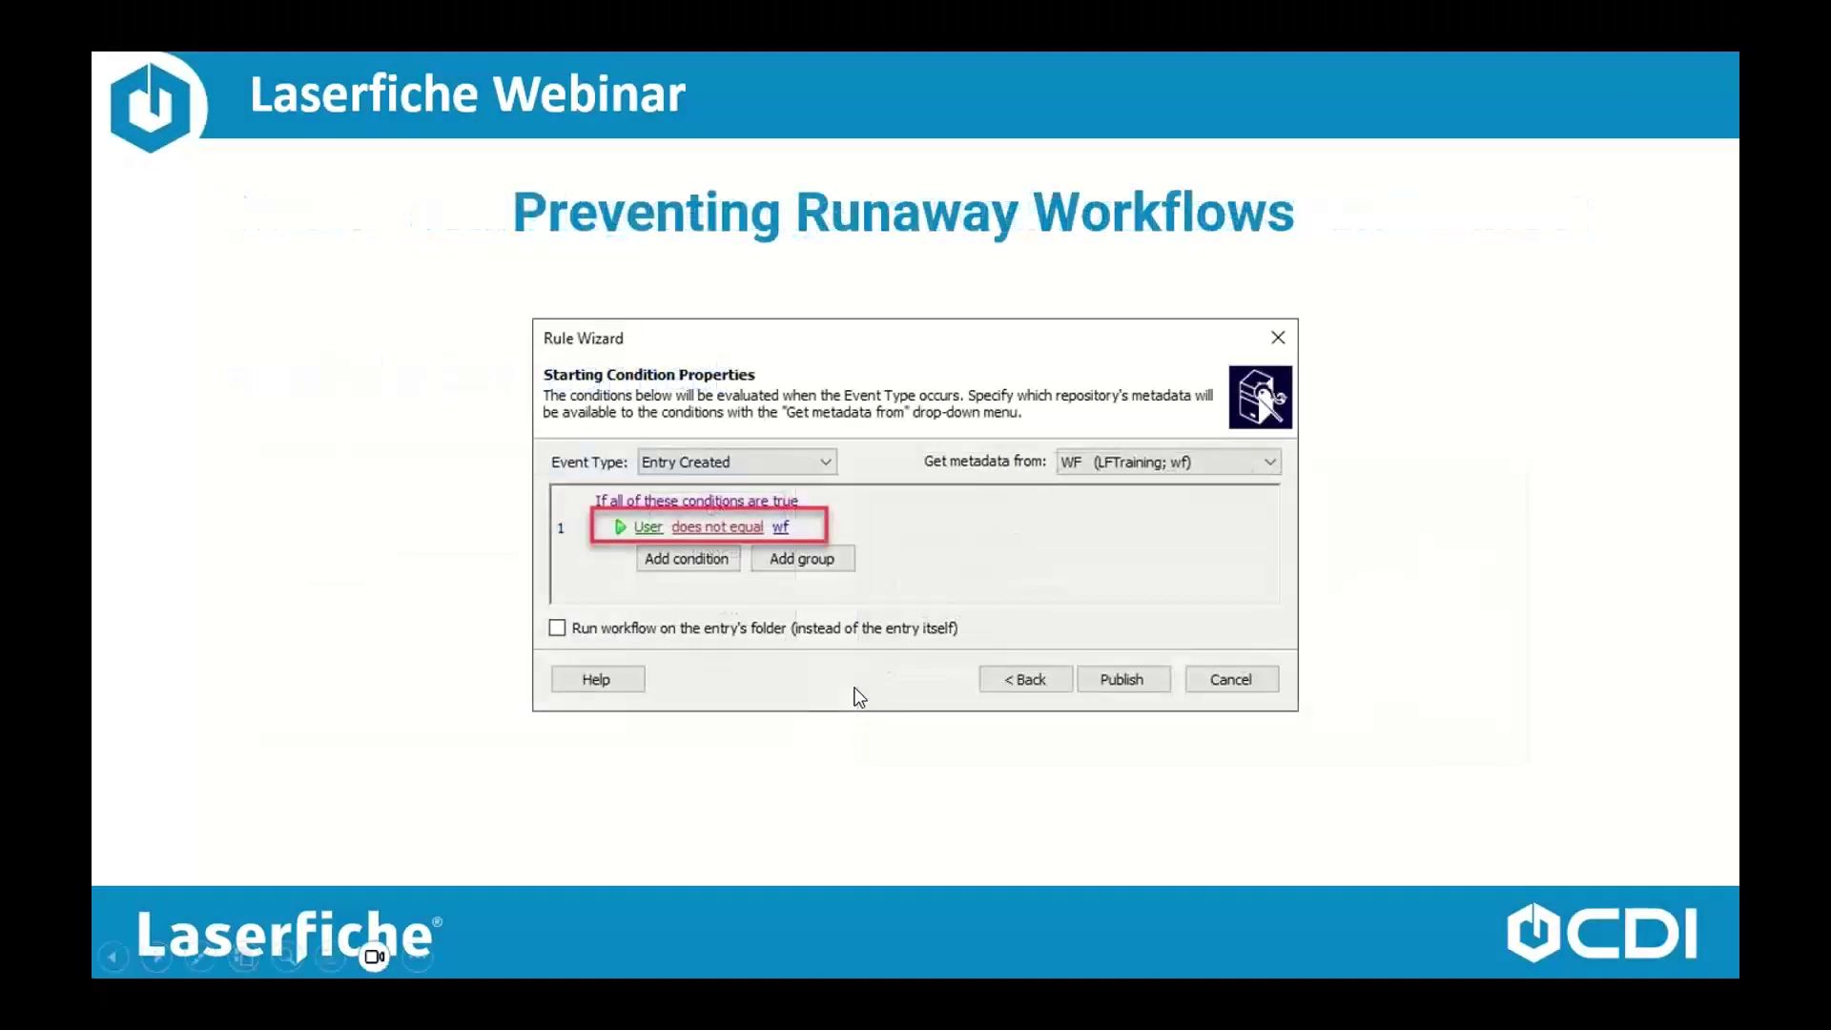
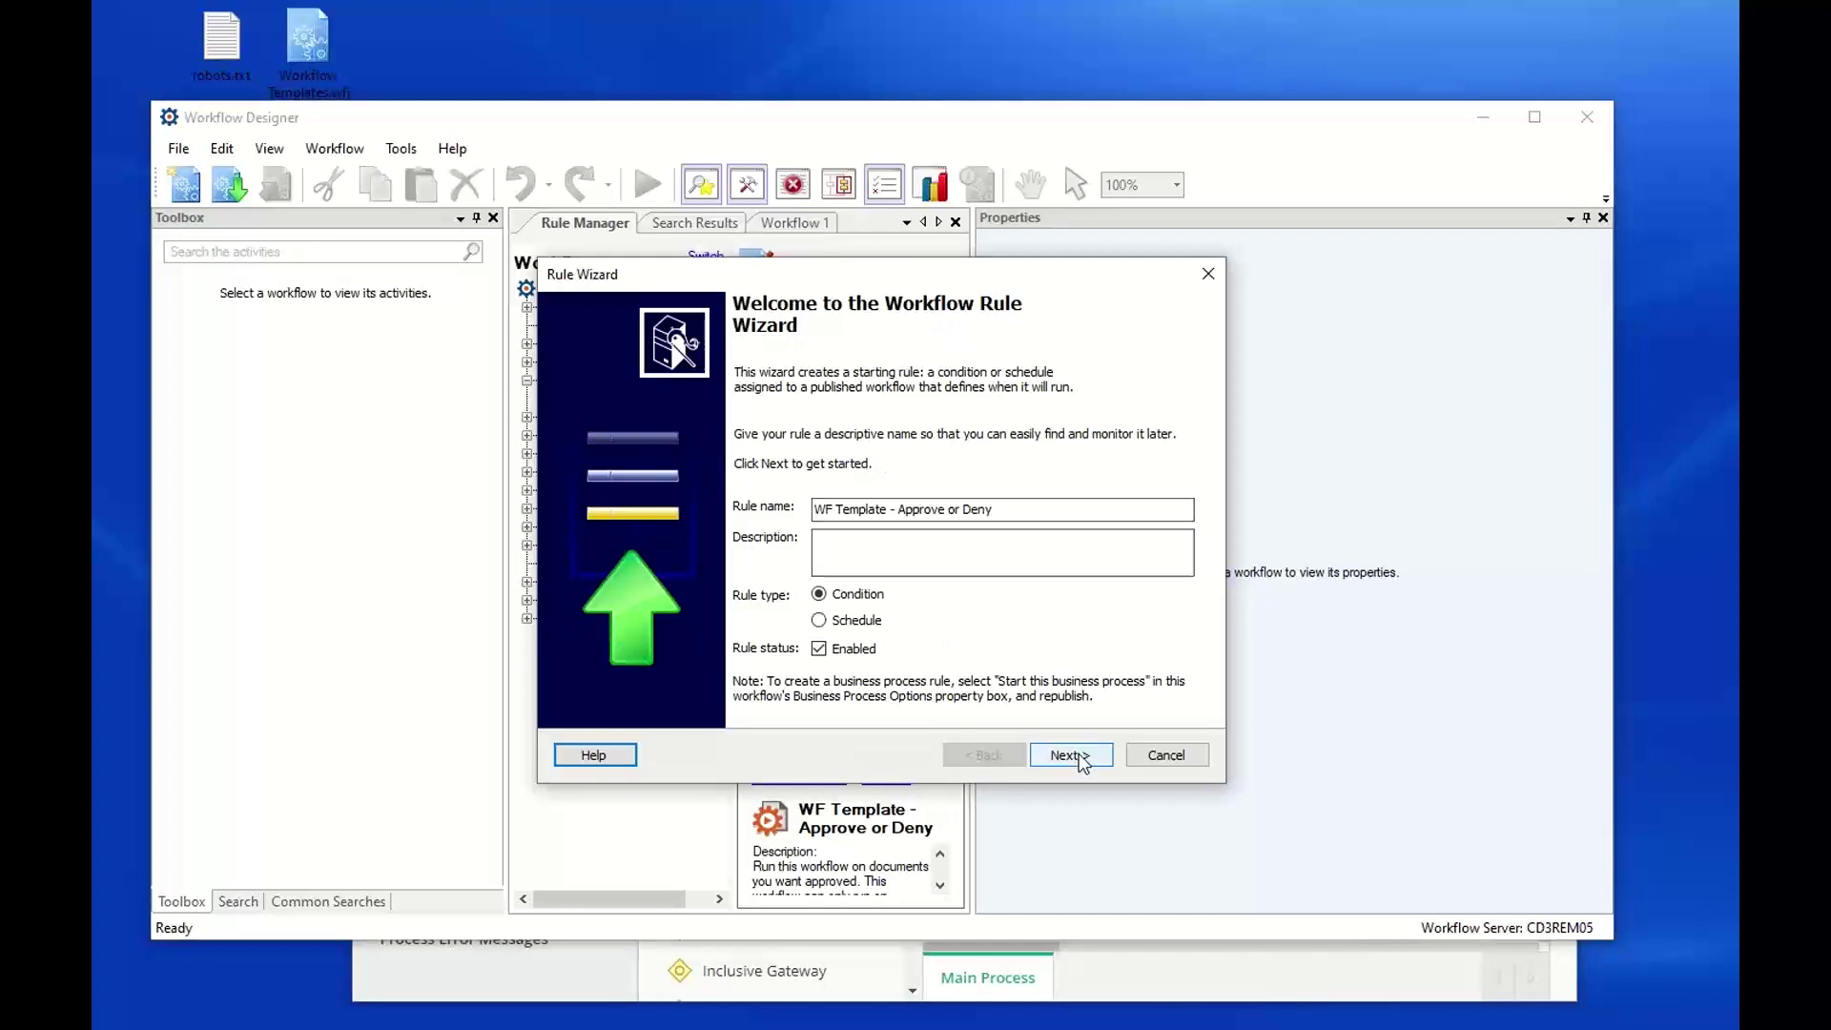
- Add a starting condition requiring the entry's Template Name to equal Client Files
left_click(1069, 757)
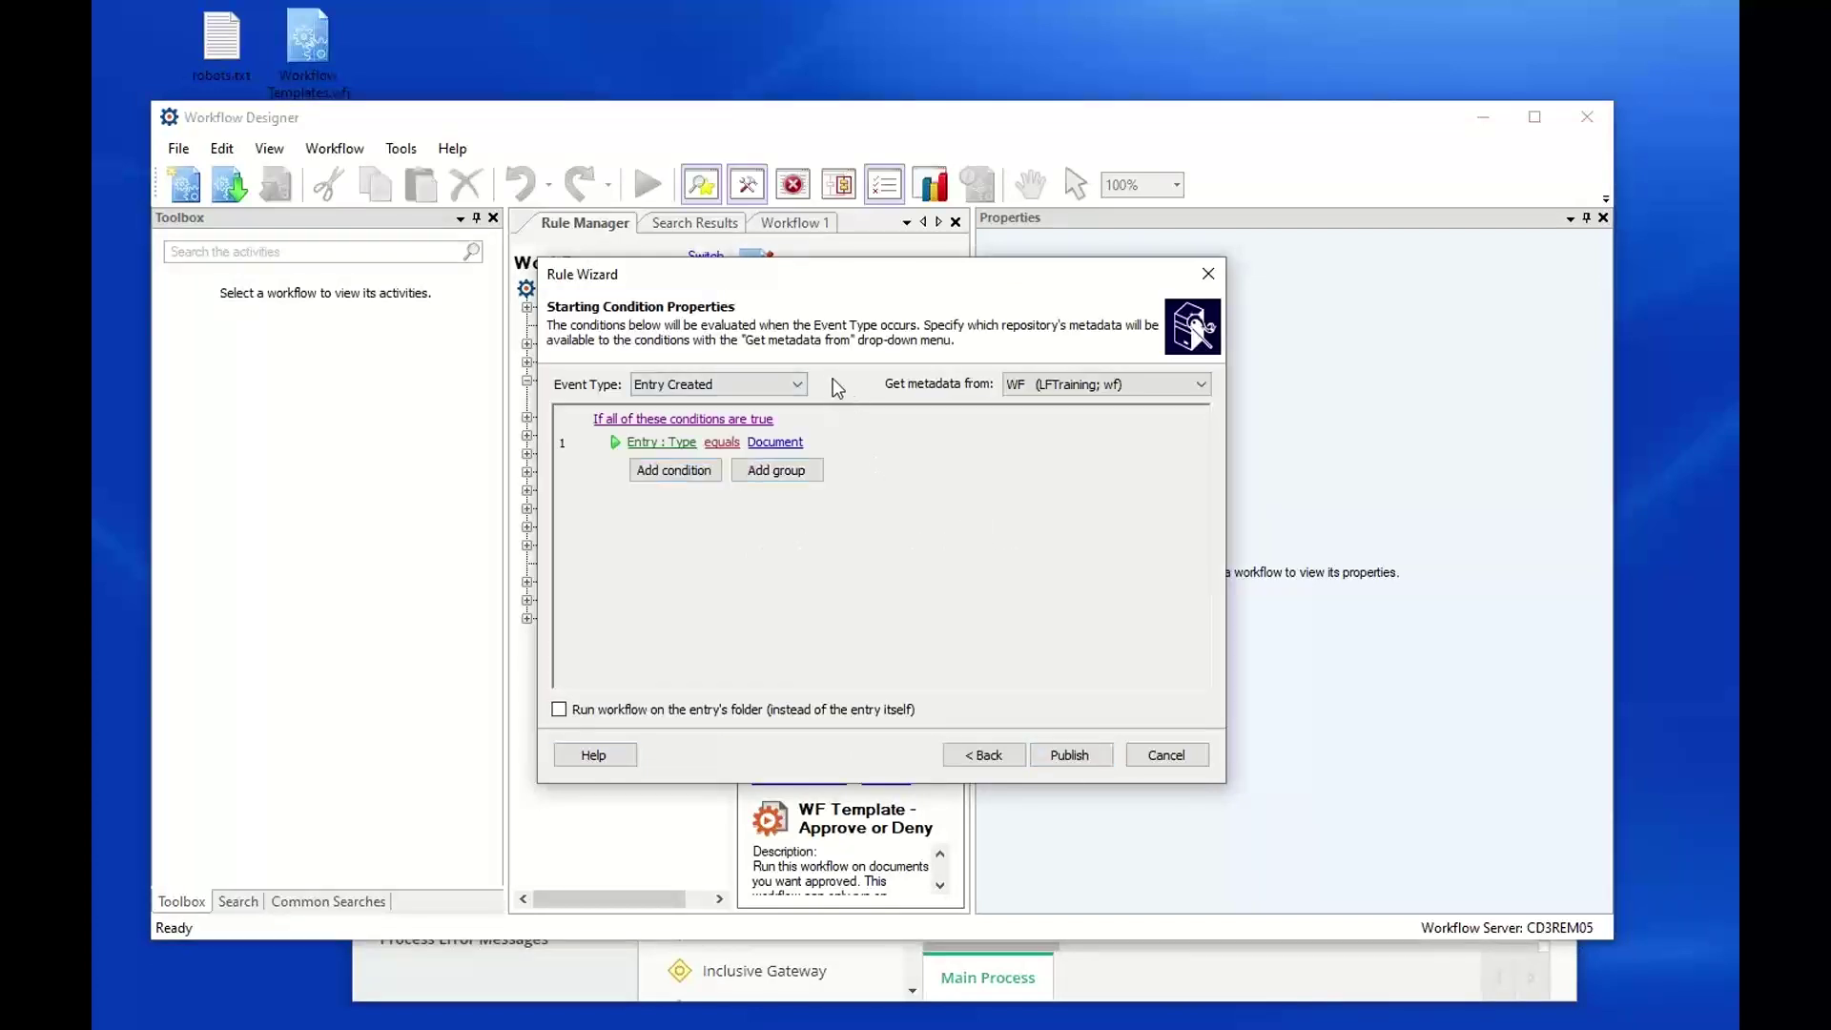
left_click(668, 471)
left_click(671, 468)
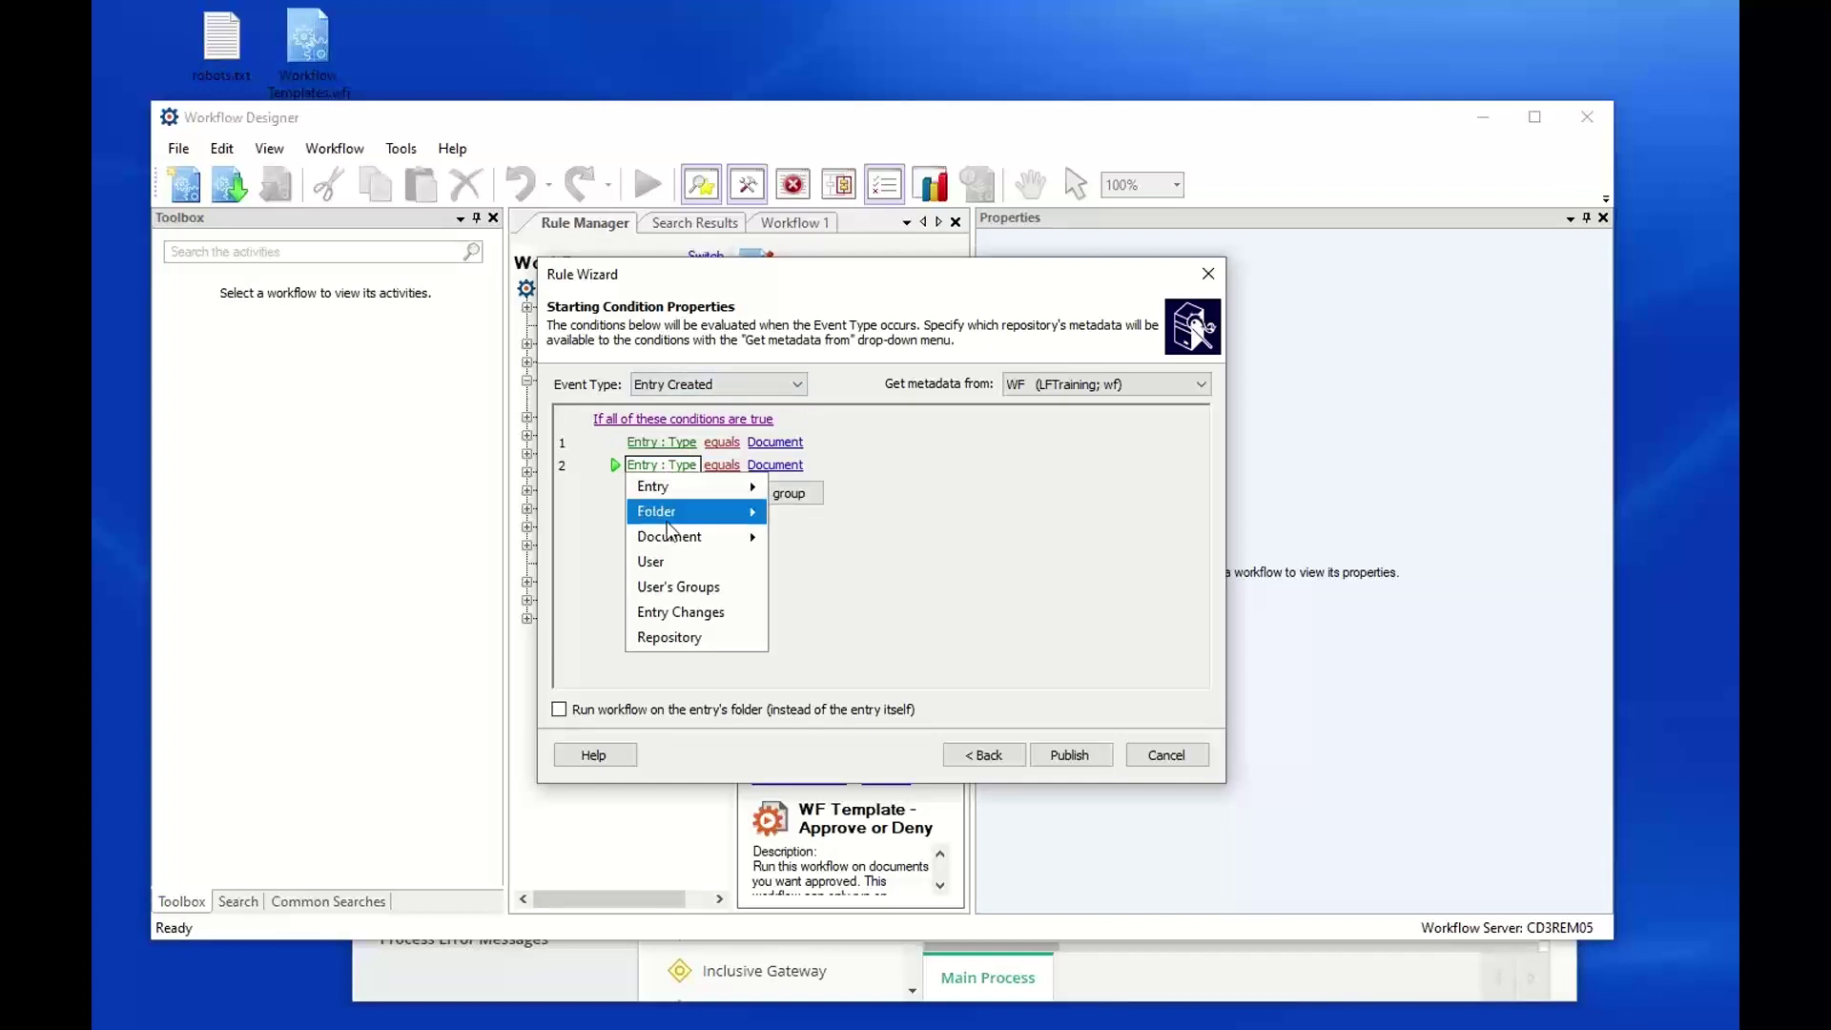
mouse_move(666, 494)
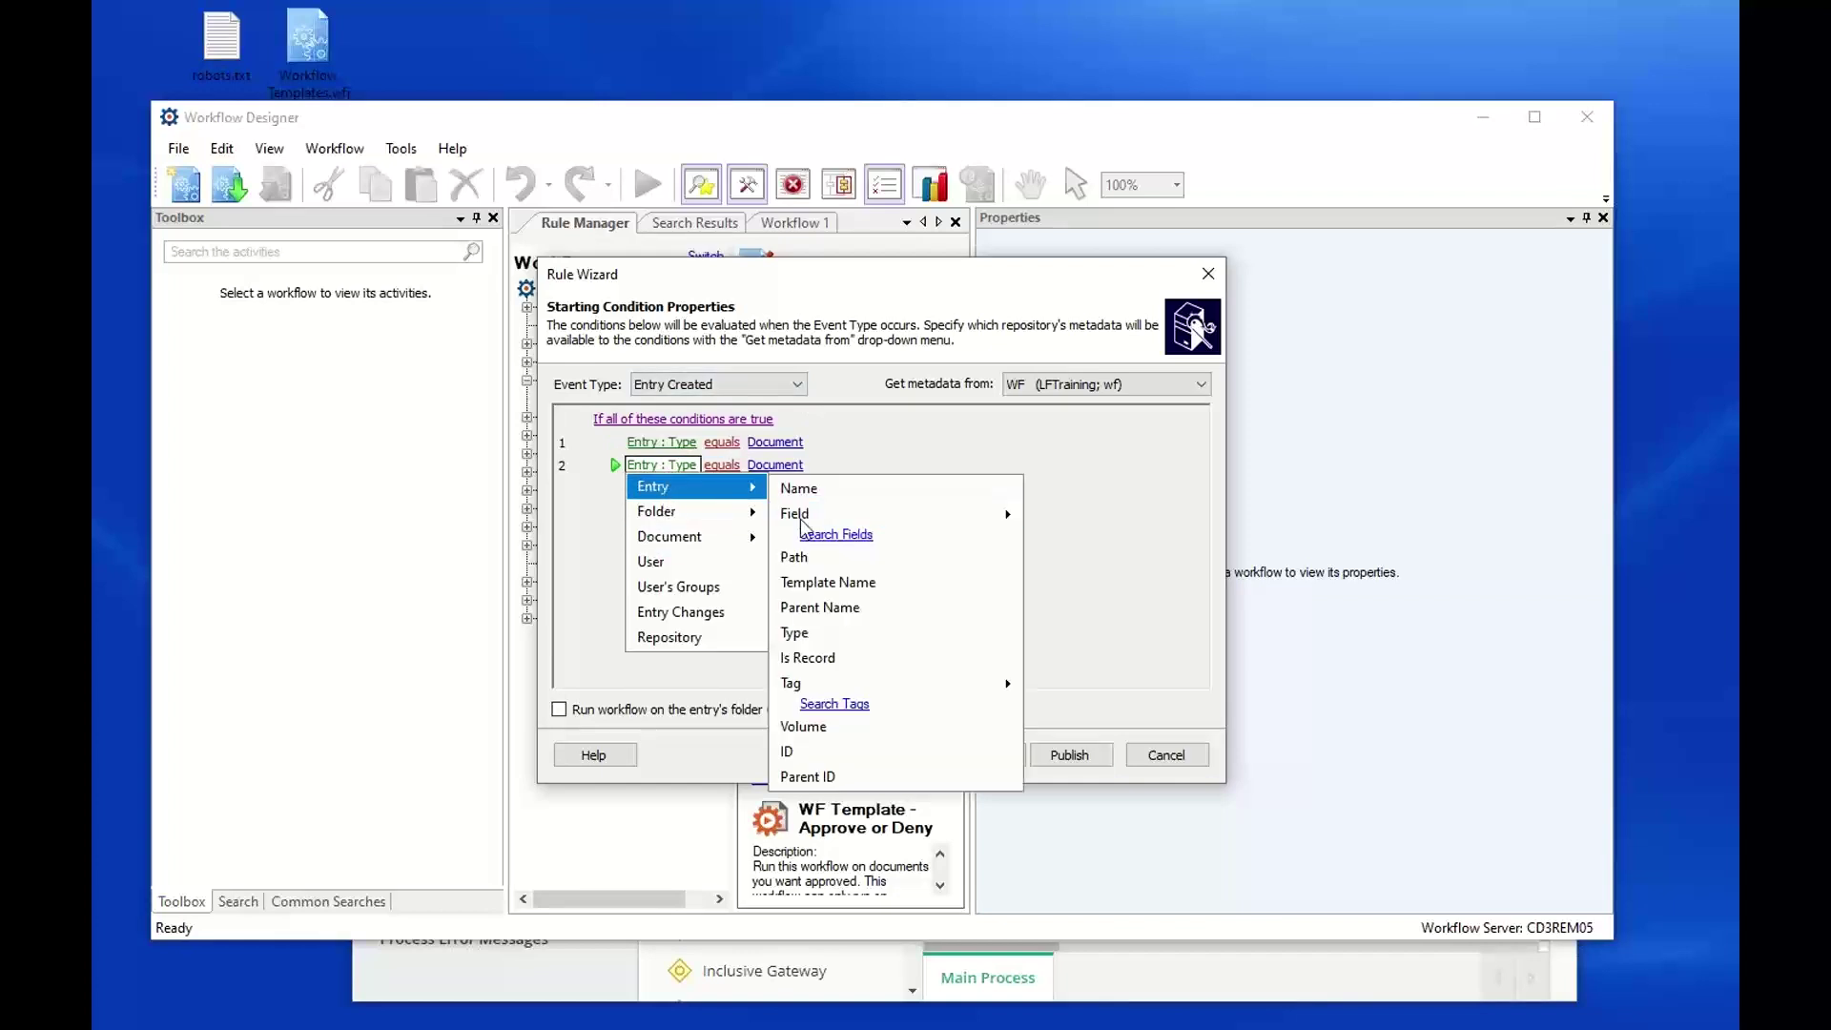
left_click(813, 583)
left_click(840, 465)
left_click(930, 467)
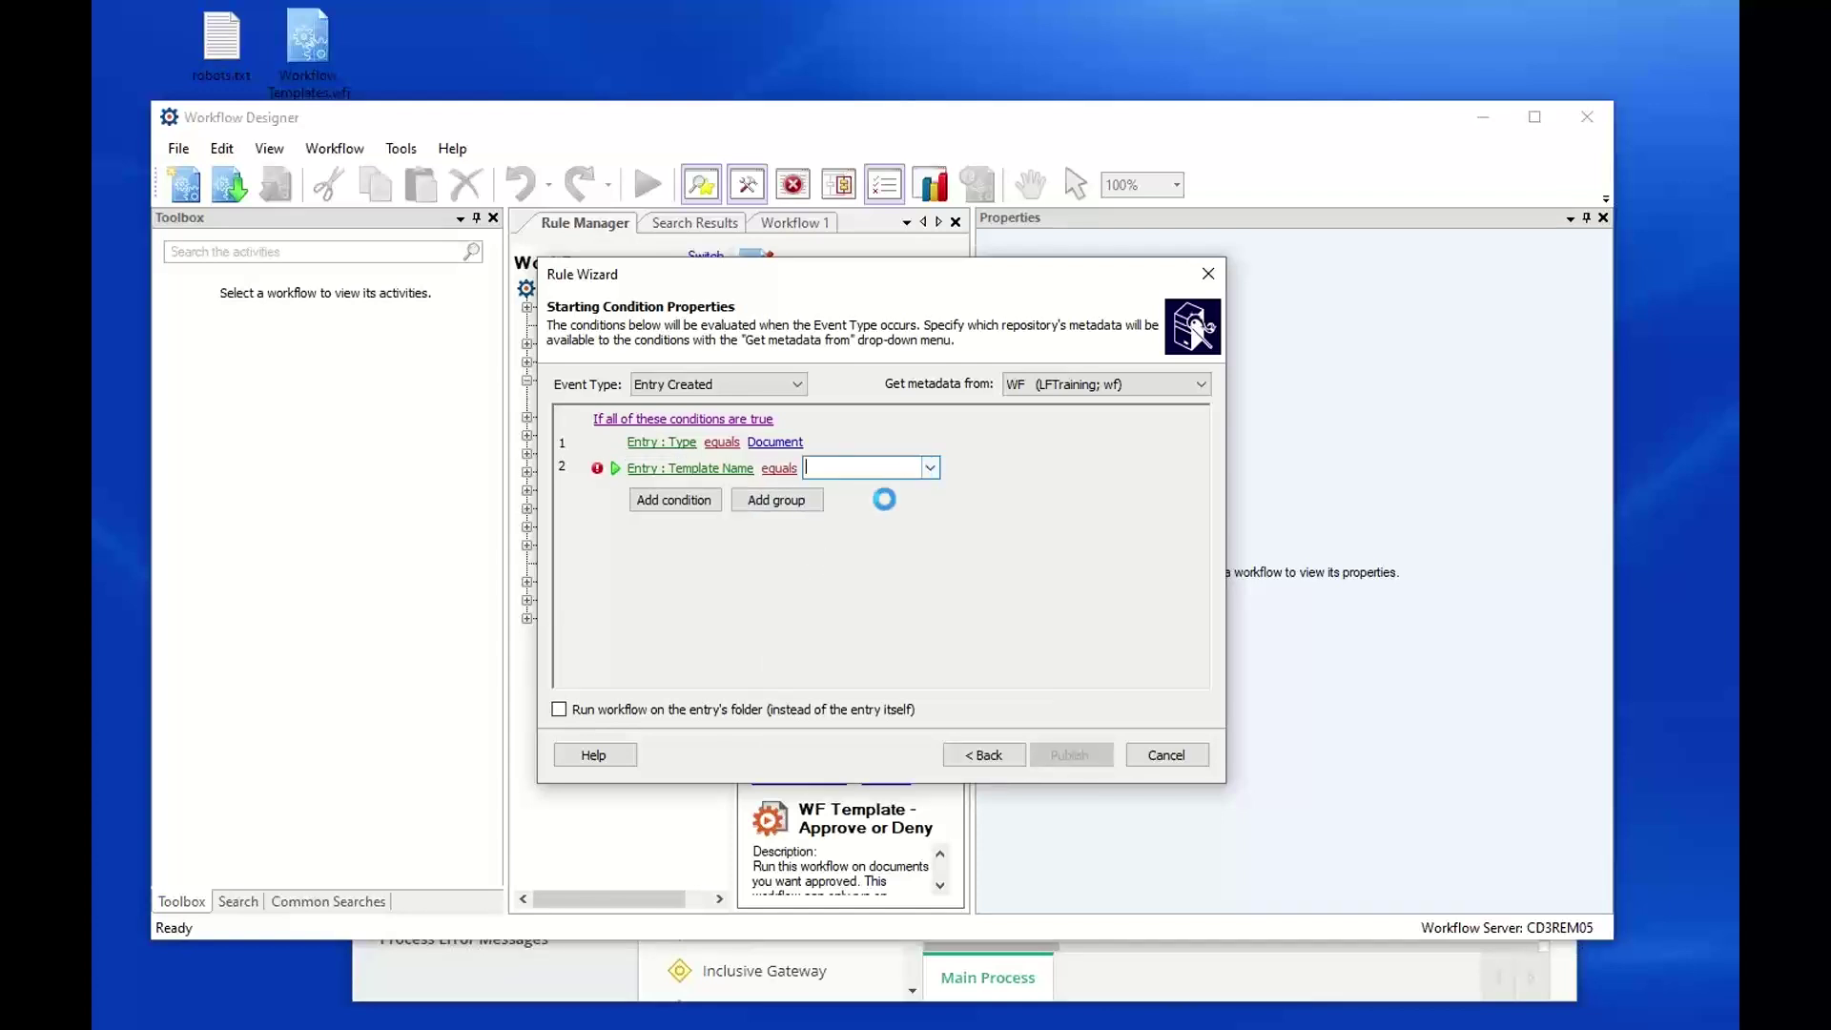
left_click(840, 533)
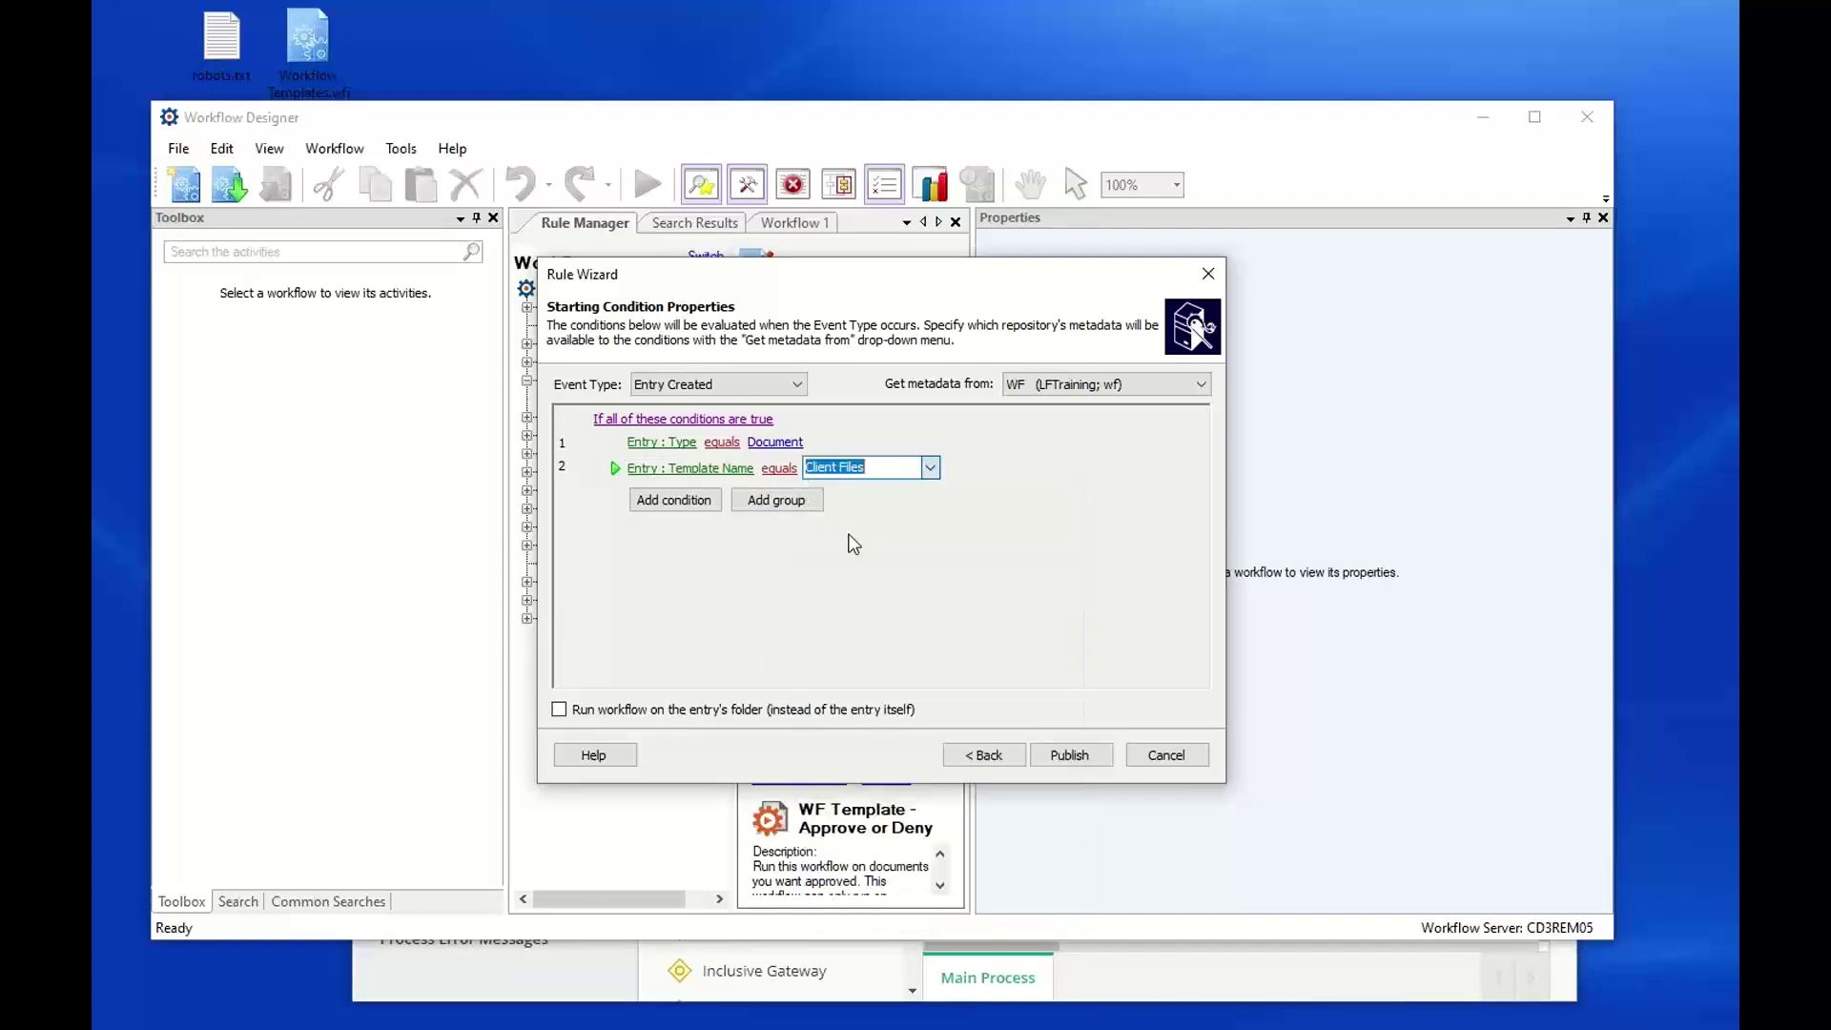
- Add a third condition testing User with the operator 'does not equal'
left_click(657, 495)
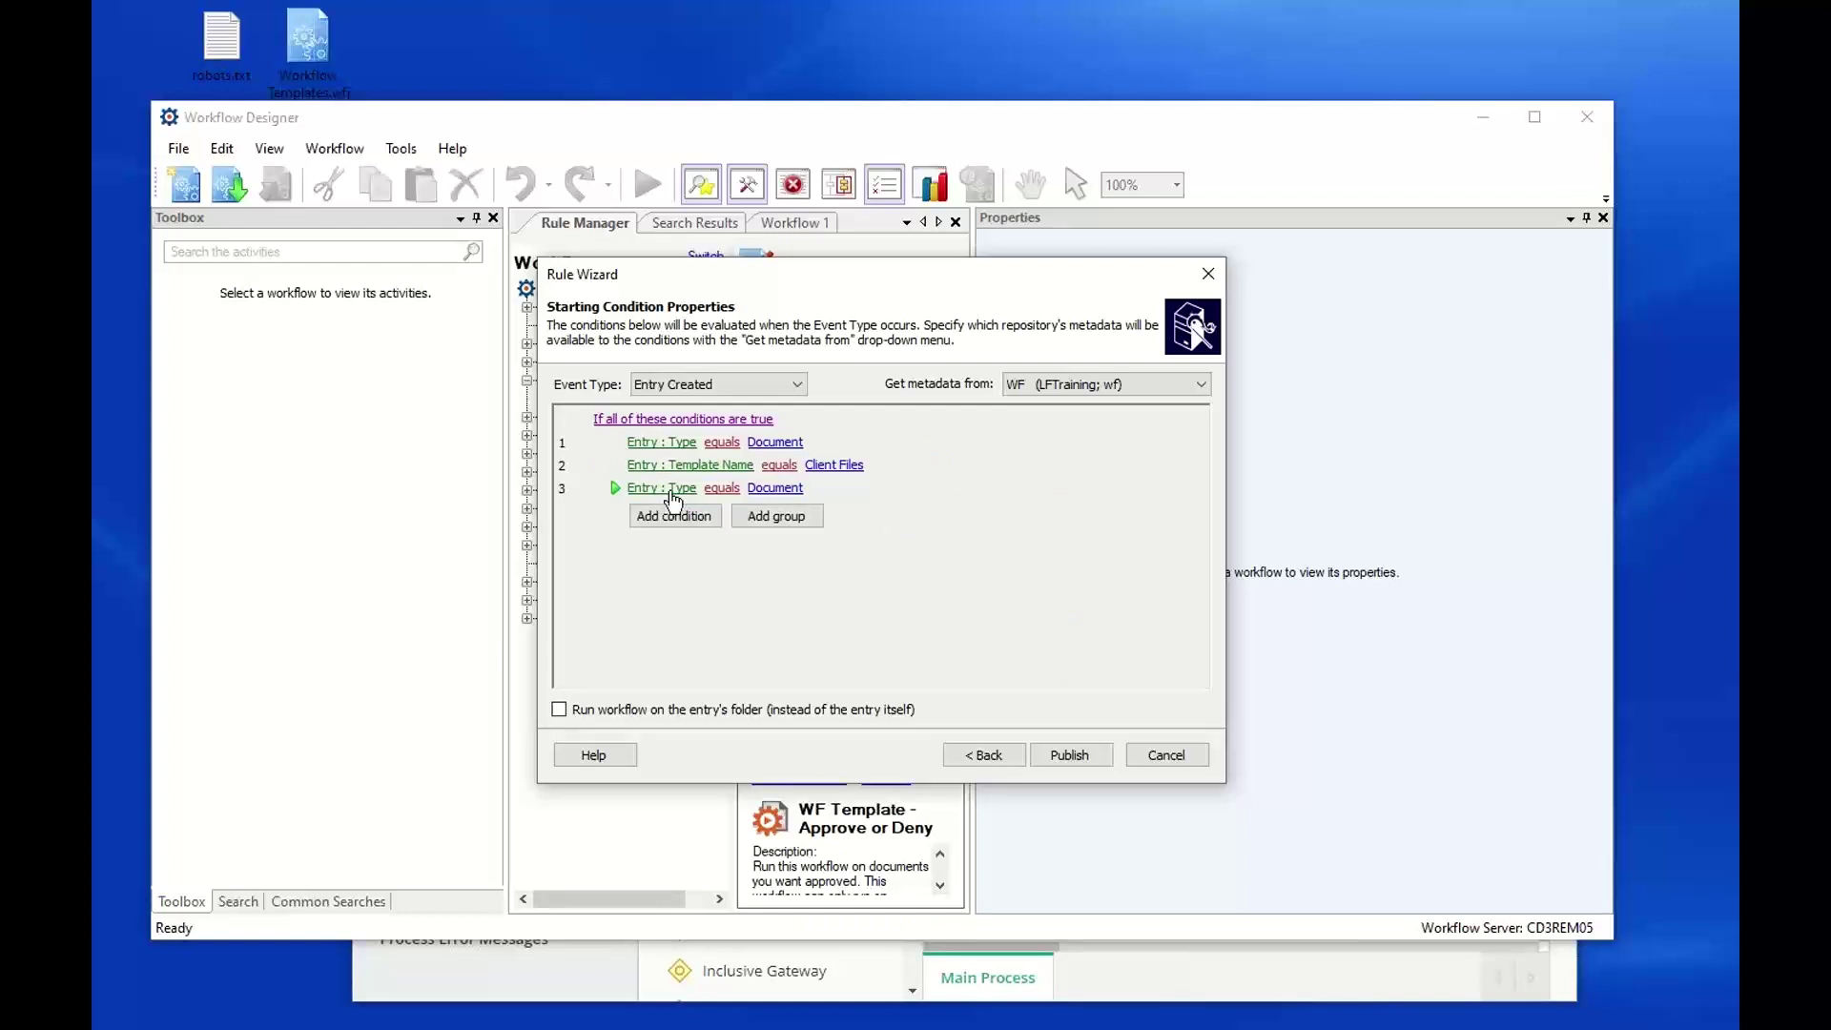
left_click(657, 490)
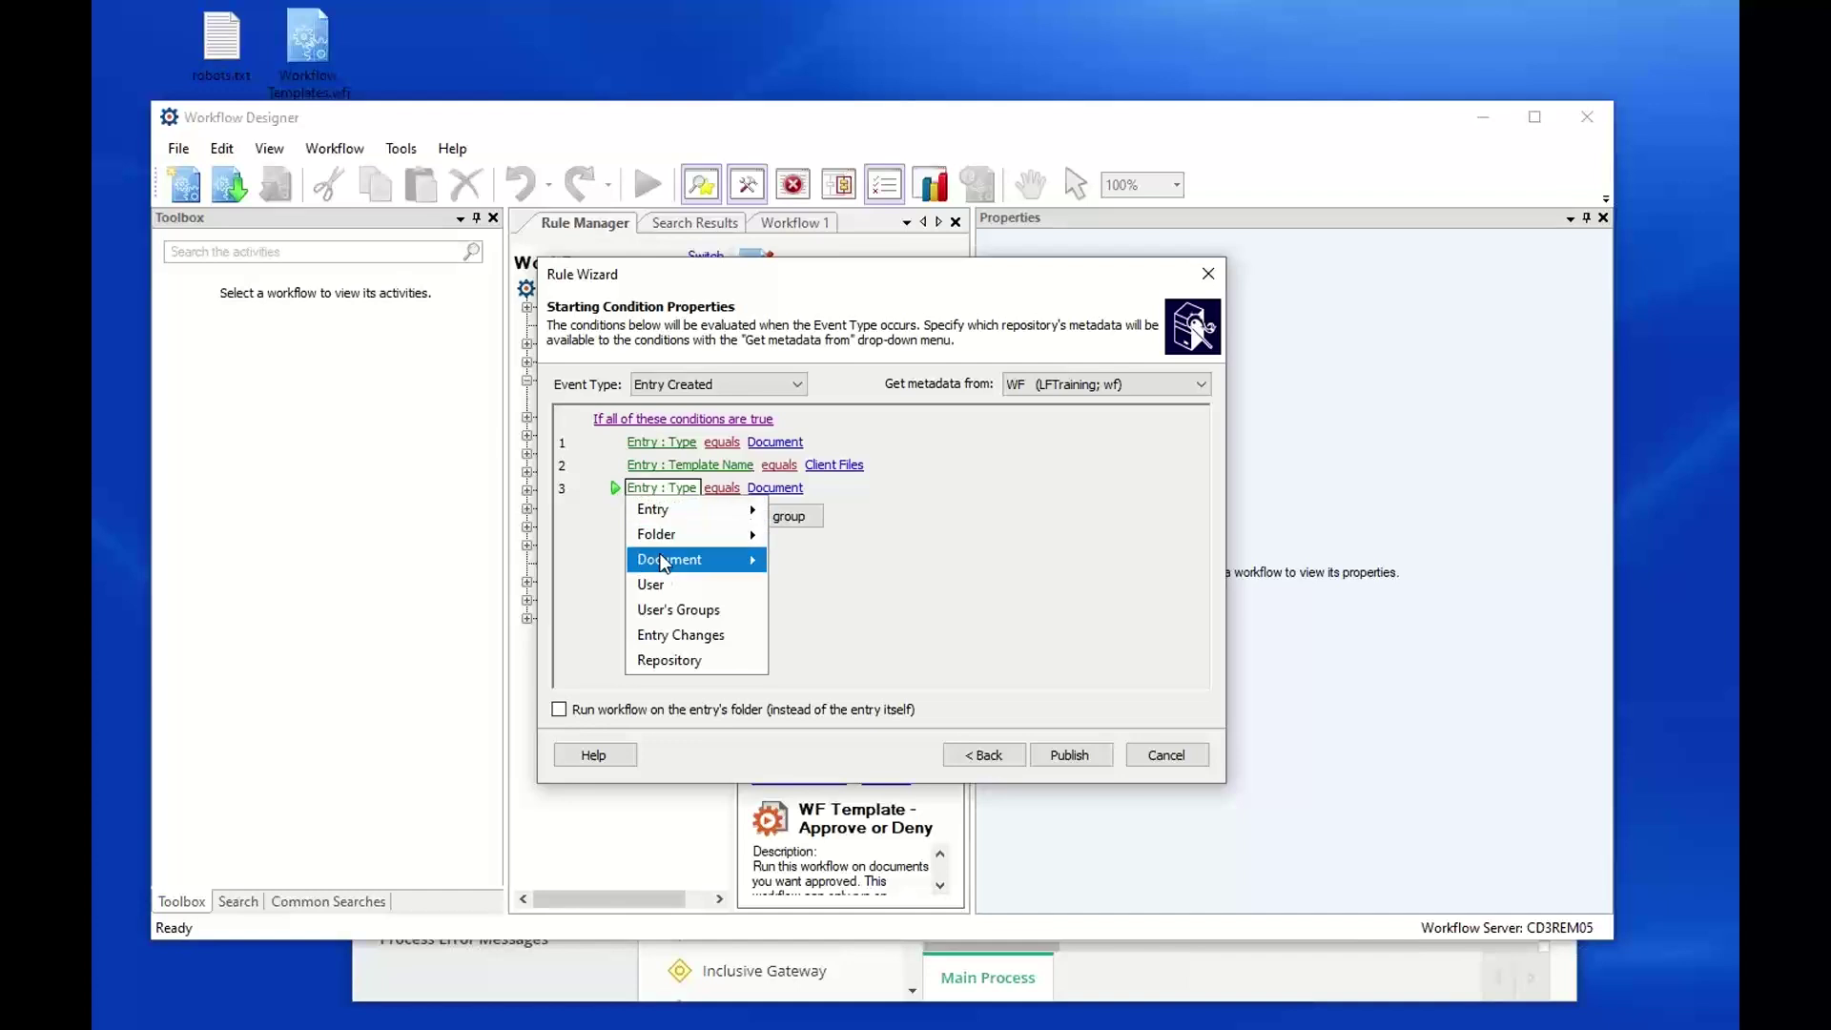
left_click(658, 584)
left_click(639, 489)
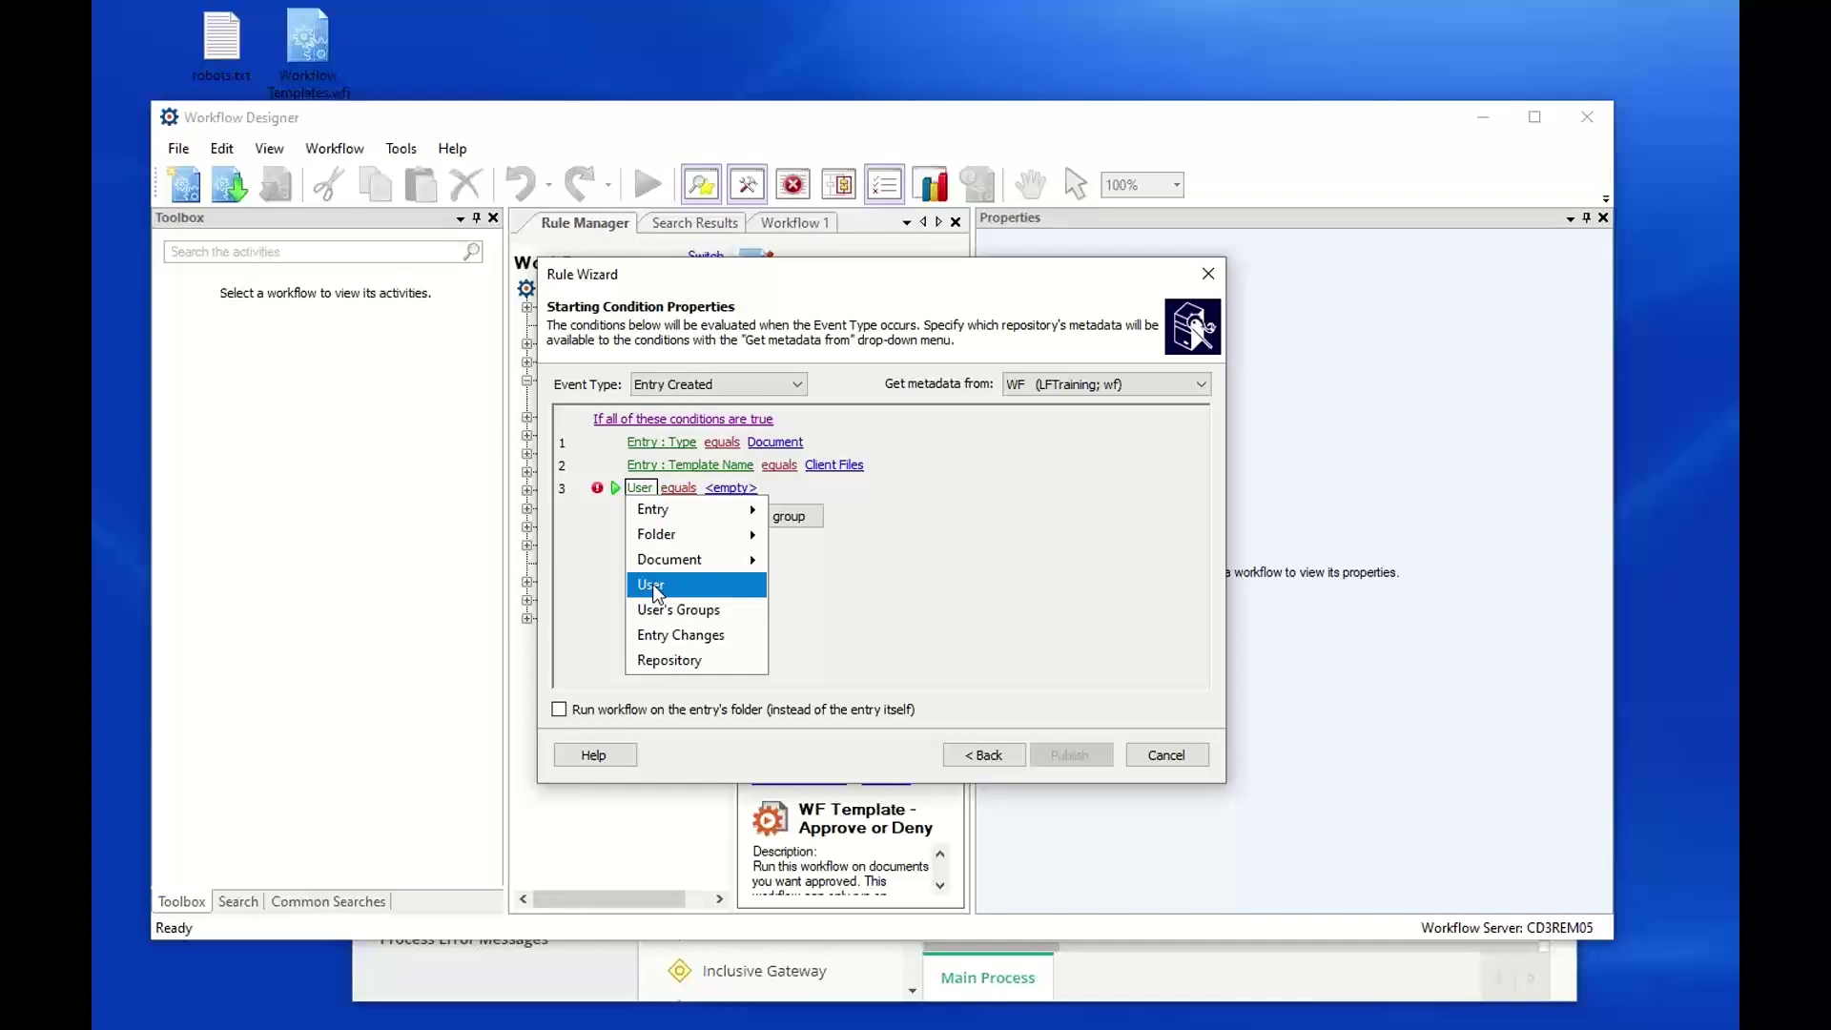
left_click(657, 587)
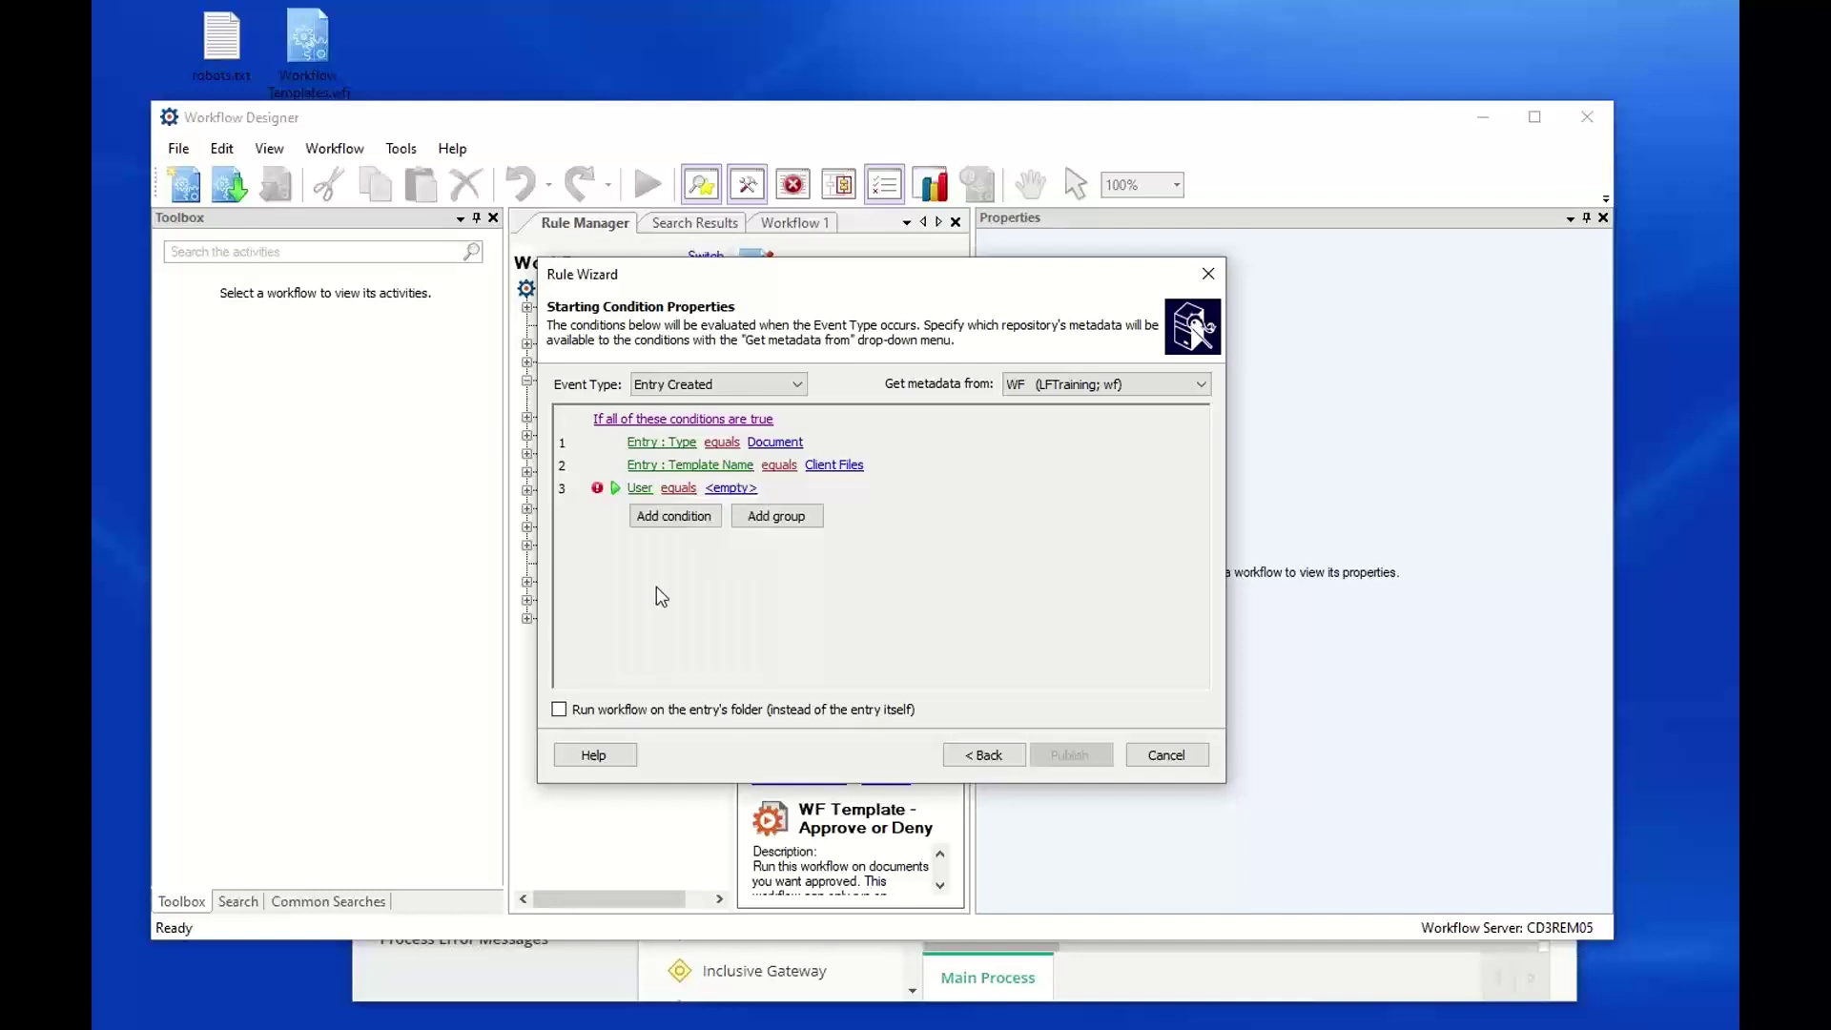
left_click(681, 490)
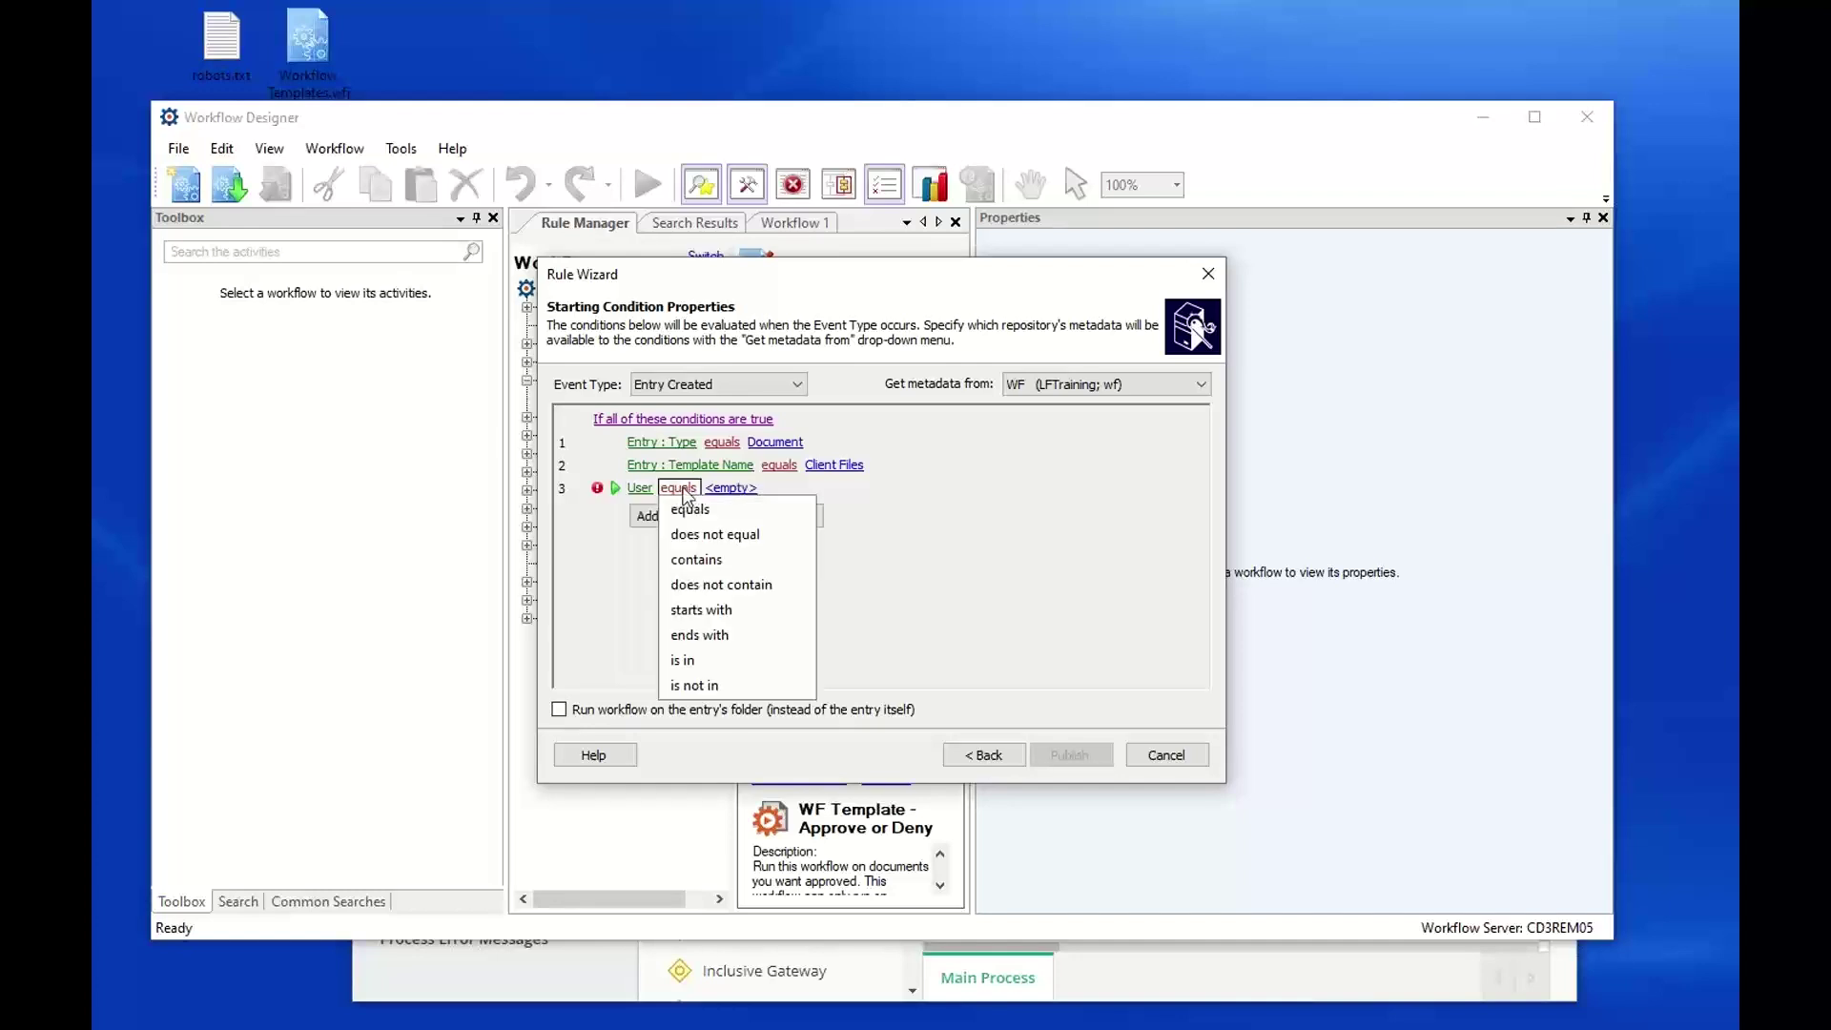
left_click(706, 535)
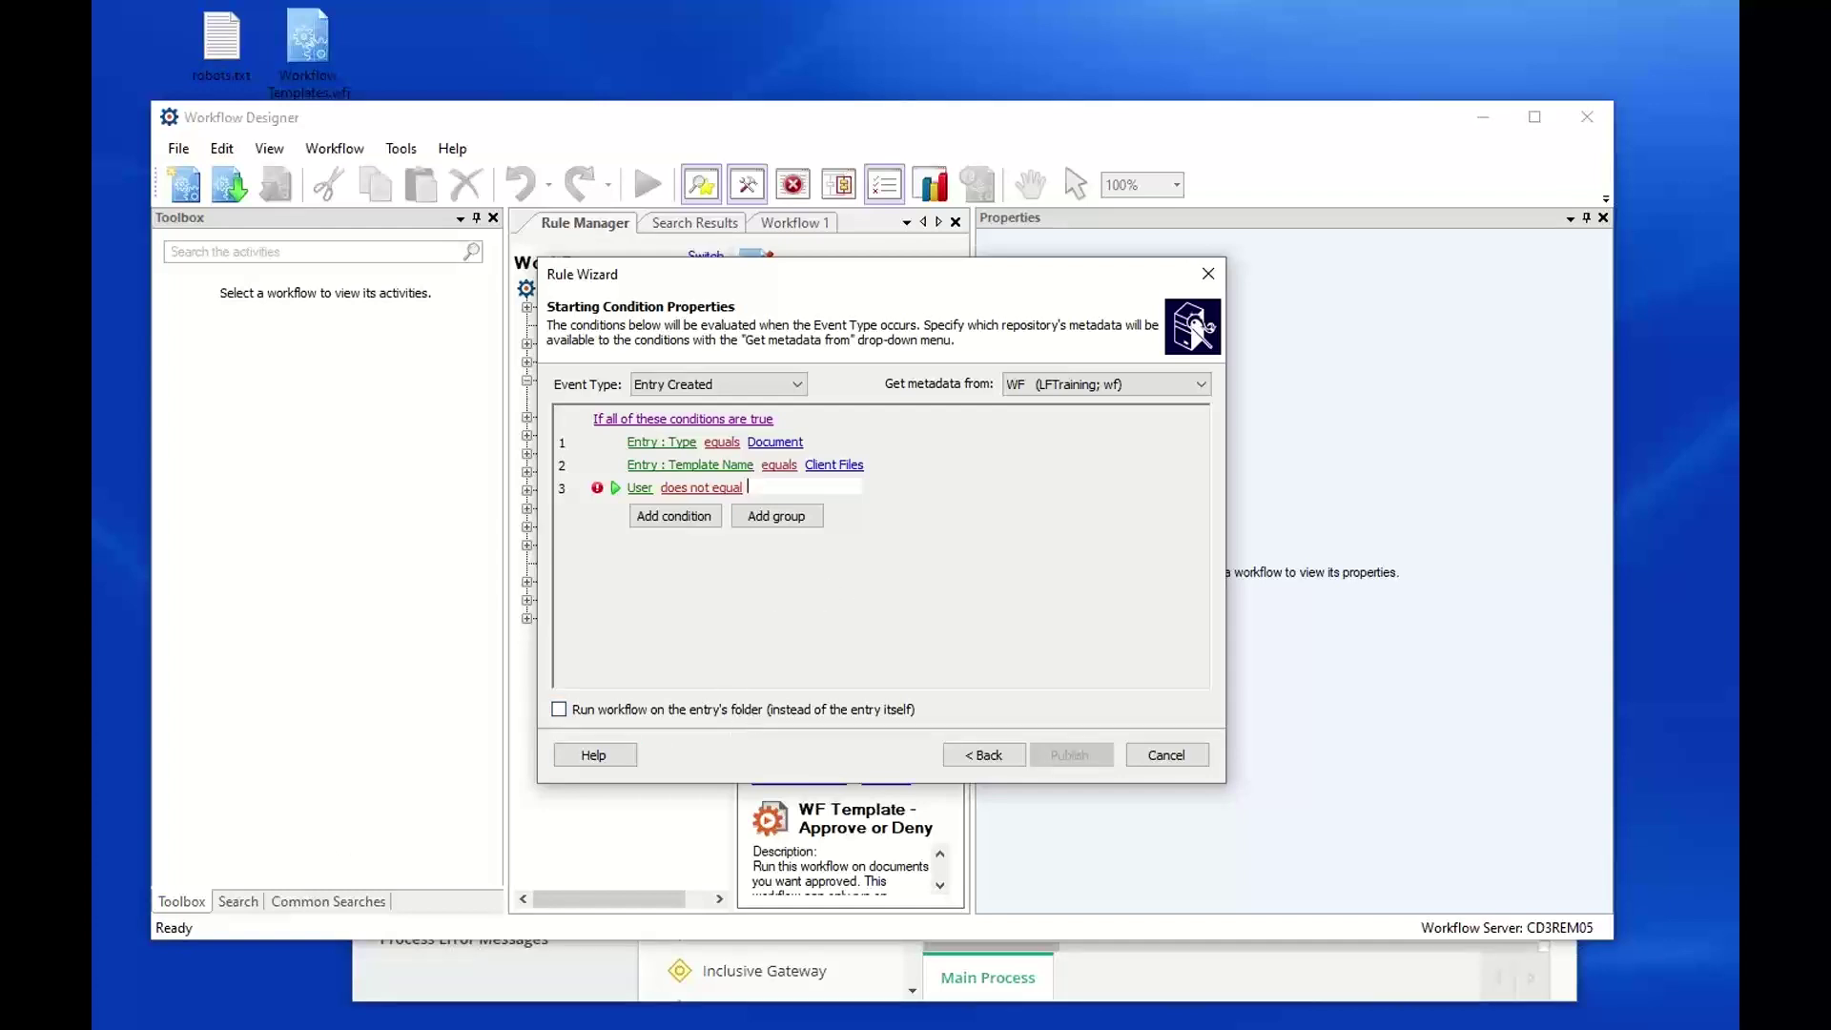
key("alt+Tab")
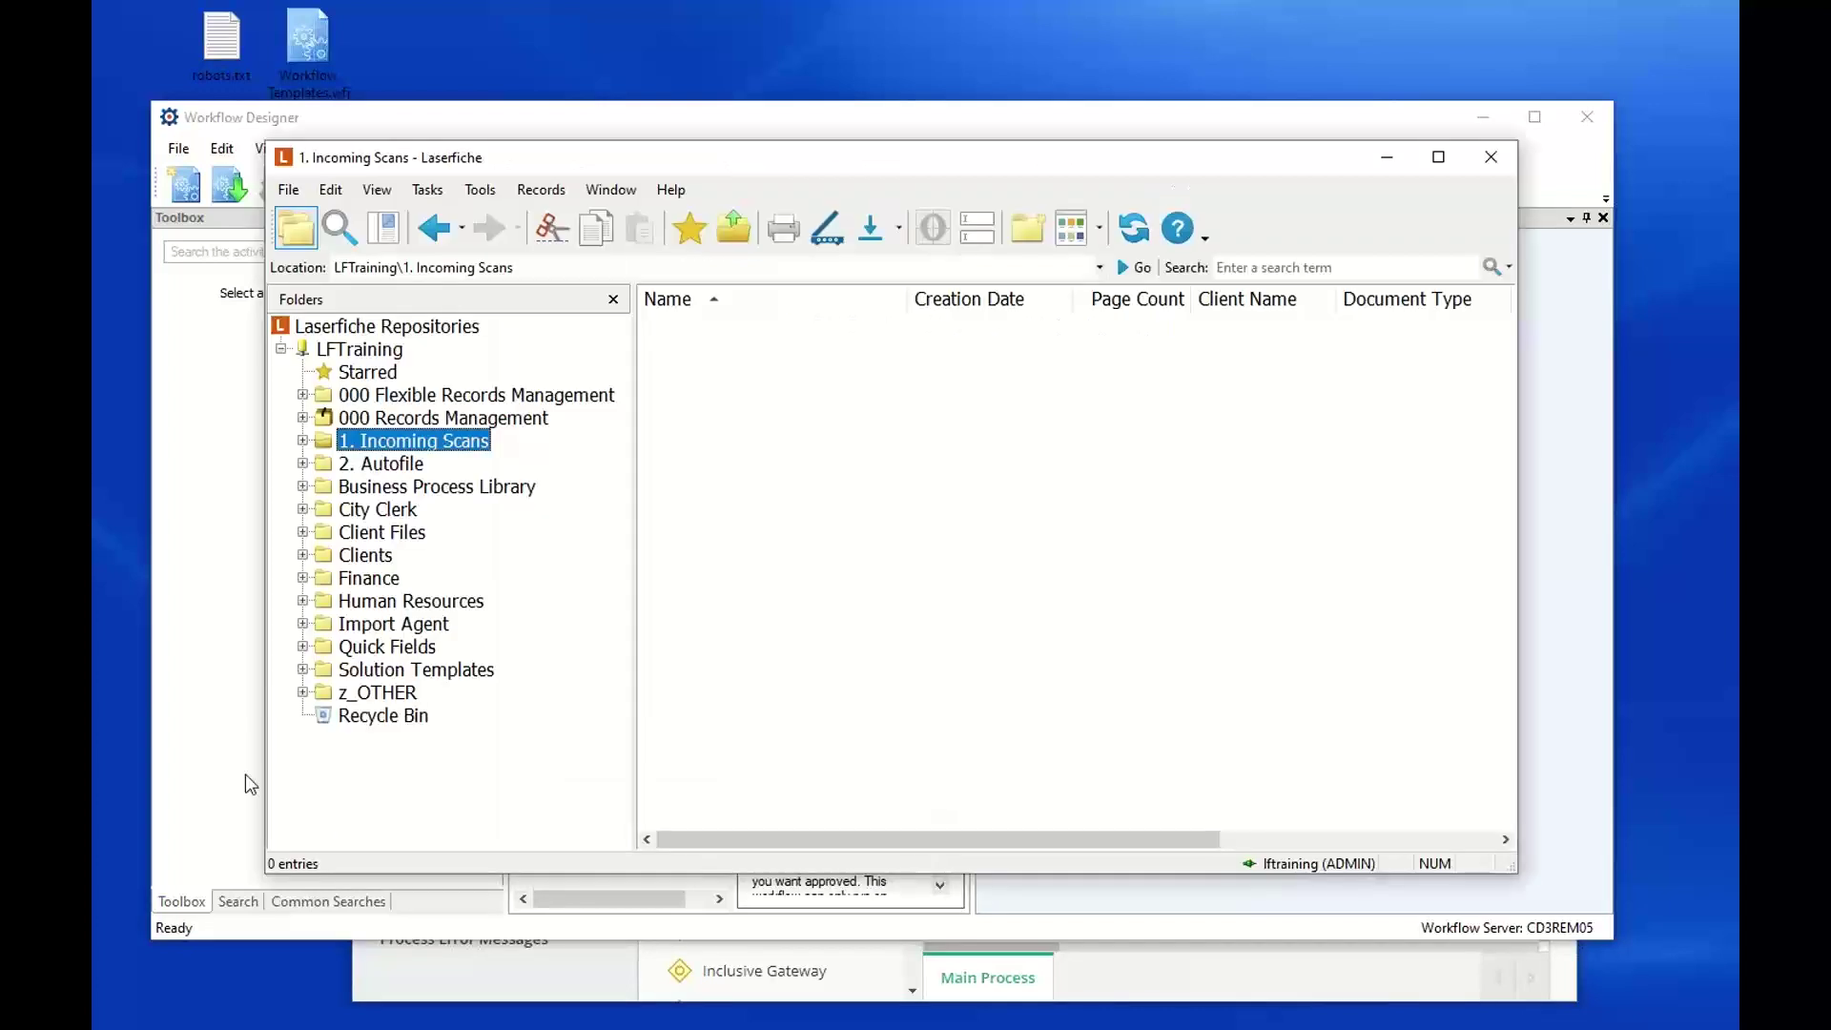
left_click(479, 190)
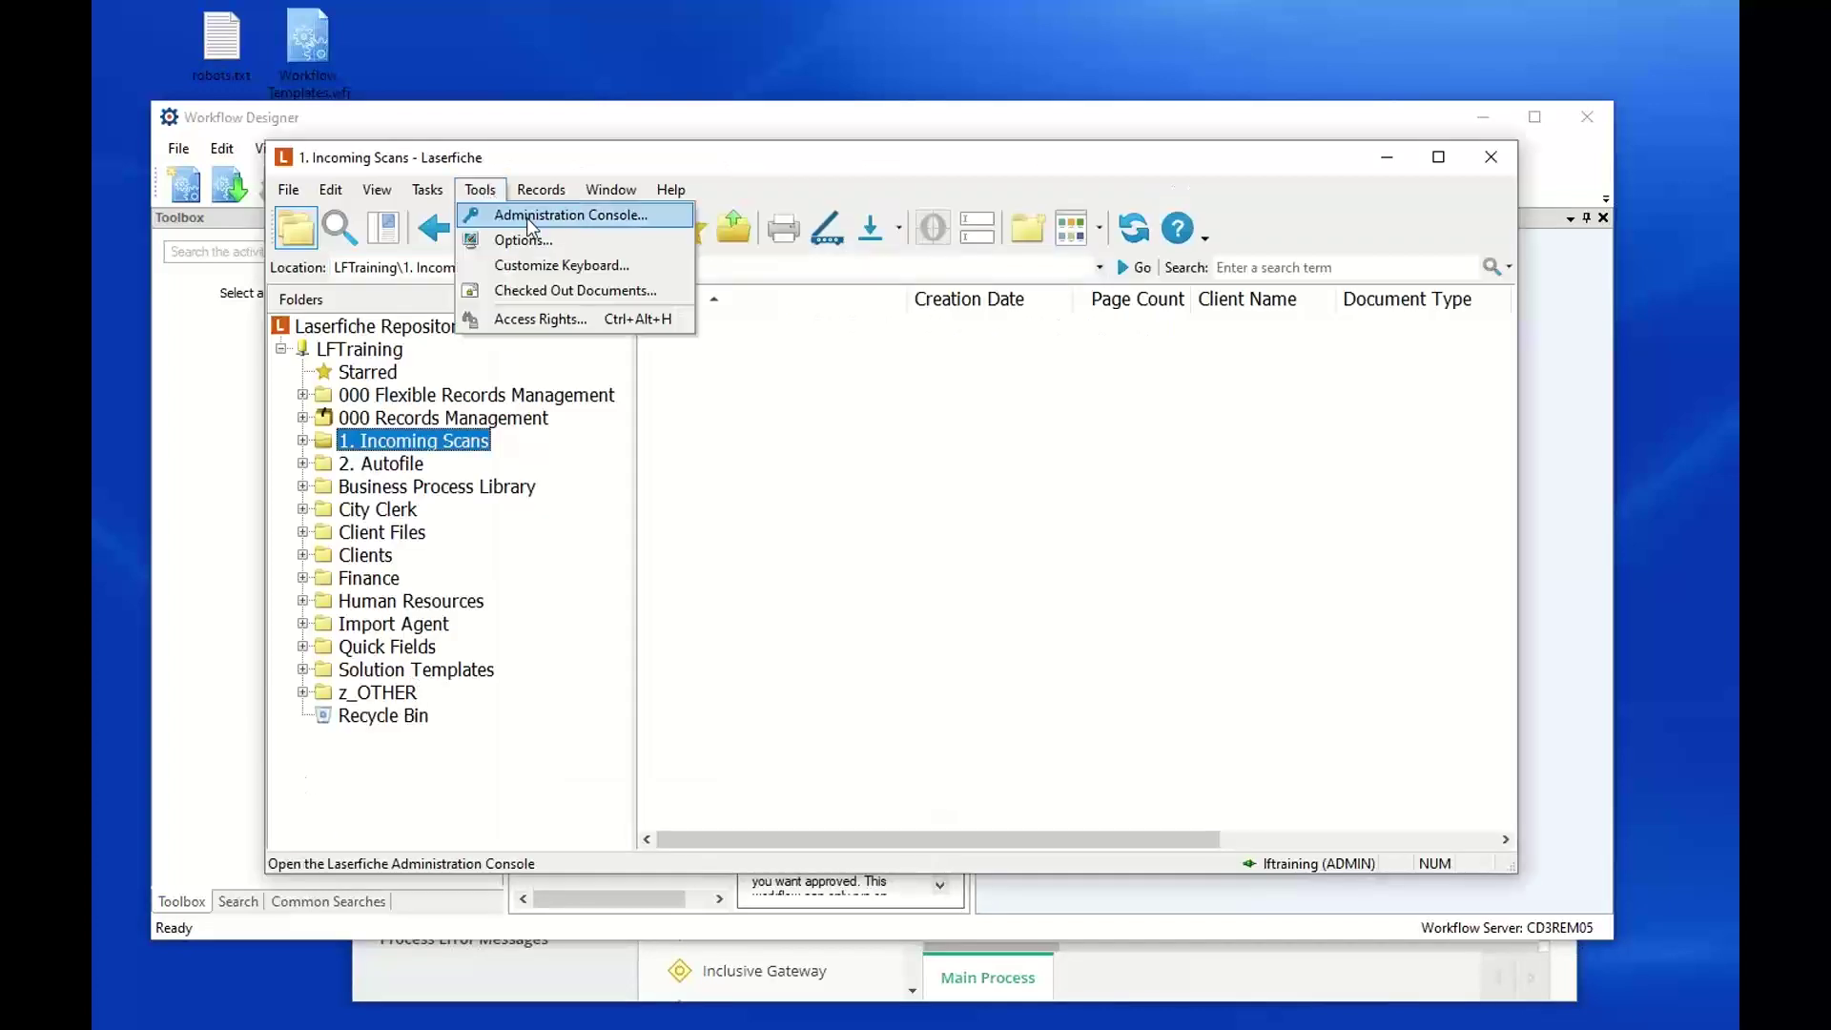
left_click(526, 215)
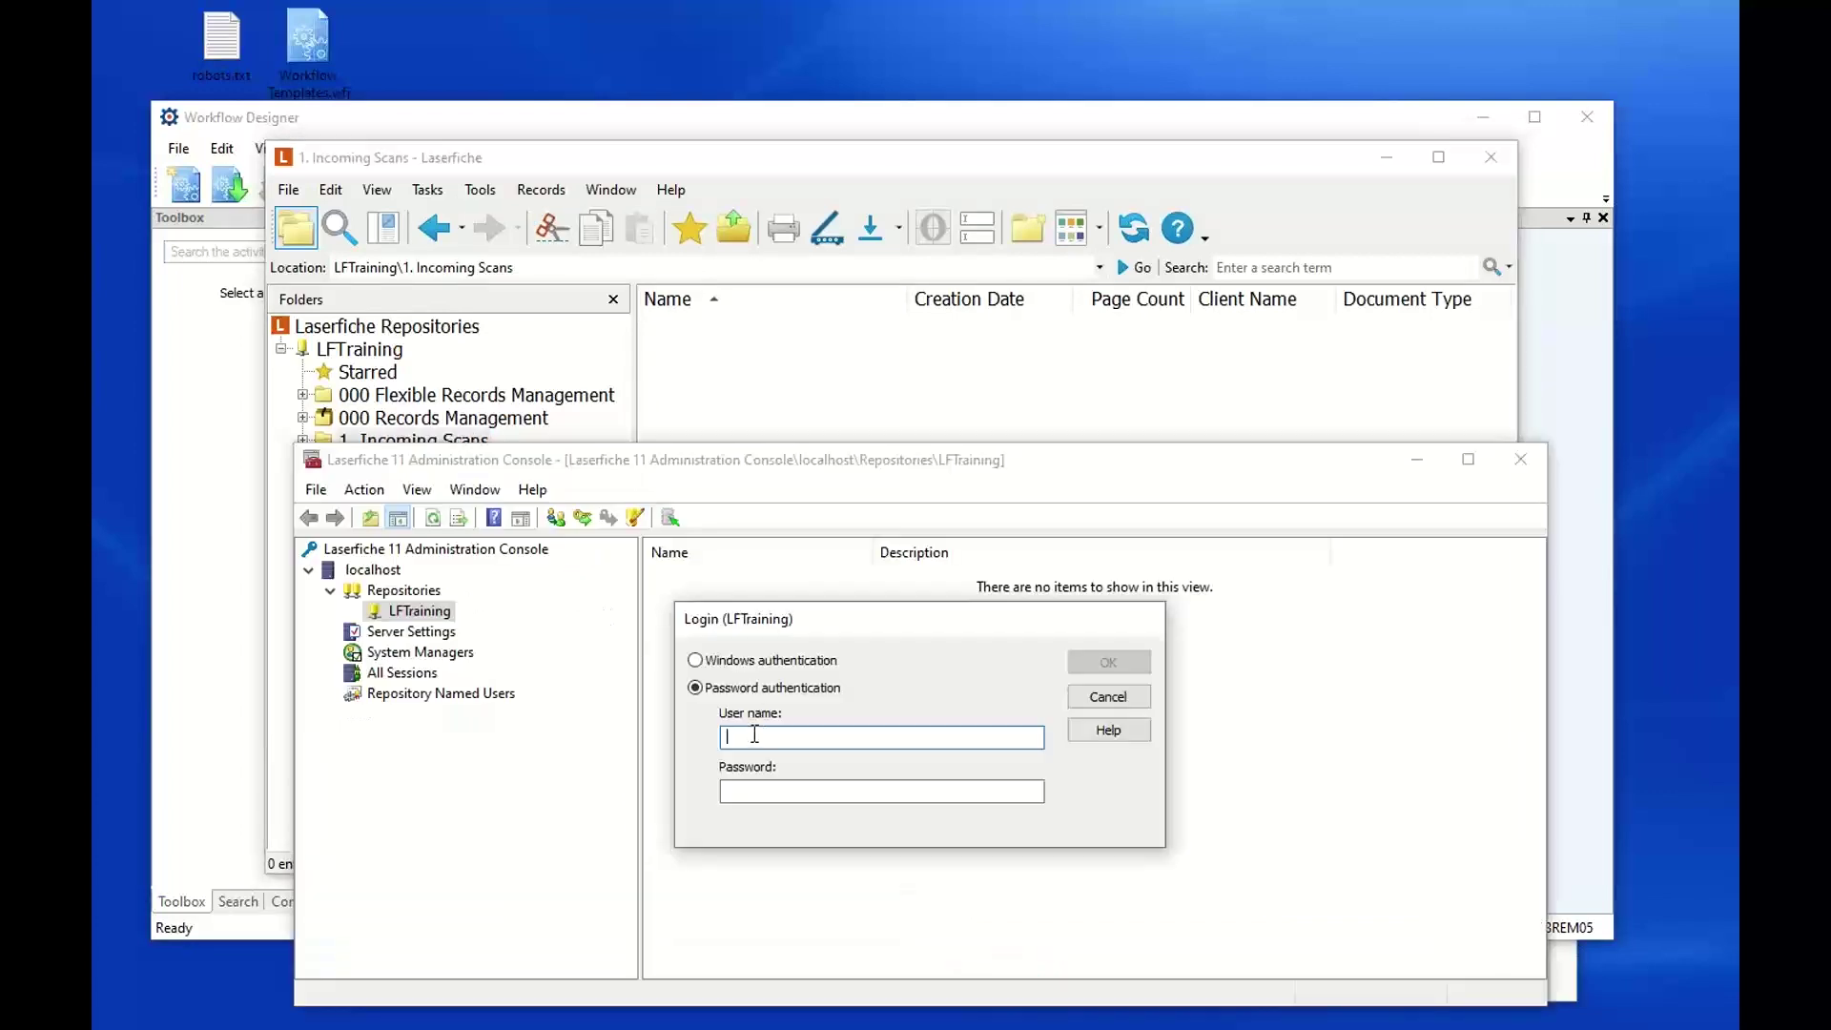
type("admin")
key("Tab")
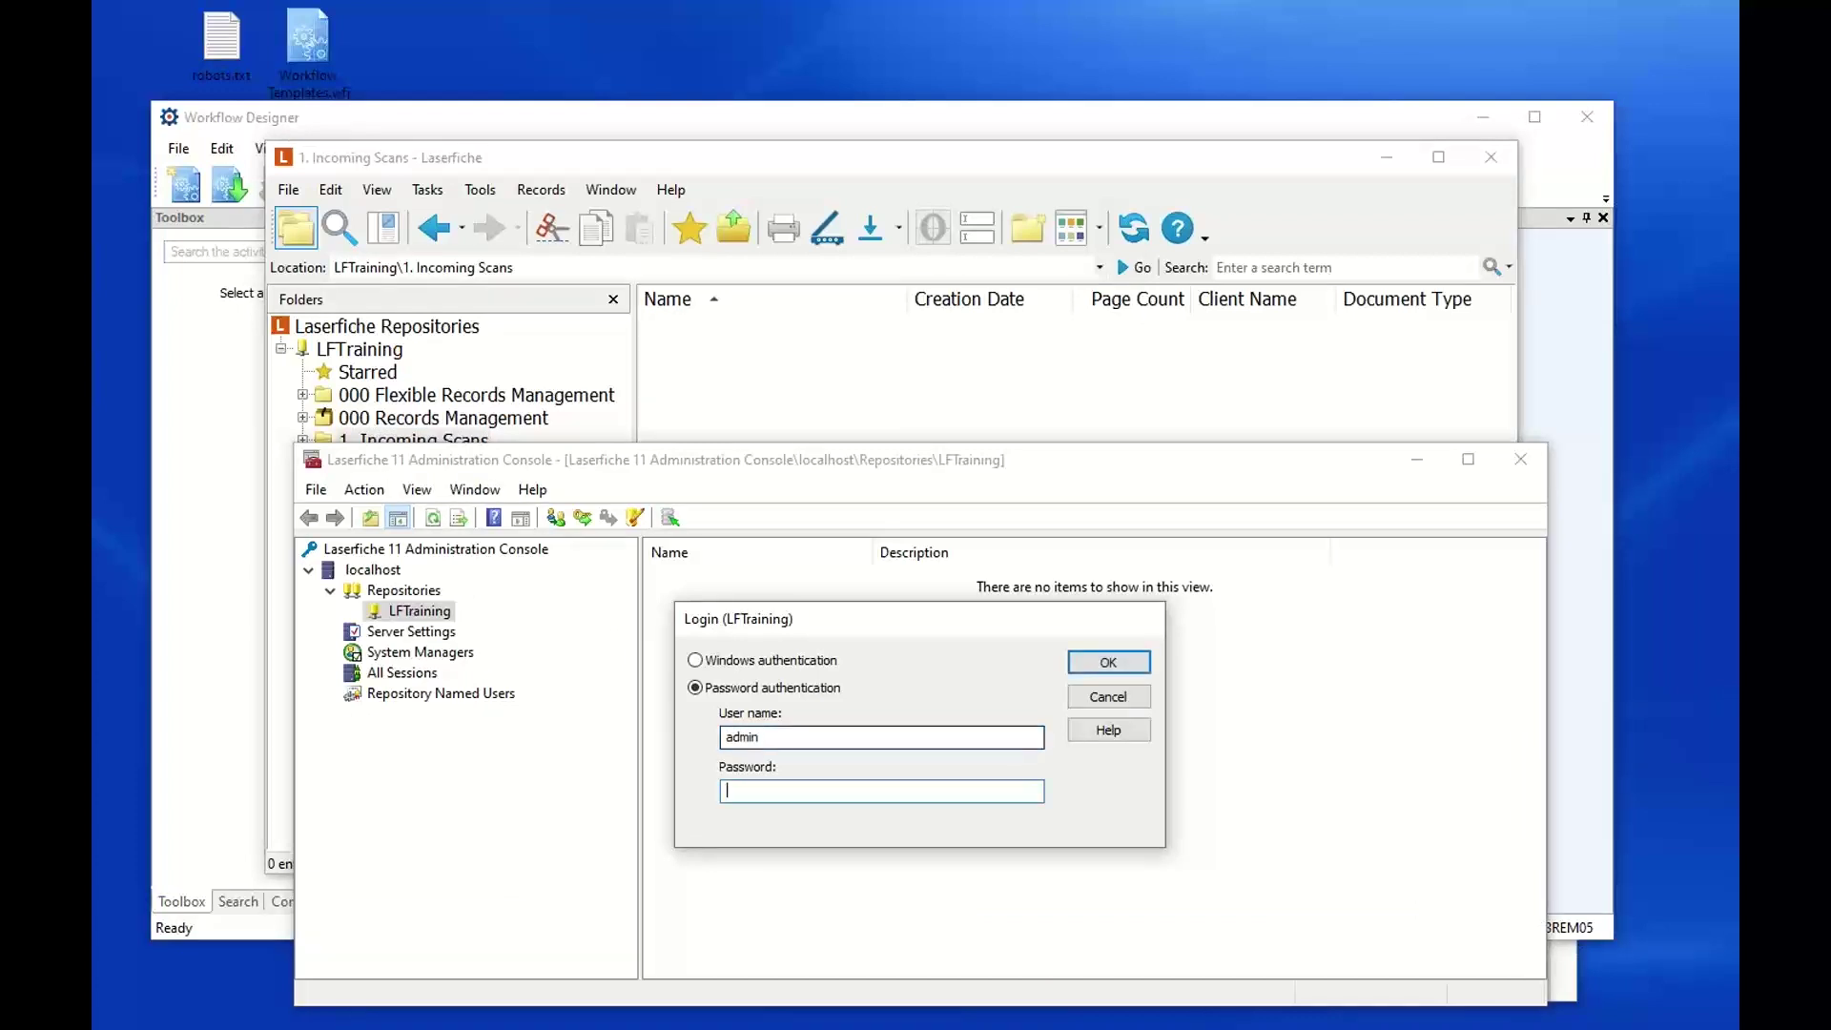
type("•••••")
key("Return")
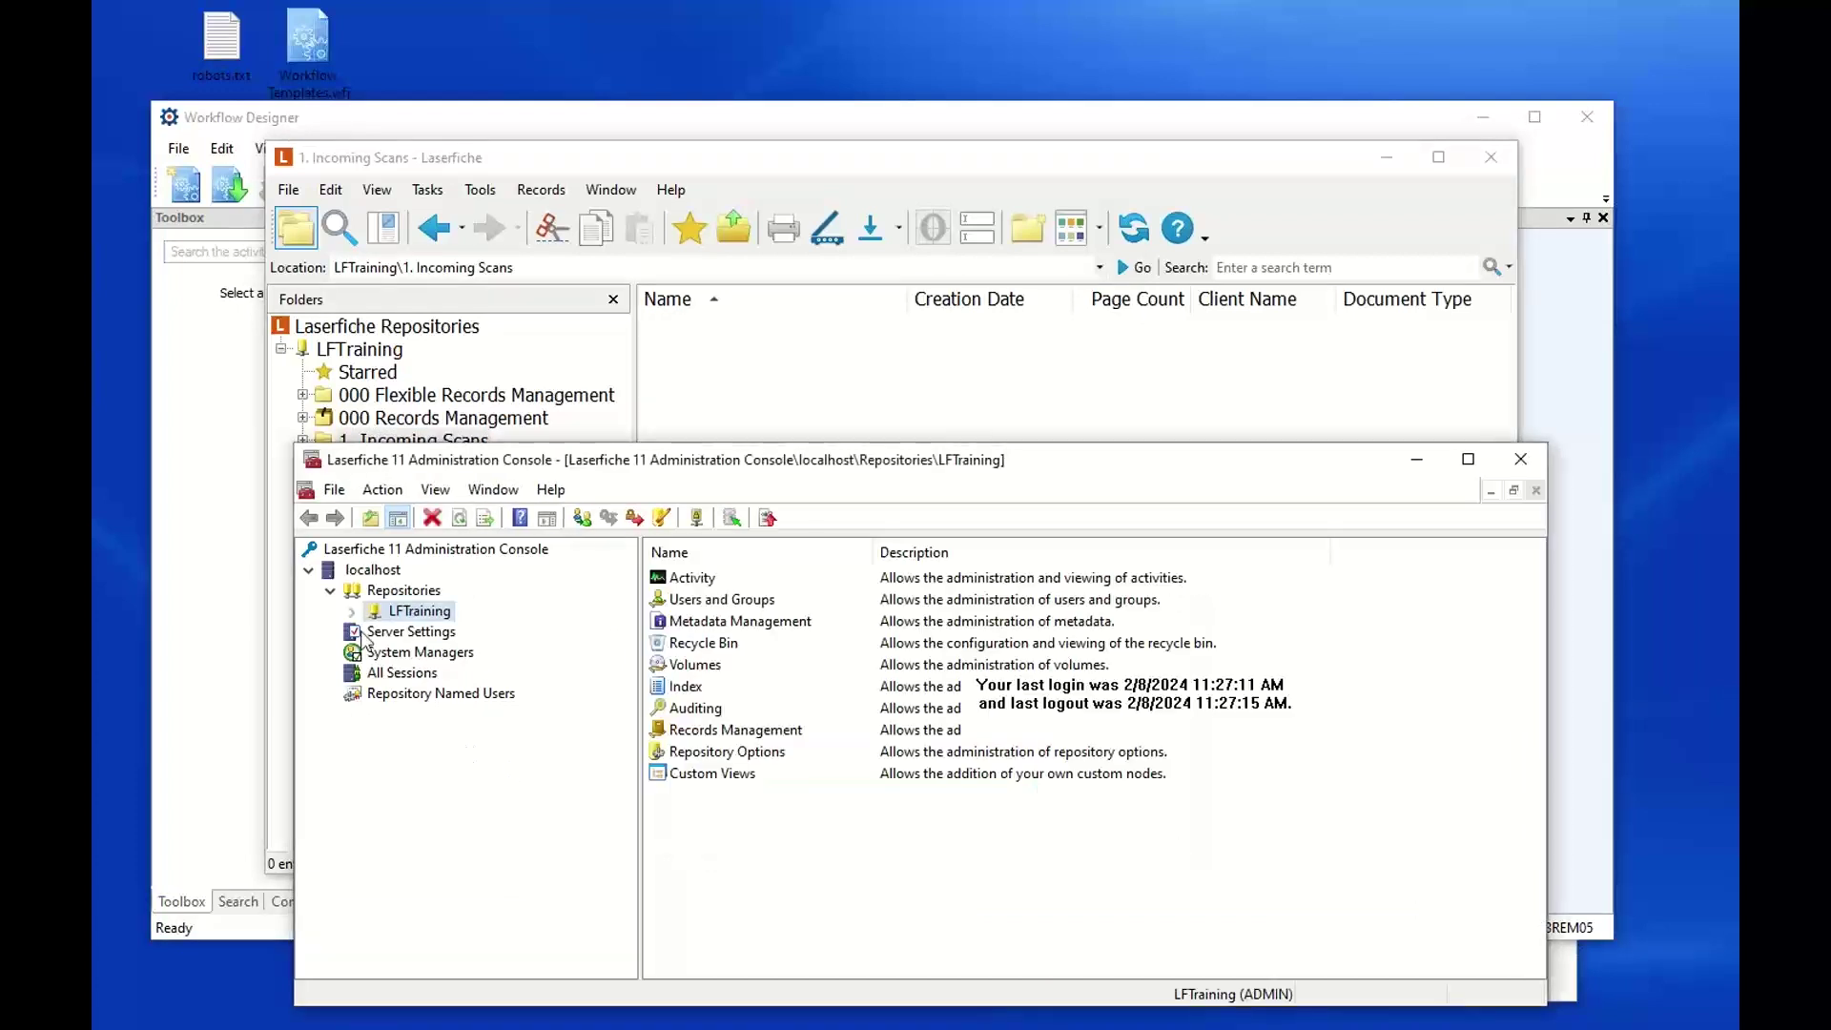
left_click(351, 612)
left_click(374, 652)
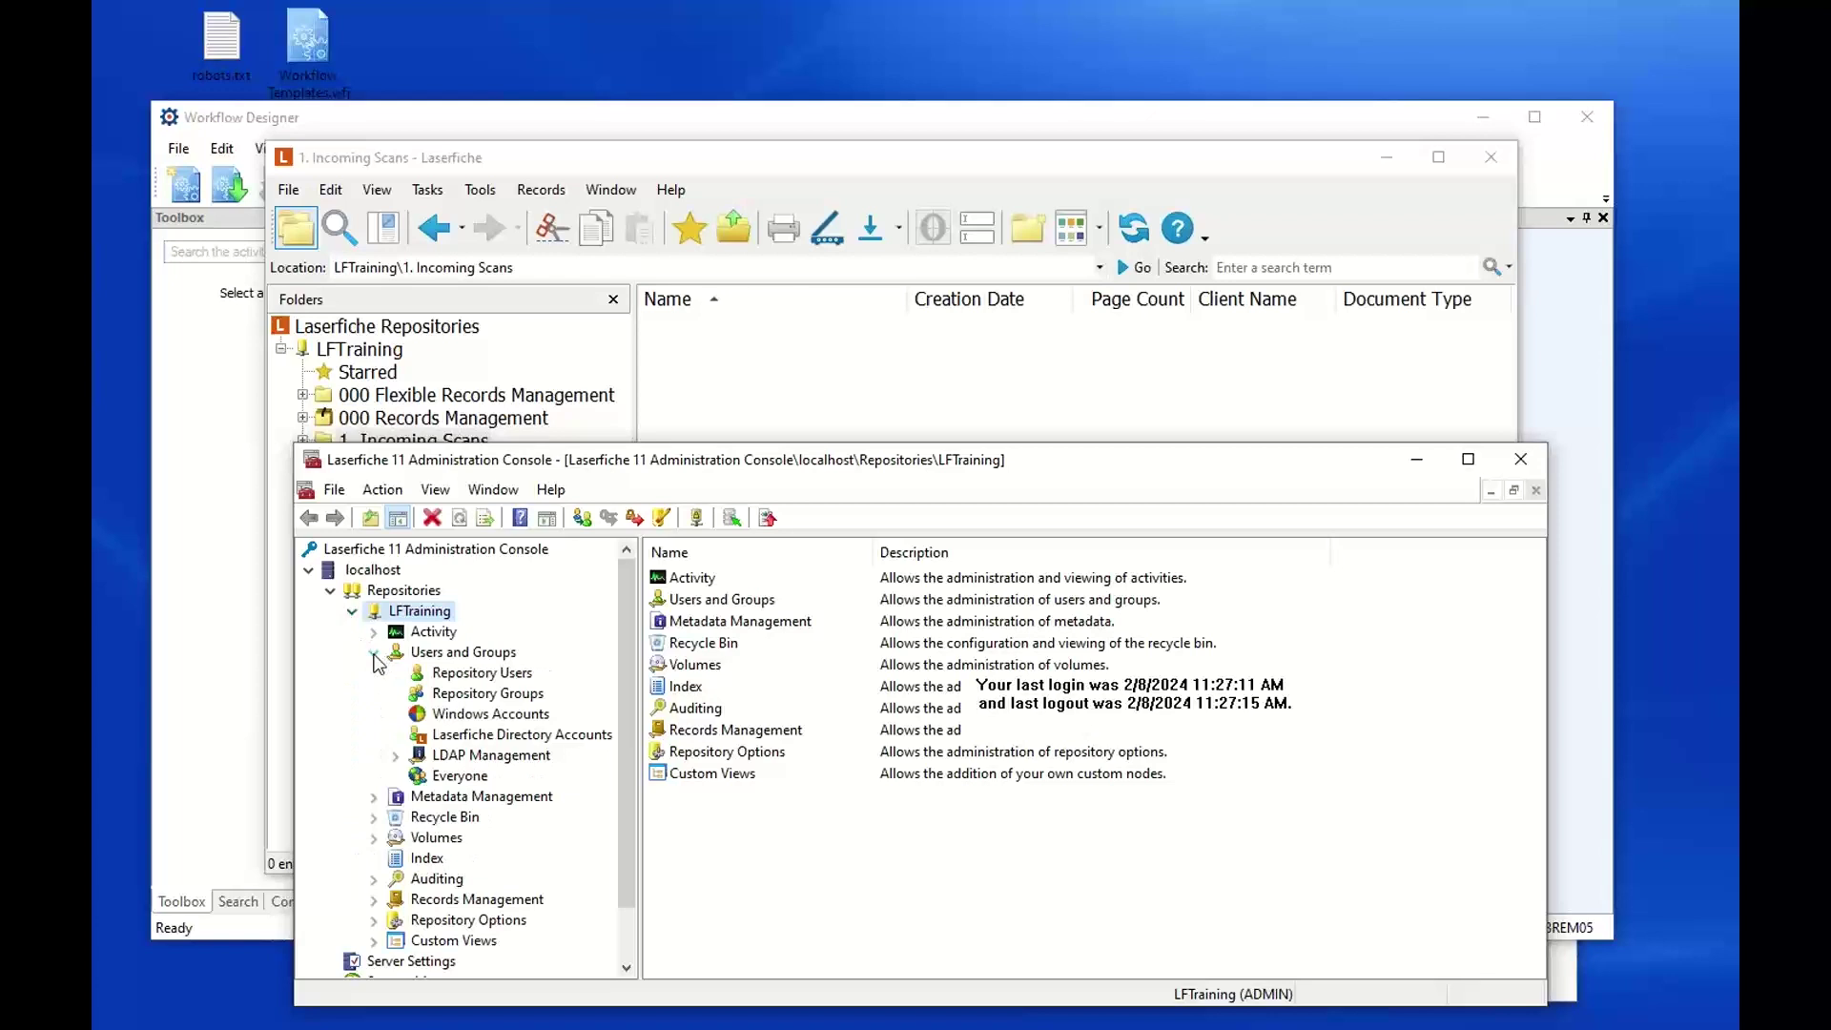
left_click(484, 673)
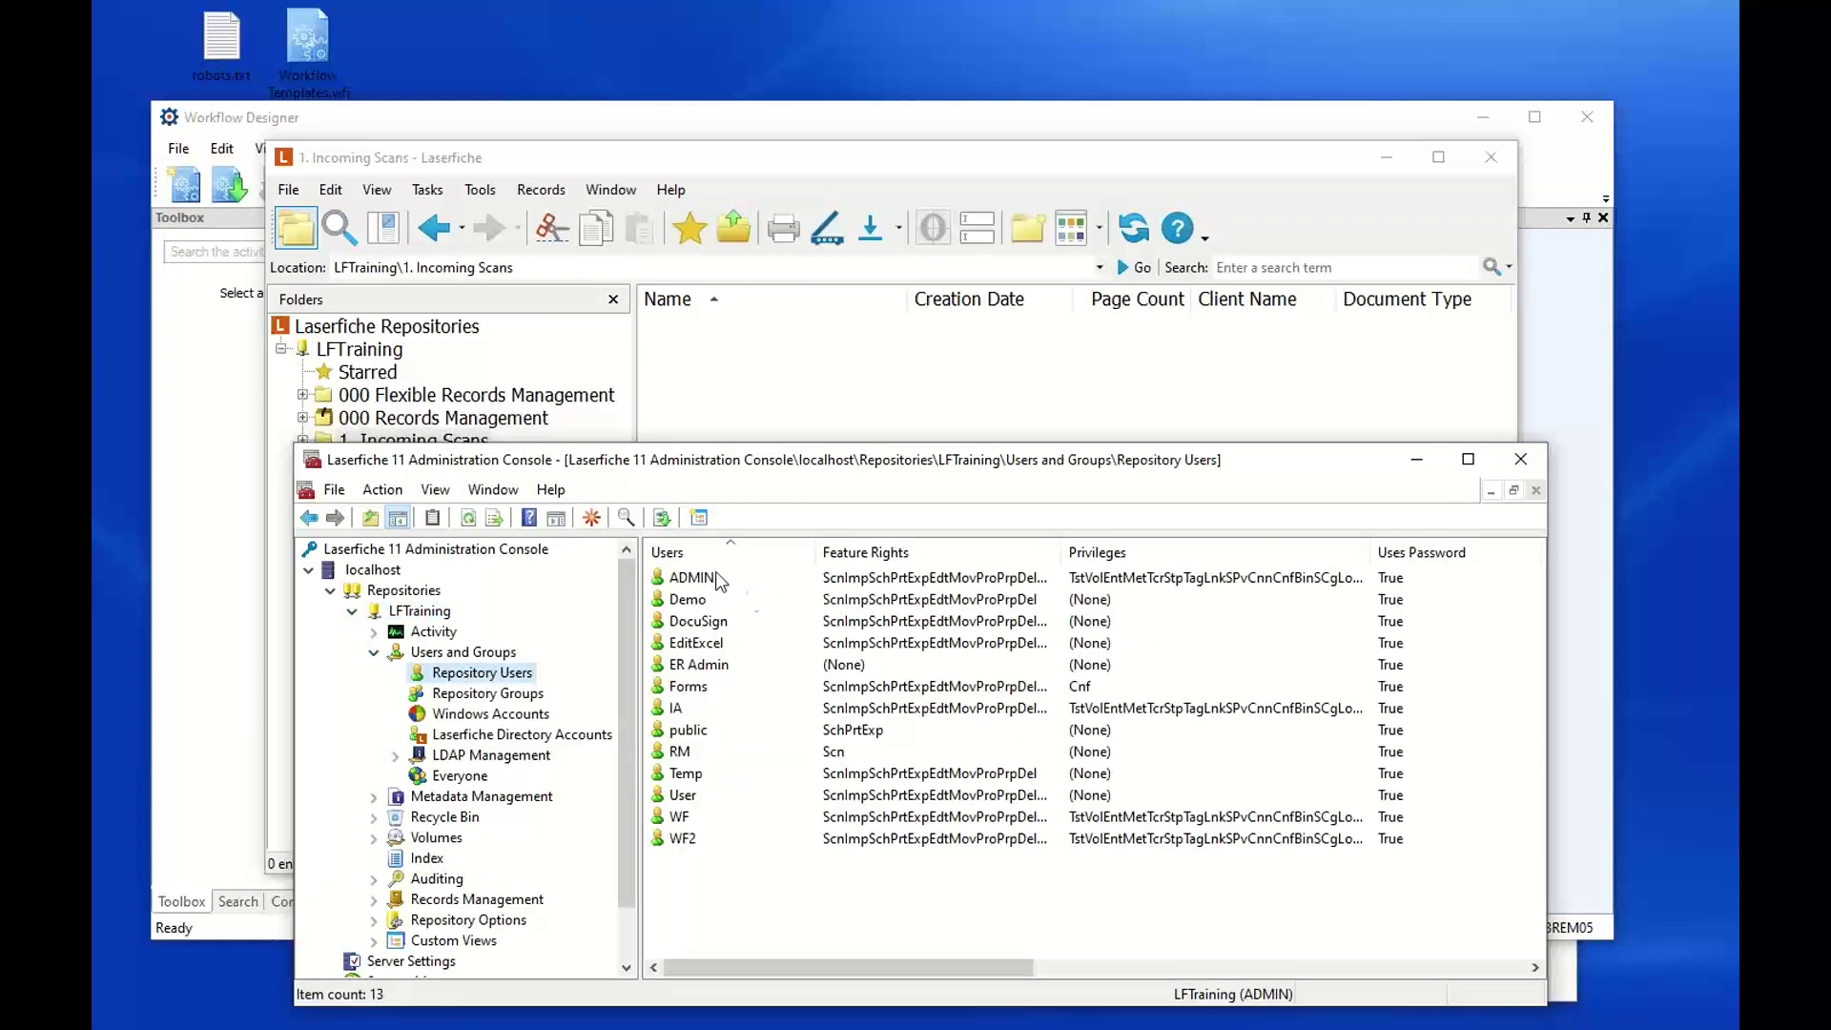
left_click(691, 818)
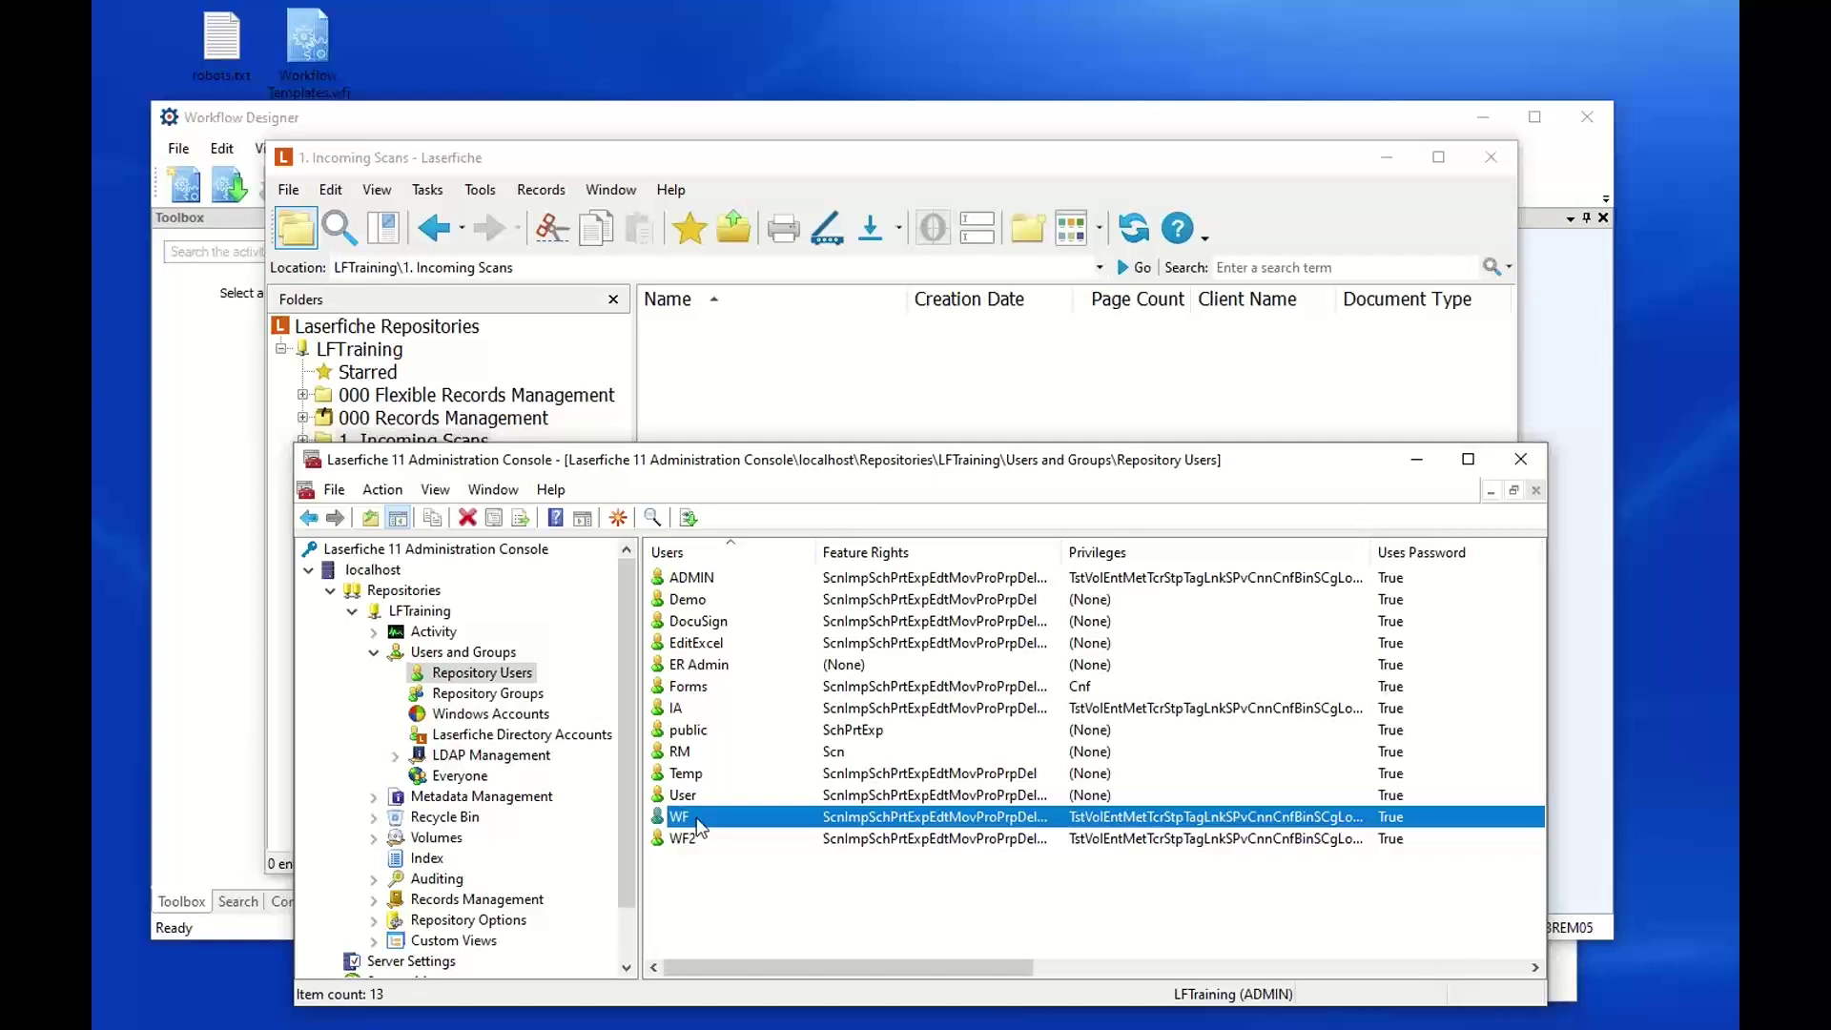
left_click(698, 577)
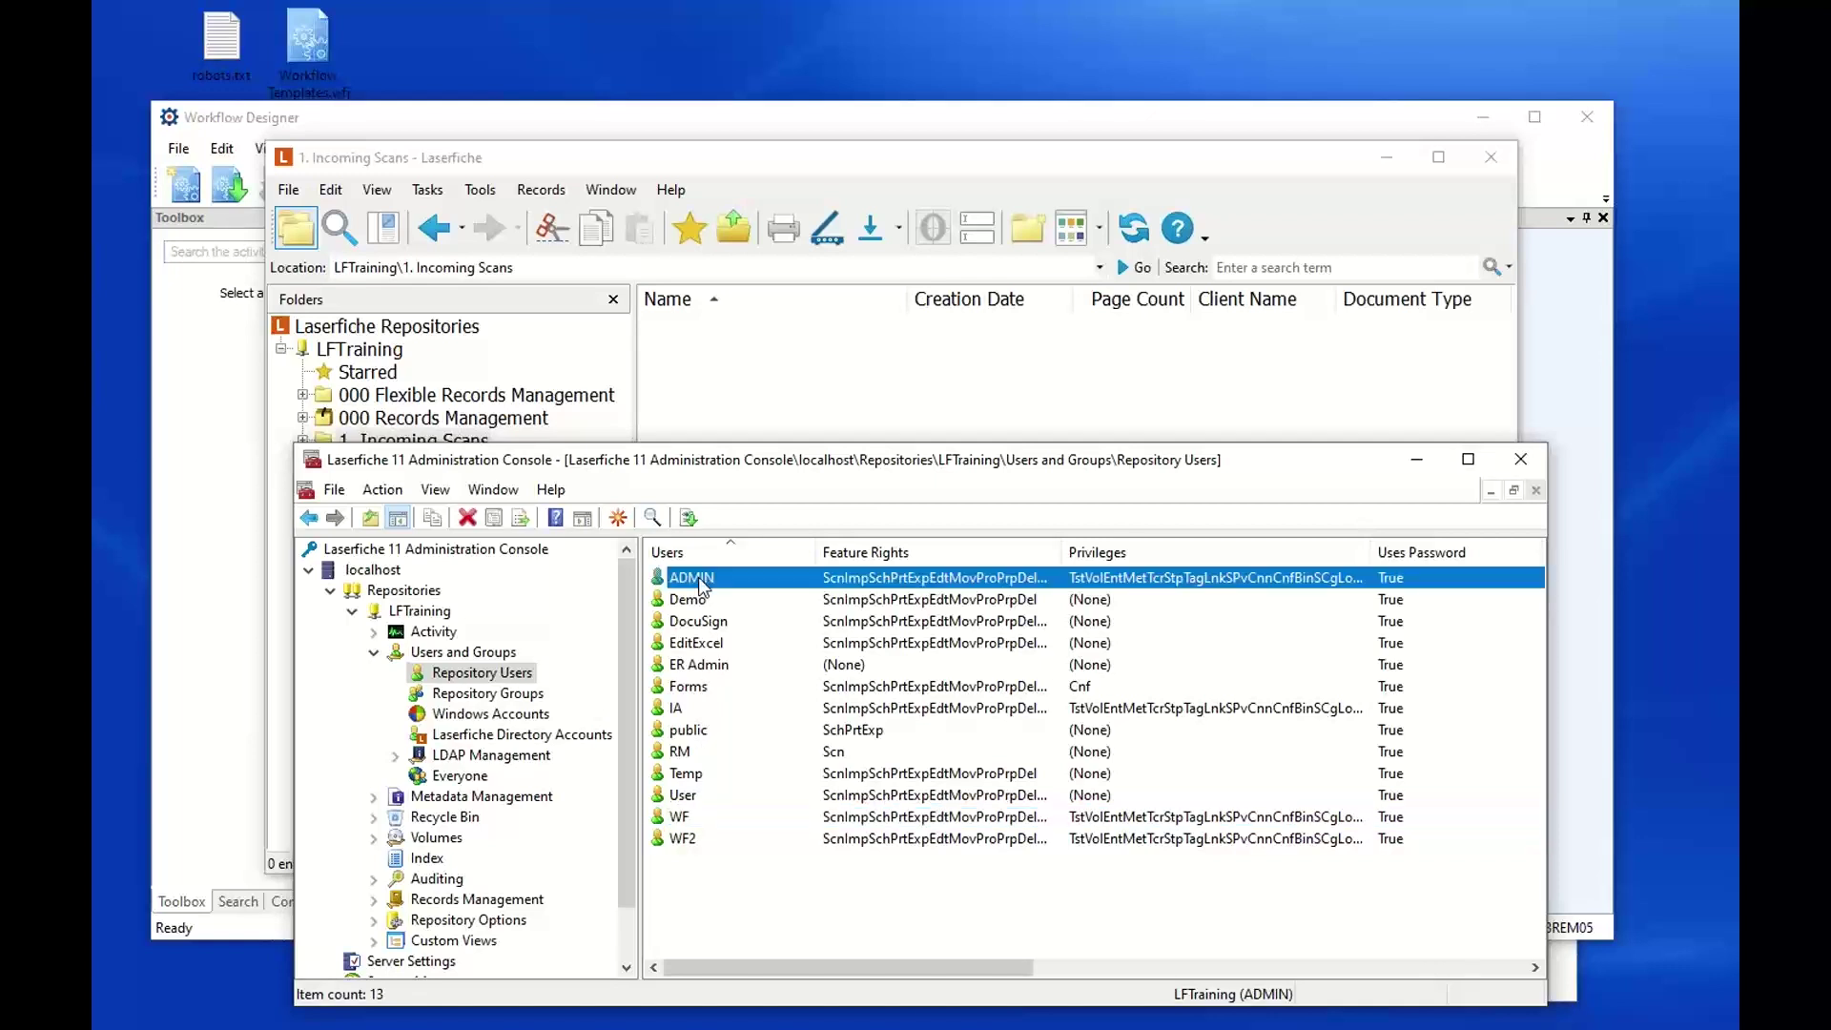
left_click(680, 818)
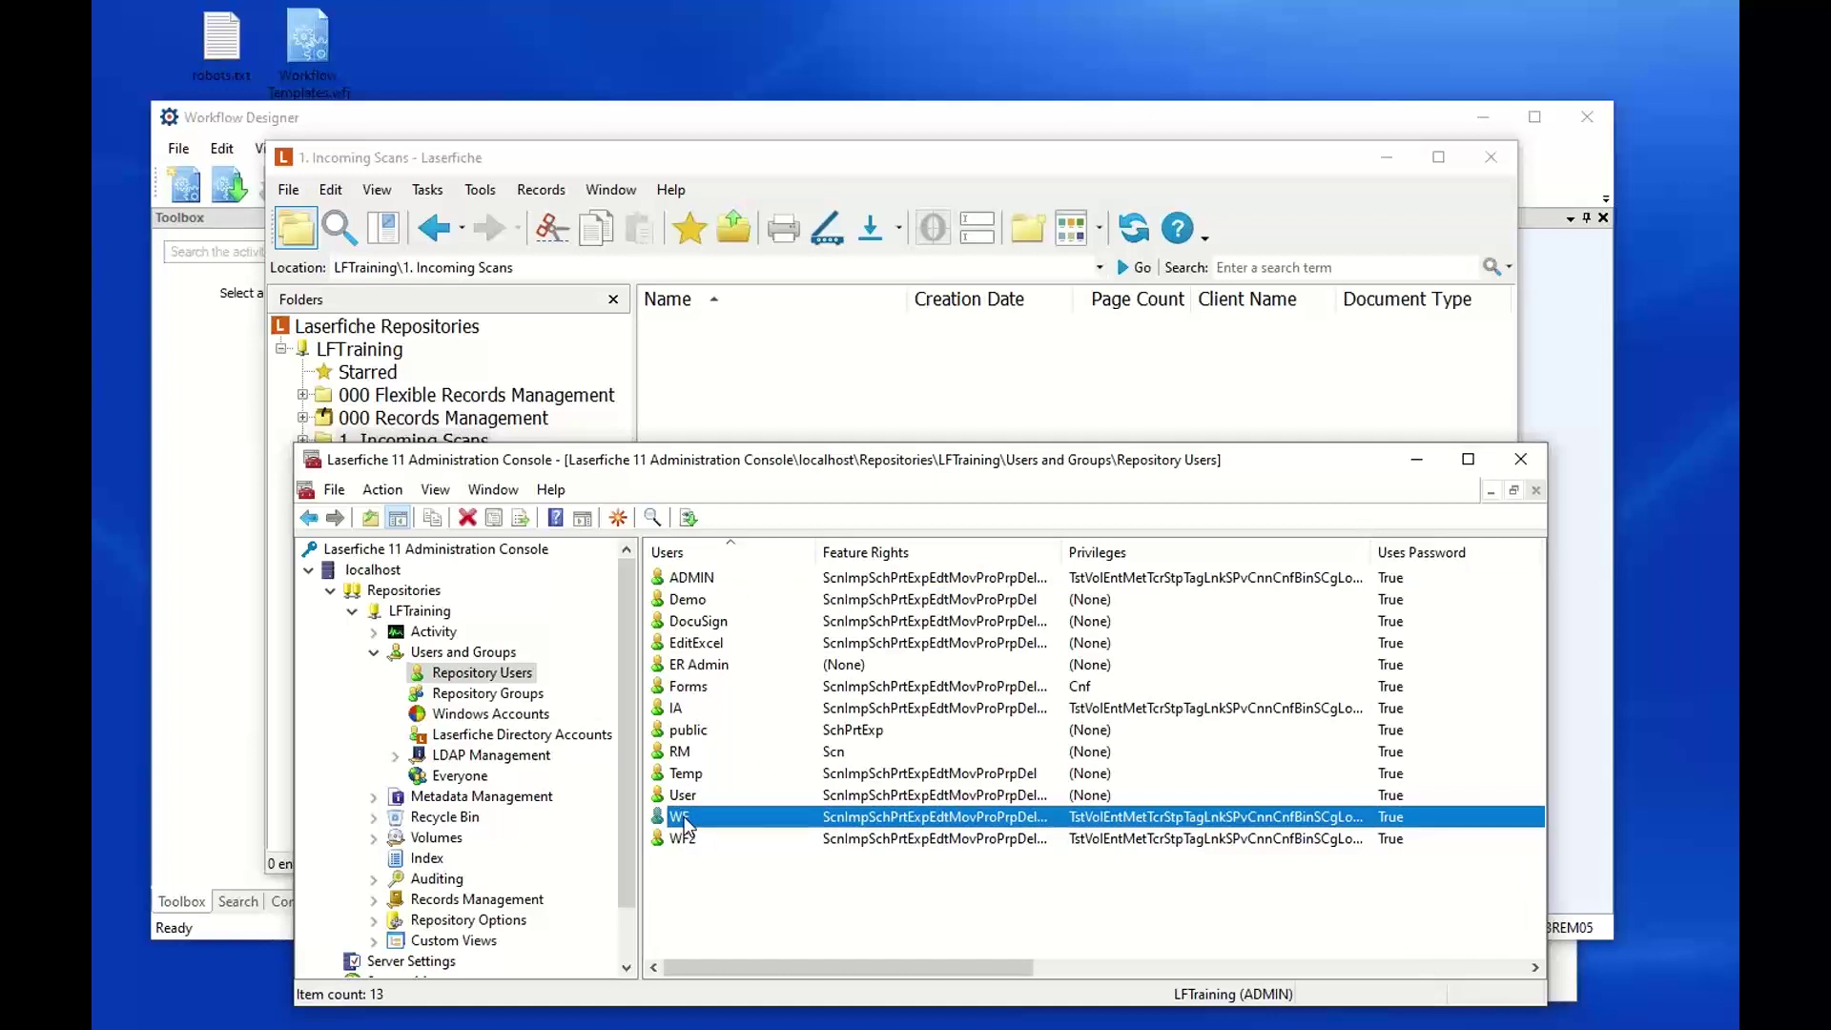
double_click(685, 821)
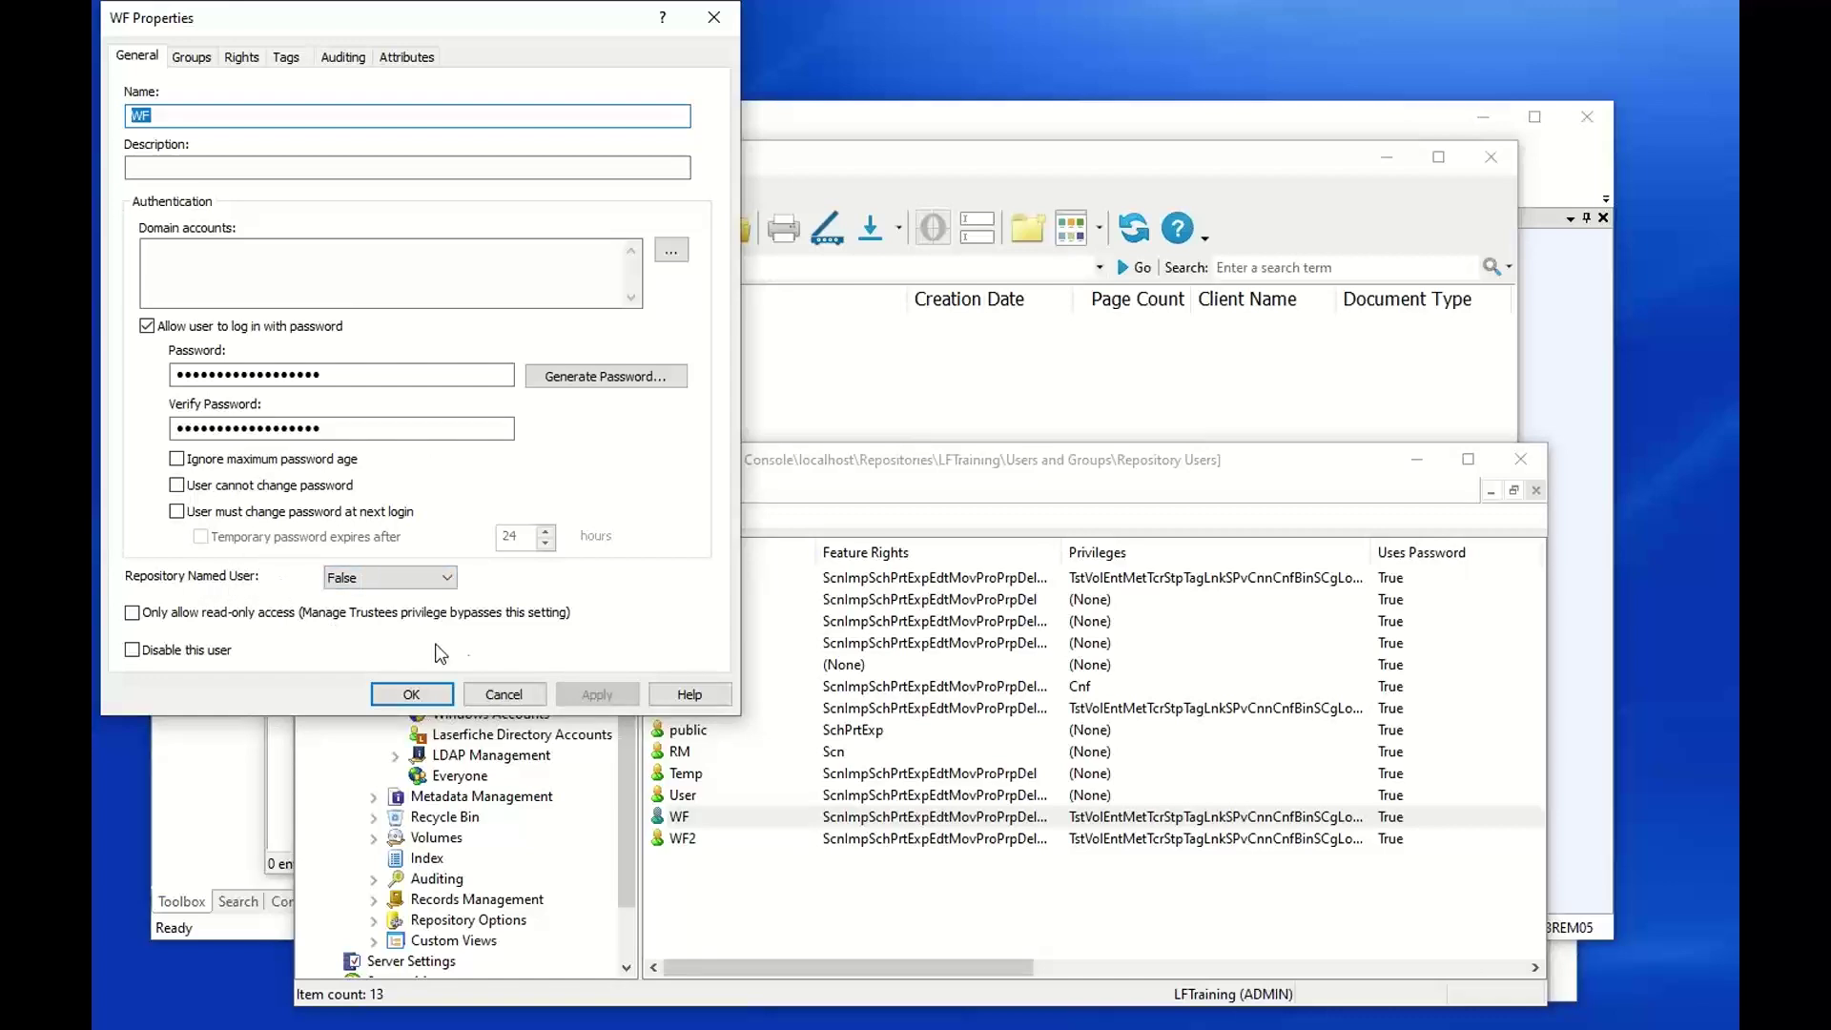
left_click(489, 694)
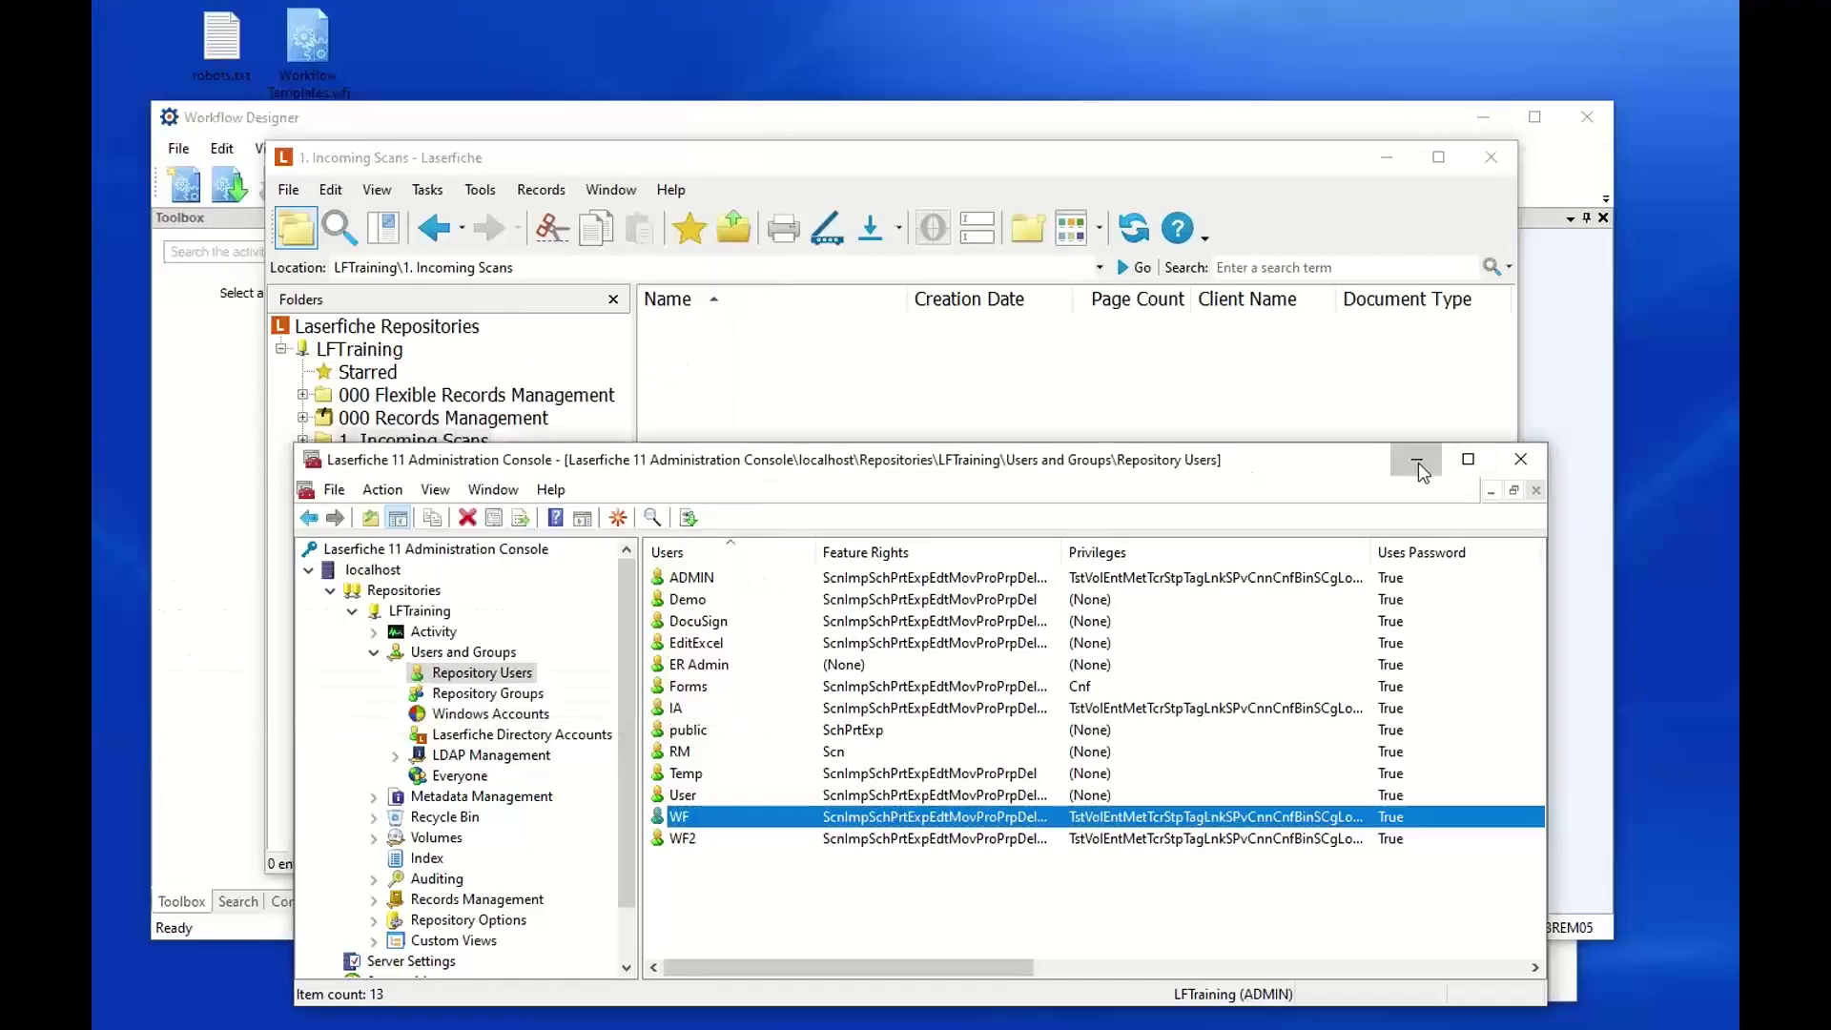
left_click(1418, 460)
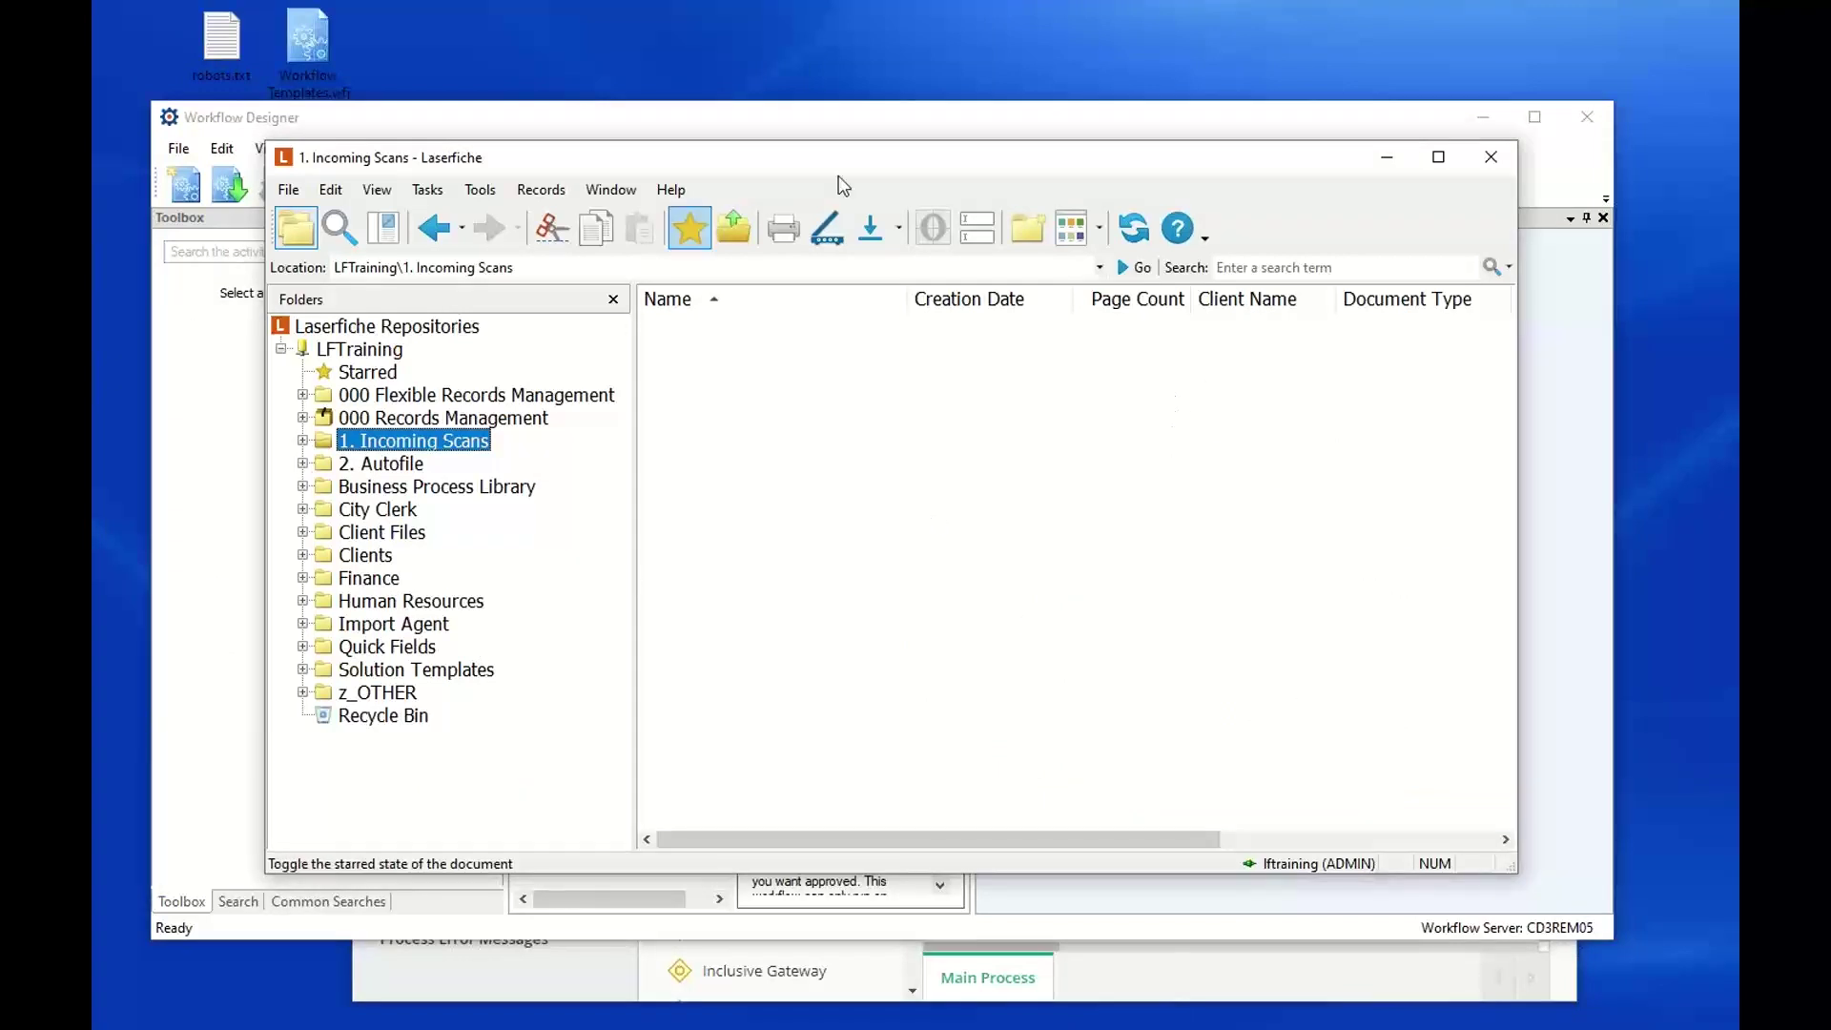
left_click(893, 122)
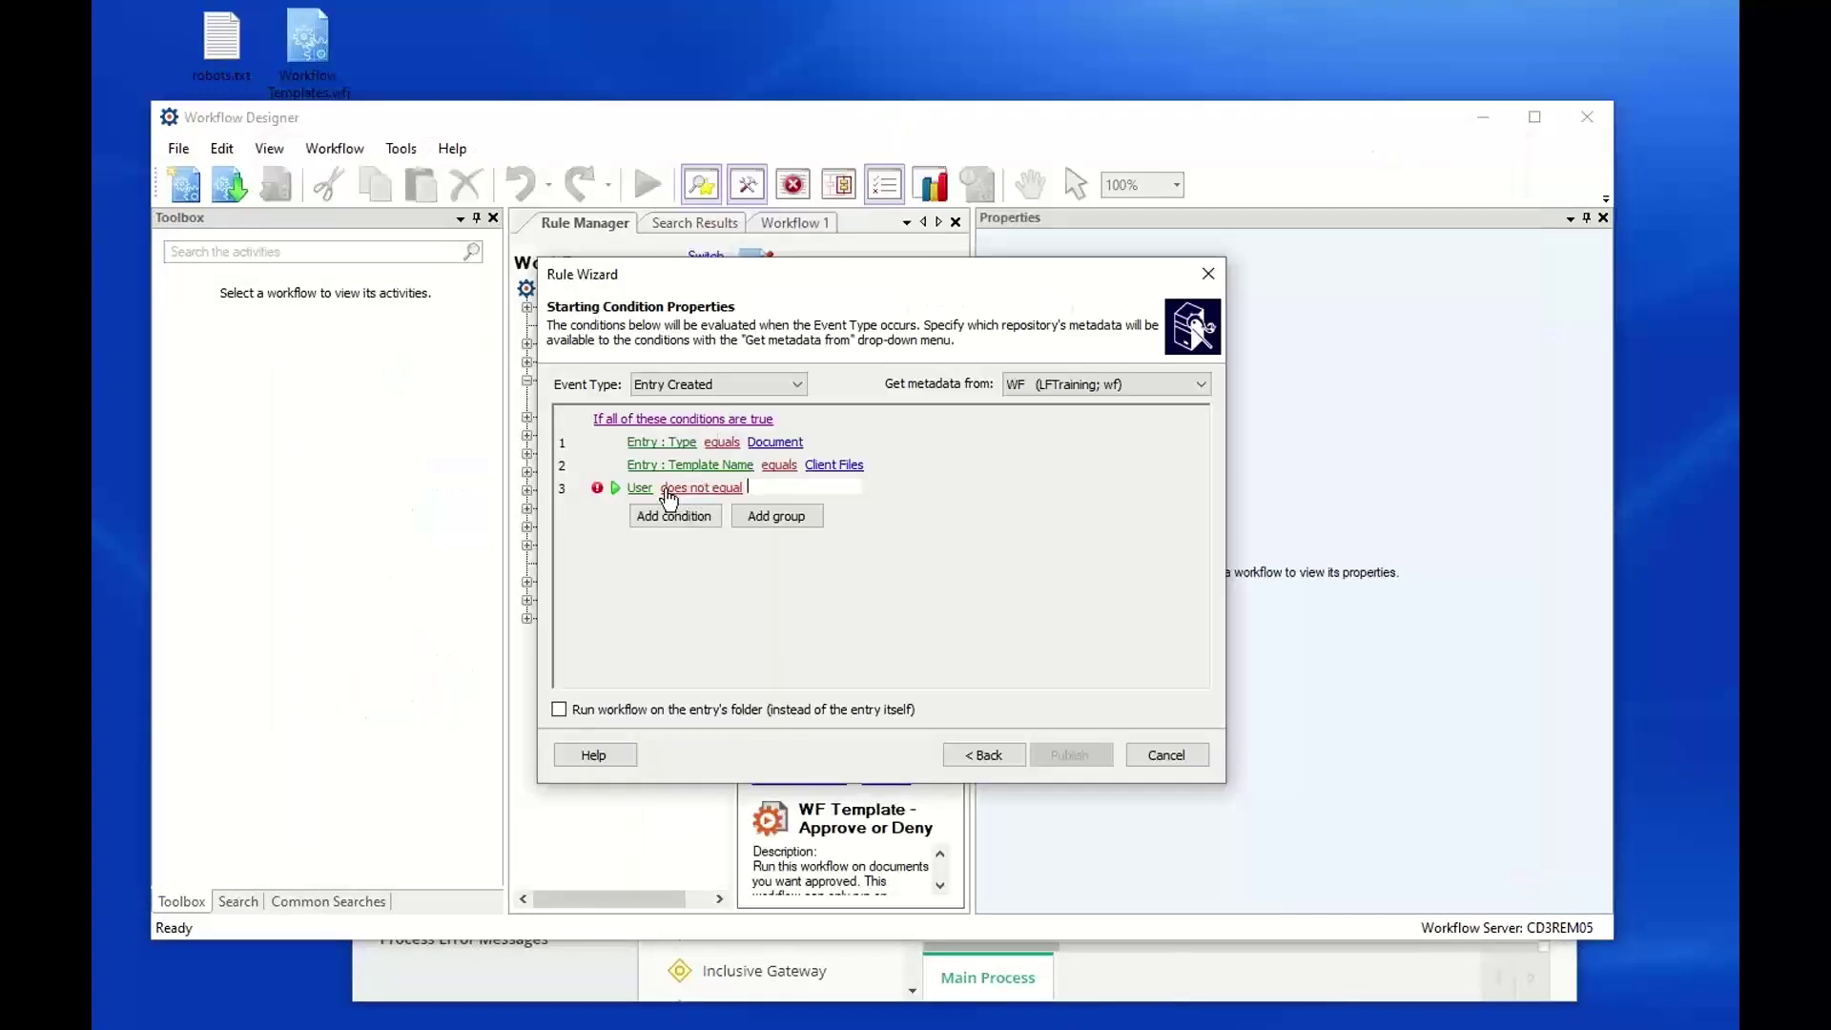
- Set the User condition's value to WF
left_click(769, 490)
type("WF")
left_click(903, 545)
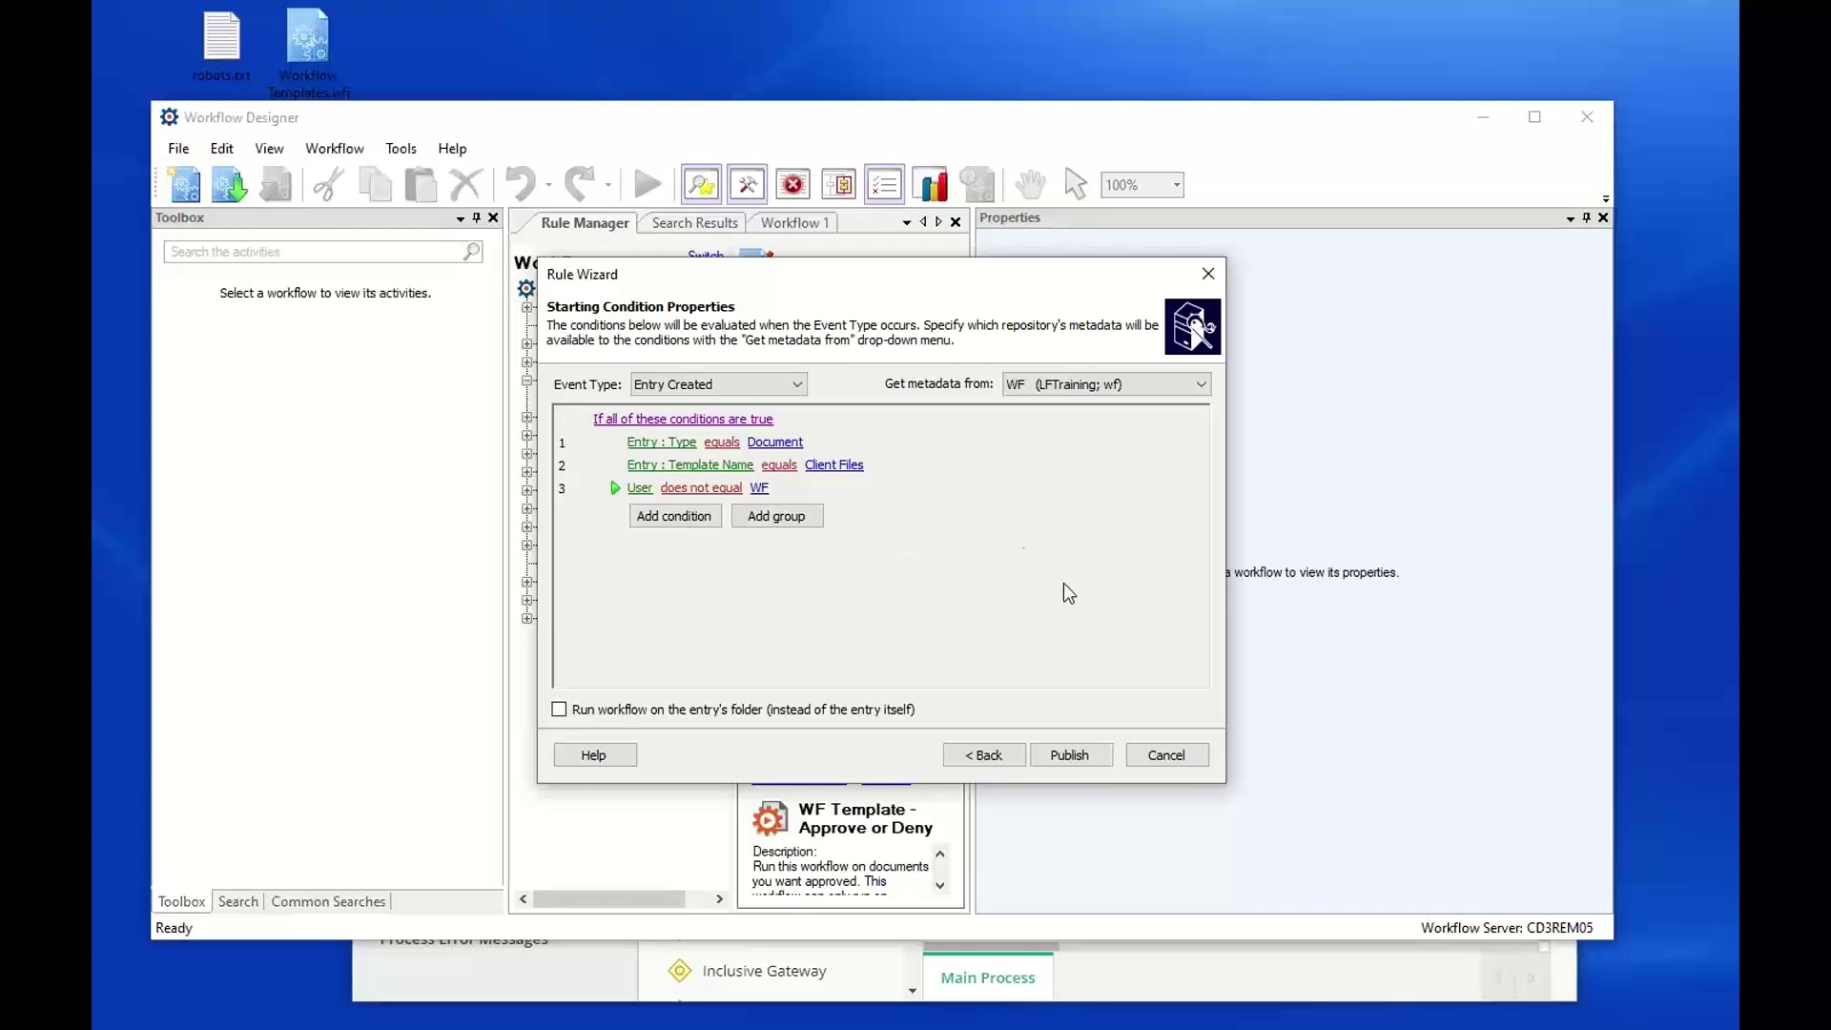
- Publish the rule and advance to the next webinar slide
left_click(1171, 753)
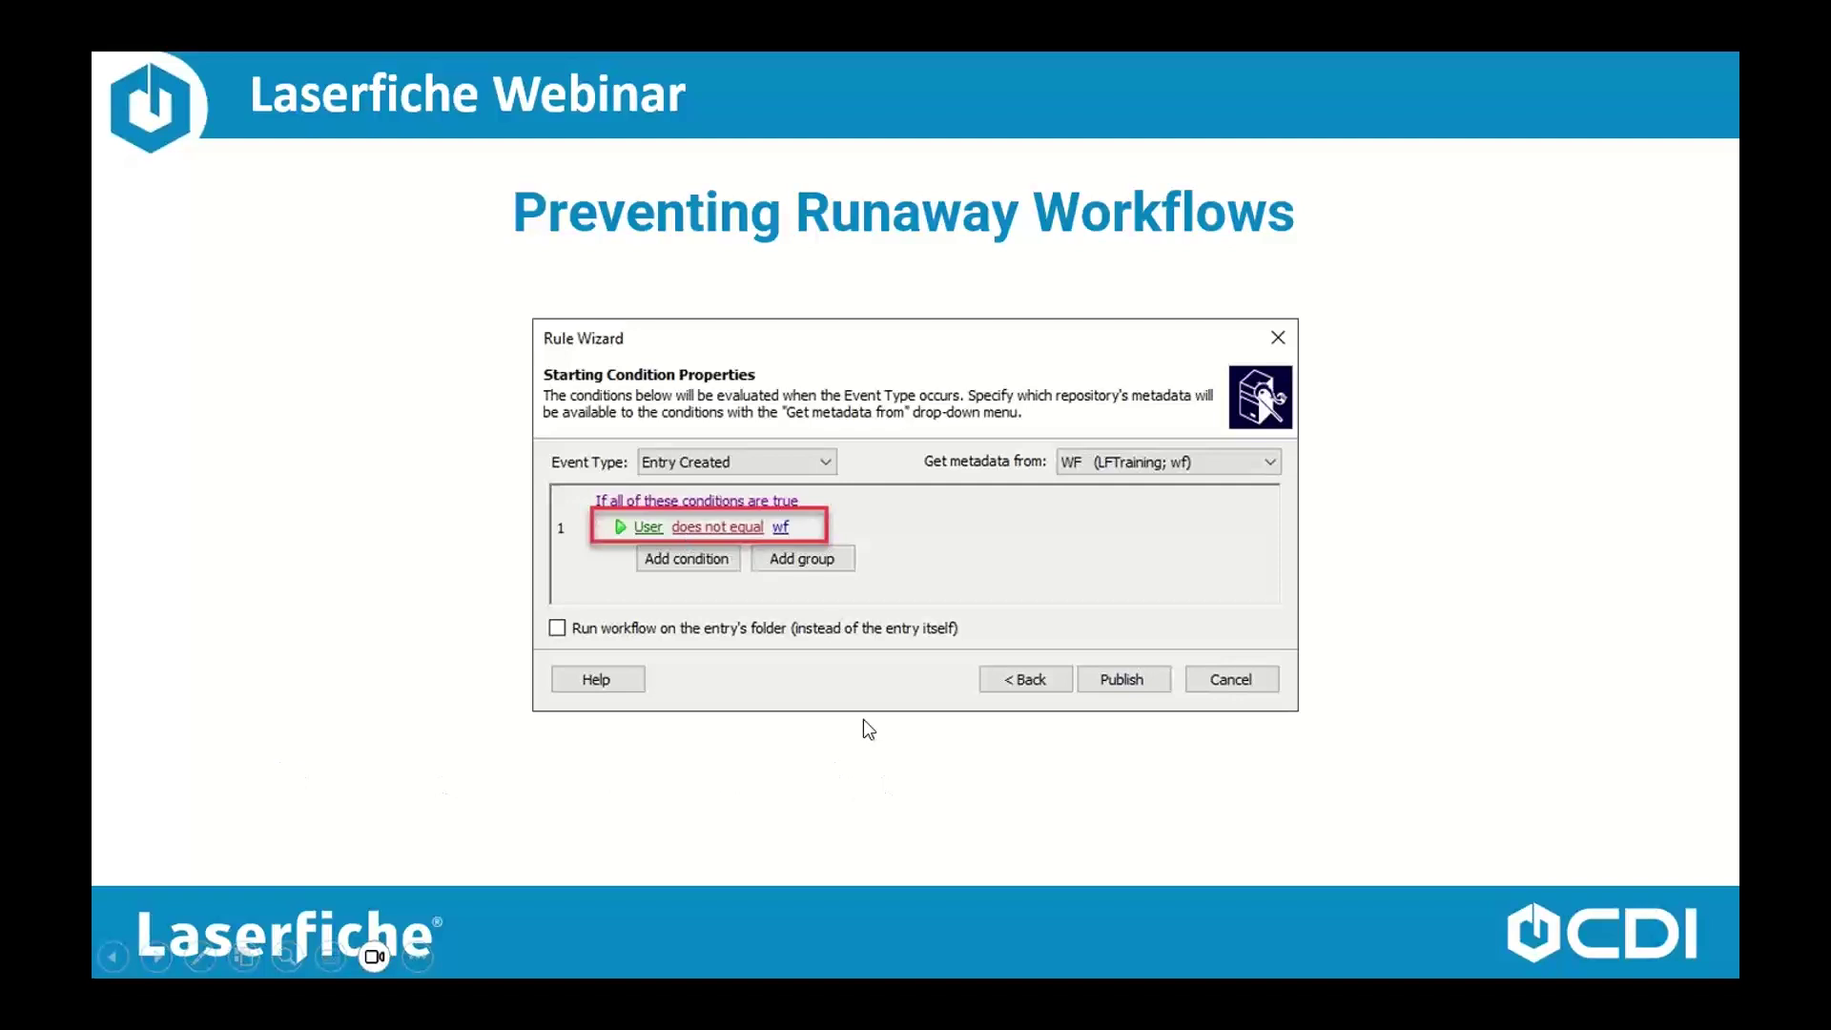
left_click(846, 792)
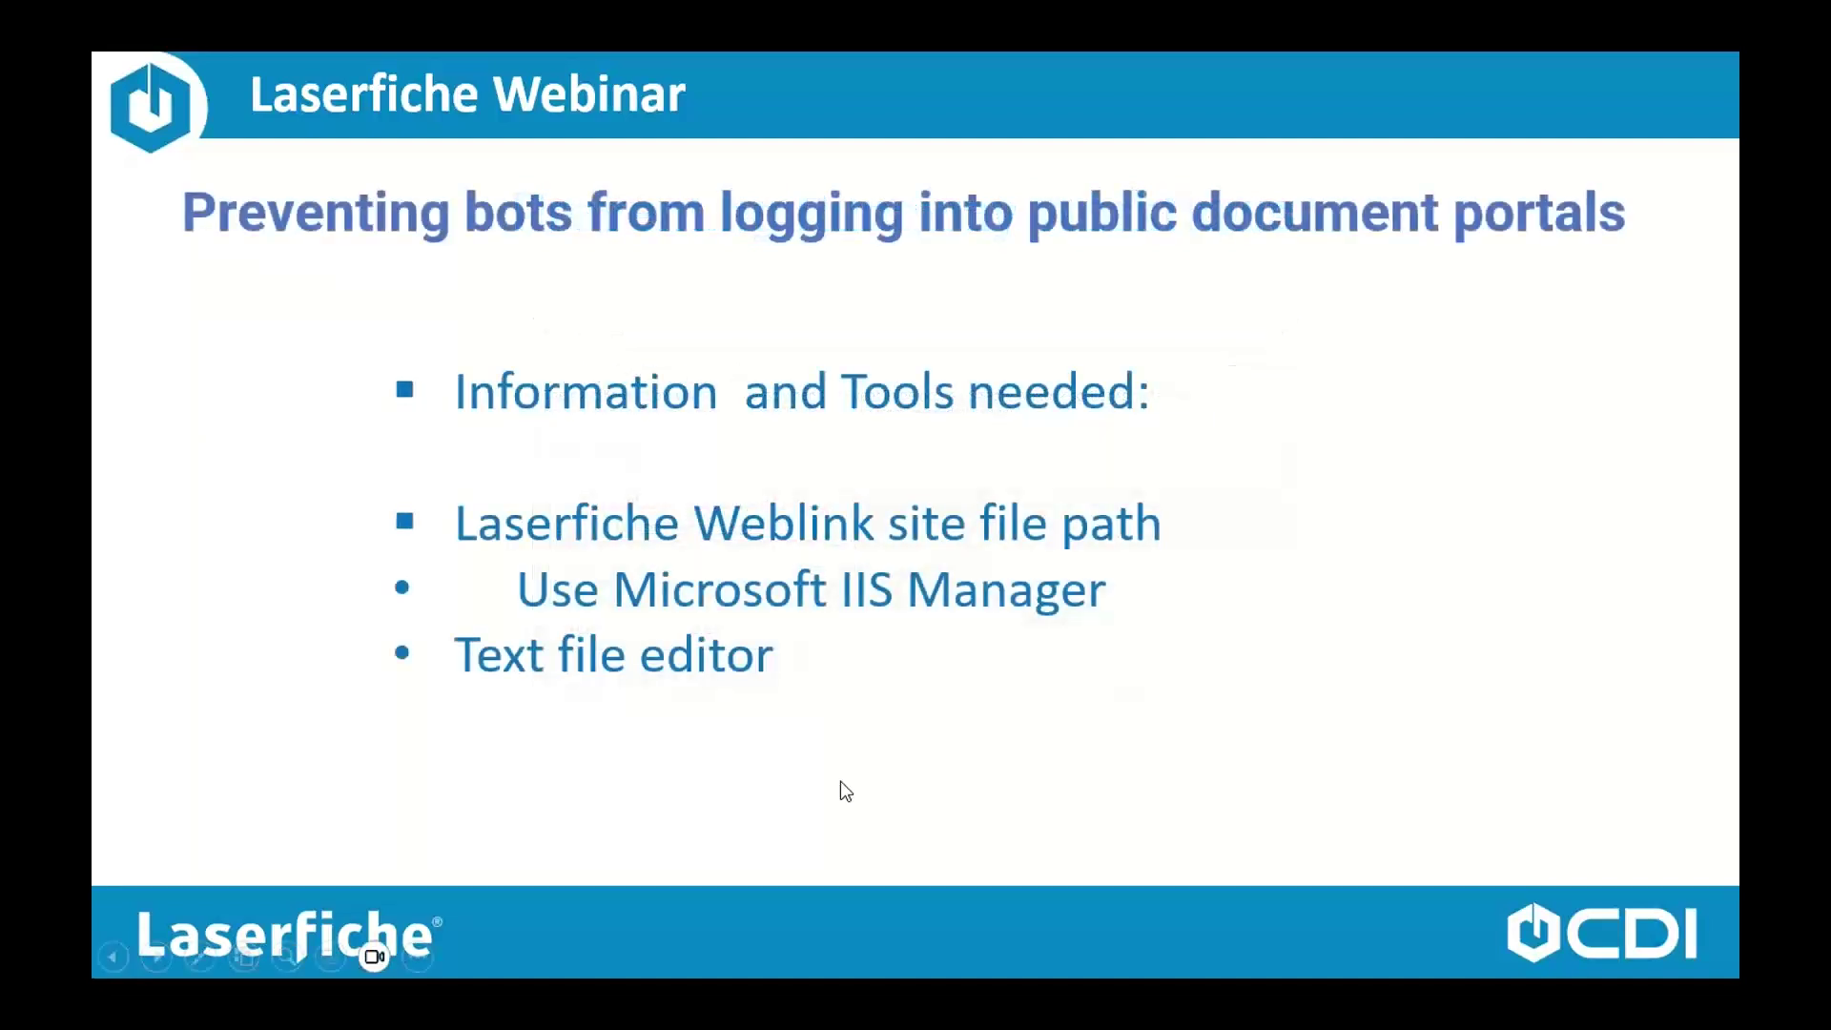
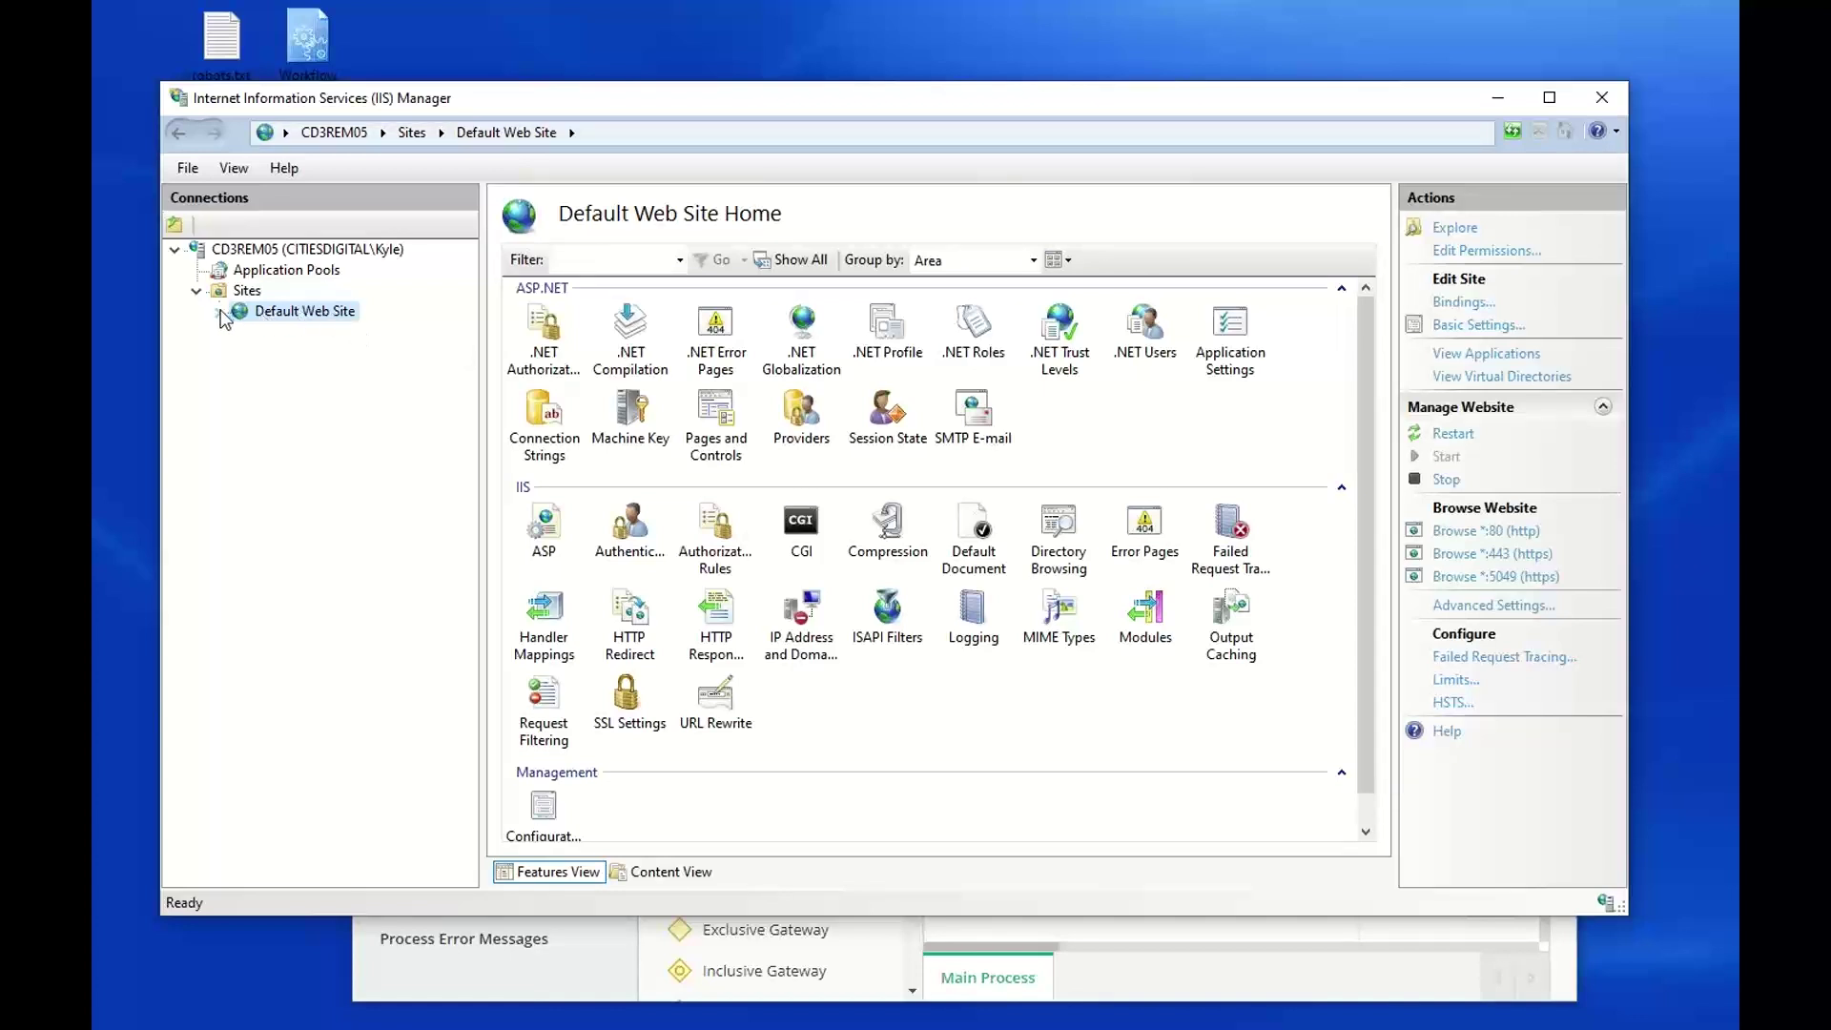
- Select Default Web Site in IIS Manager and bring up its context menu
left_click(288, 313)
left_click_drag(525, 106, 521, 159)
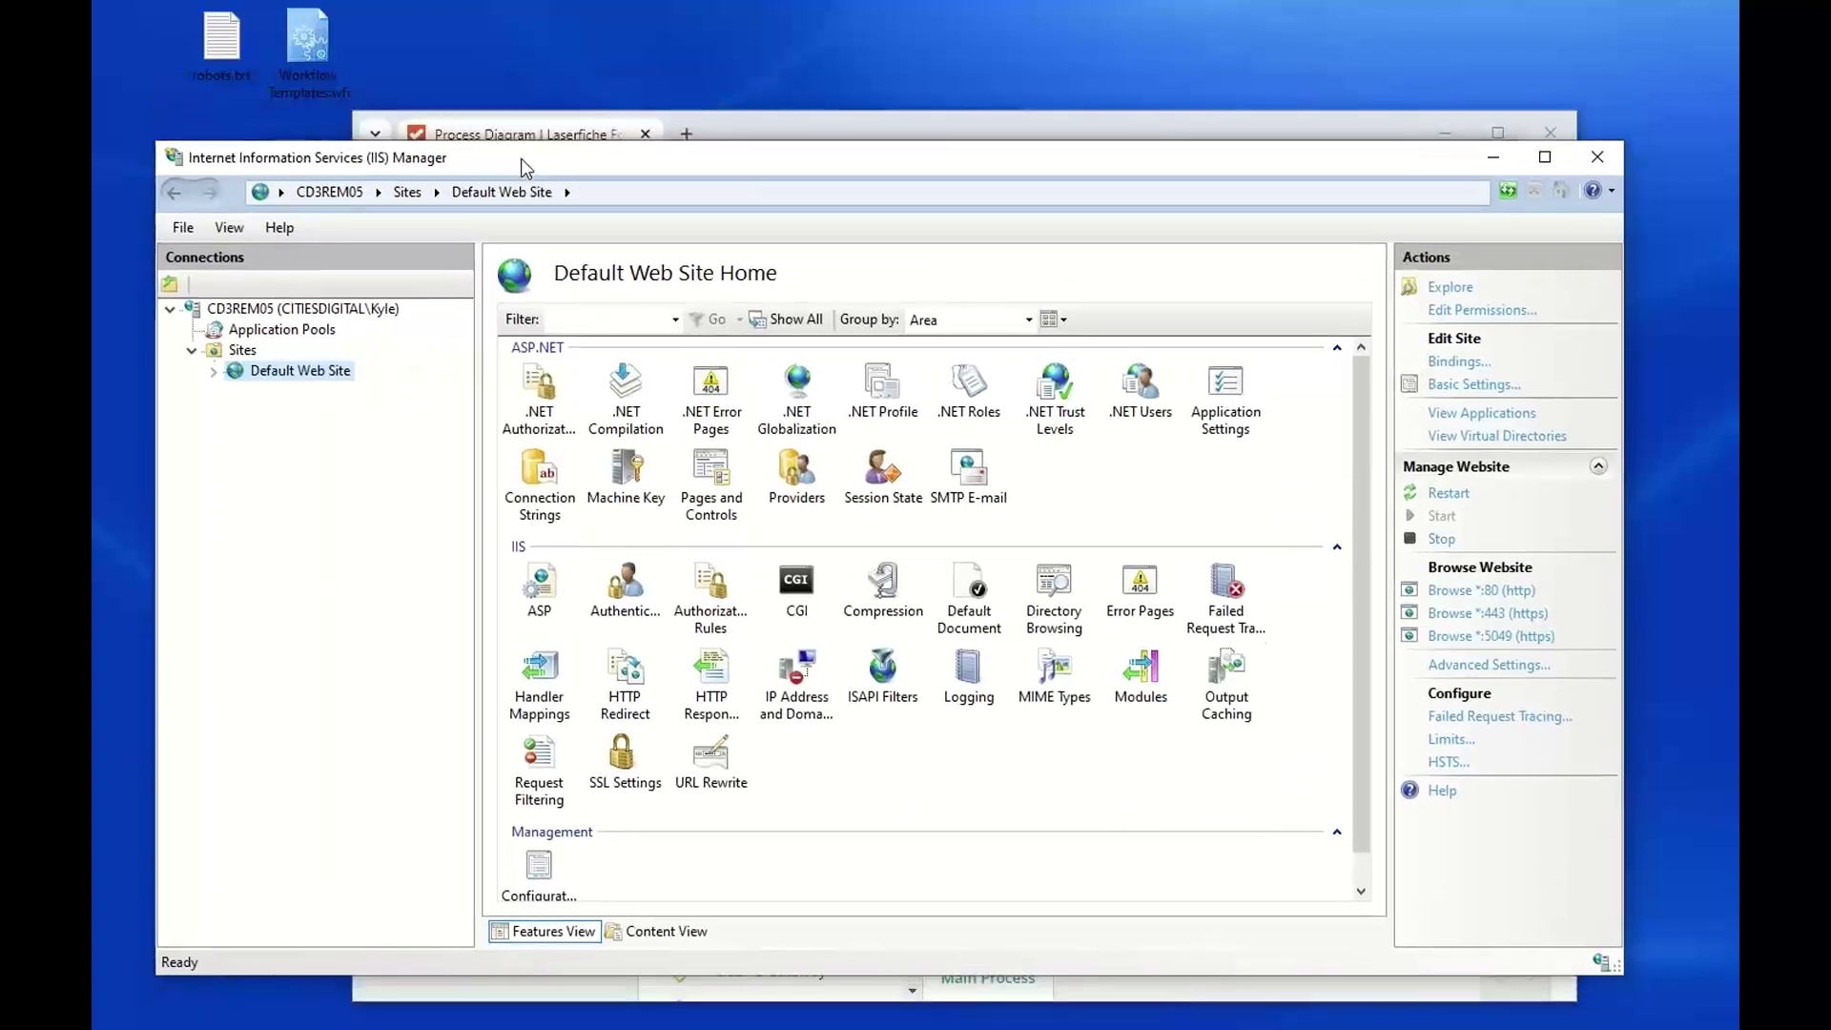
right_click(295, 372)
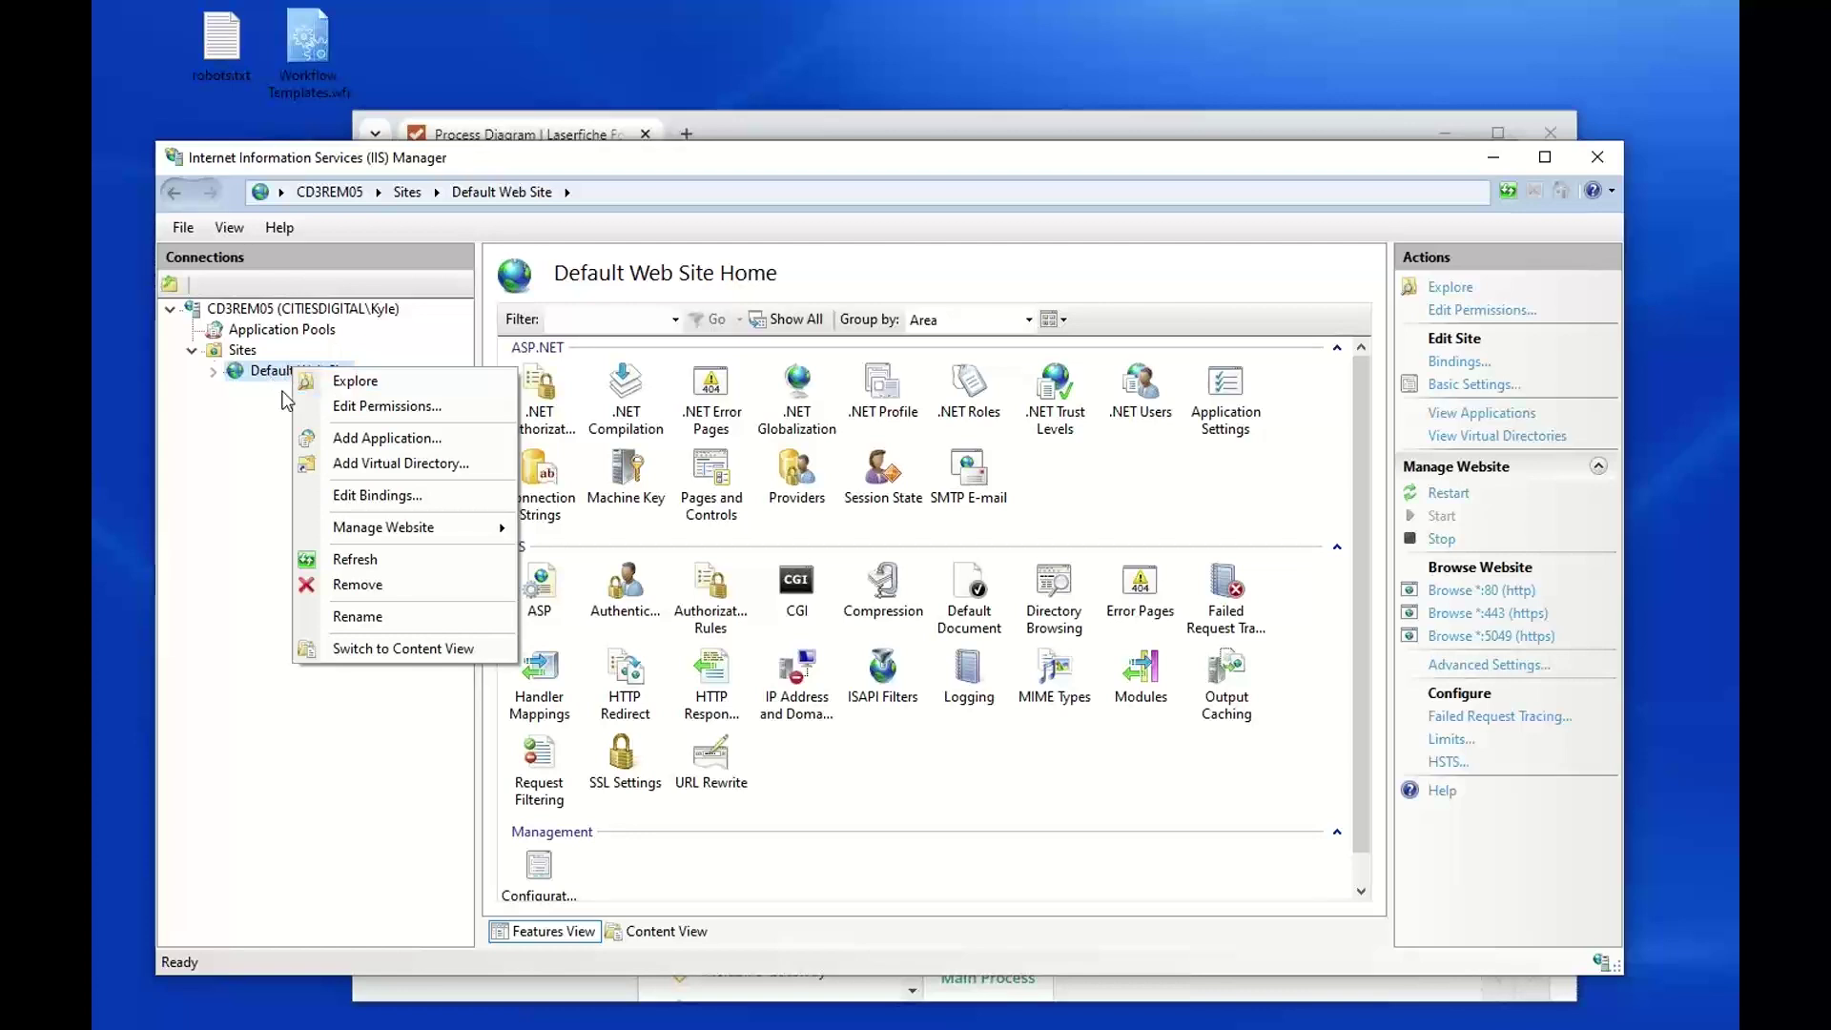
- Open the site's root folder in File Explorer and review its C:\inetpub\wwwroot path
left_click(354, 381)
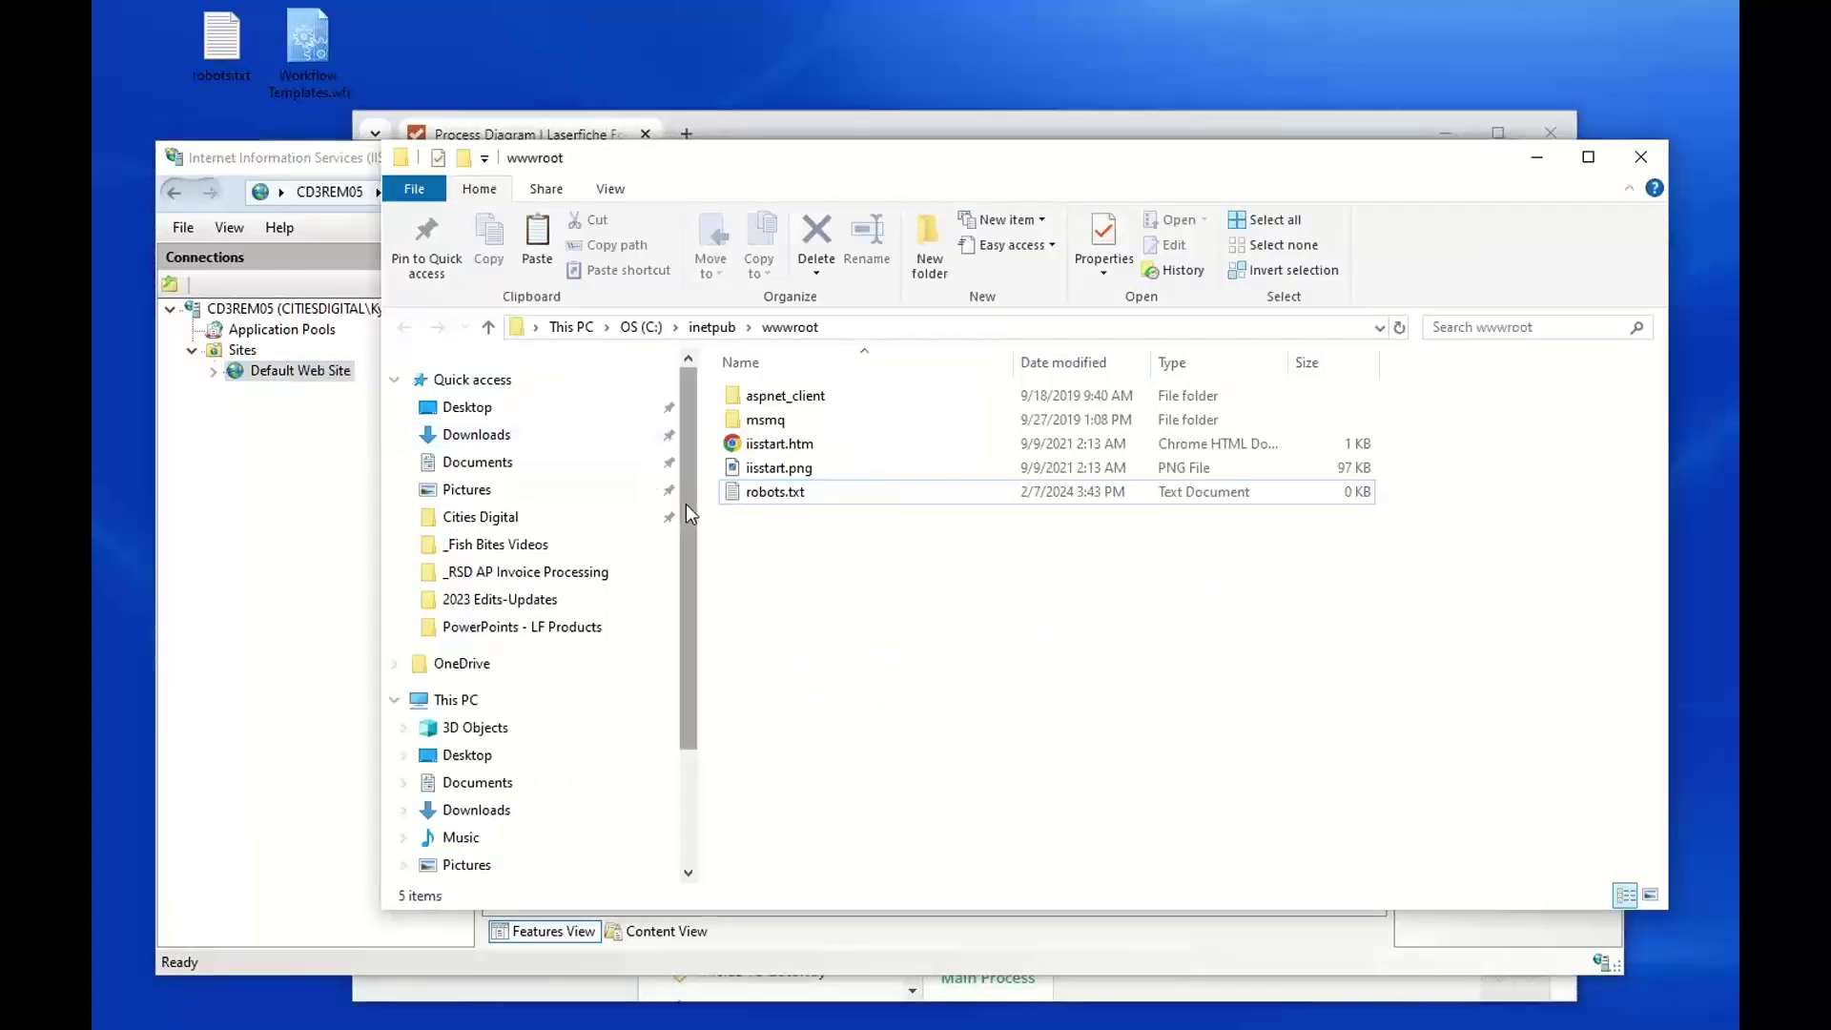
left_click(838, 324)
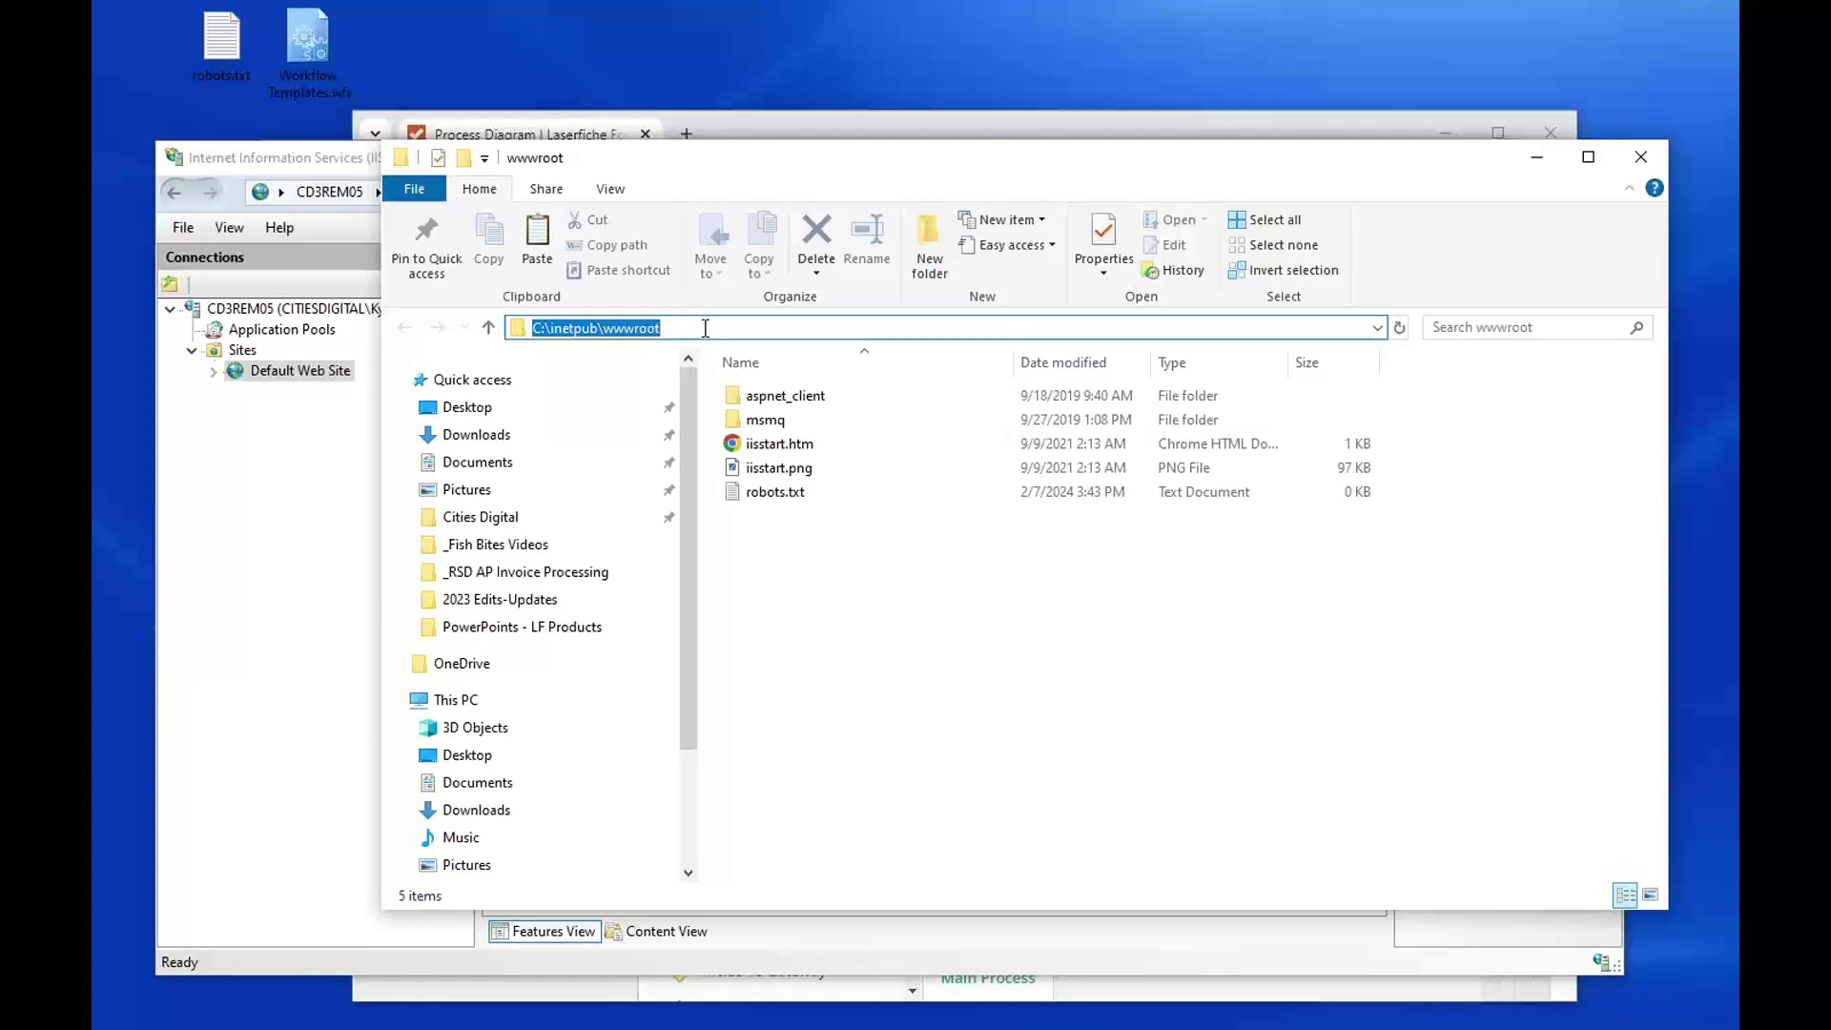
left_click(589, 330)
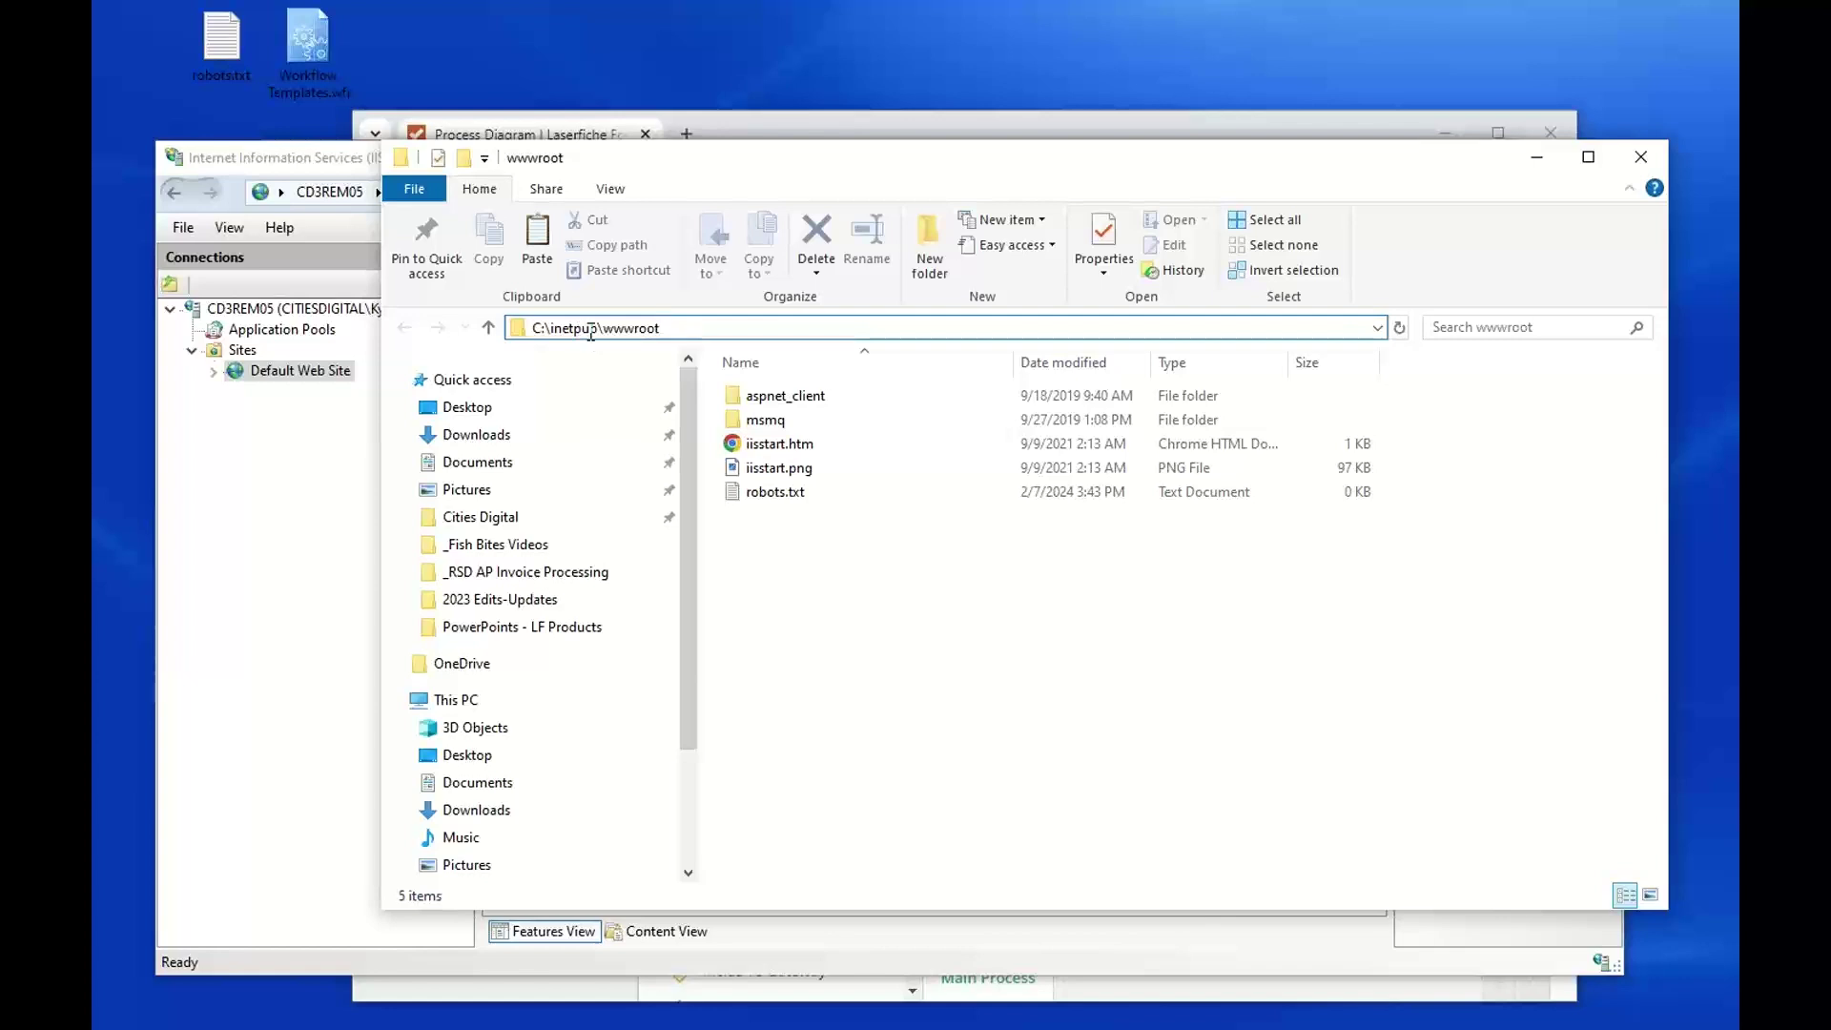
left_click(697, 328)
left_click(806, 617)
- Open wwwroot's robots.txt, confirm it is empty, close it, and select the desktop robots.txt
left_click(775, 494)
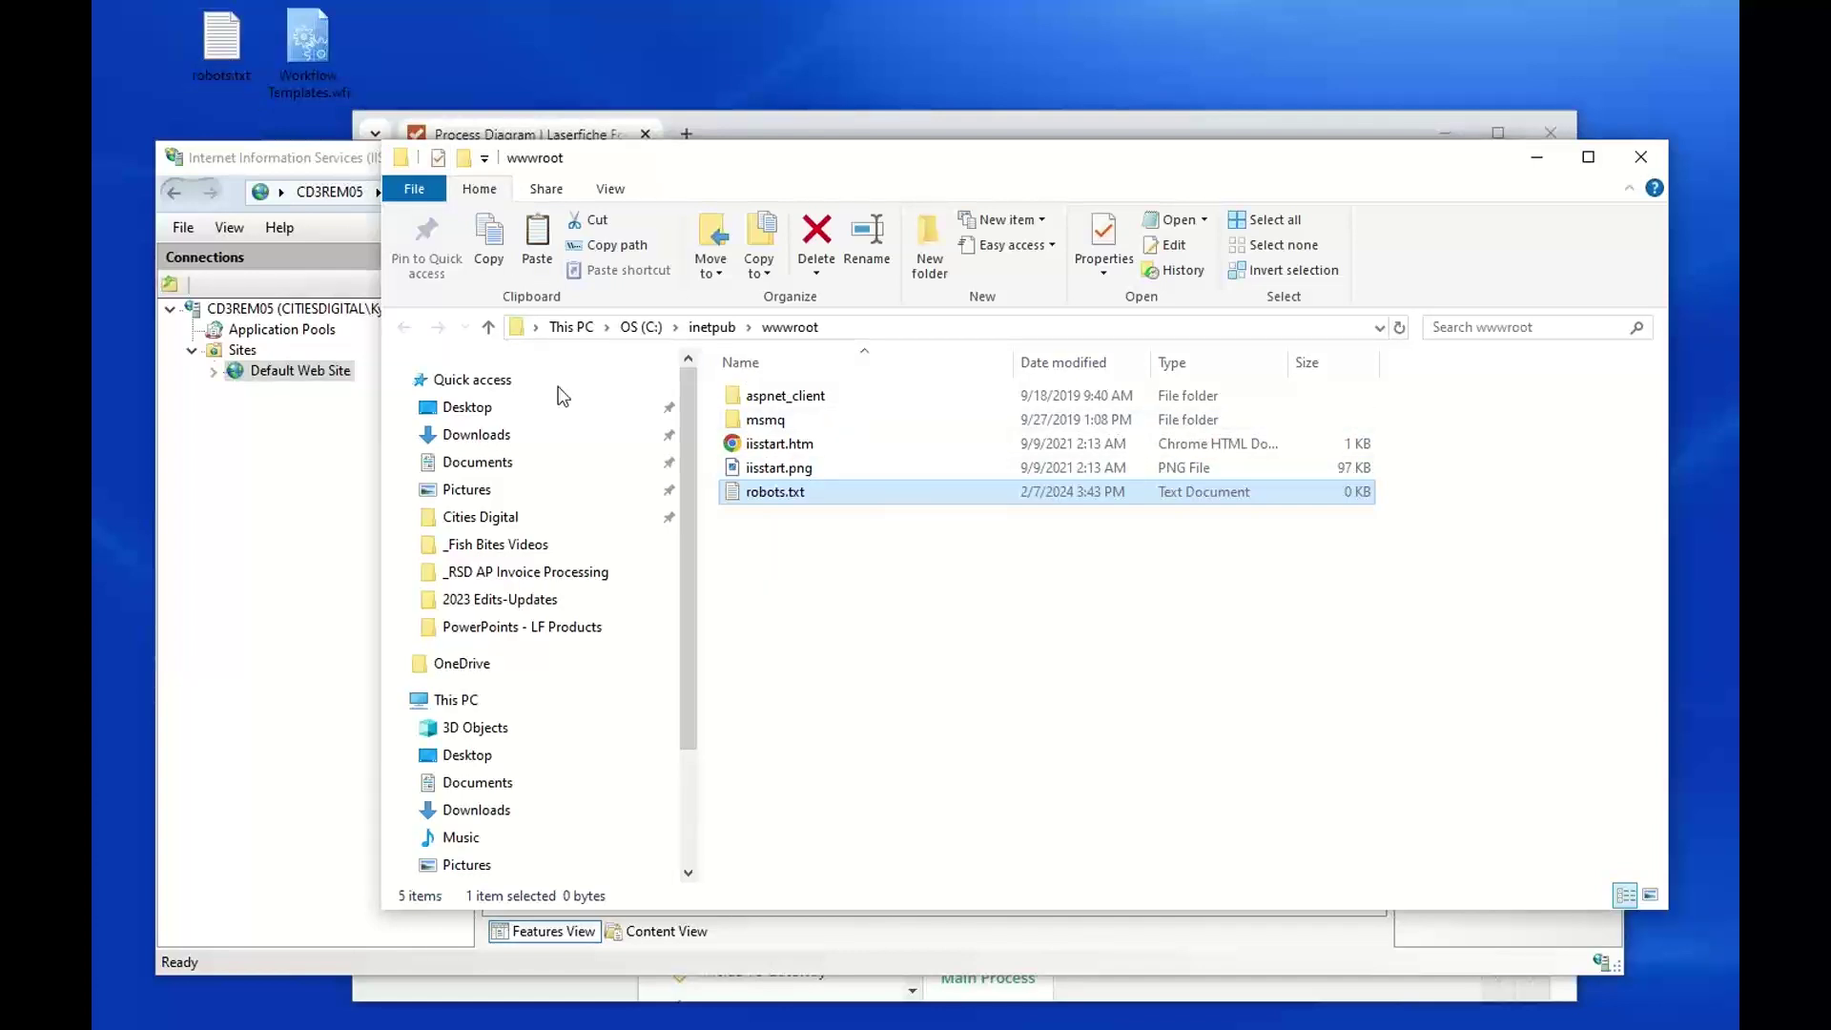
double_click(772, 491)
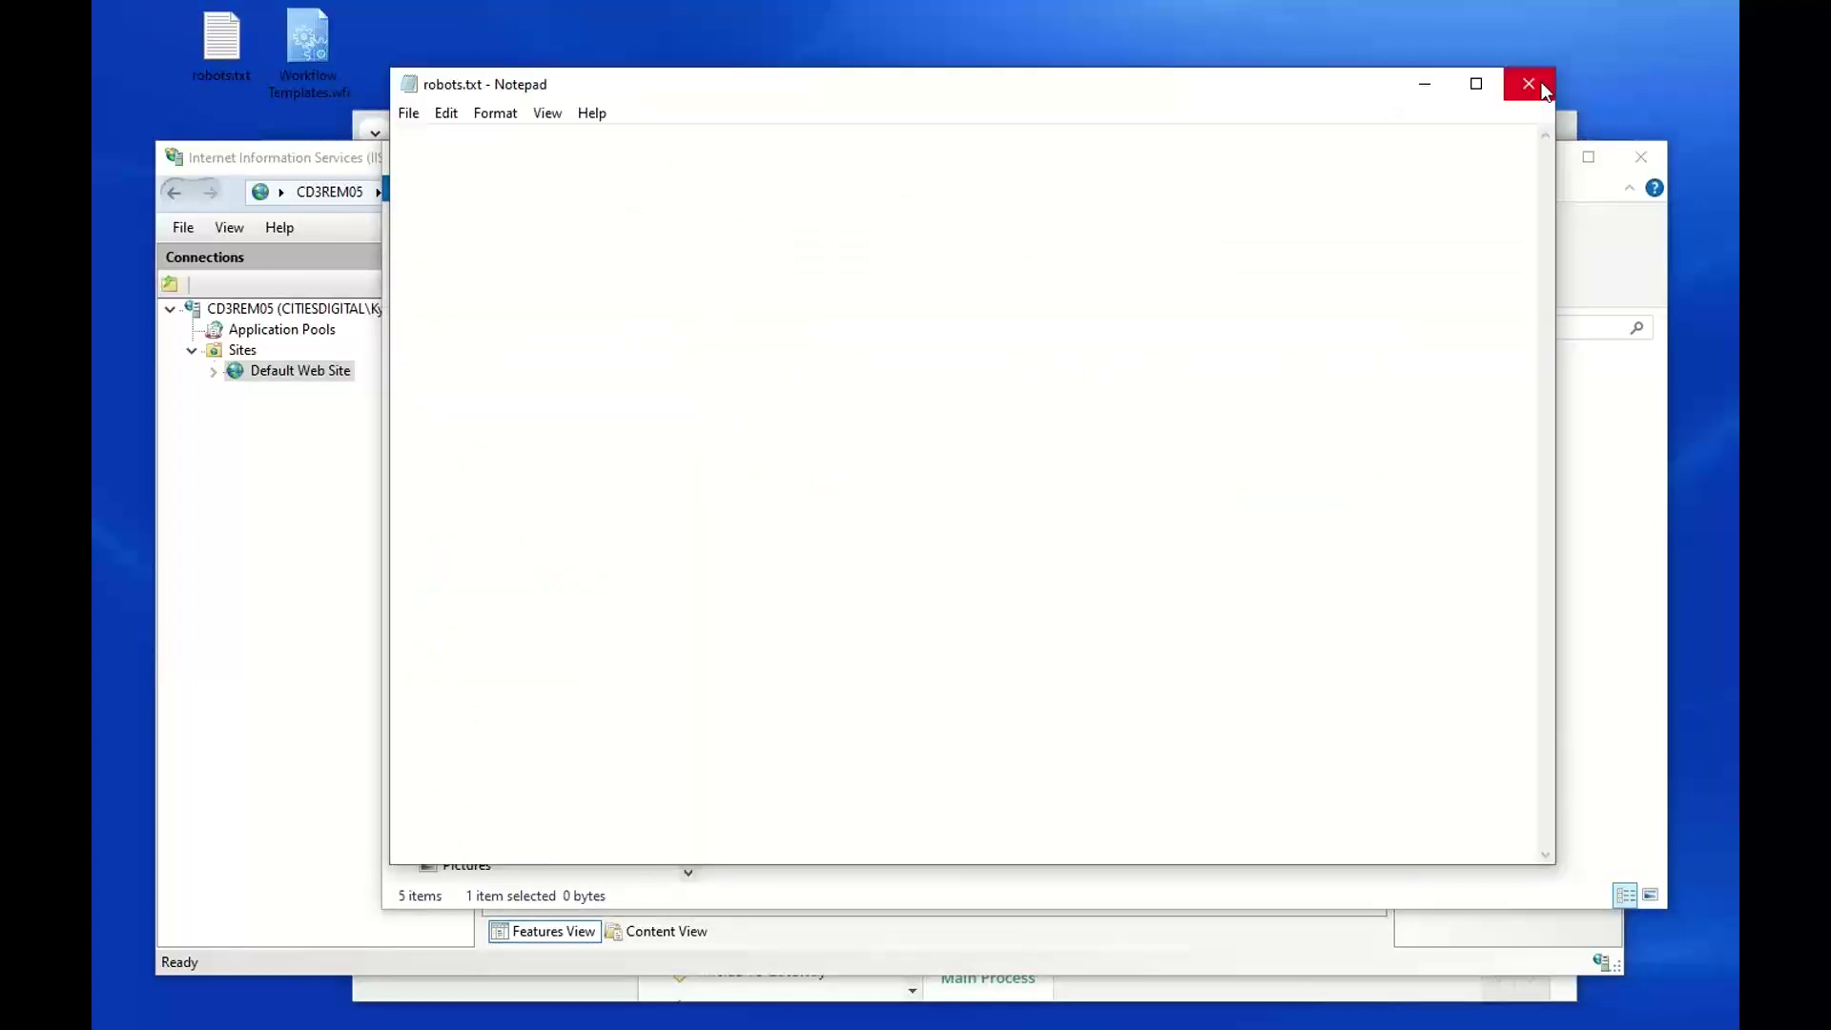
left_click(1529, 84)
left_click(222, 47)
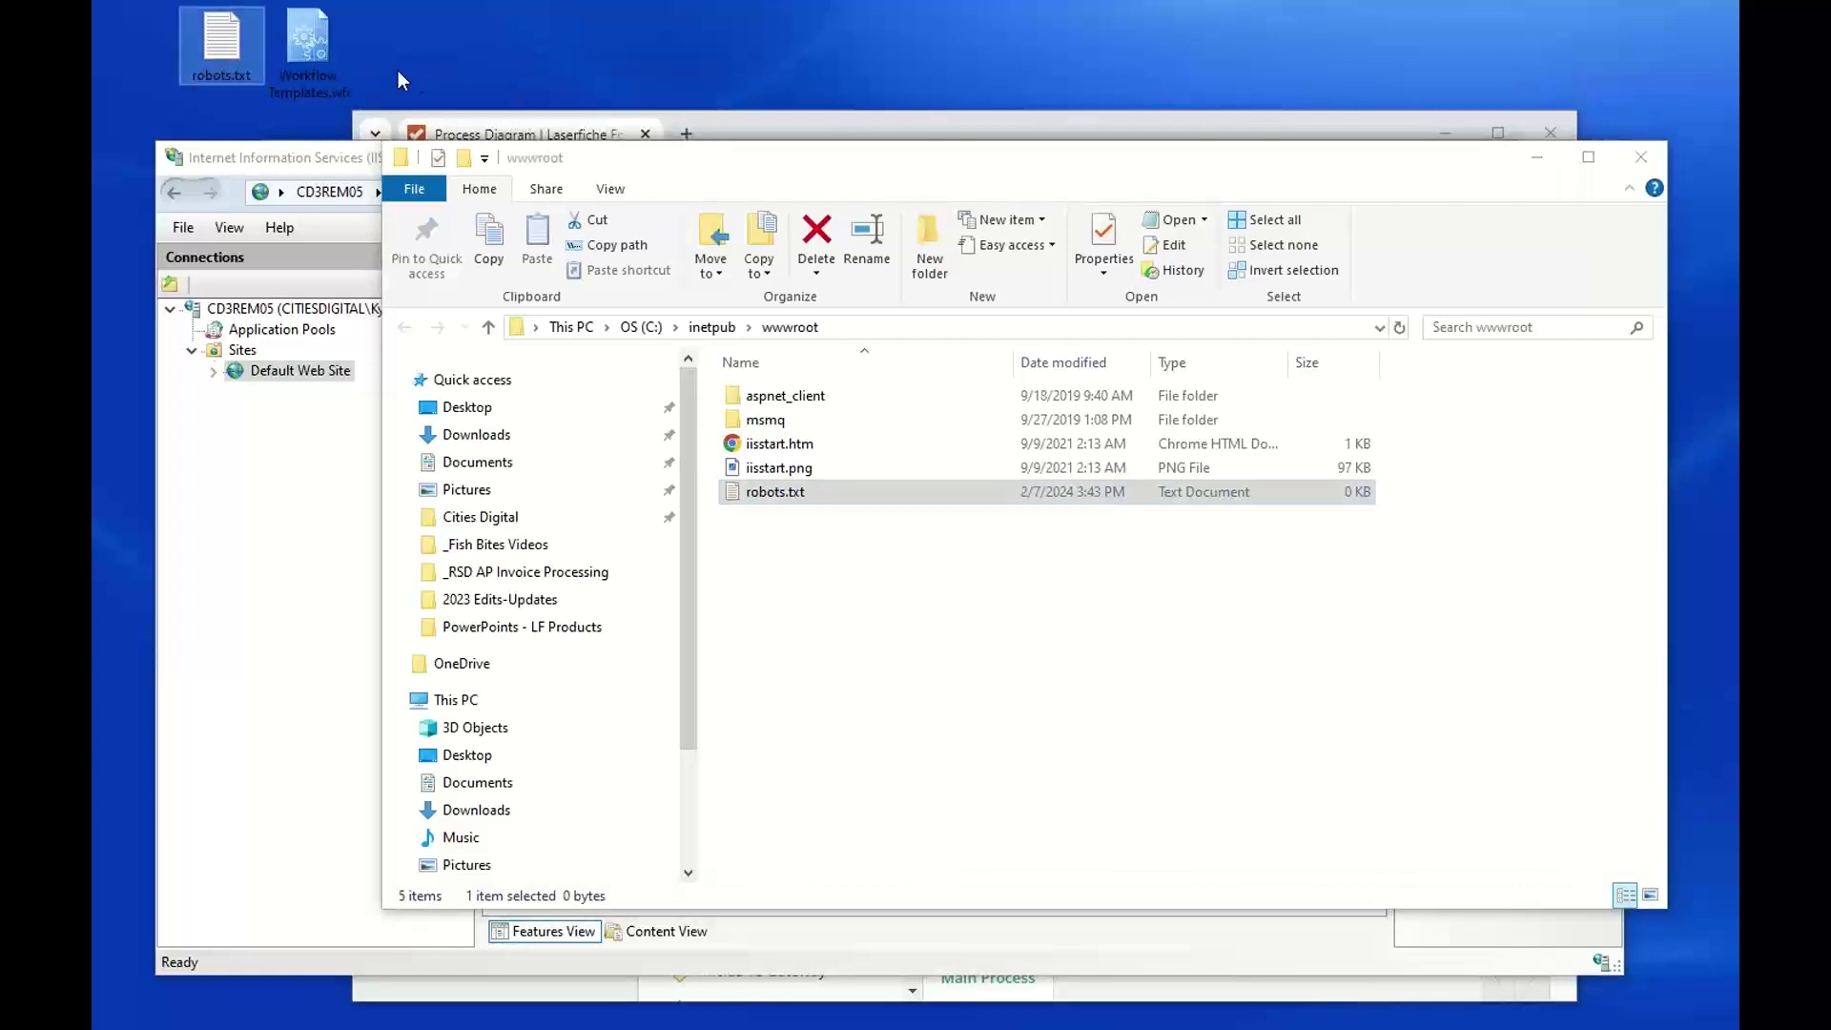
- Walk through the comment, 'user-agent: *' and 'disallow: /Weblink' lines of the prepared robots.txt
left_click_drag(722, 95, 831, 84)
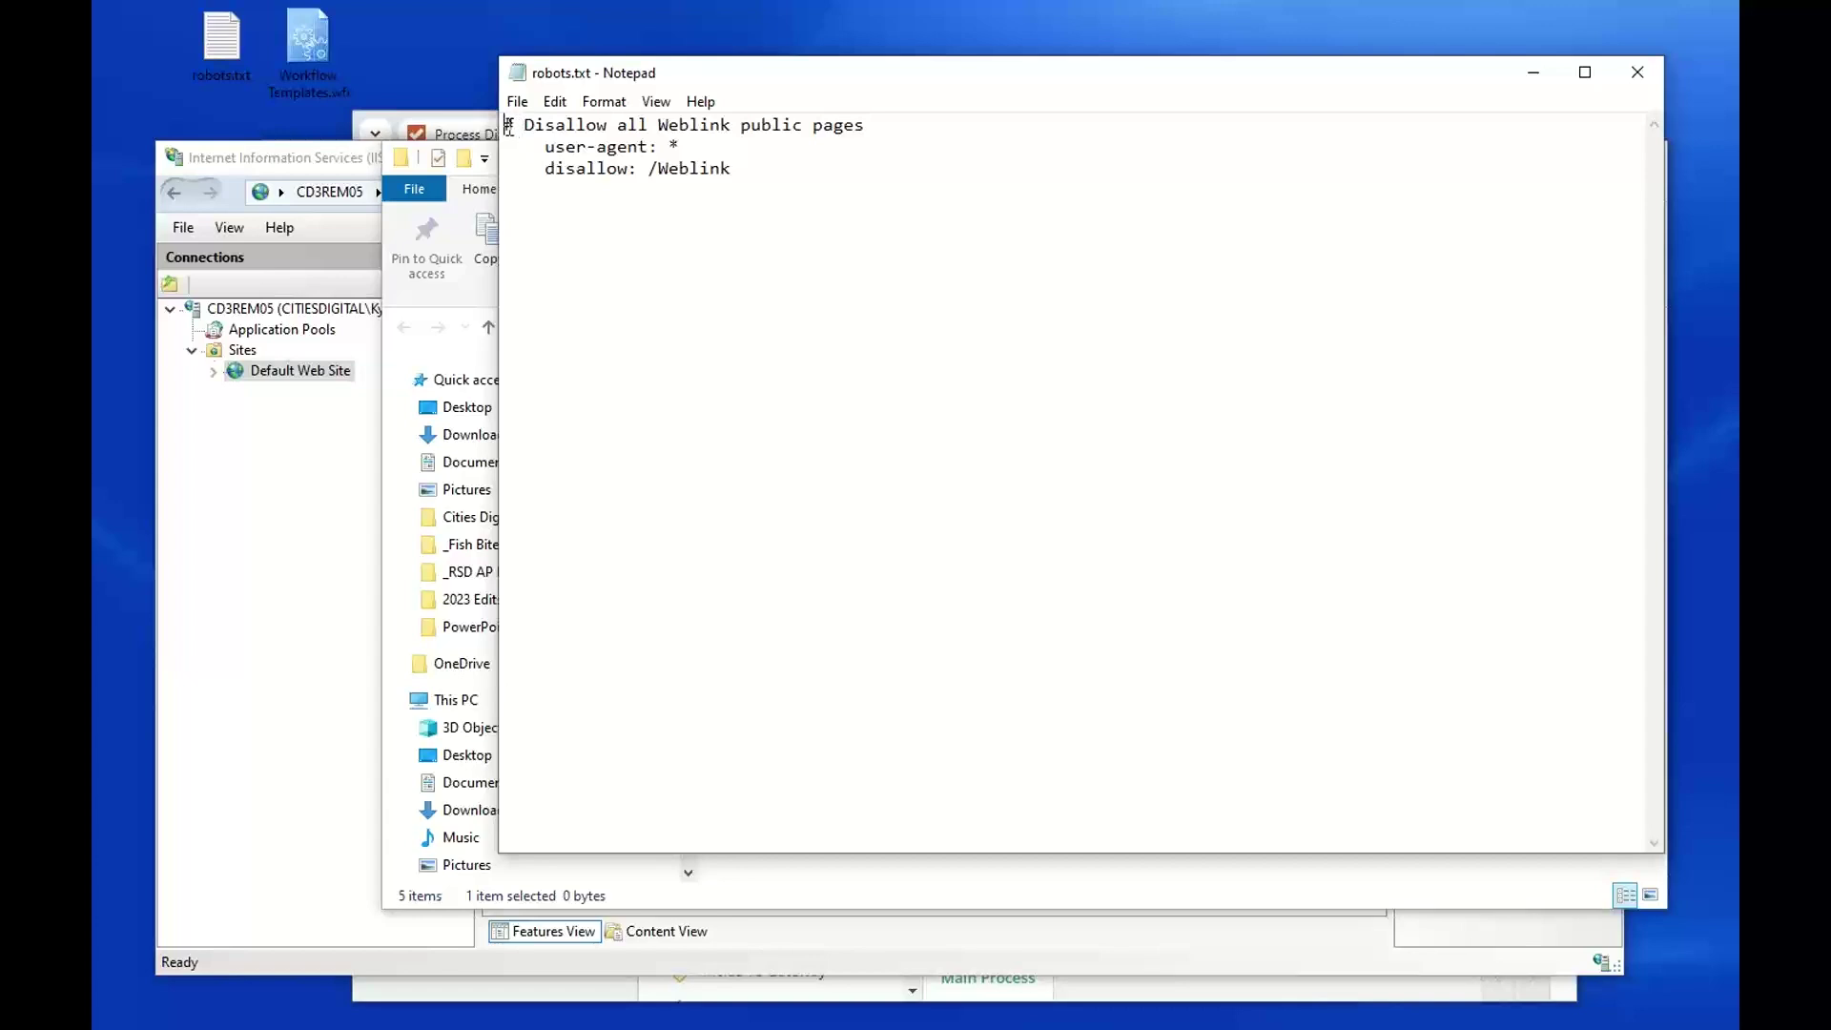
left_click_drag(507, 125, 905, 123)
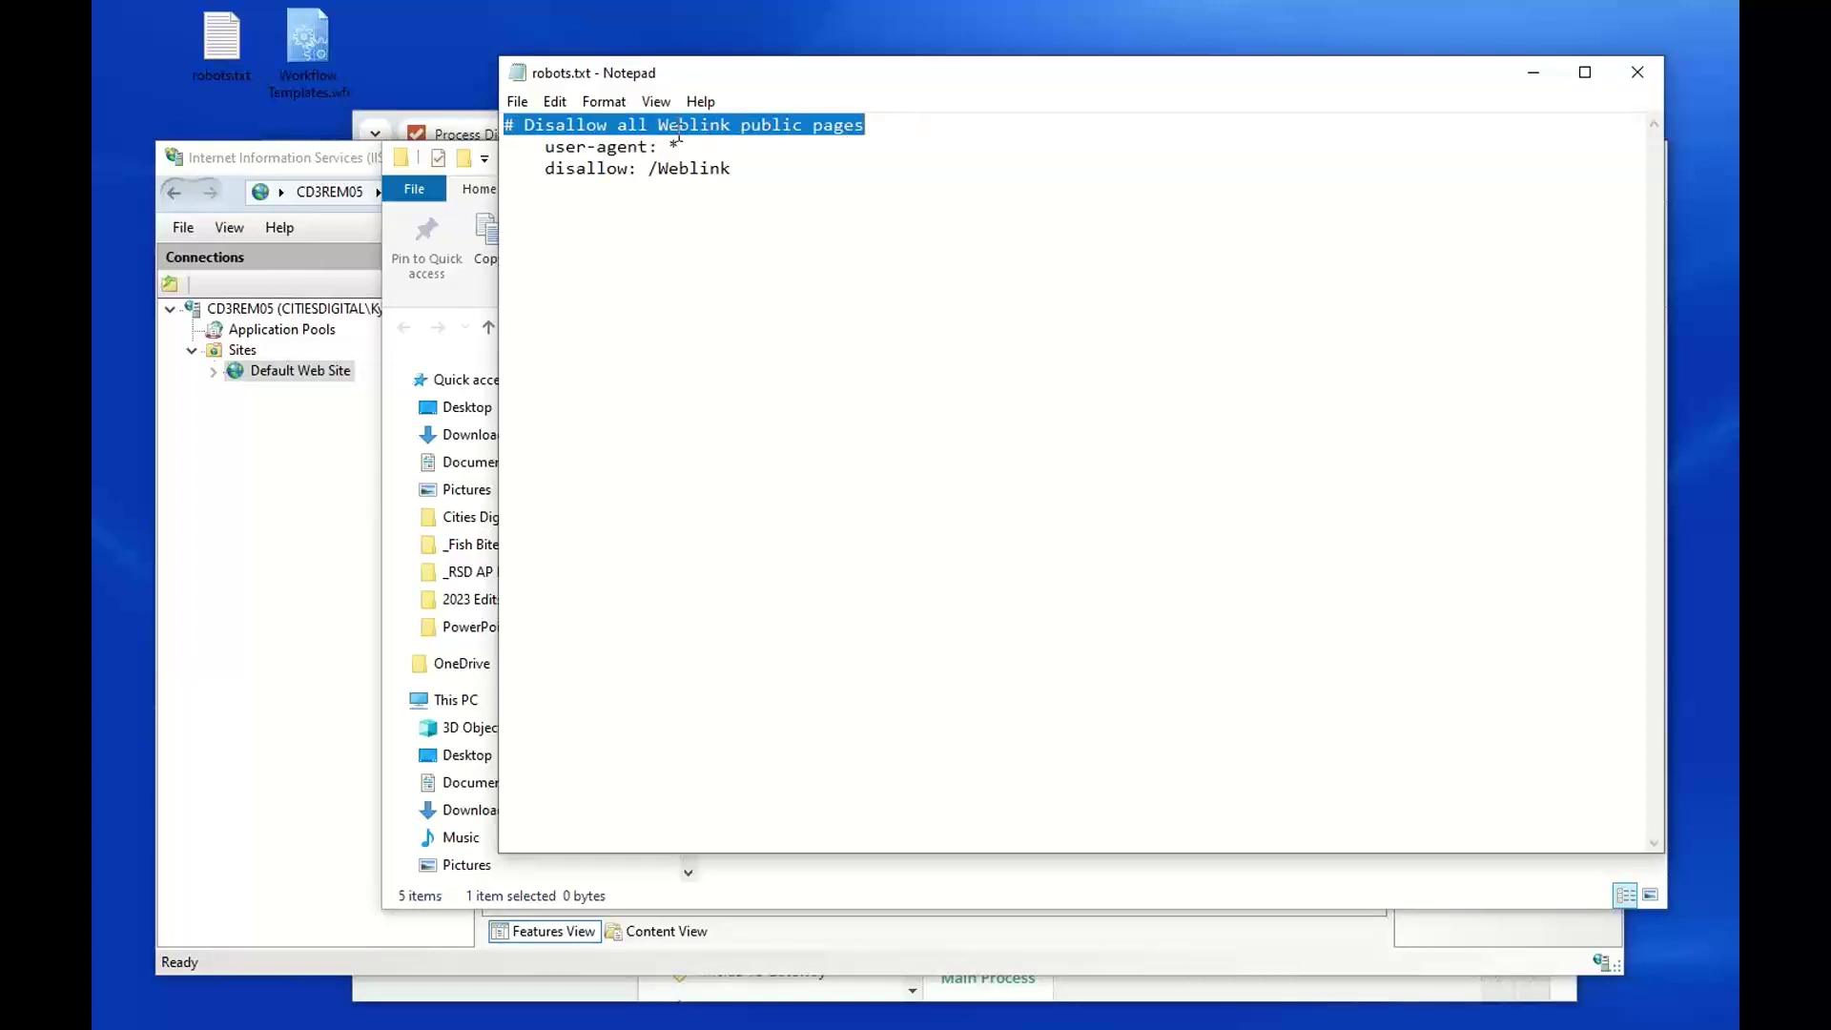
left_click(681, 129)
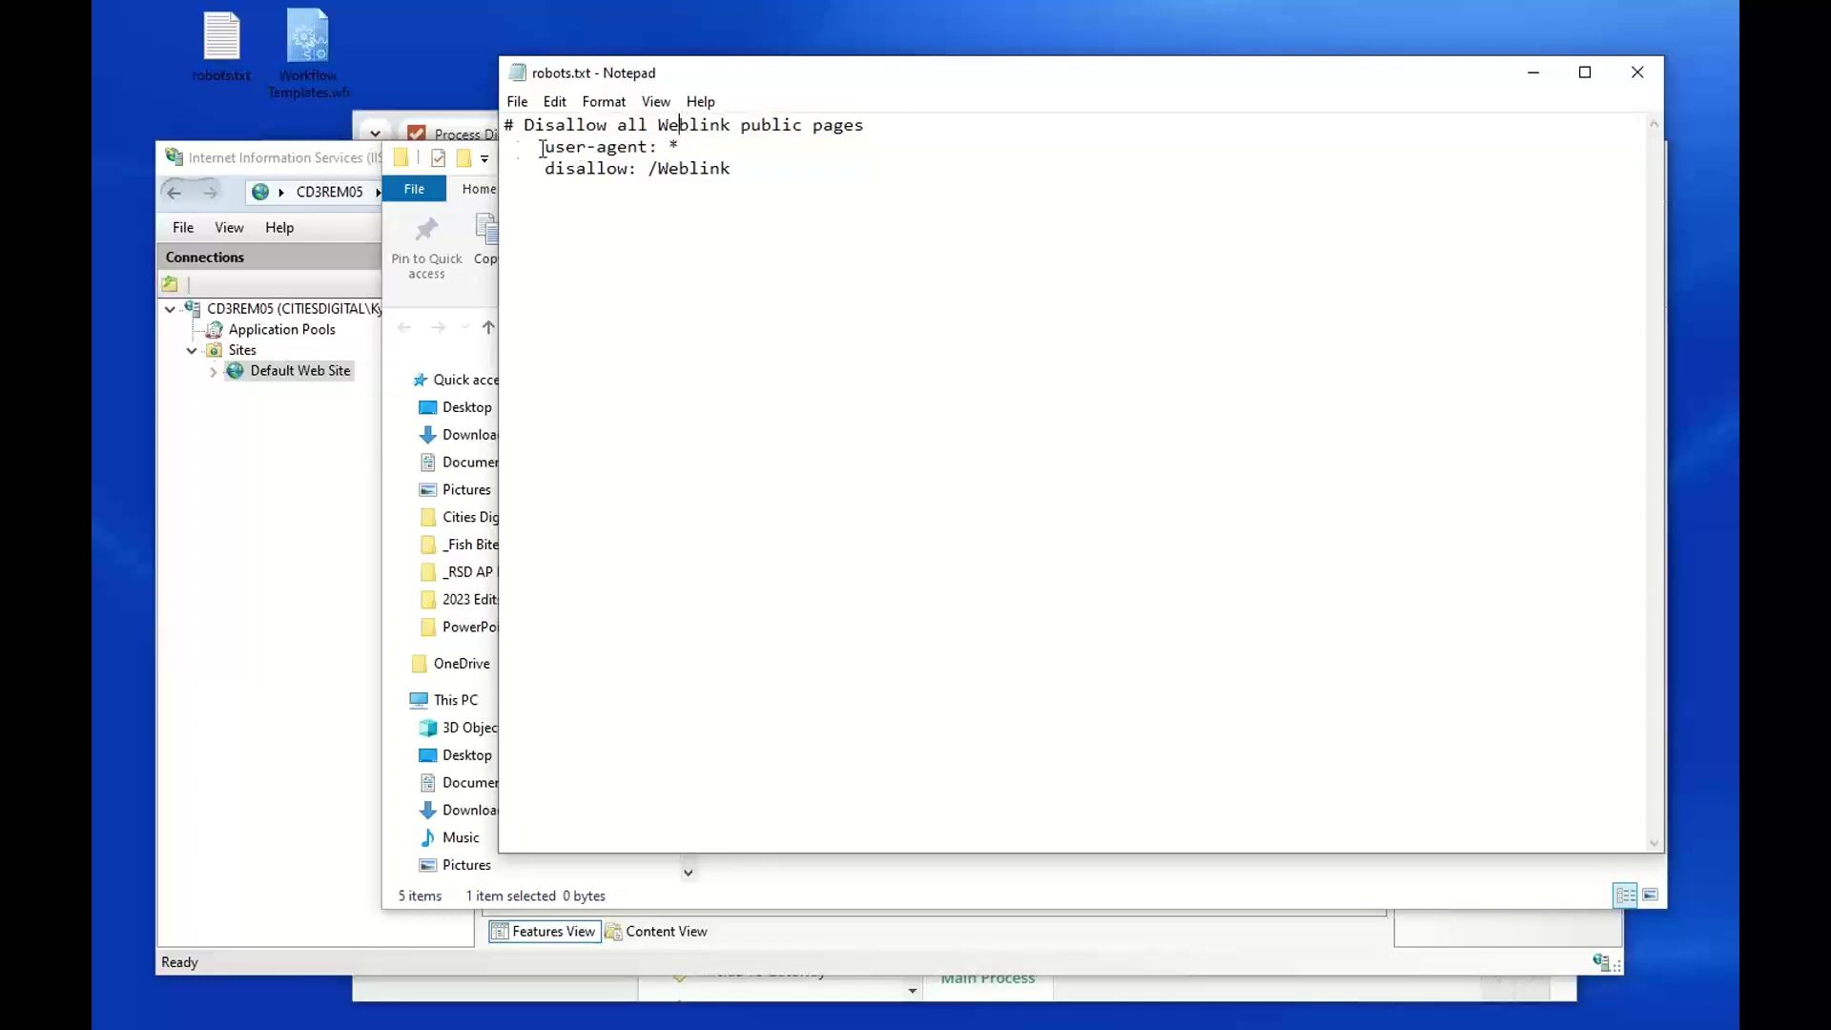
left_click_drag(507, 148, 697, 151)
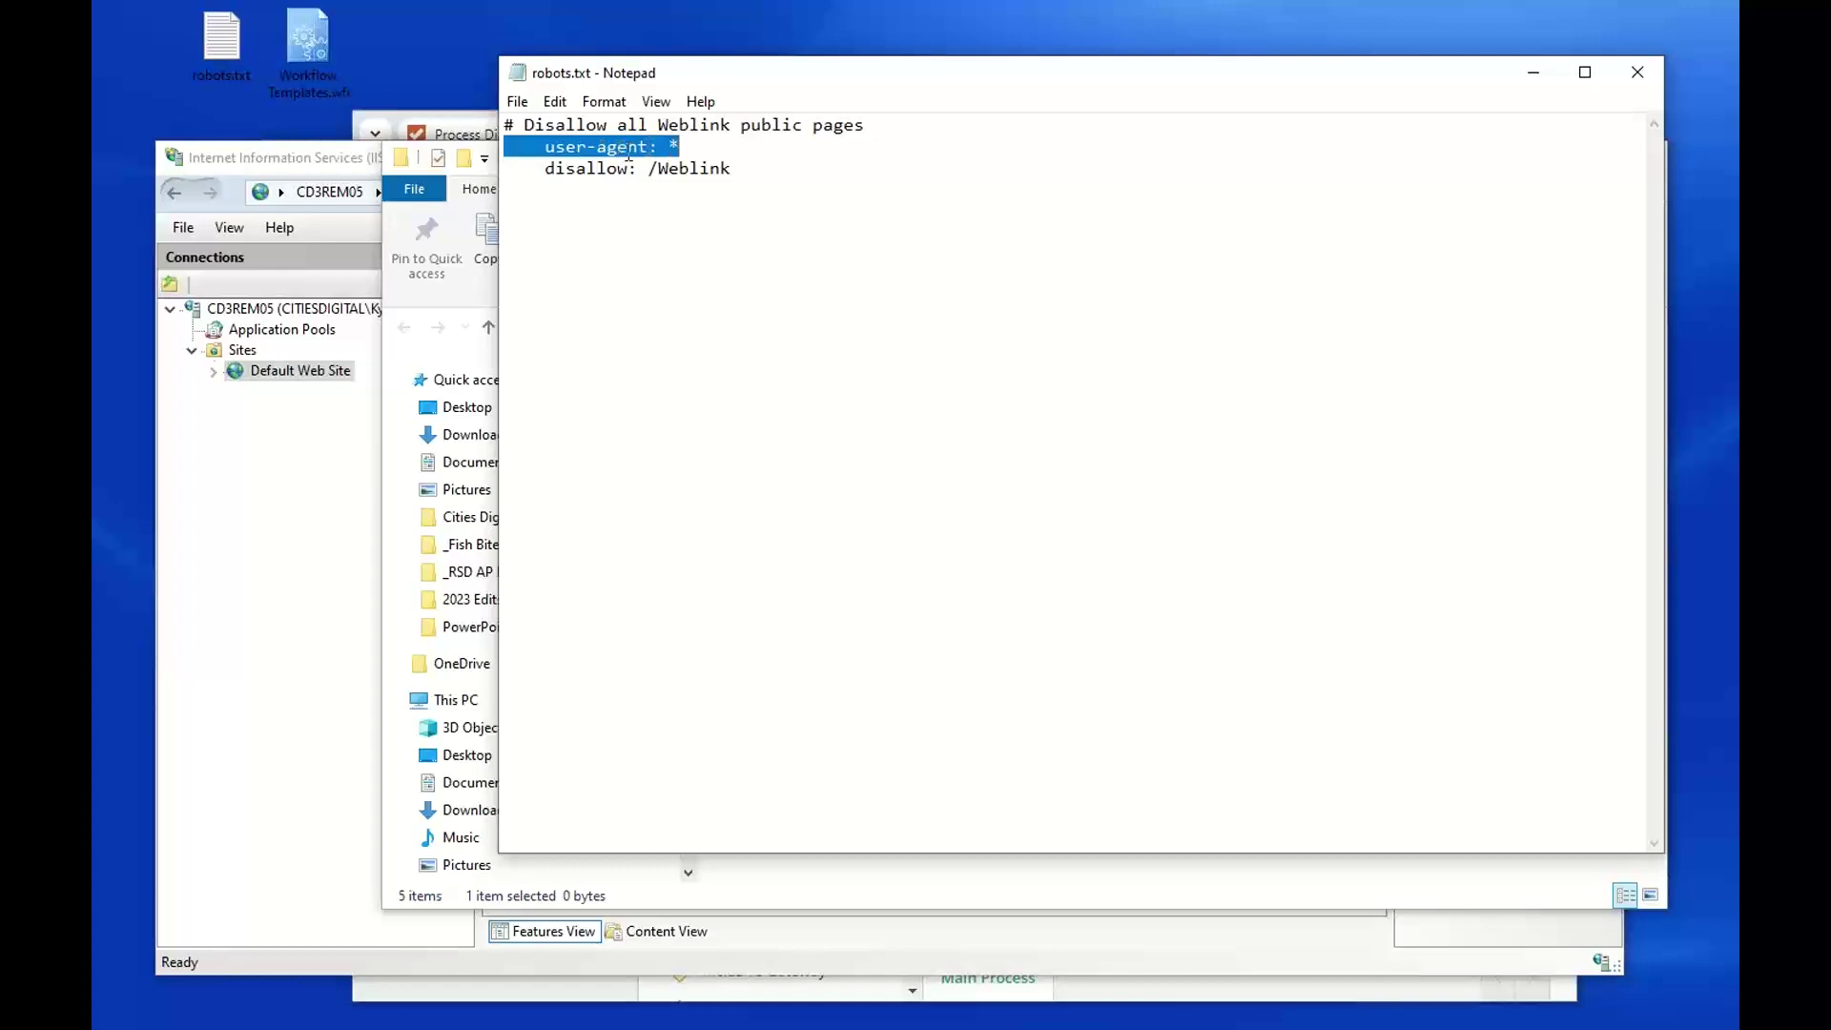
left_click(696, 144)
double_click(673, 146)
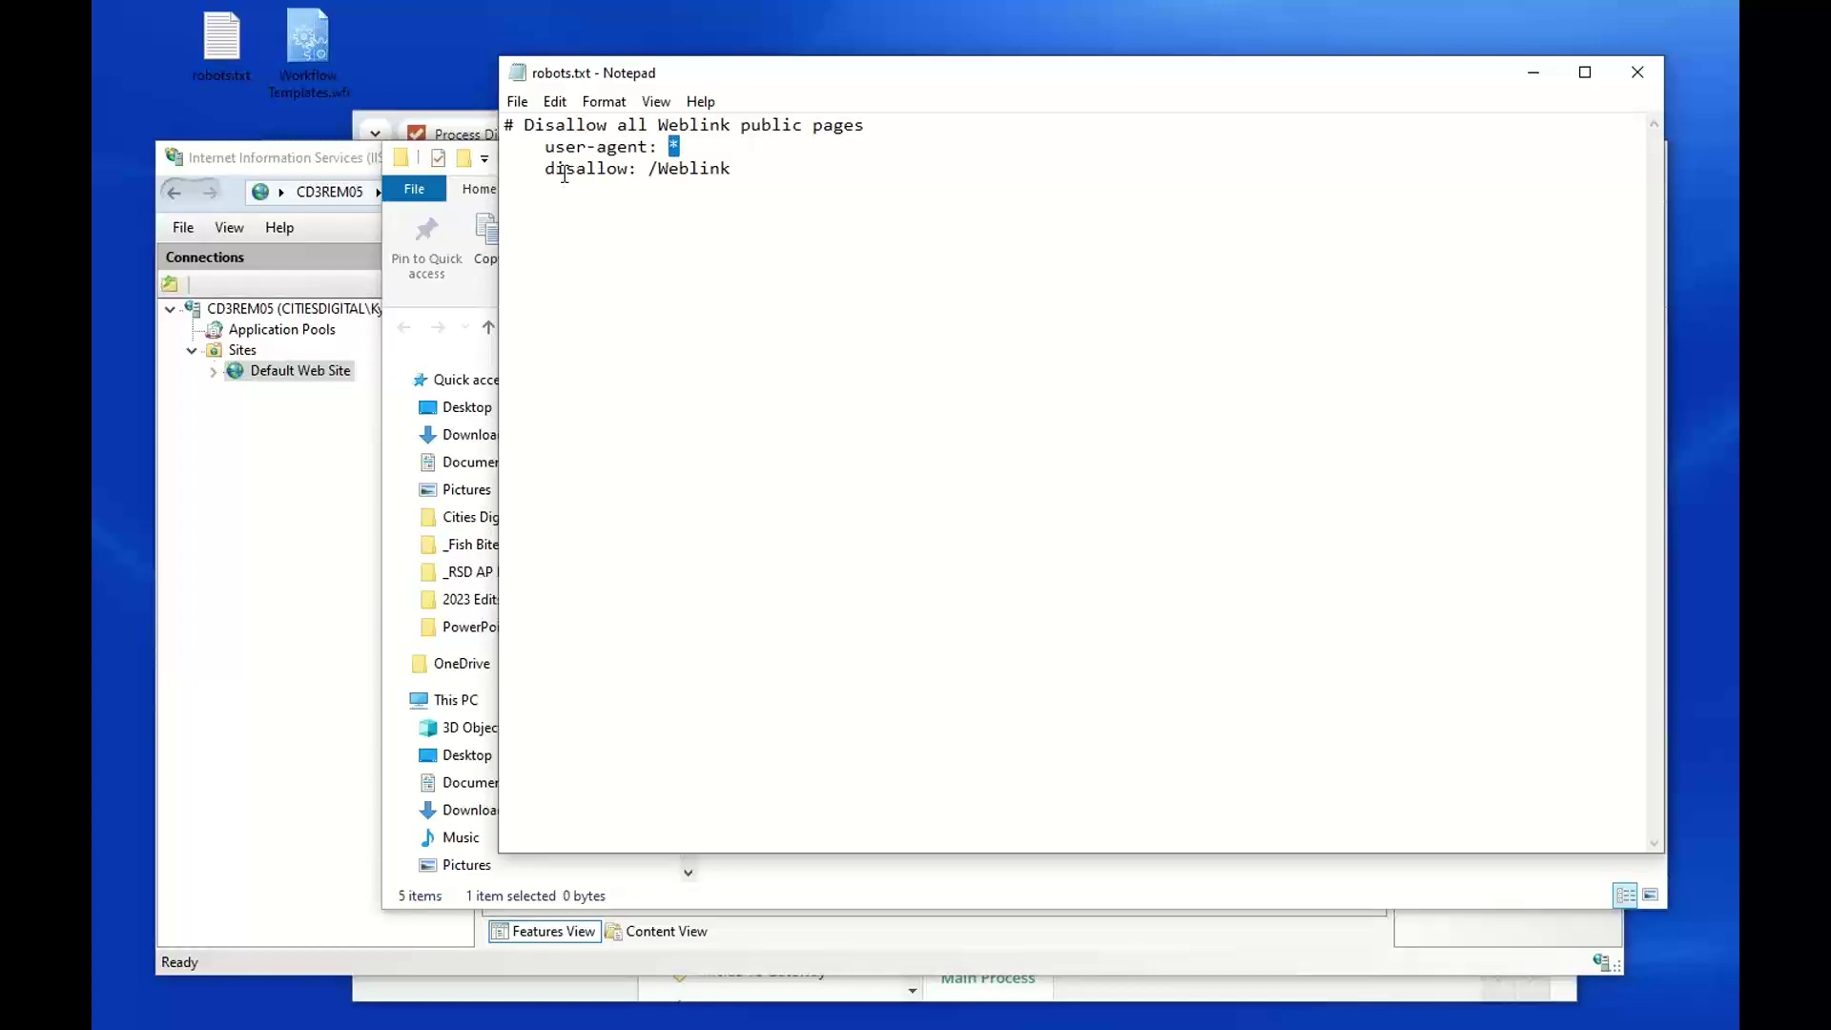
left_click_drag(508, 169, 744, 173)
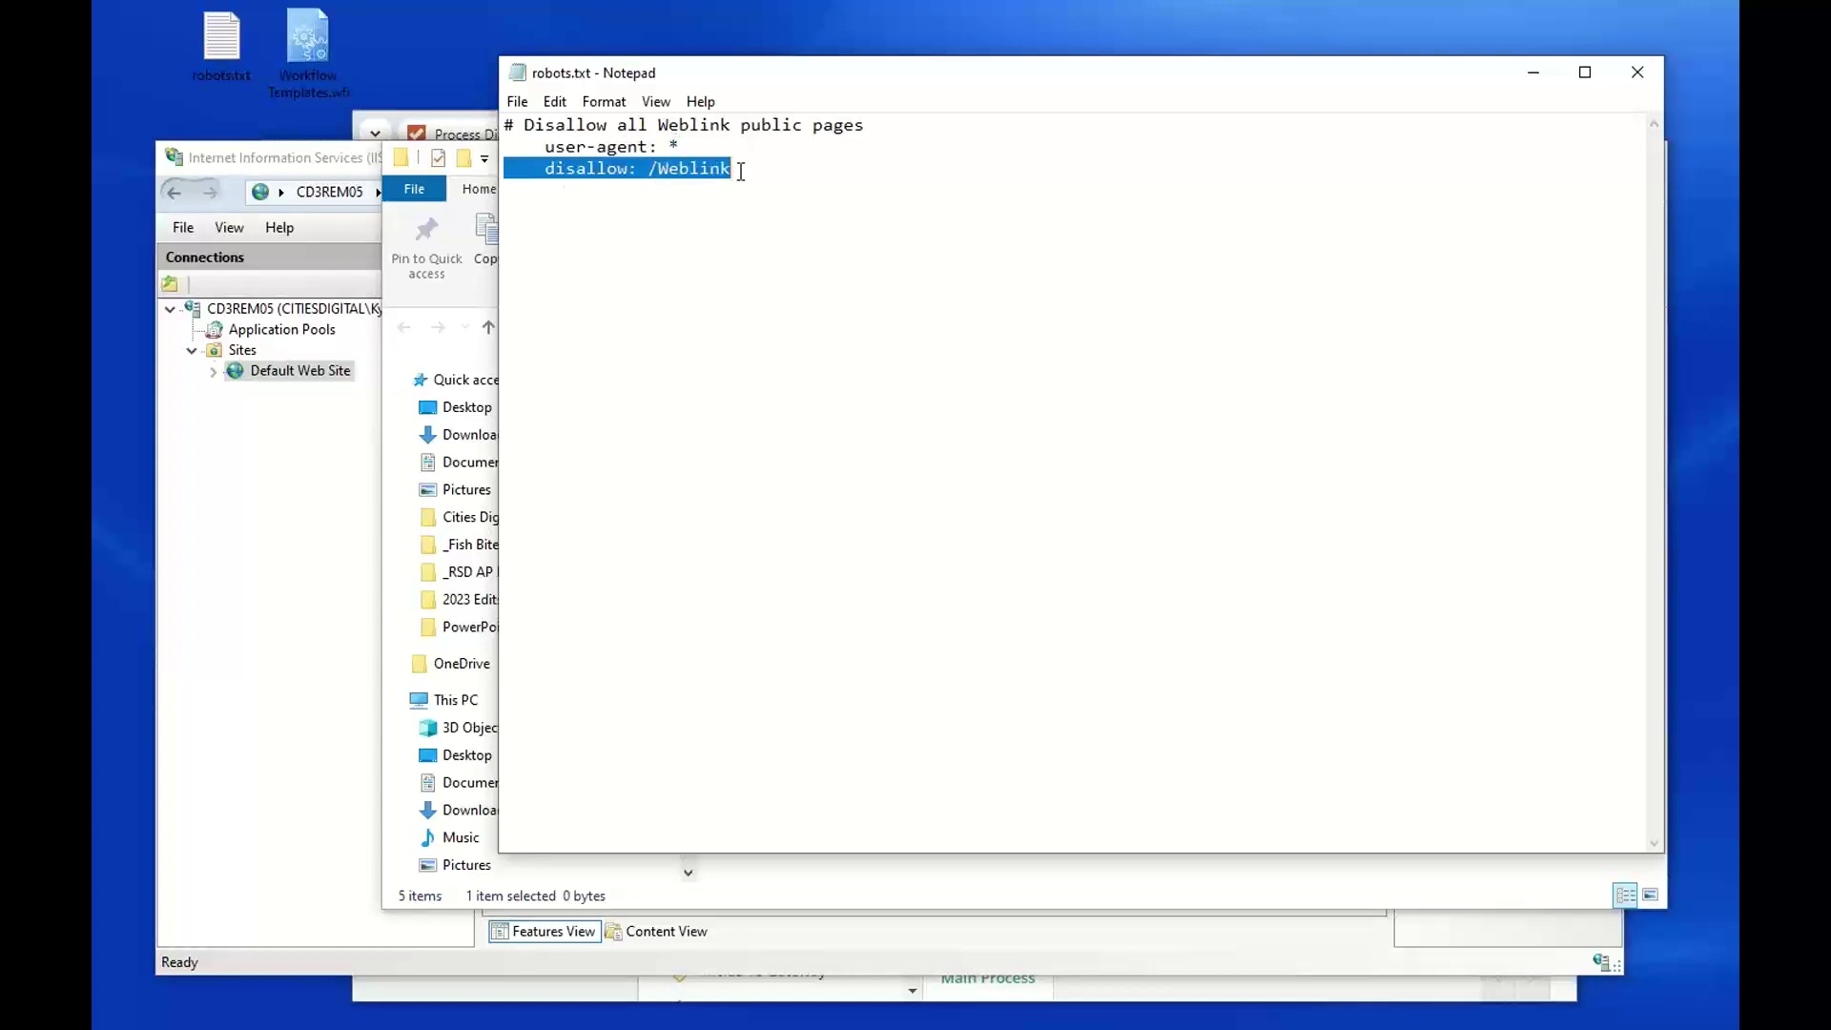
left_click(695, 177)
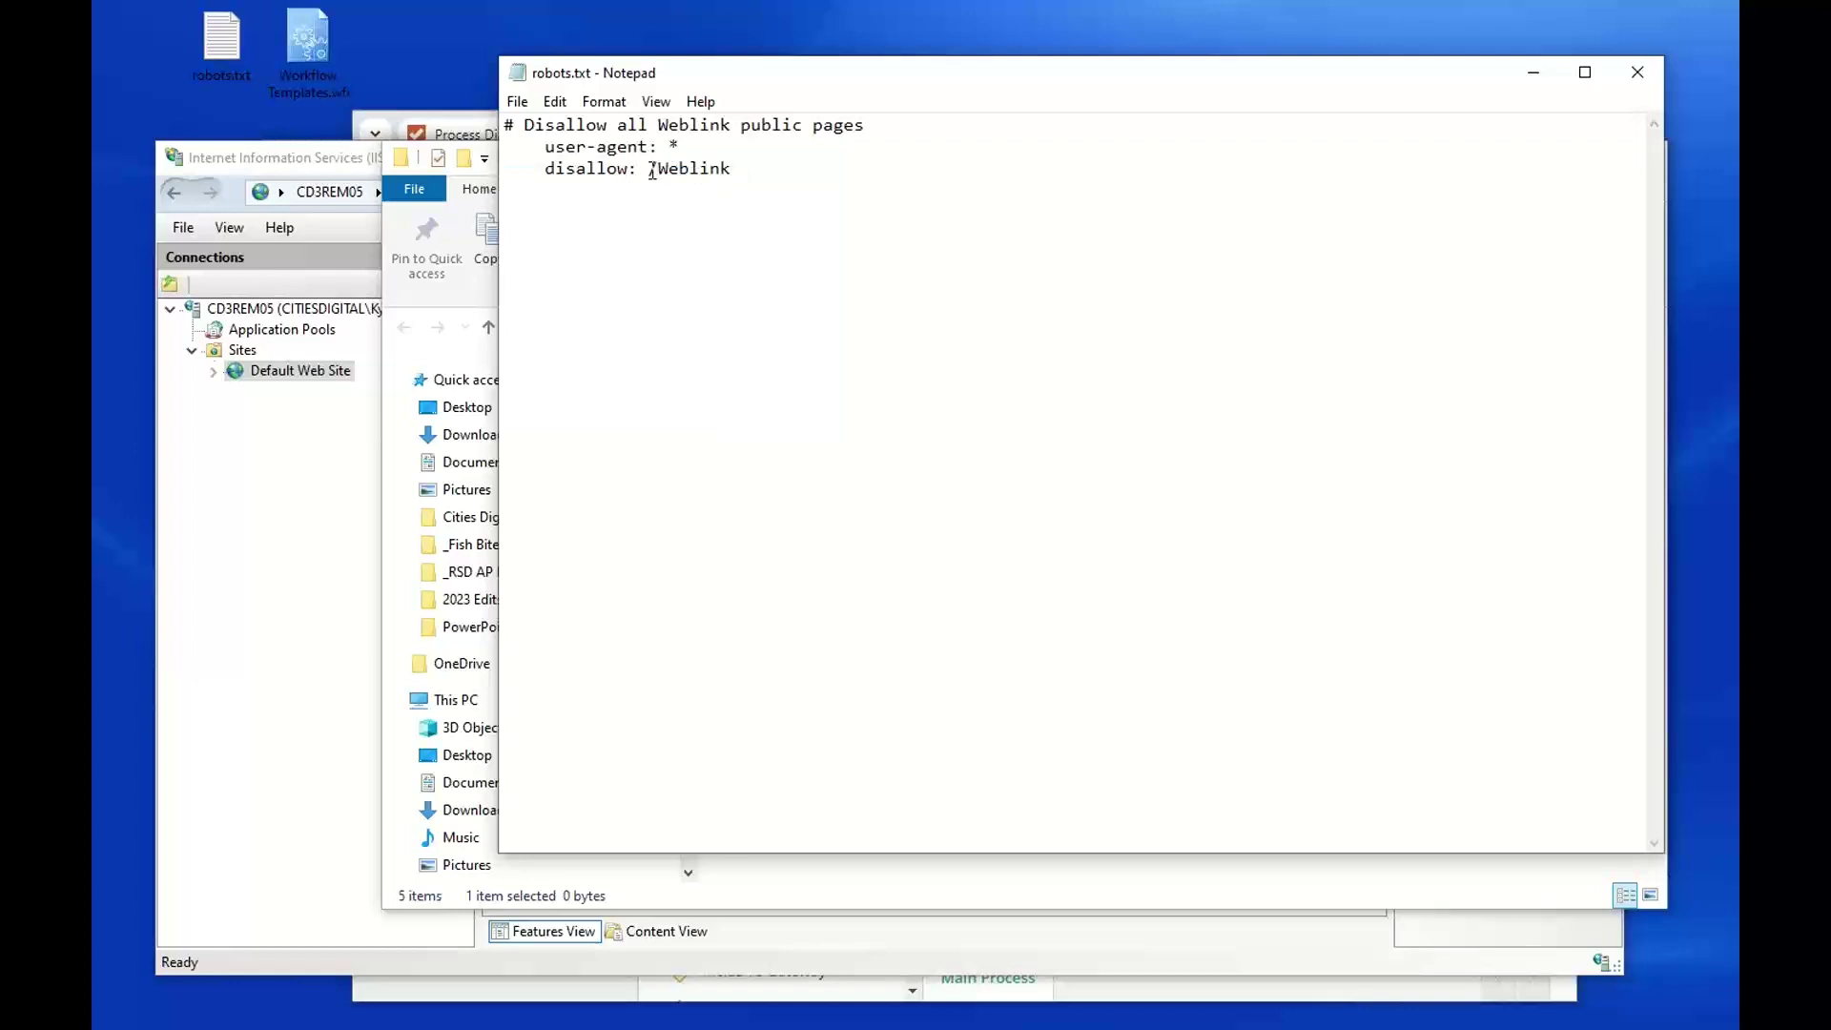
left_click_drag(649, 172, 766, 173)
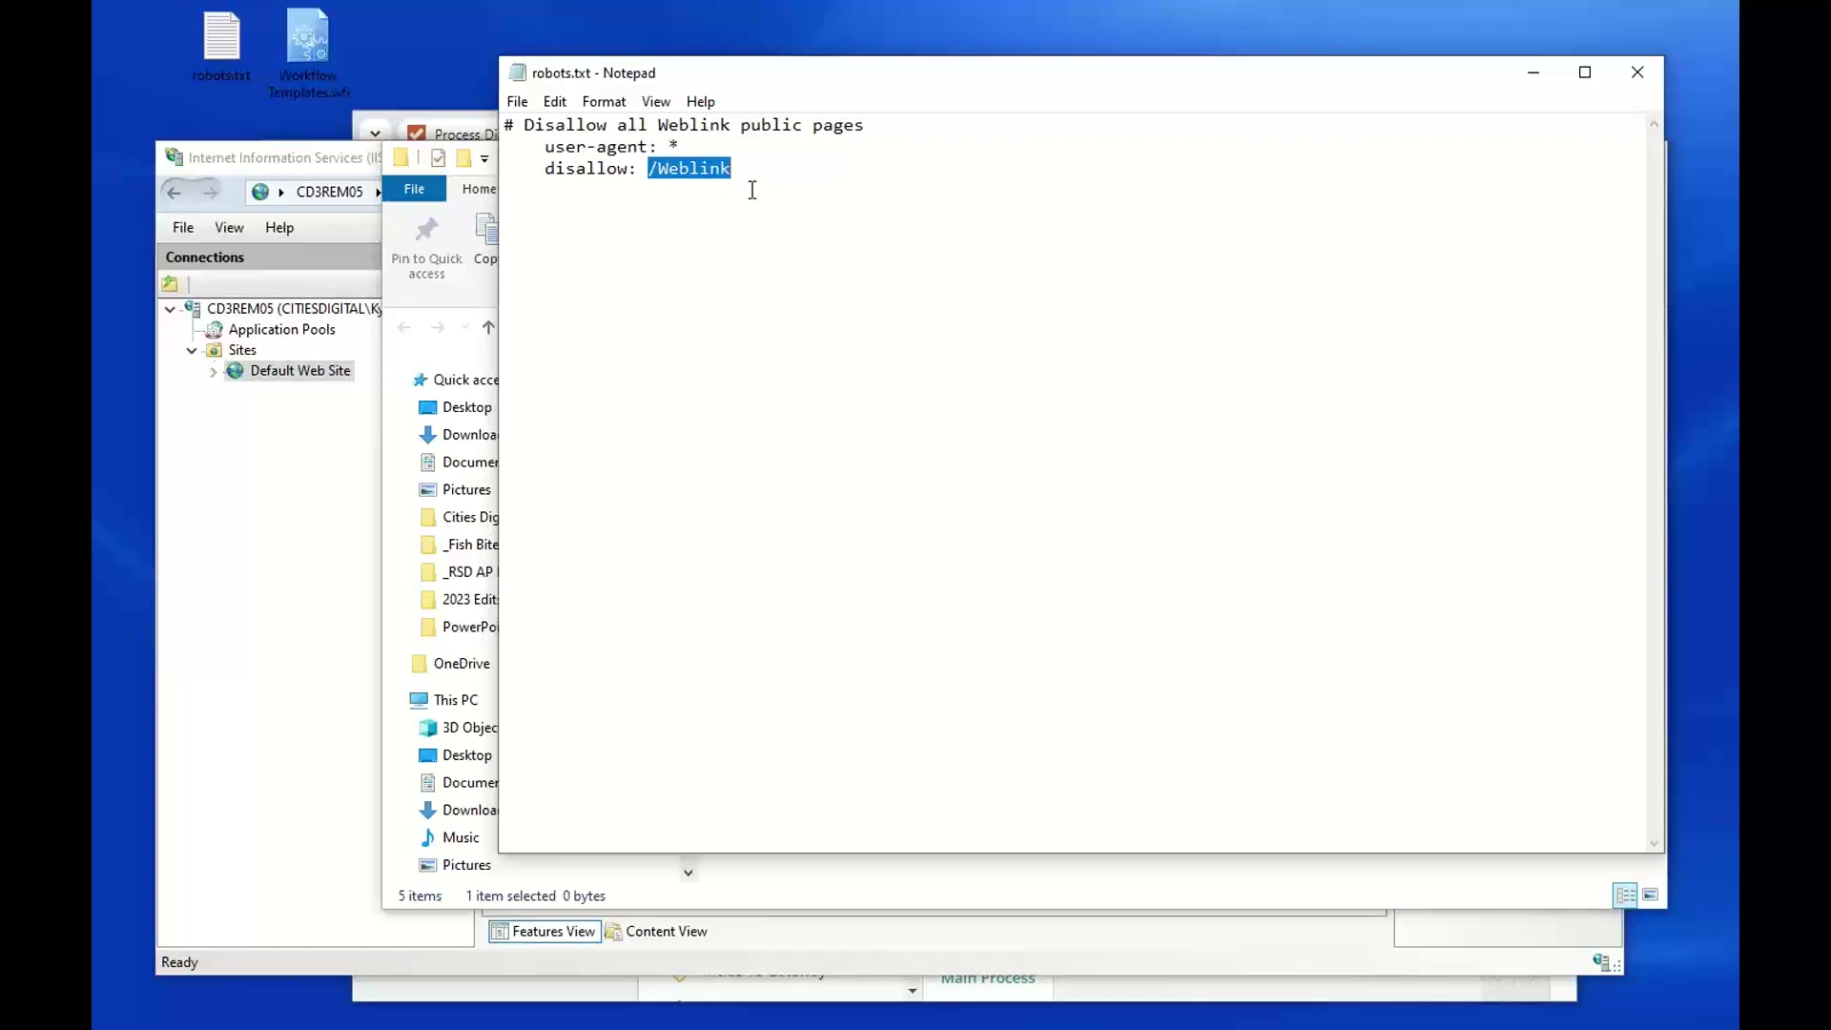
left_click(753, 176)
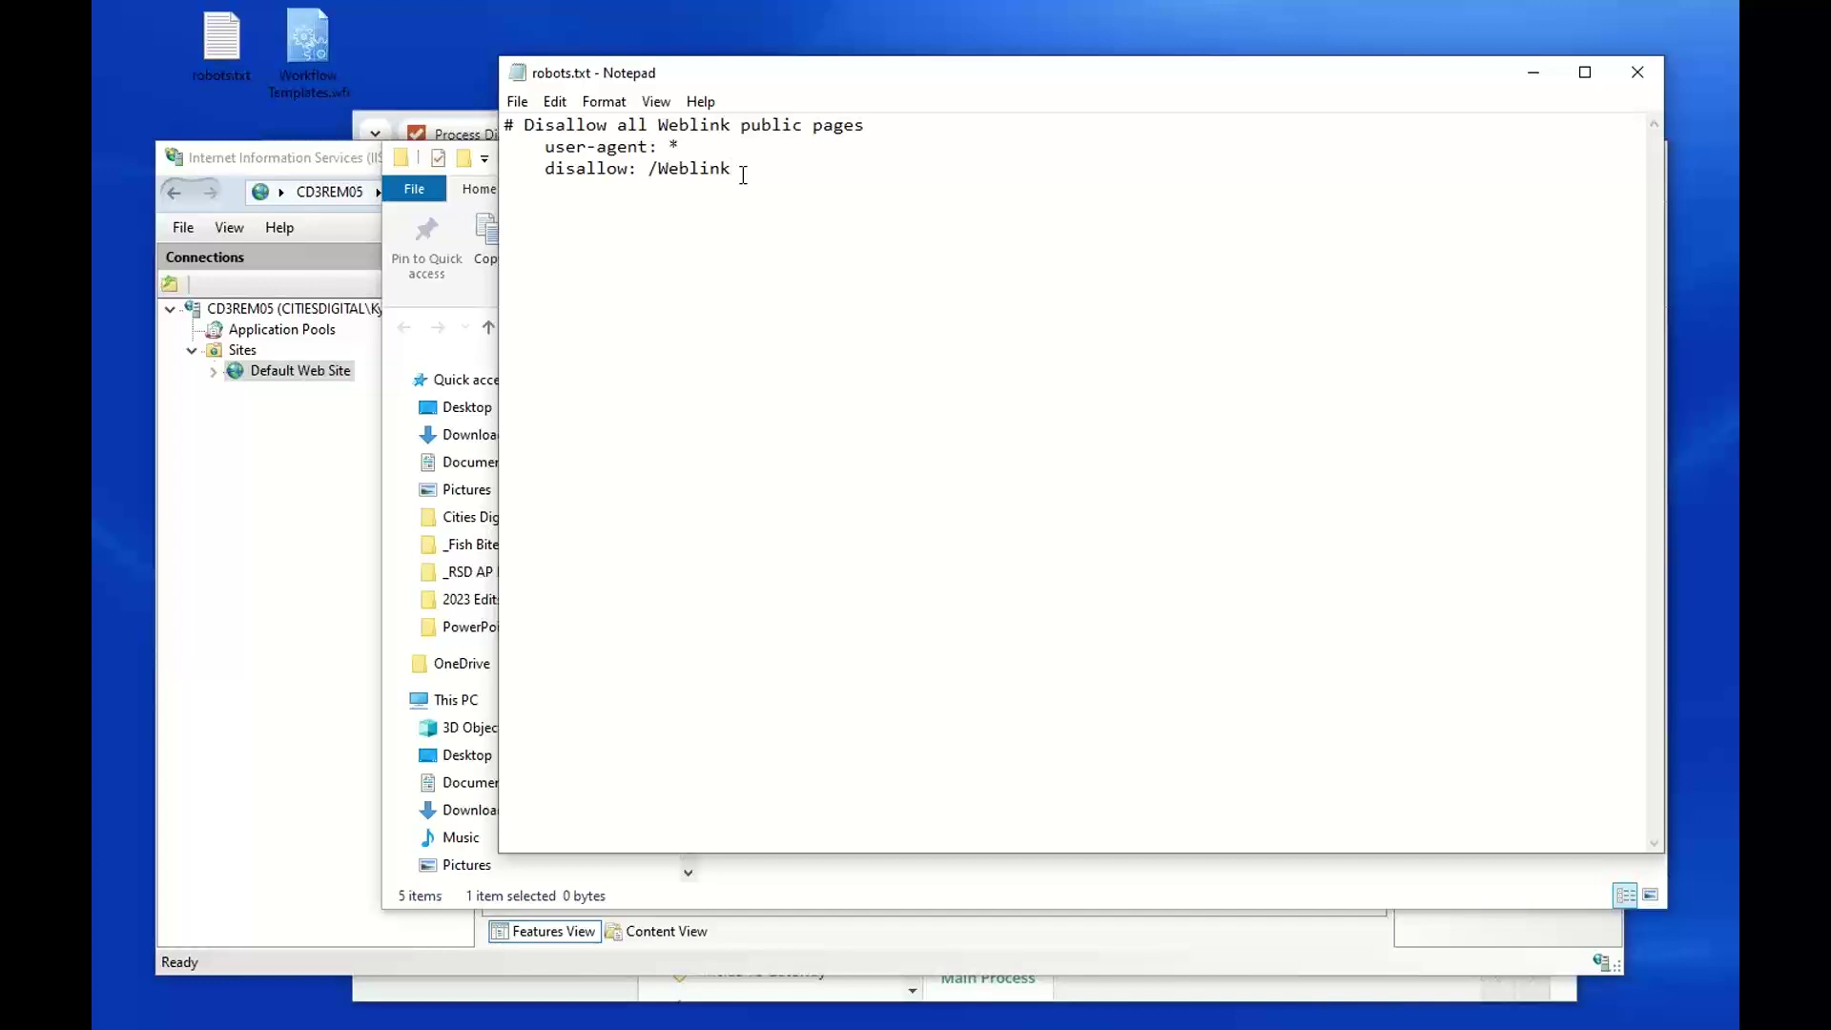
- Edit the disallow rule so it ends at /Weblink with no trailing slash
type("/")
left_click_drag(742, 170, 525, 179)
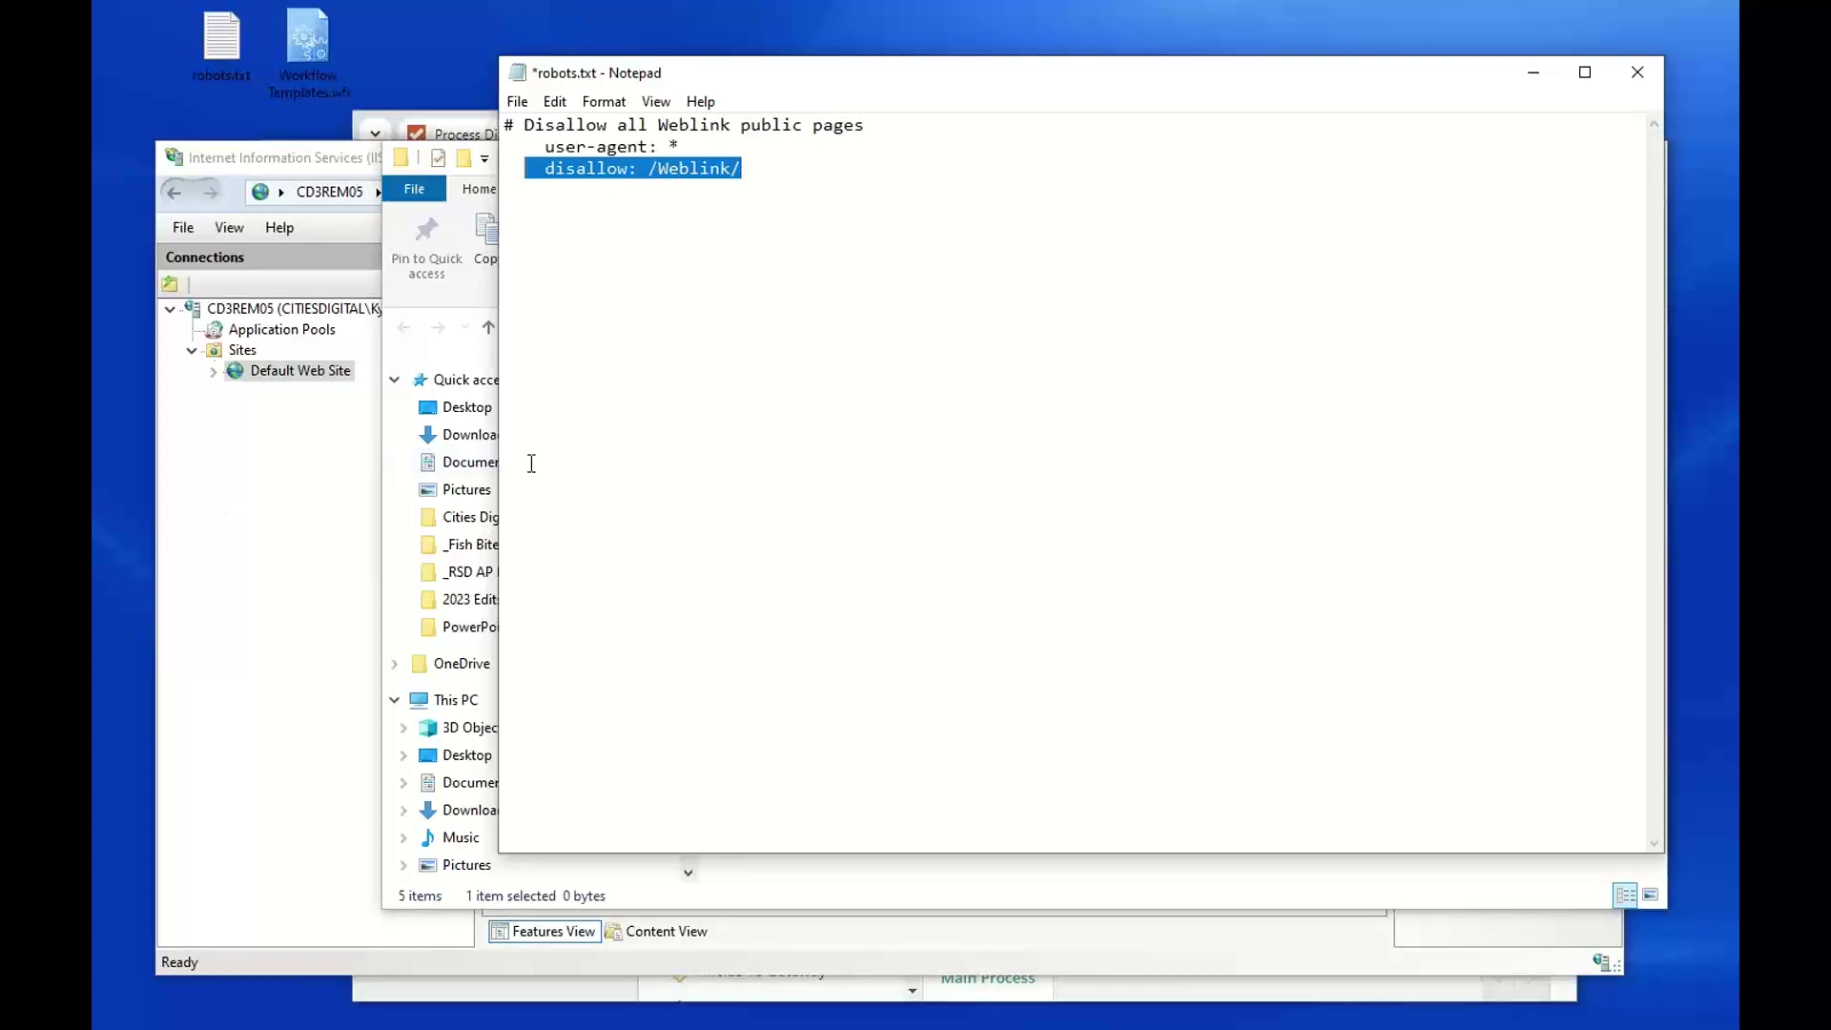
left_click(780, 175)
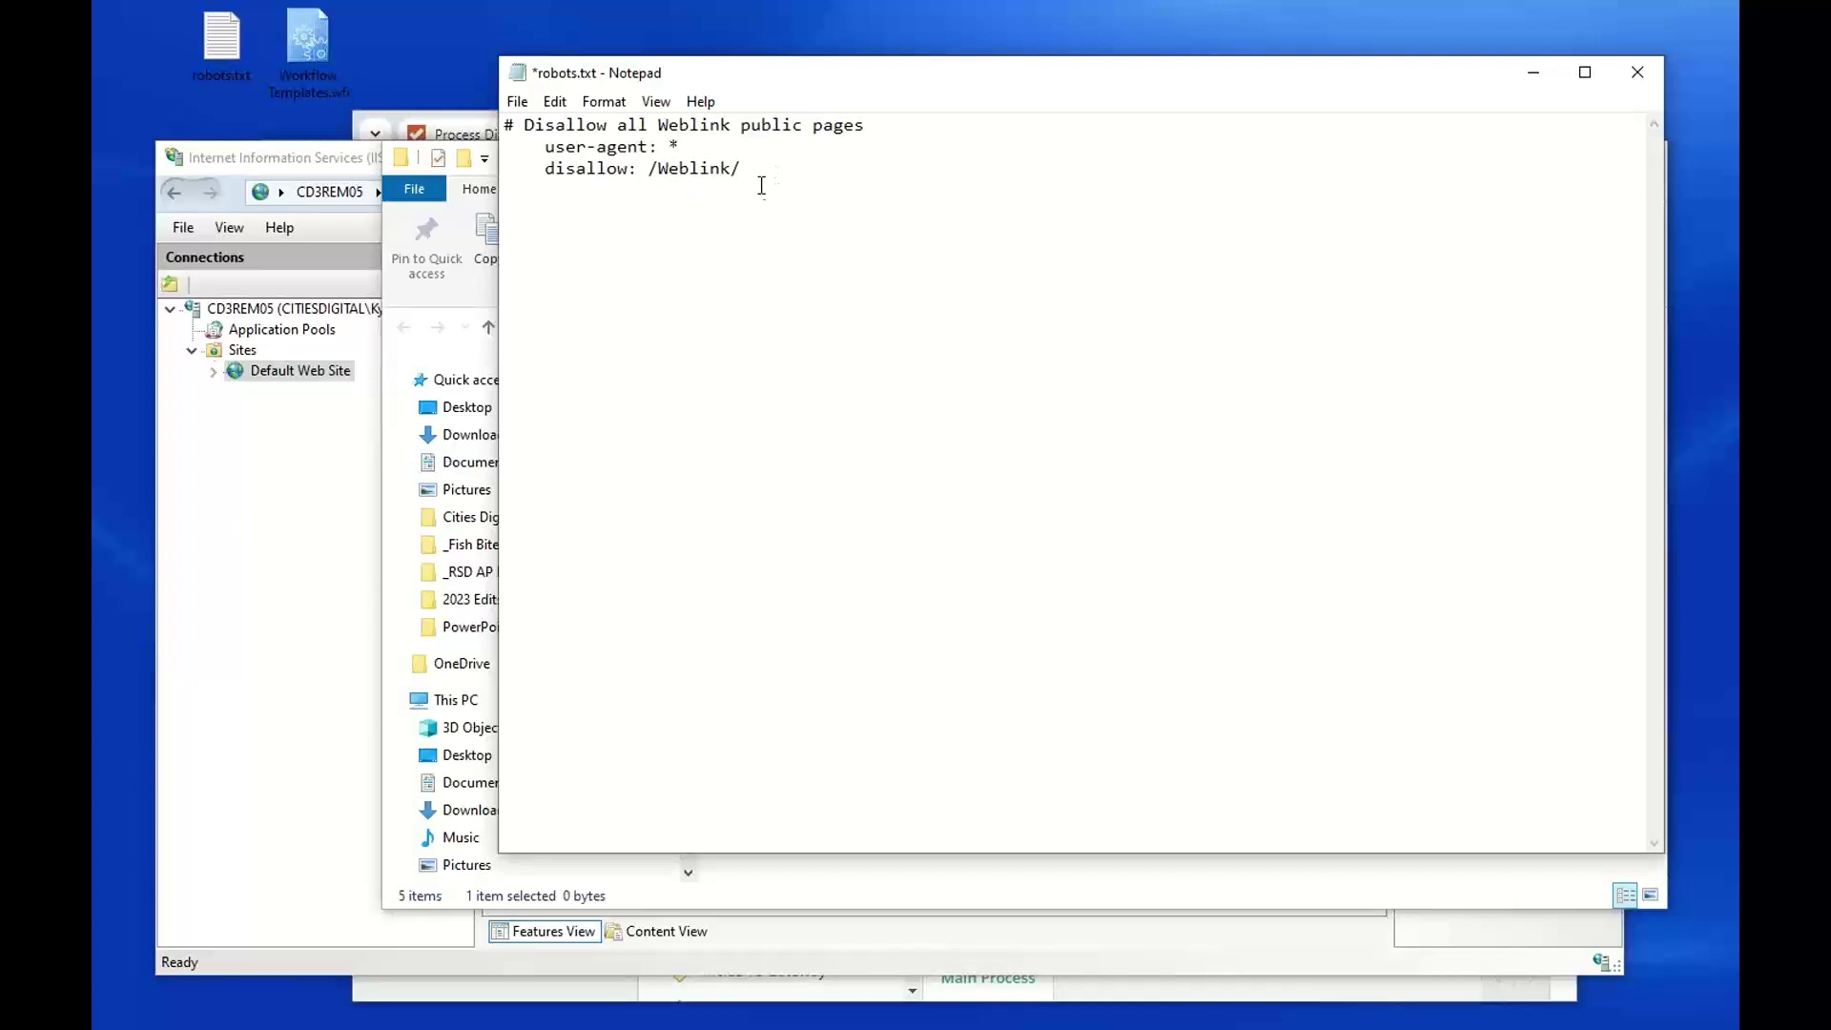
key("BackSpace")
mouse_move(777, 75)
left_mouse_down()
mouse_move(789, 124)
mouse_move(799, 101)
left_mouse_up()
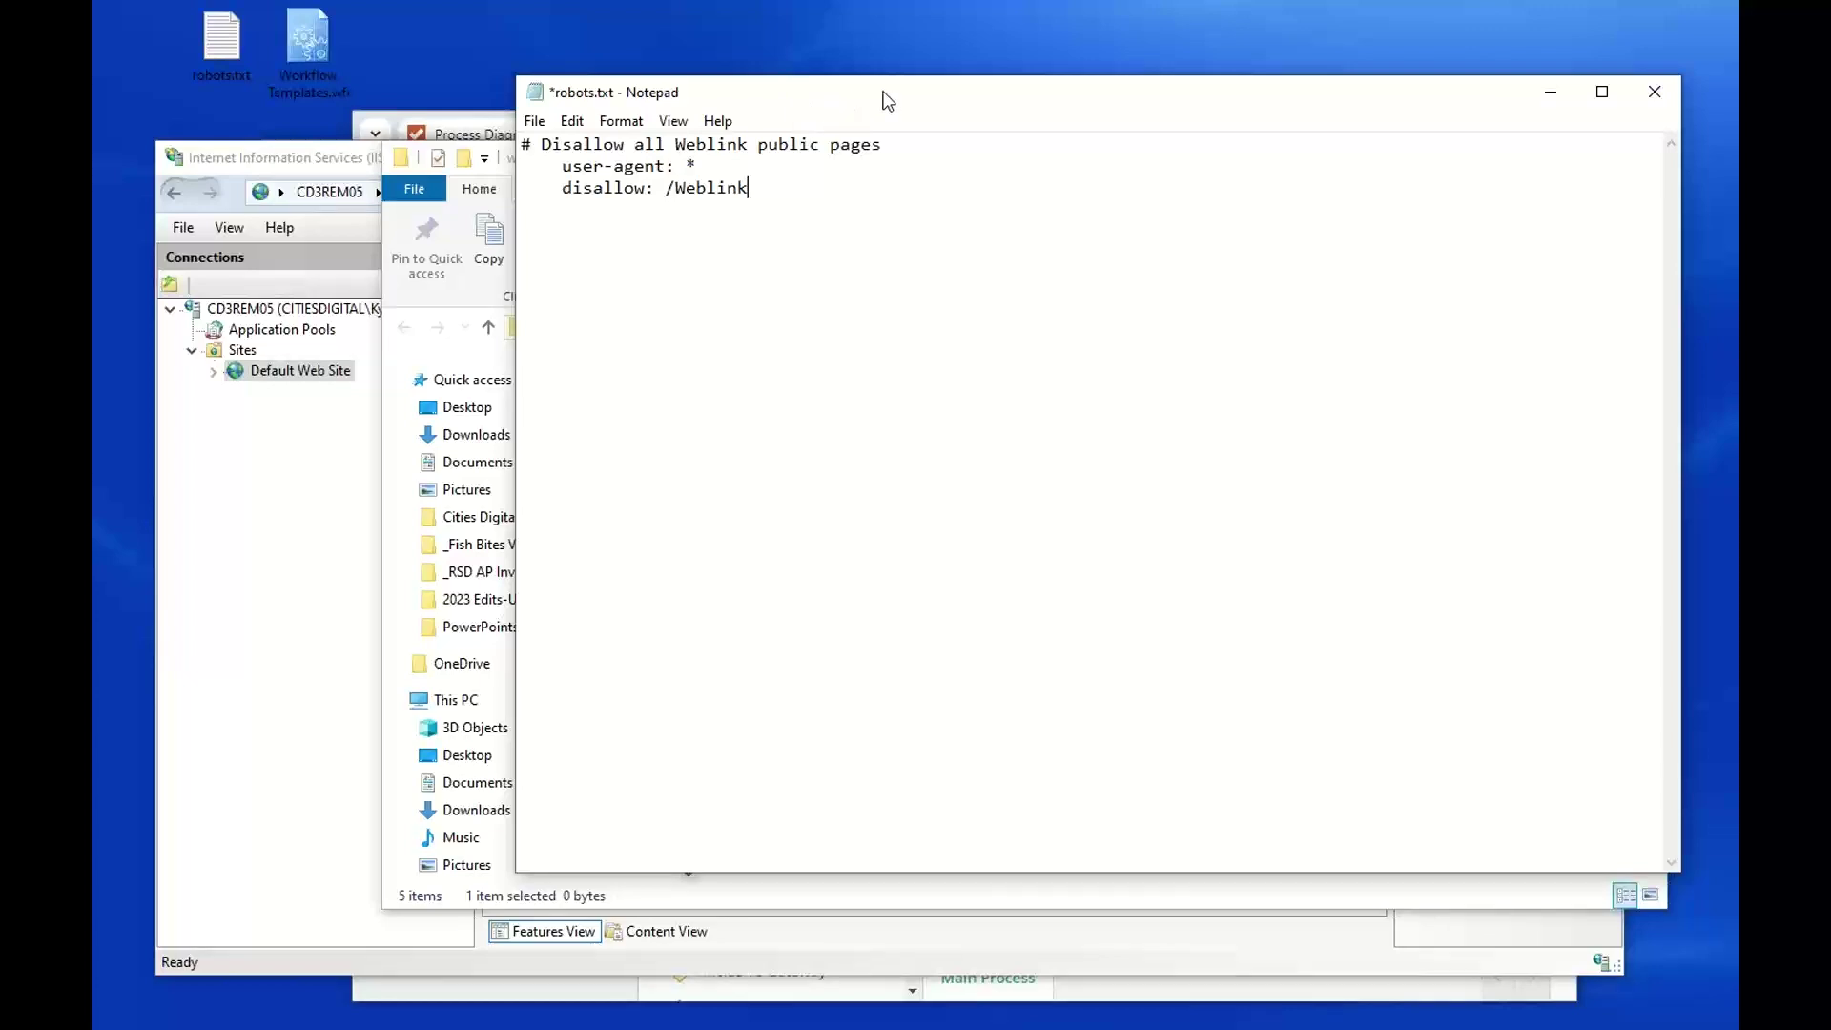
left_click_drag(888, 101, 837, 87)
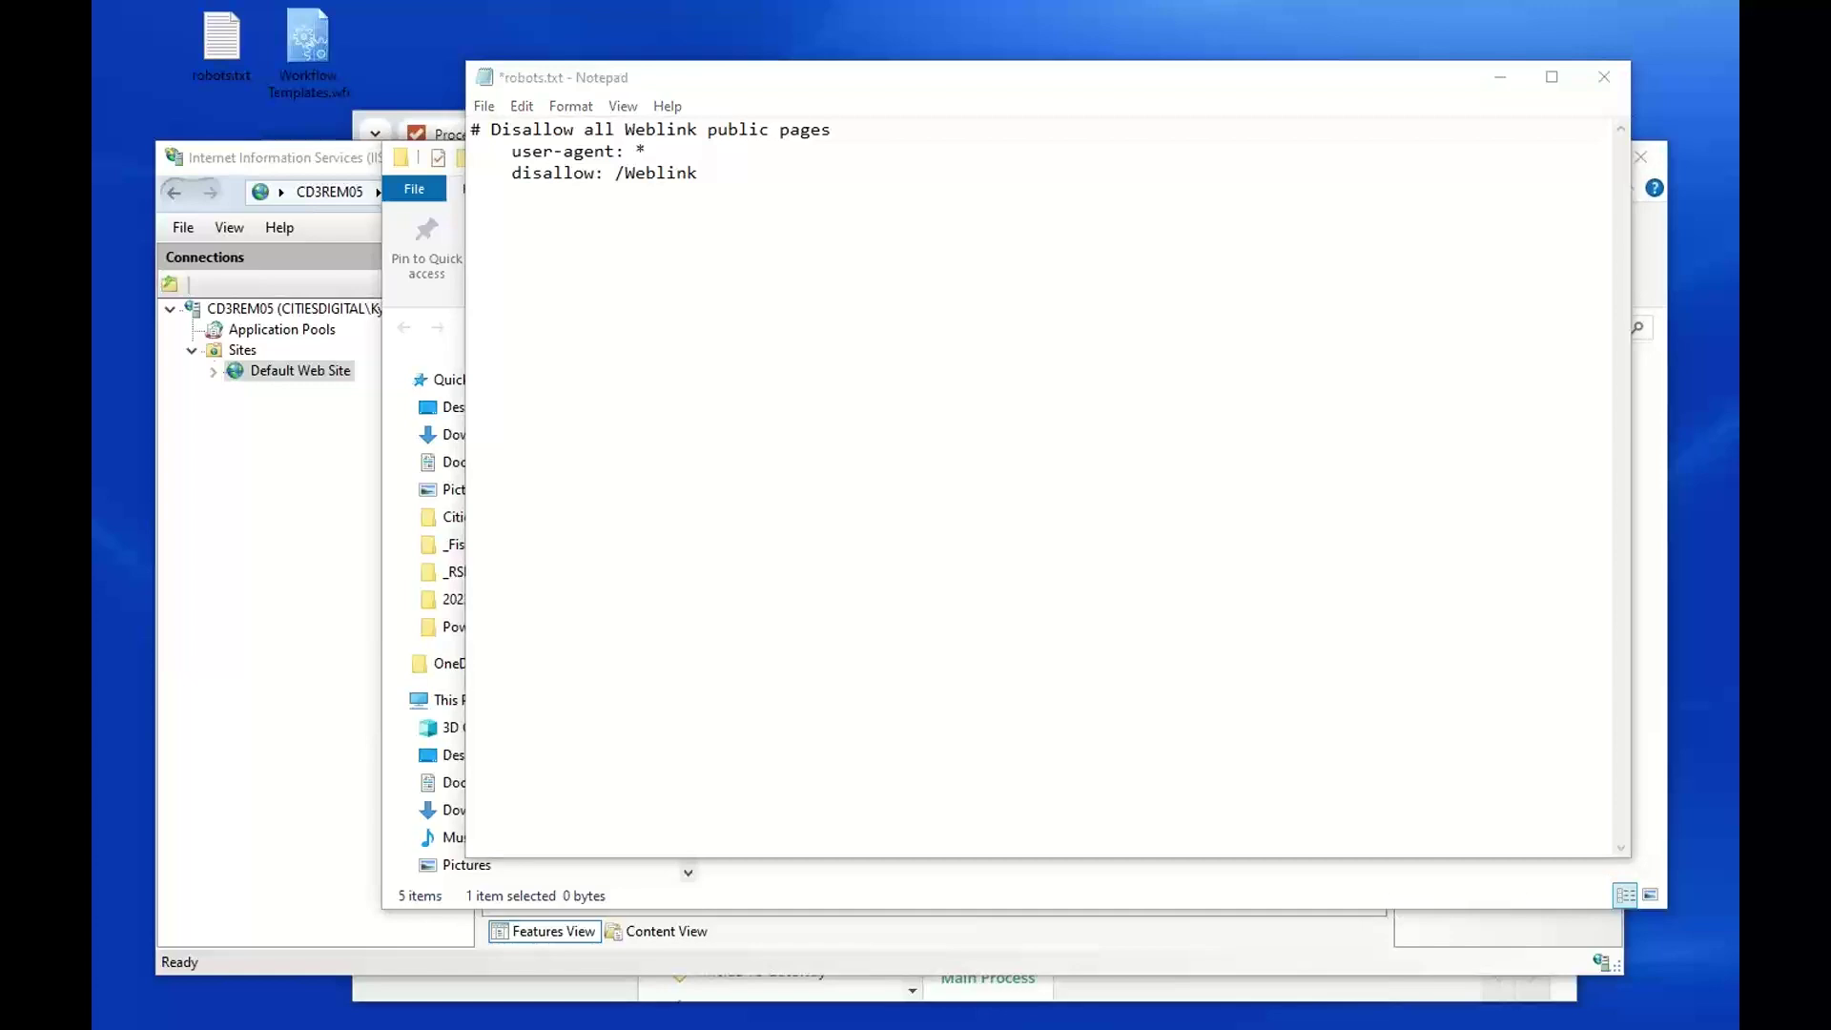
left_click_drag(701, 172, 472, 129)
key("ctrl+c")
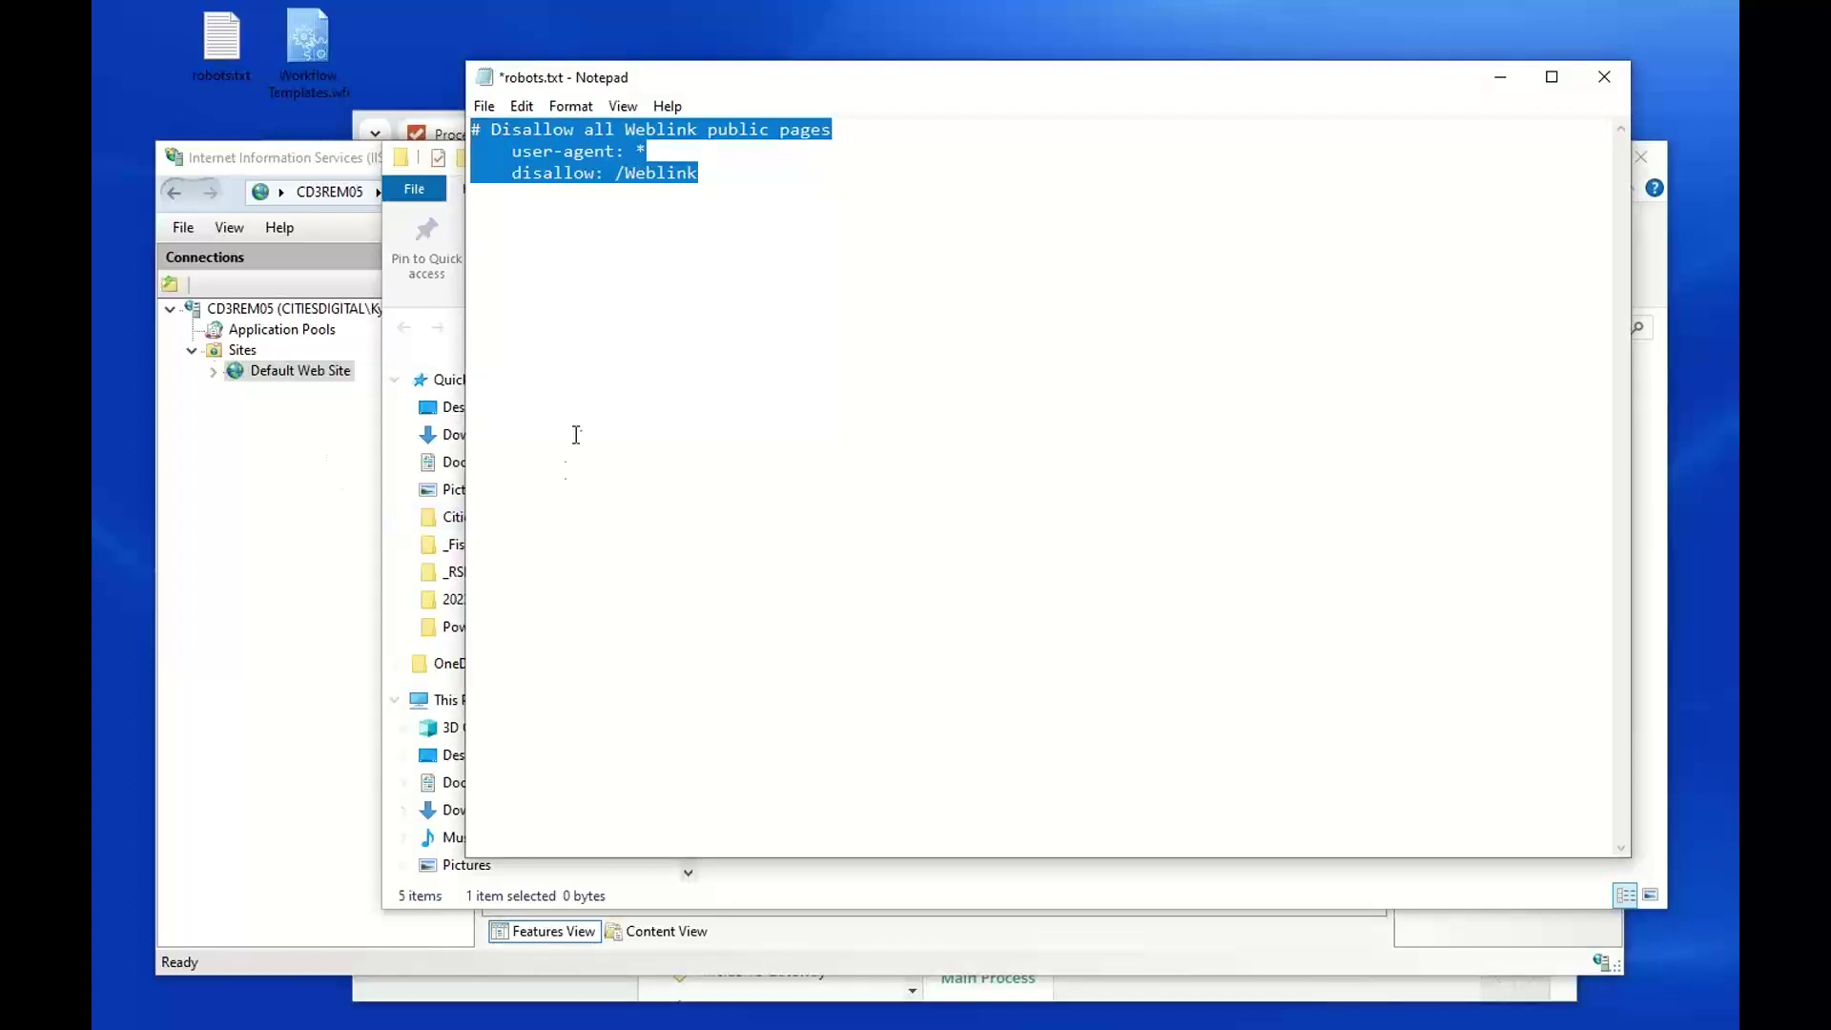
- Paste the Weblink disallow rules into wwwroot's robots.txt, choose Save, and open a new Chrome tab
left_click(1605, 78)
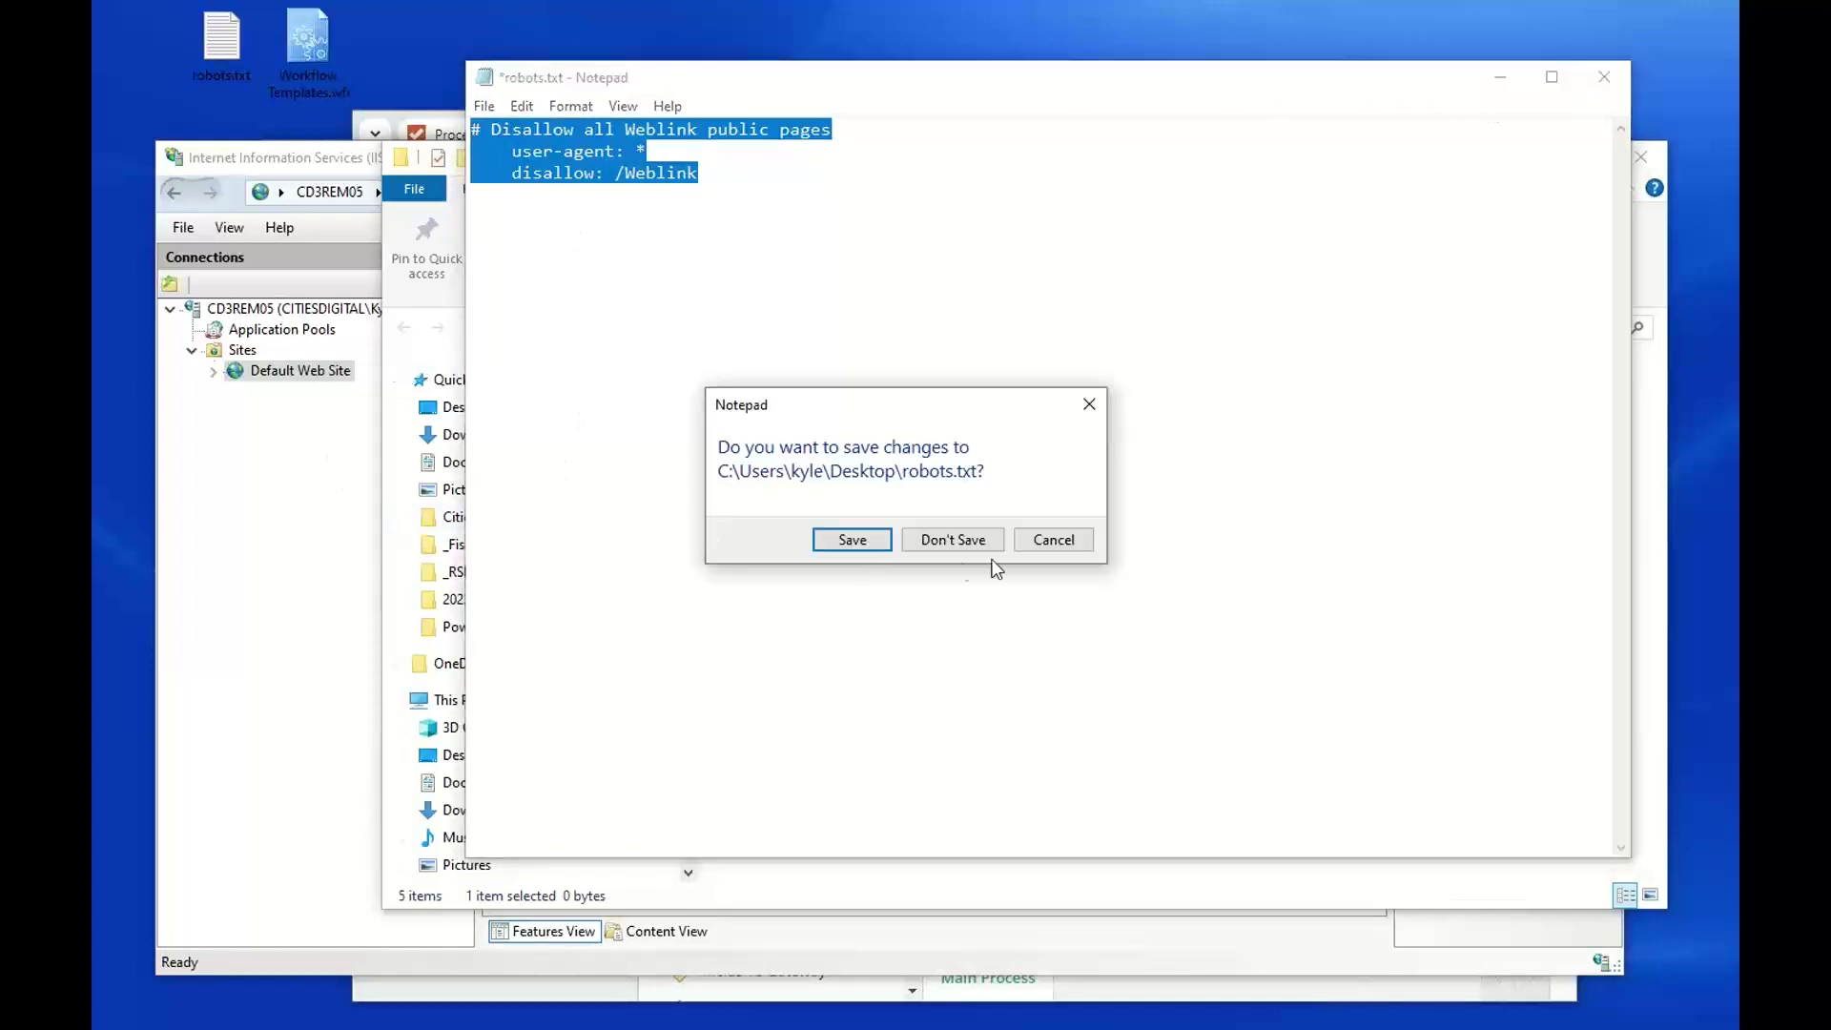
left_click(954, 539)
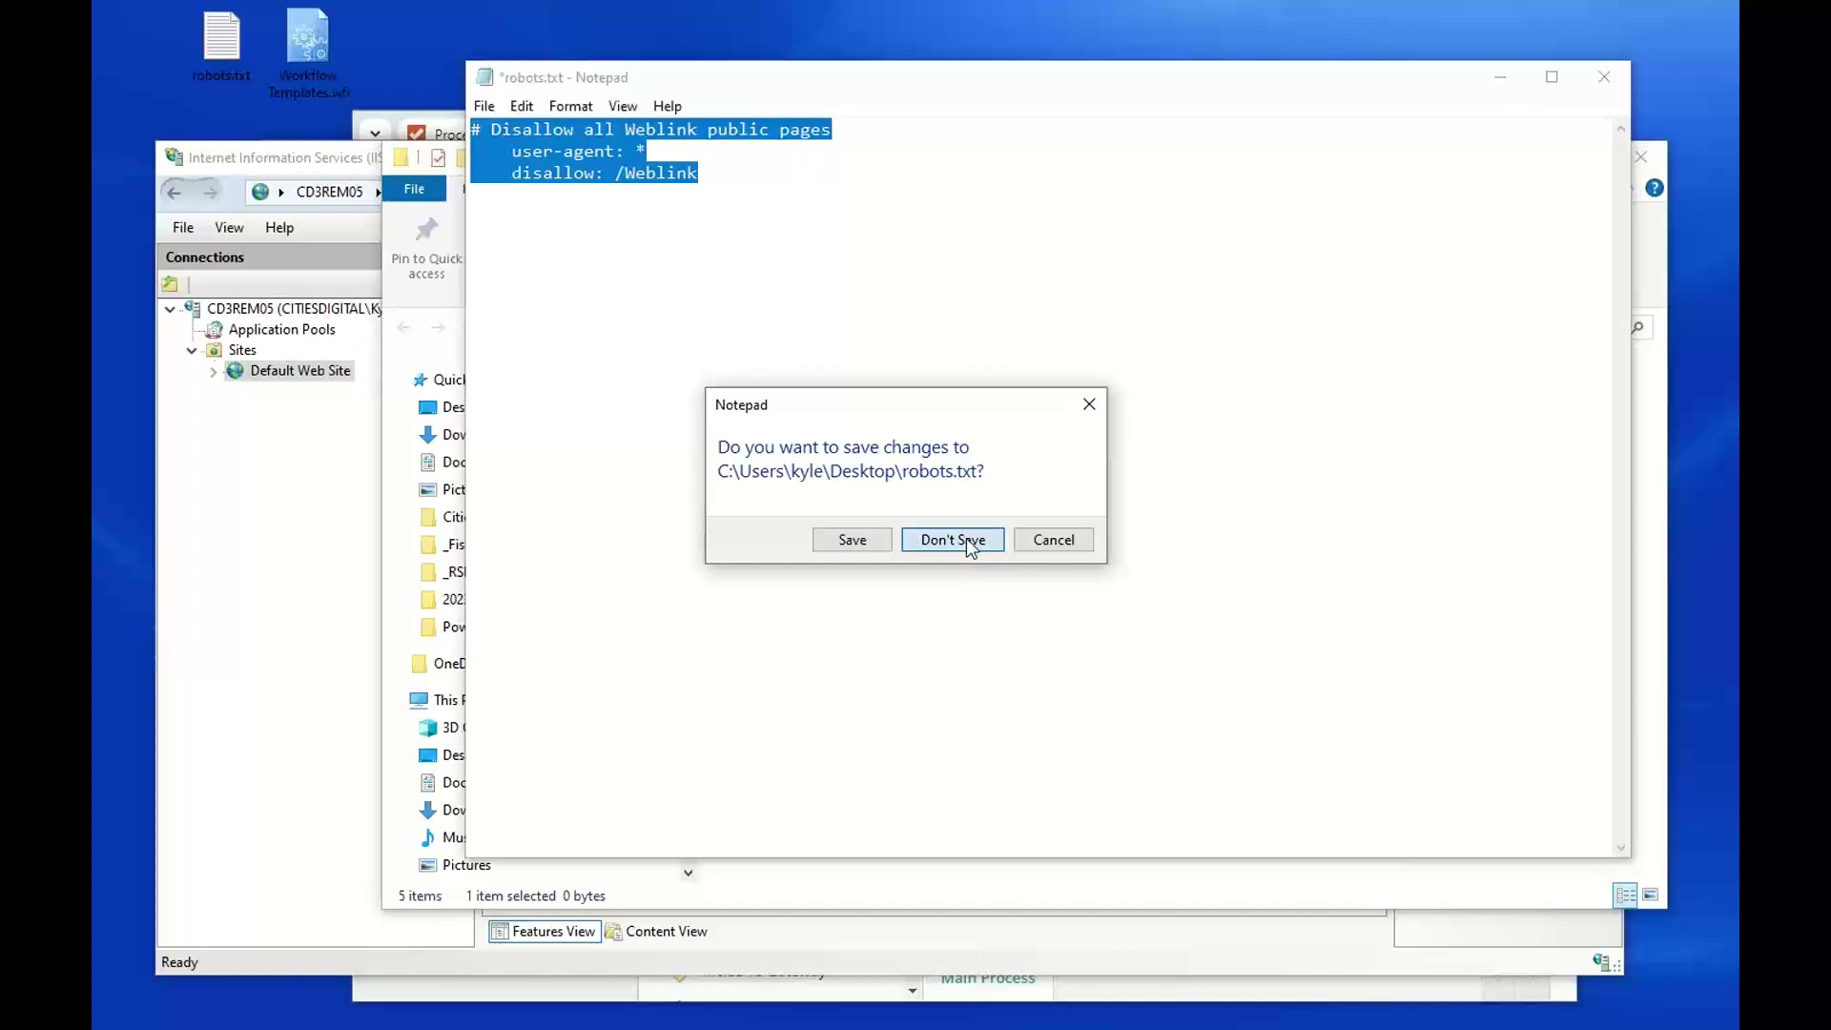
double_click(786, 491)
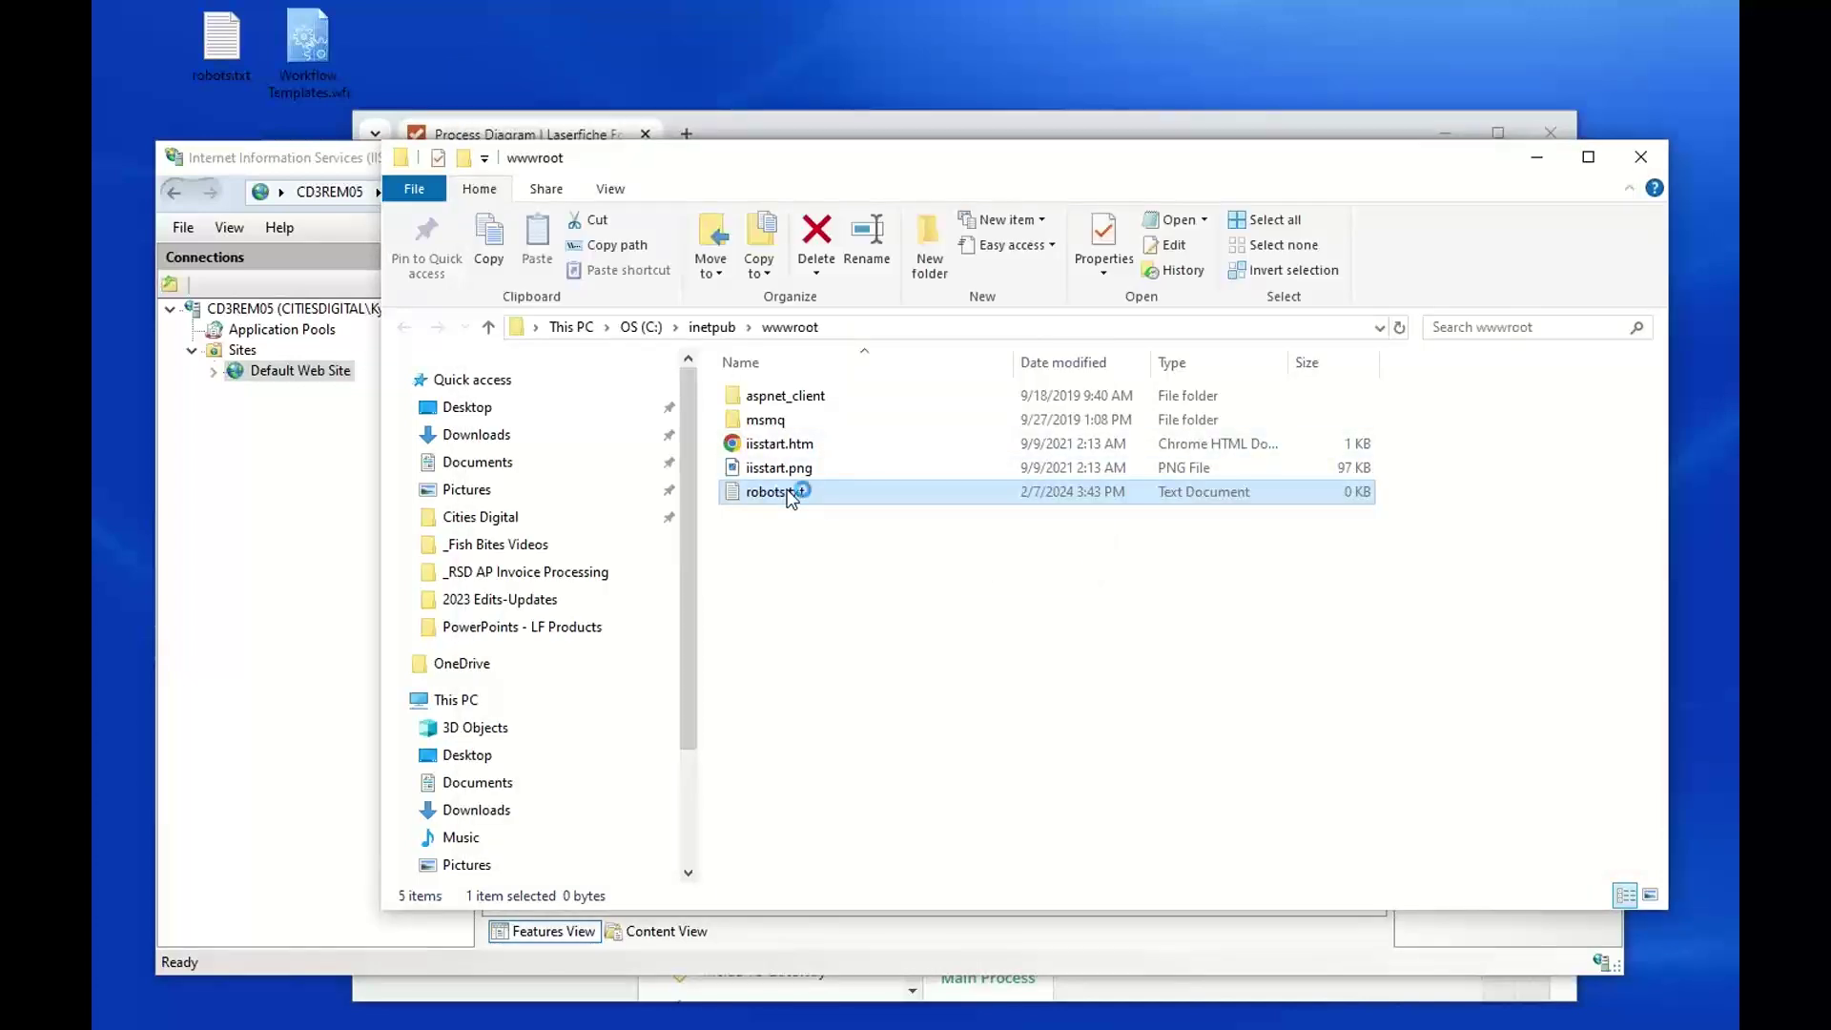
key("ctrl+v")
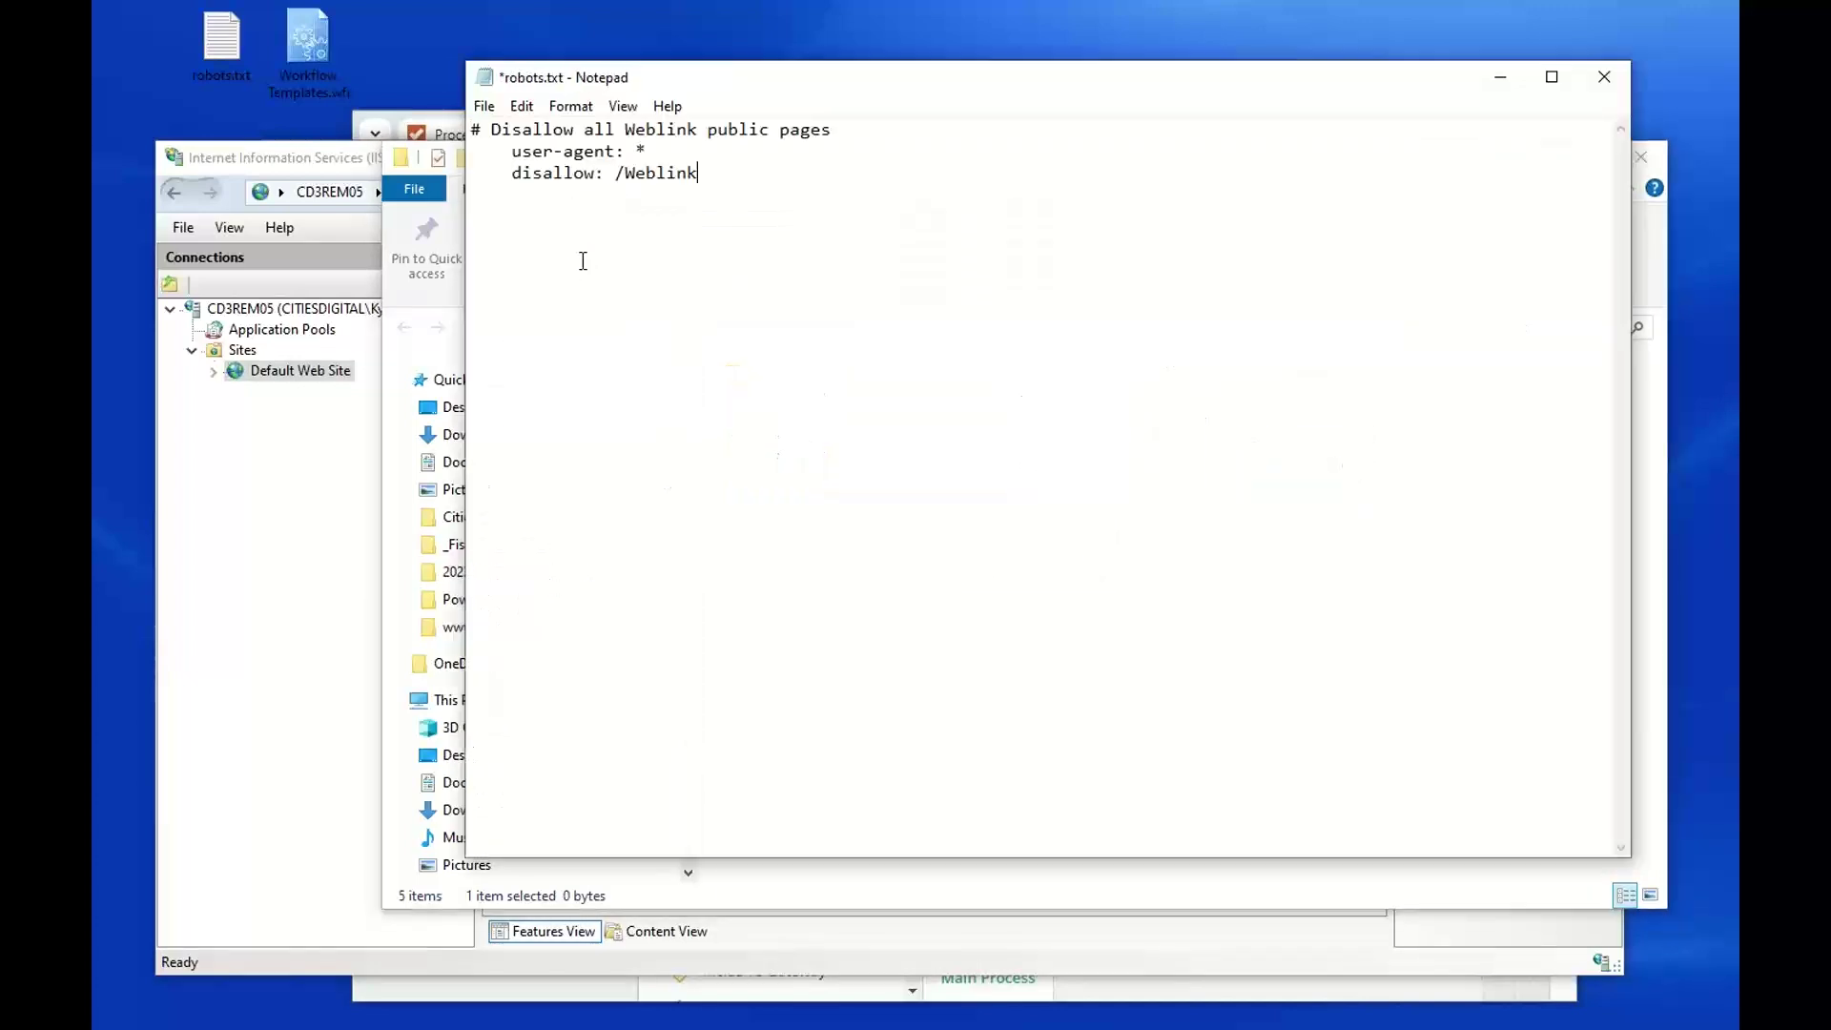
left_click(1604, 76)
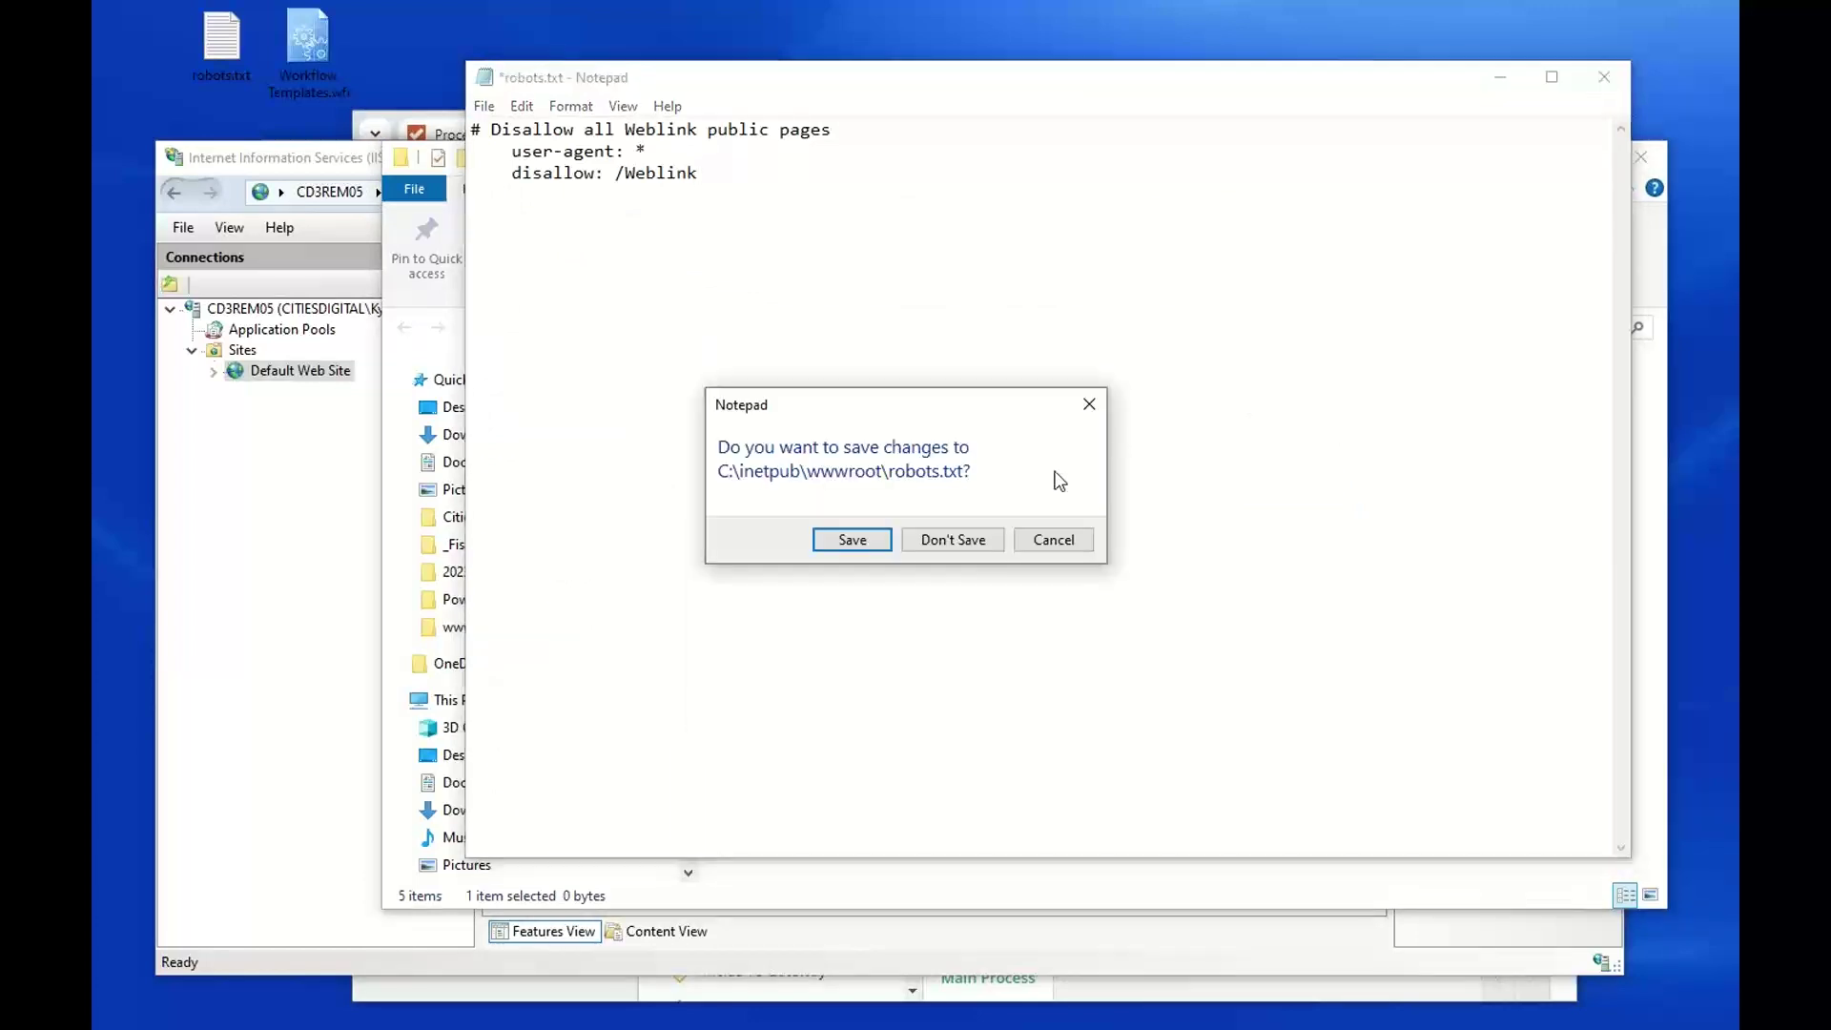
left_click(878, 540)
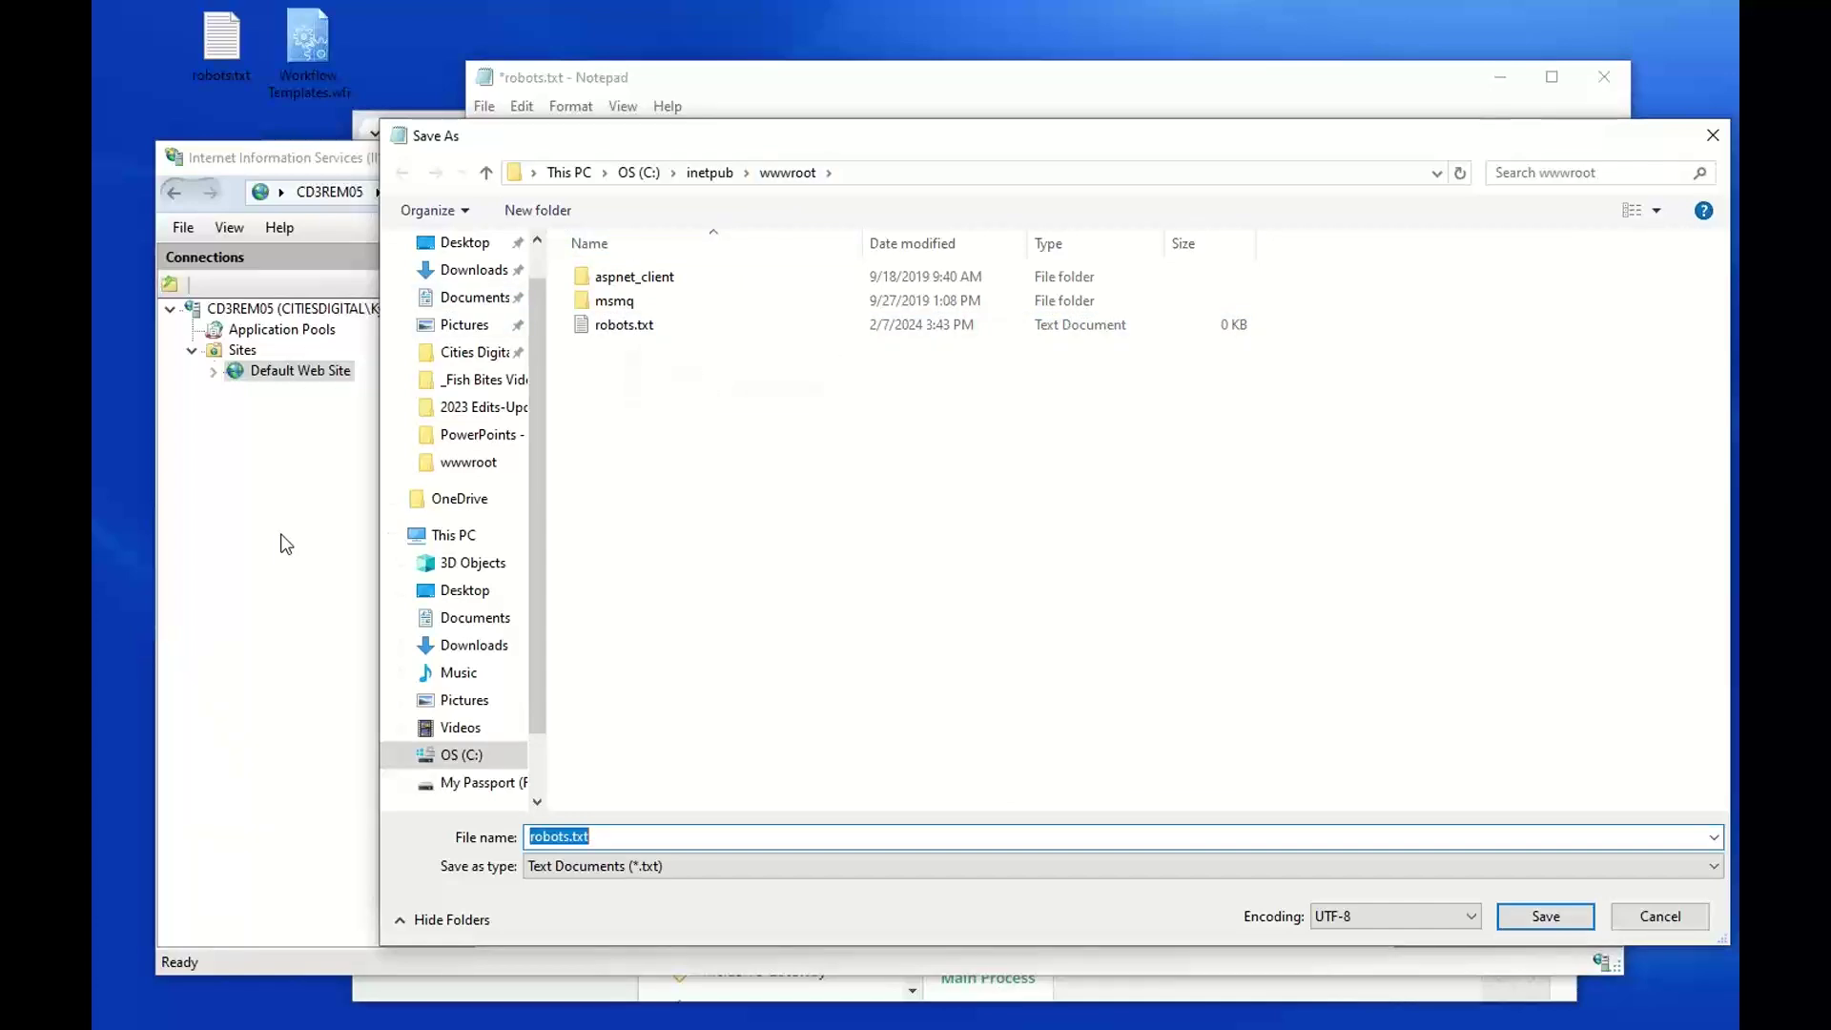
left_click_drag(610, 136, 579, 247)
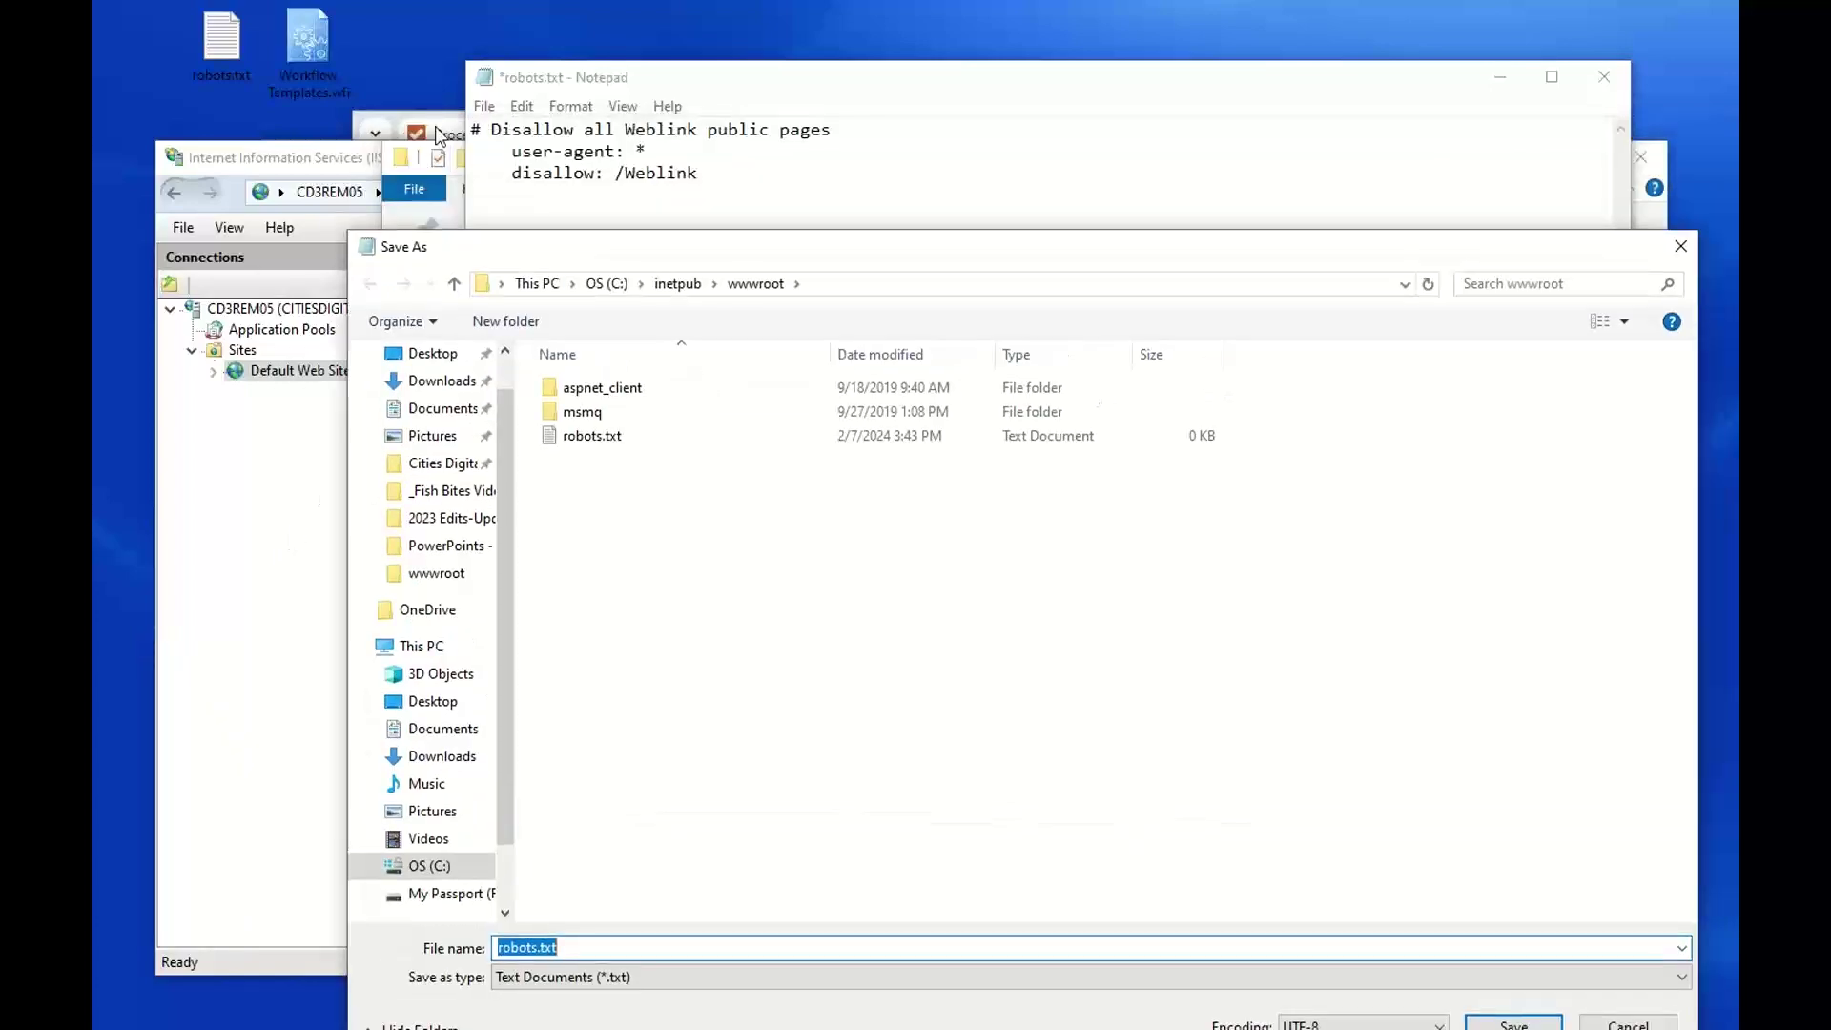
left_click(406, 112)
left_click(683, 134)
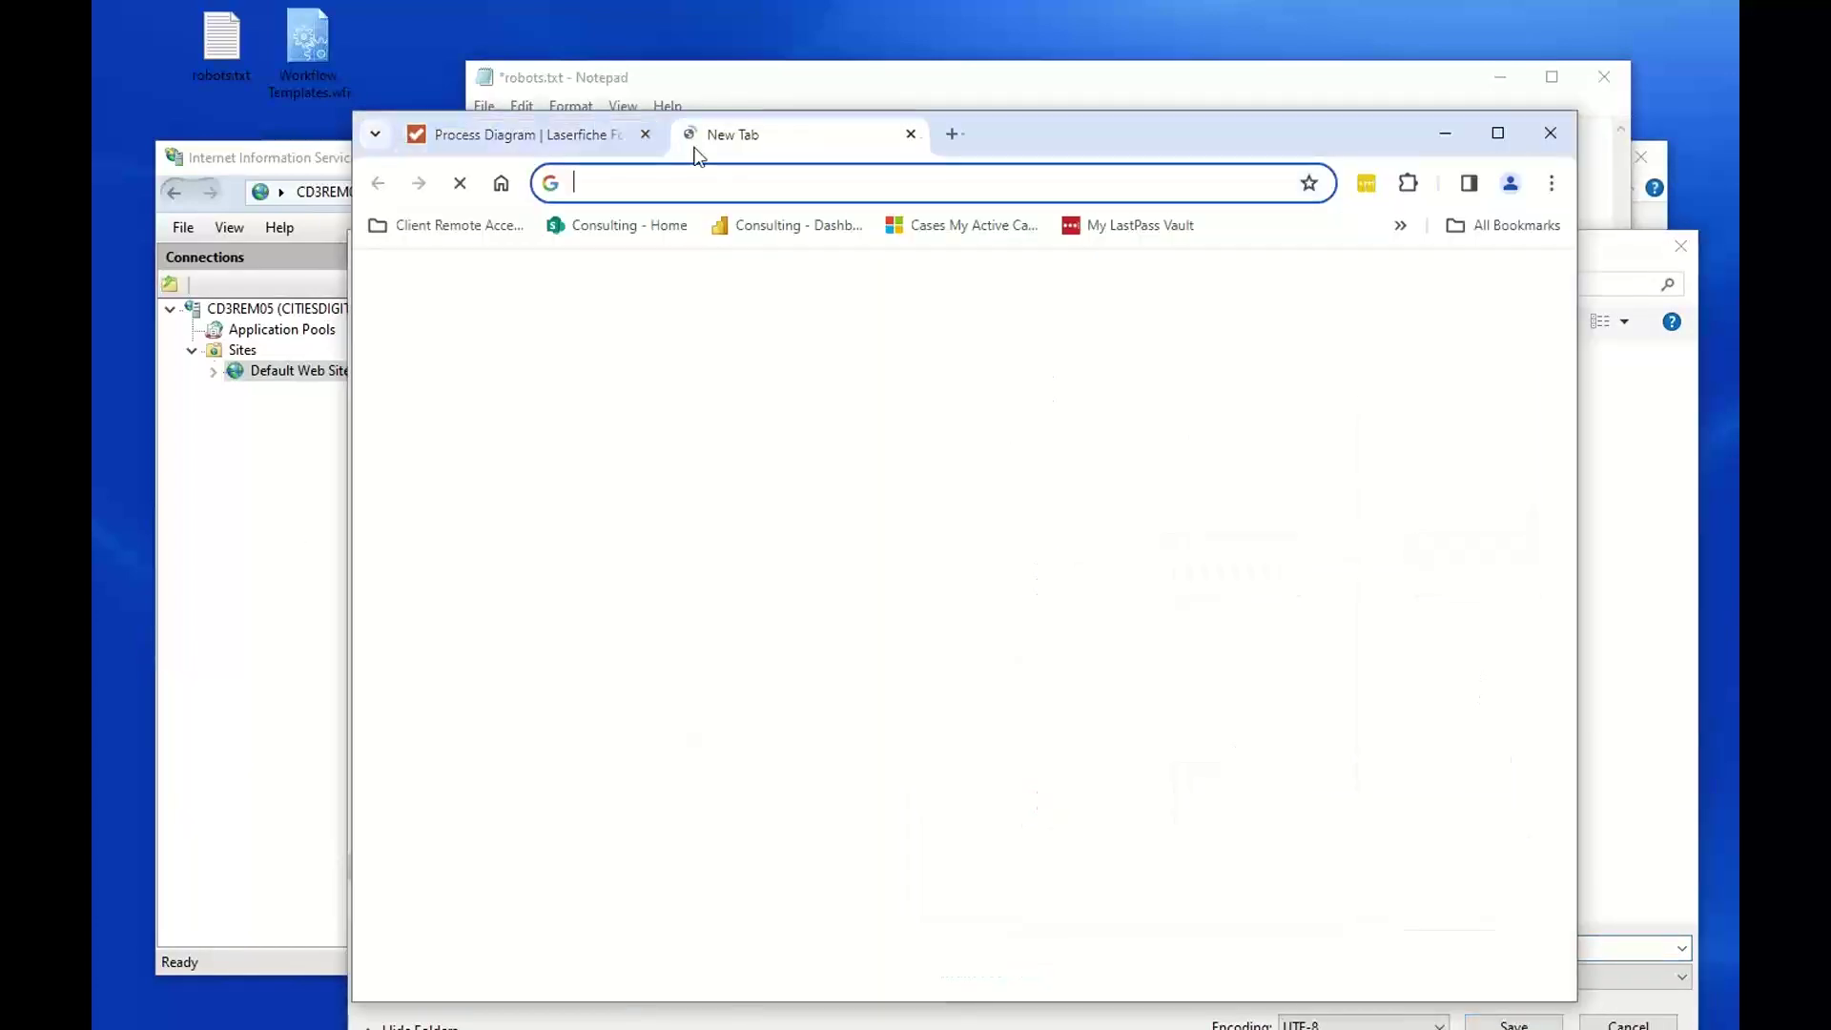
- Enter the misspelled address locahost/weblink/robots.txt, which runs a Google search
left_click(615, 187)
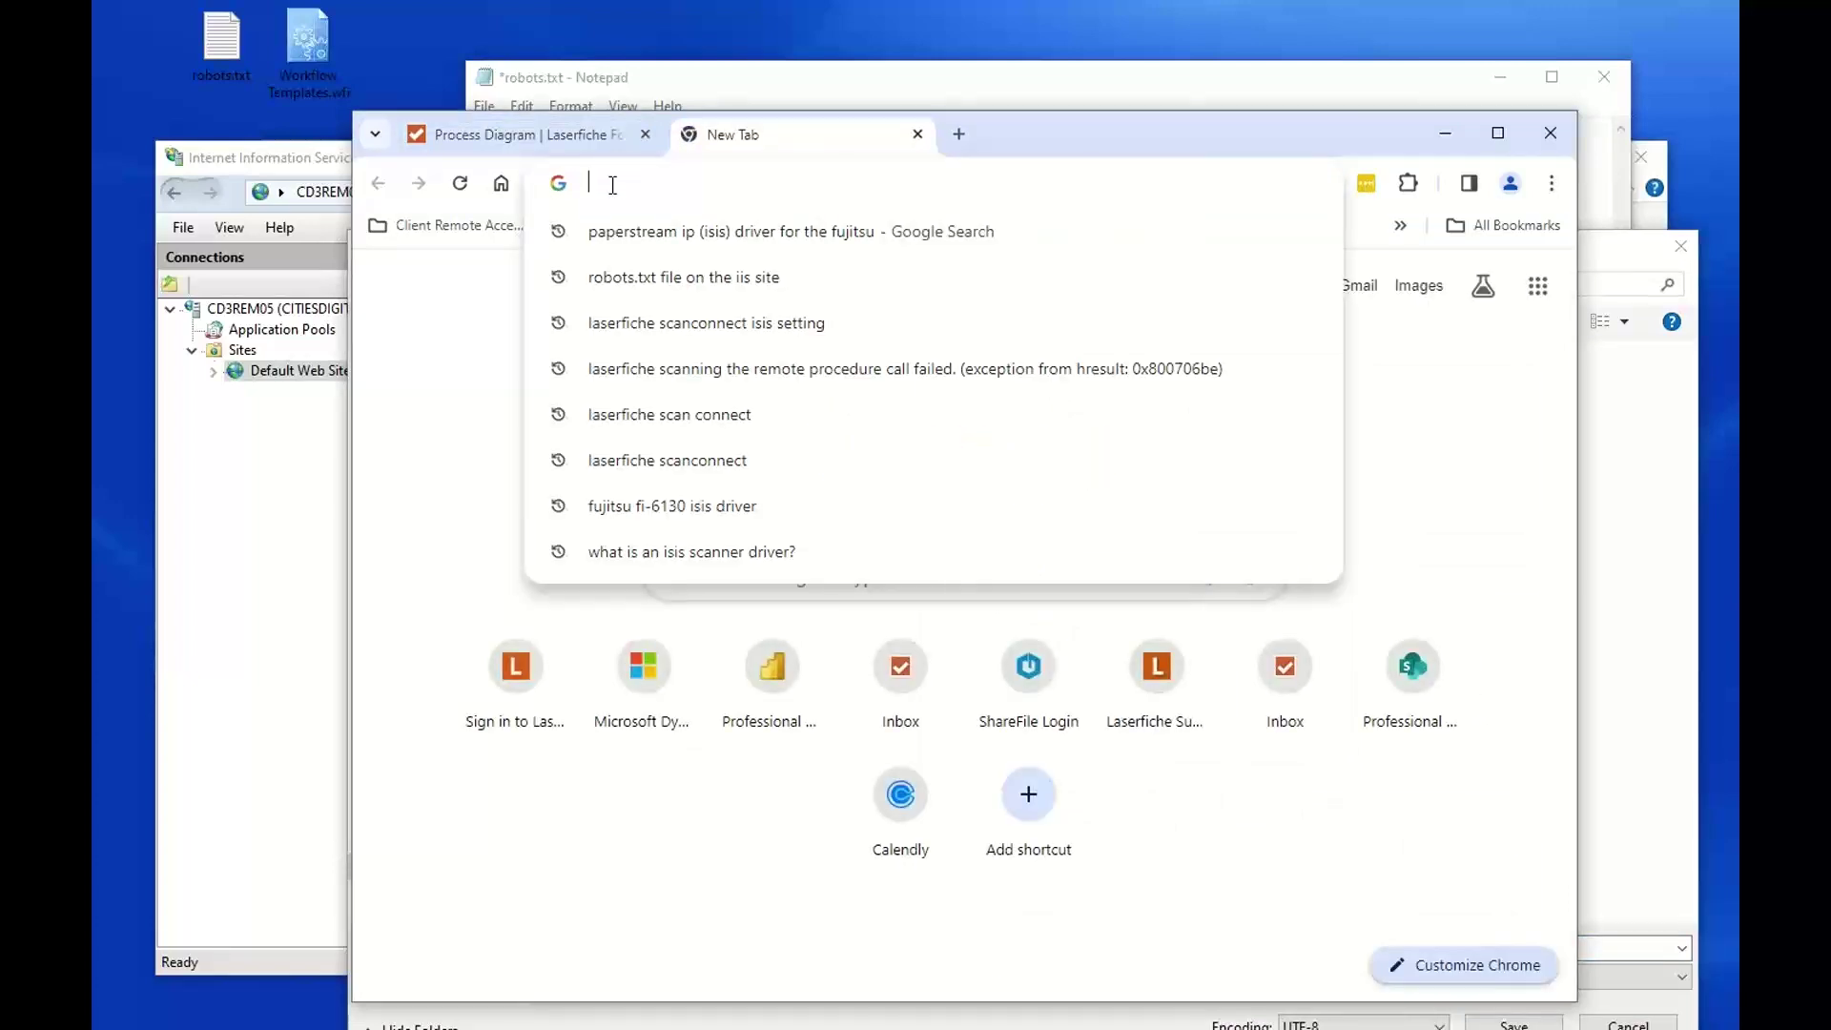
type("locahost")
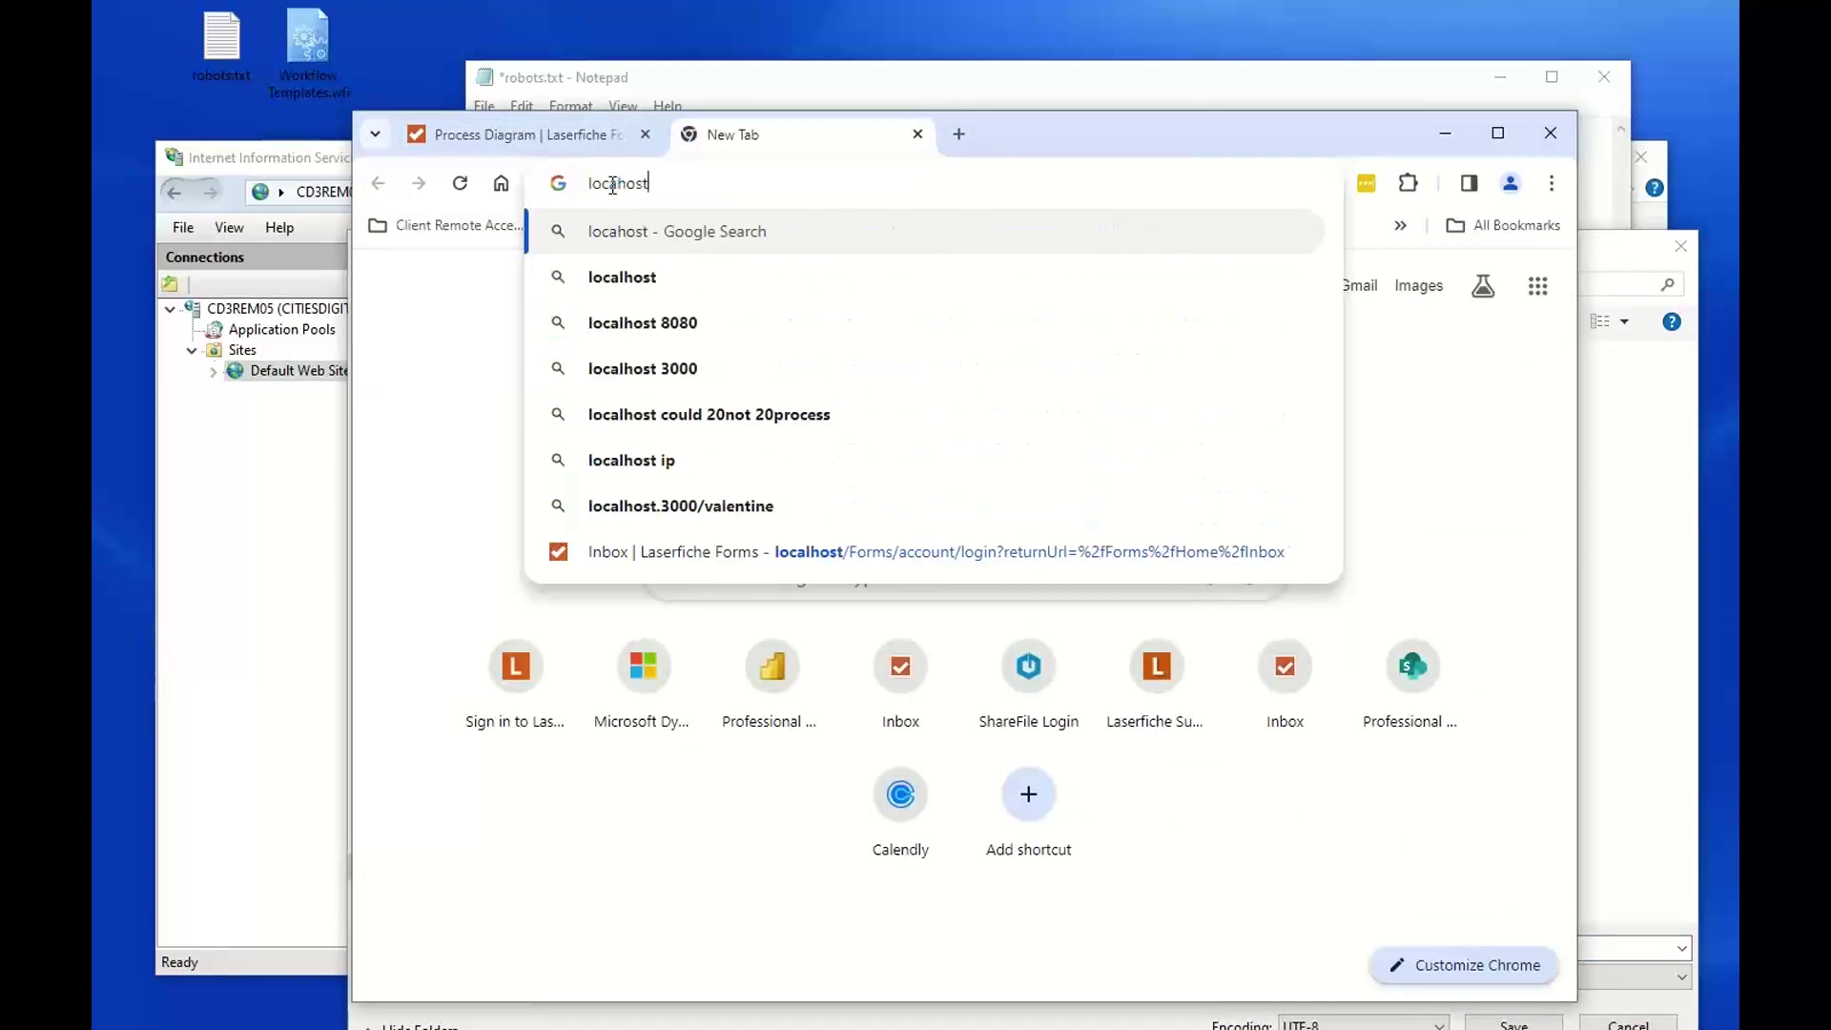
type("/weblin")
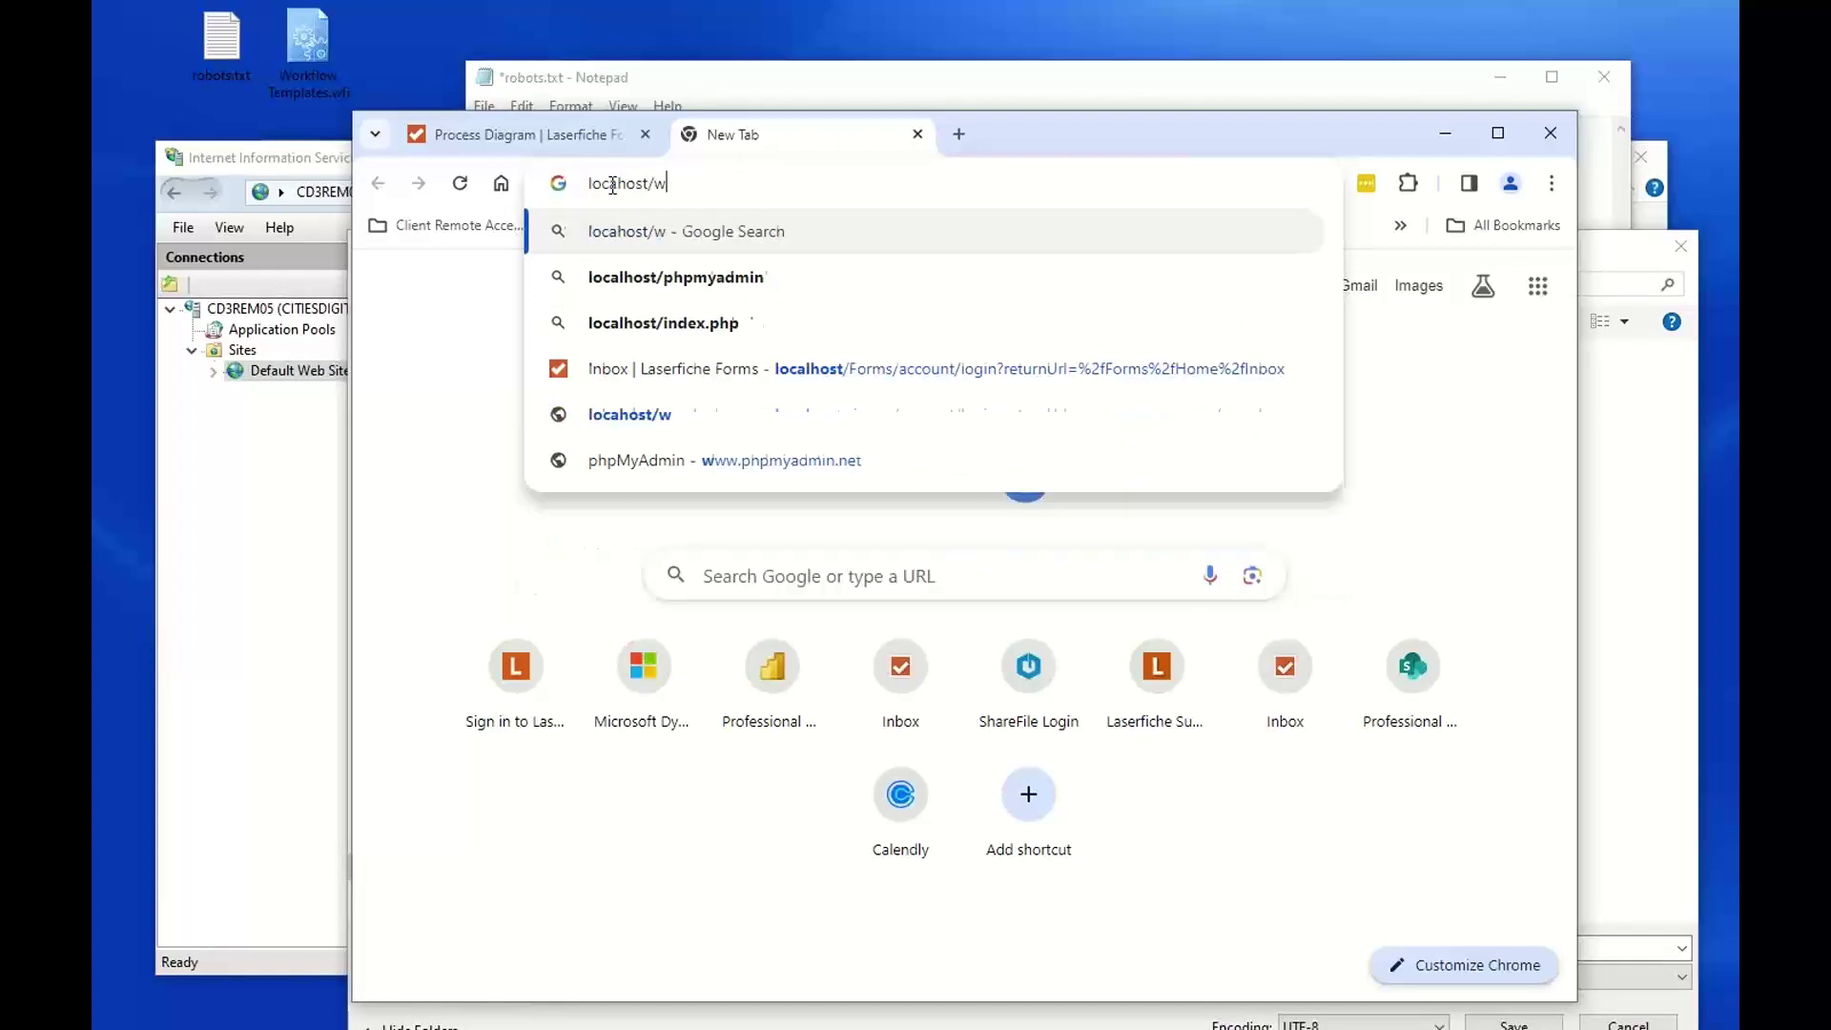
type("/robo")
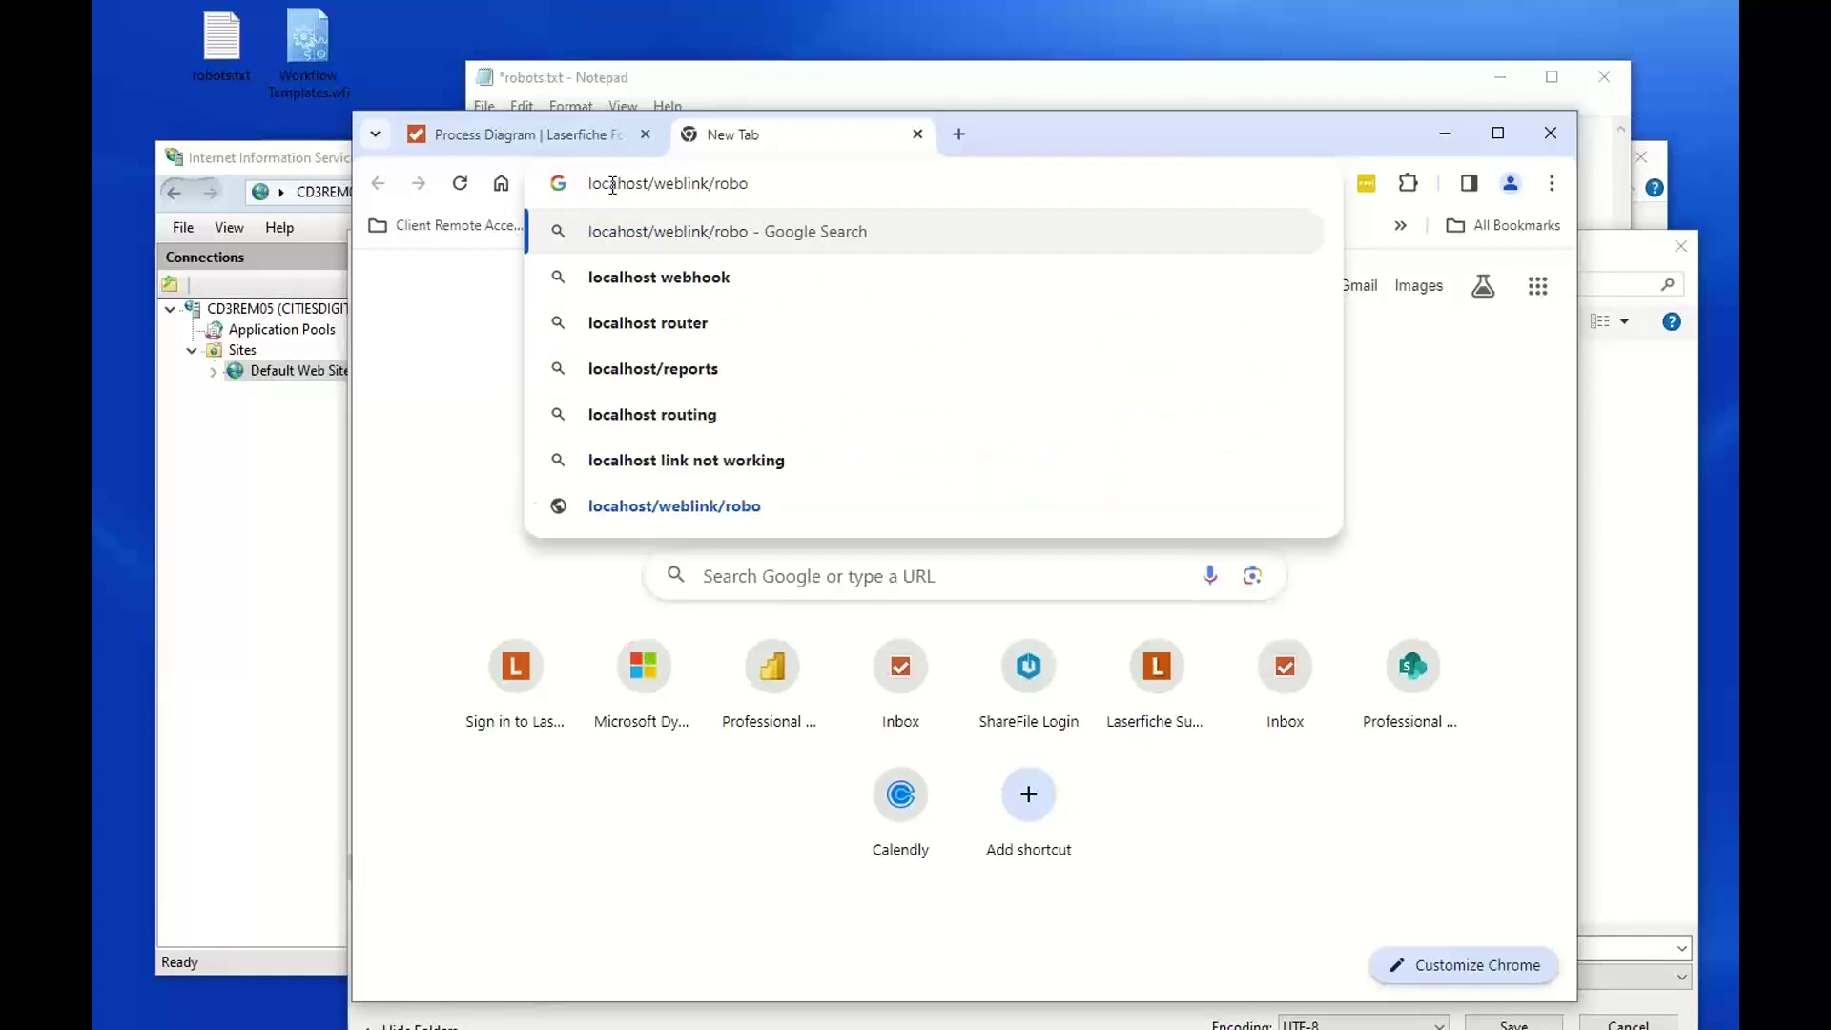
type("ts.txt")
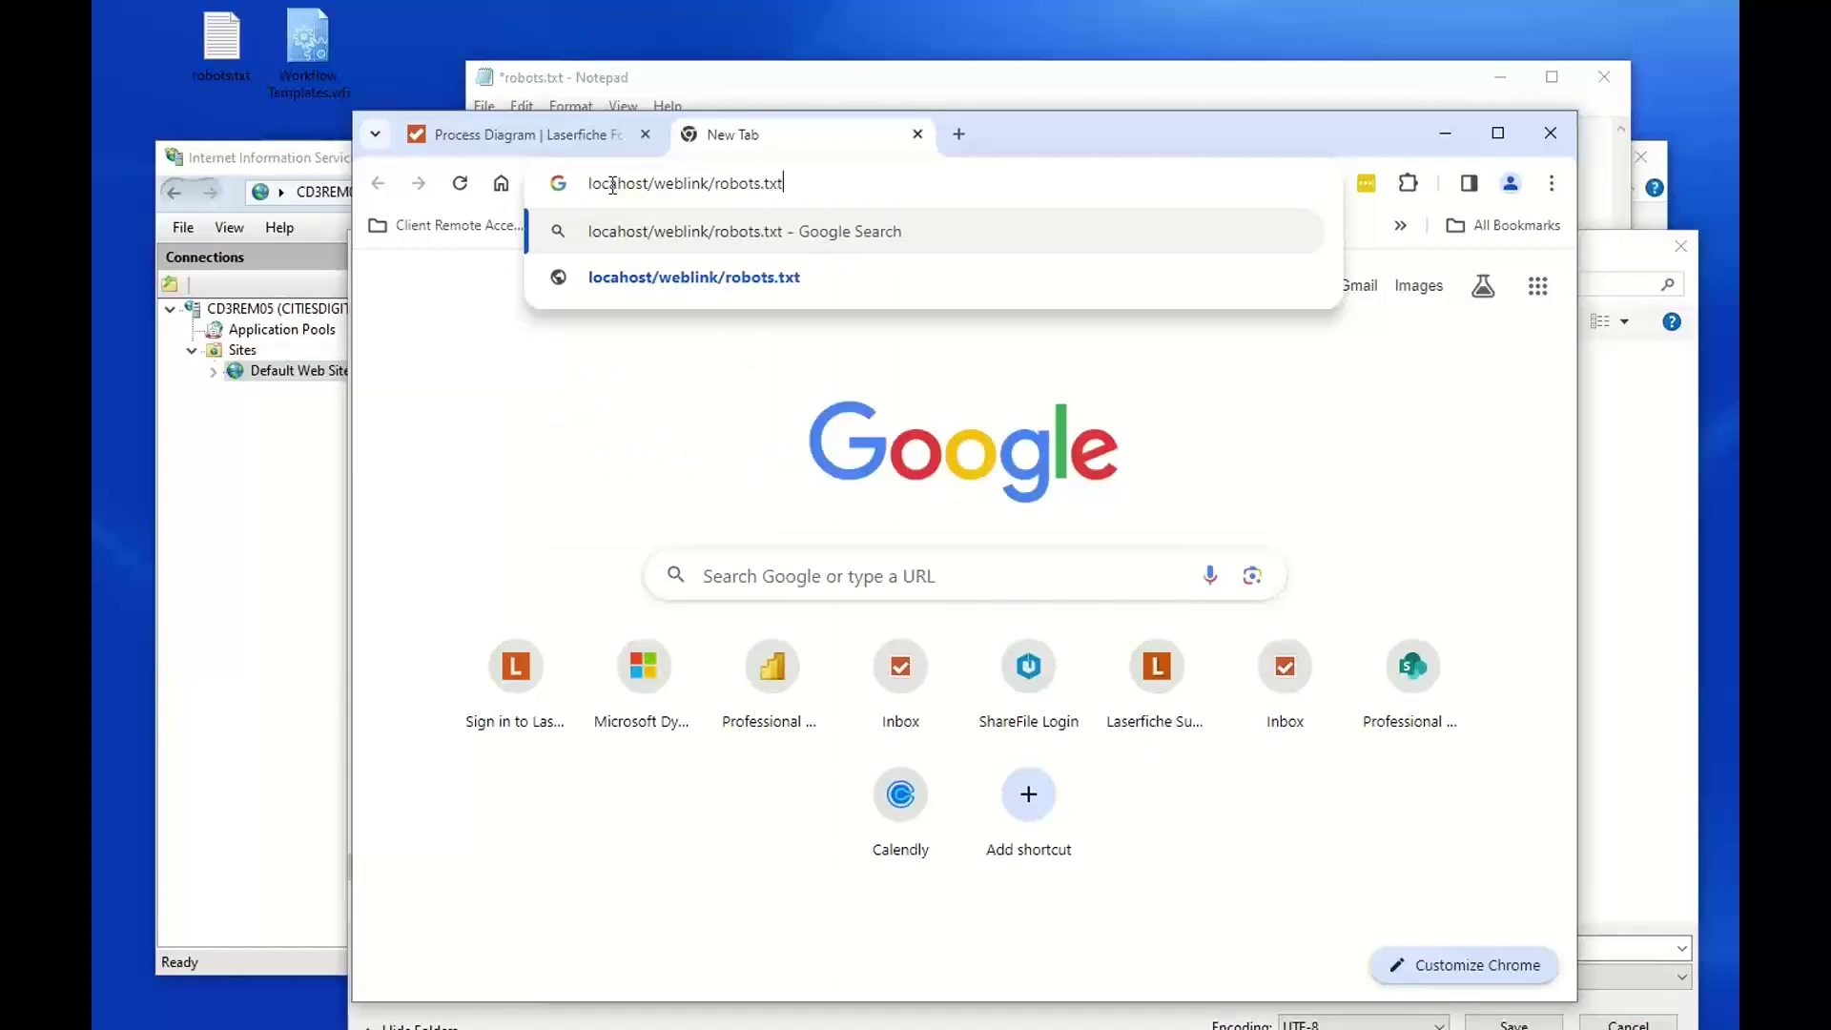
key("Return")
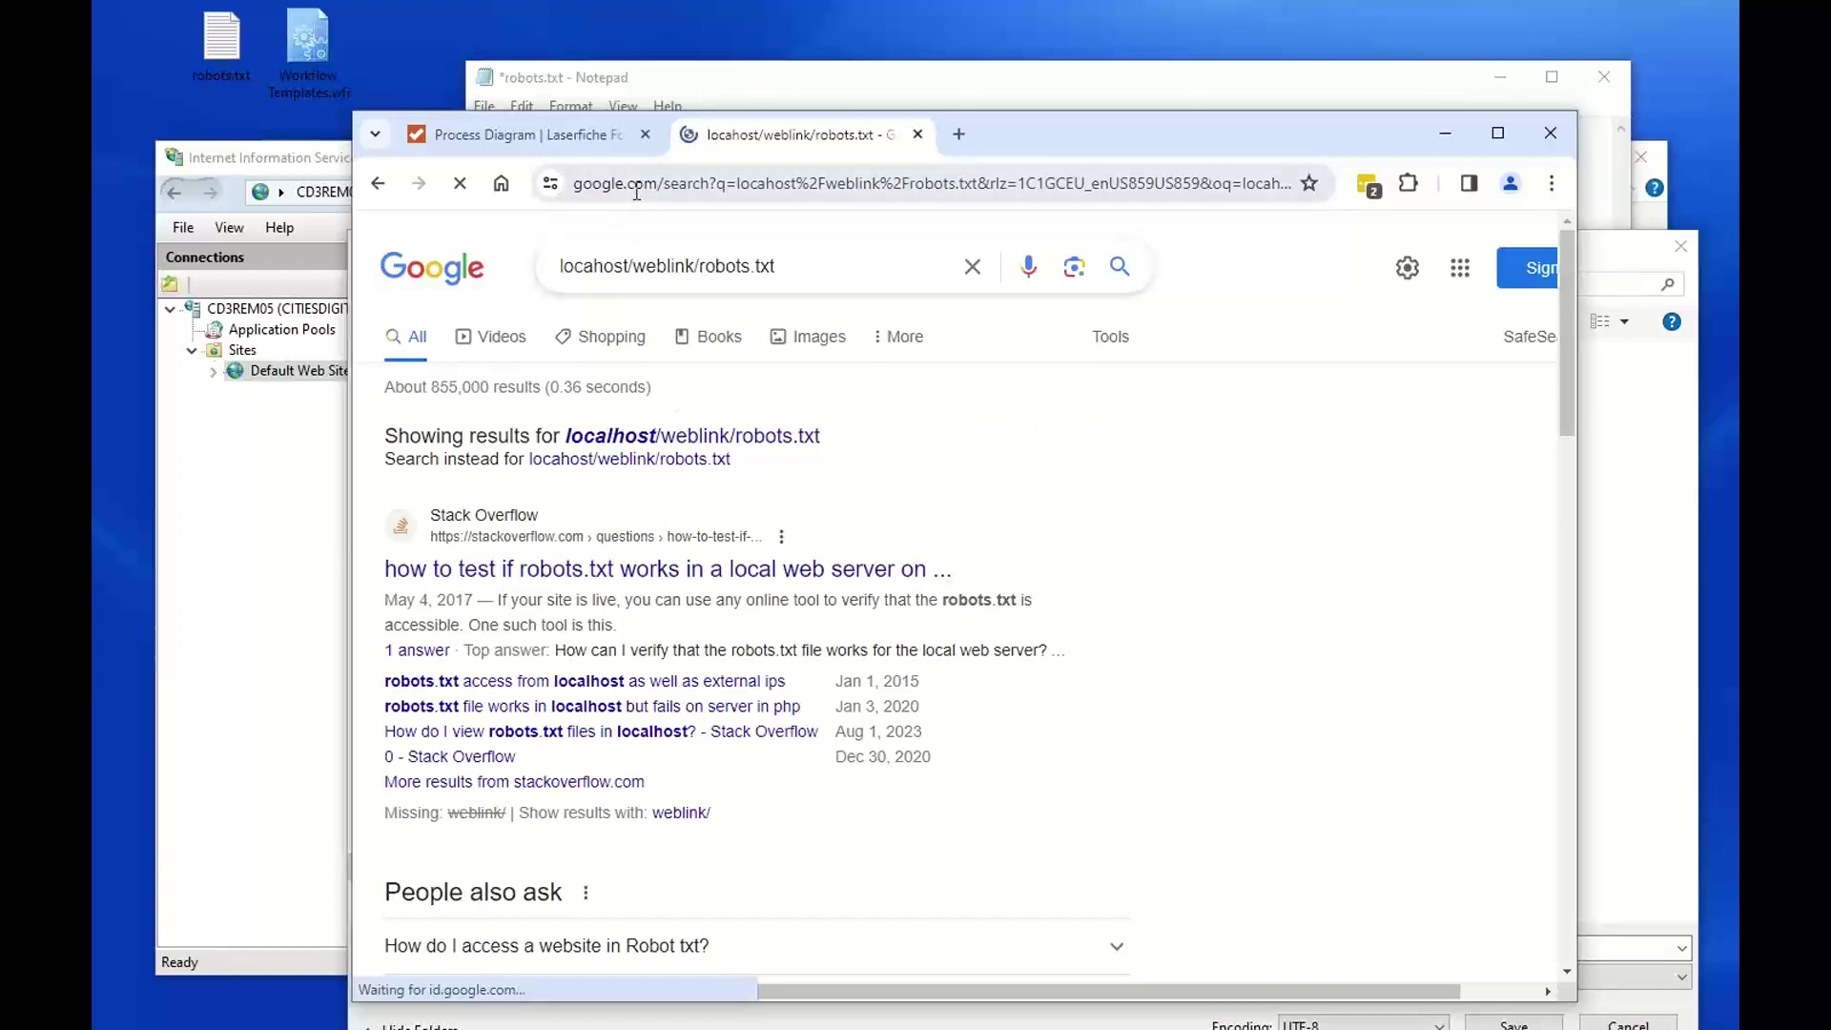
left_click(605, 191)
key("BackSpace")
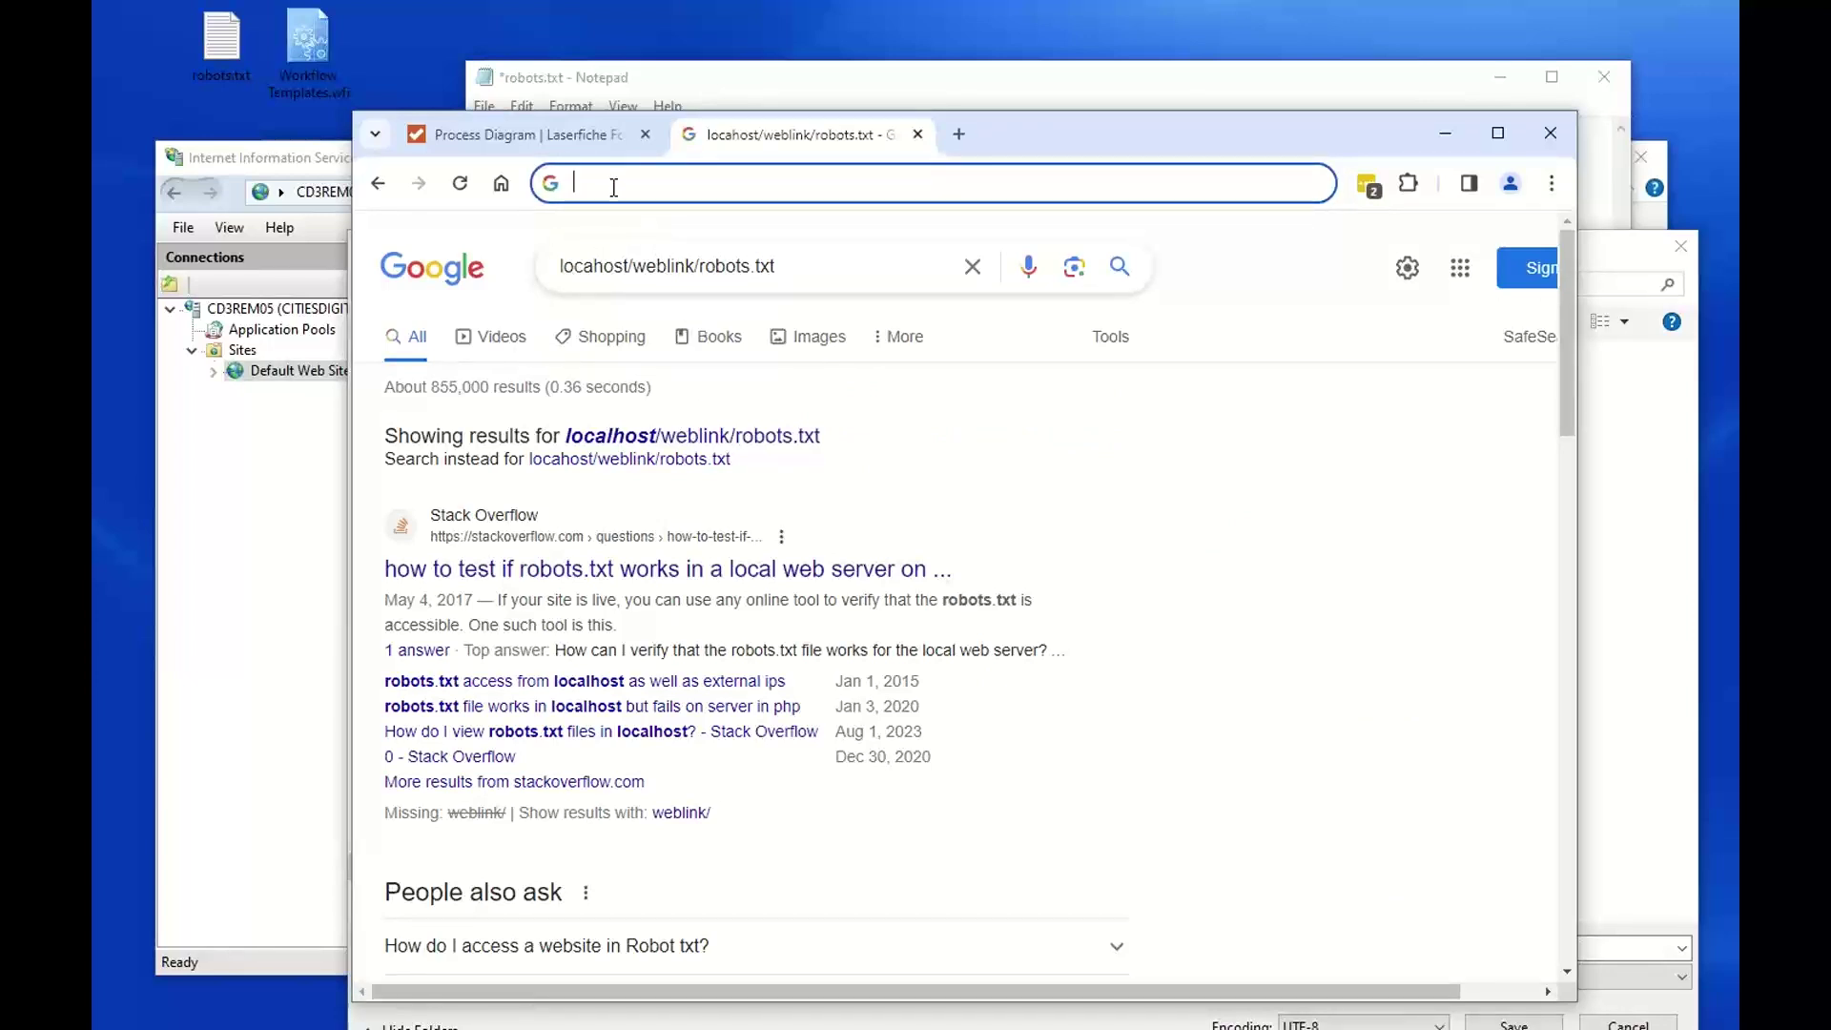
type("http")
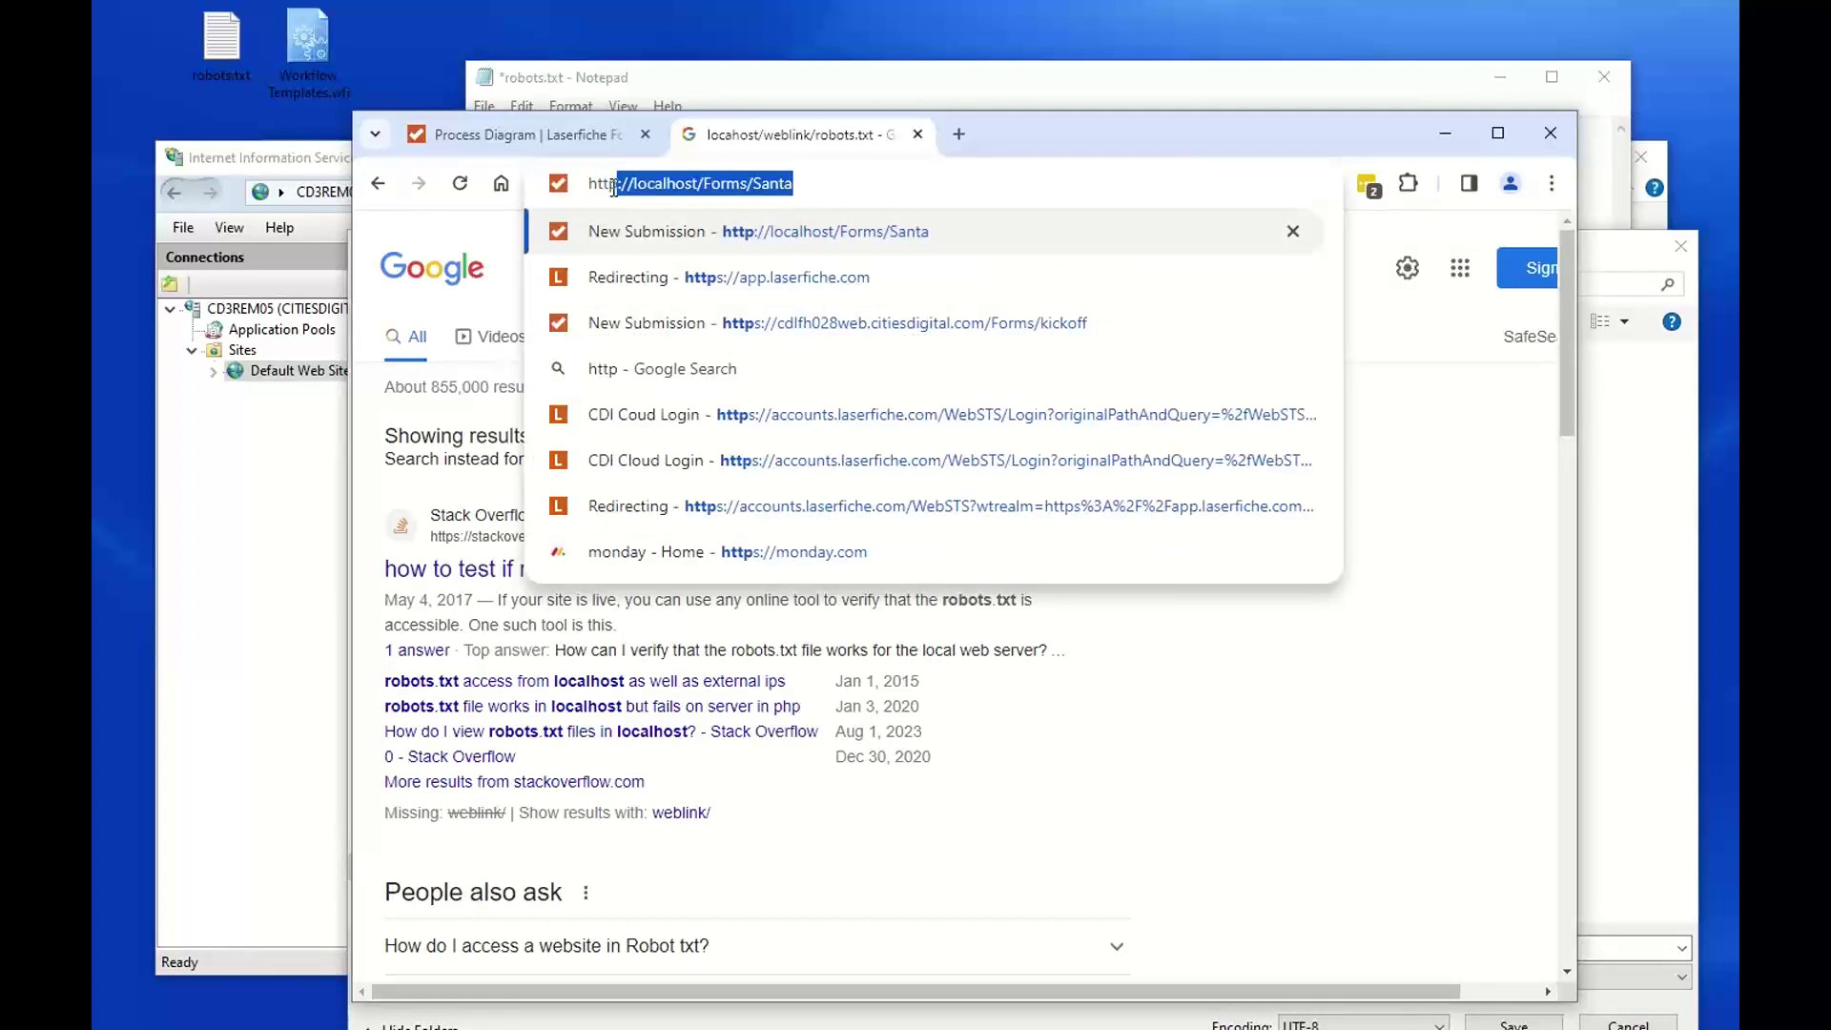
type(":")
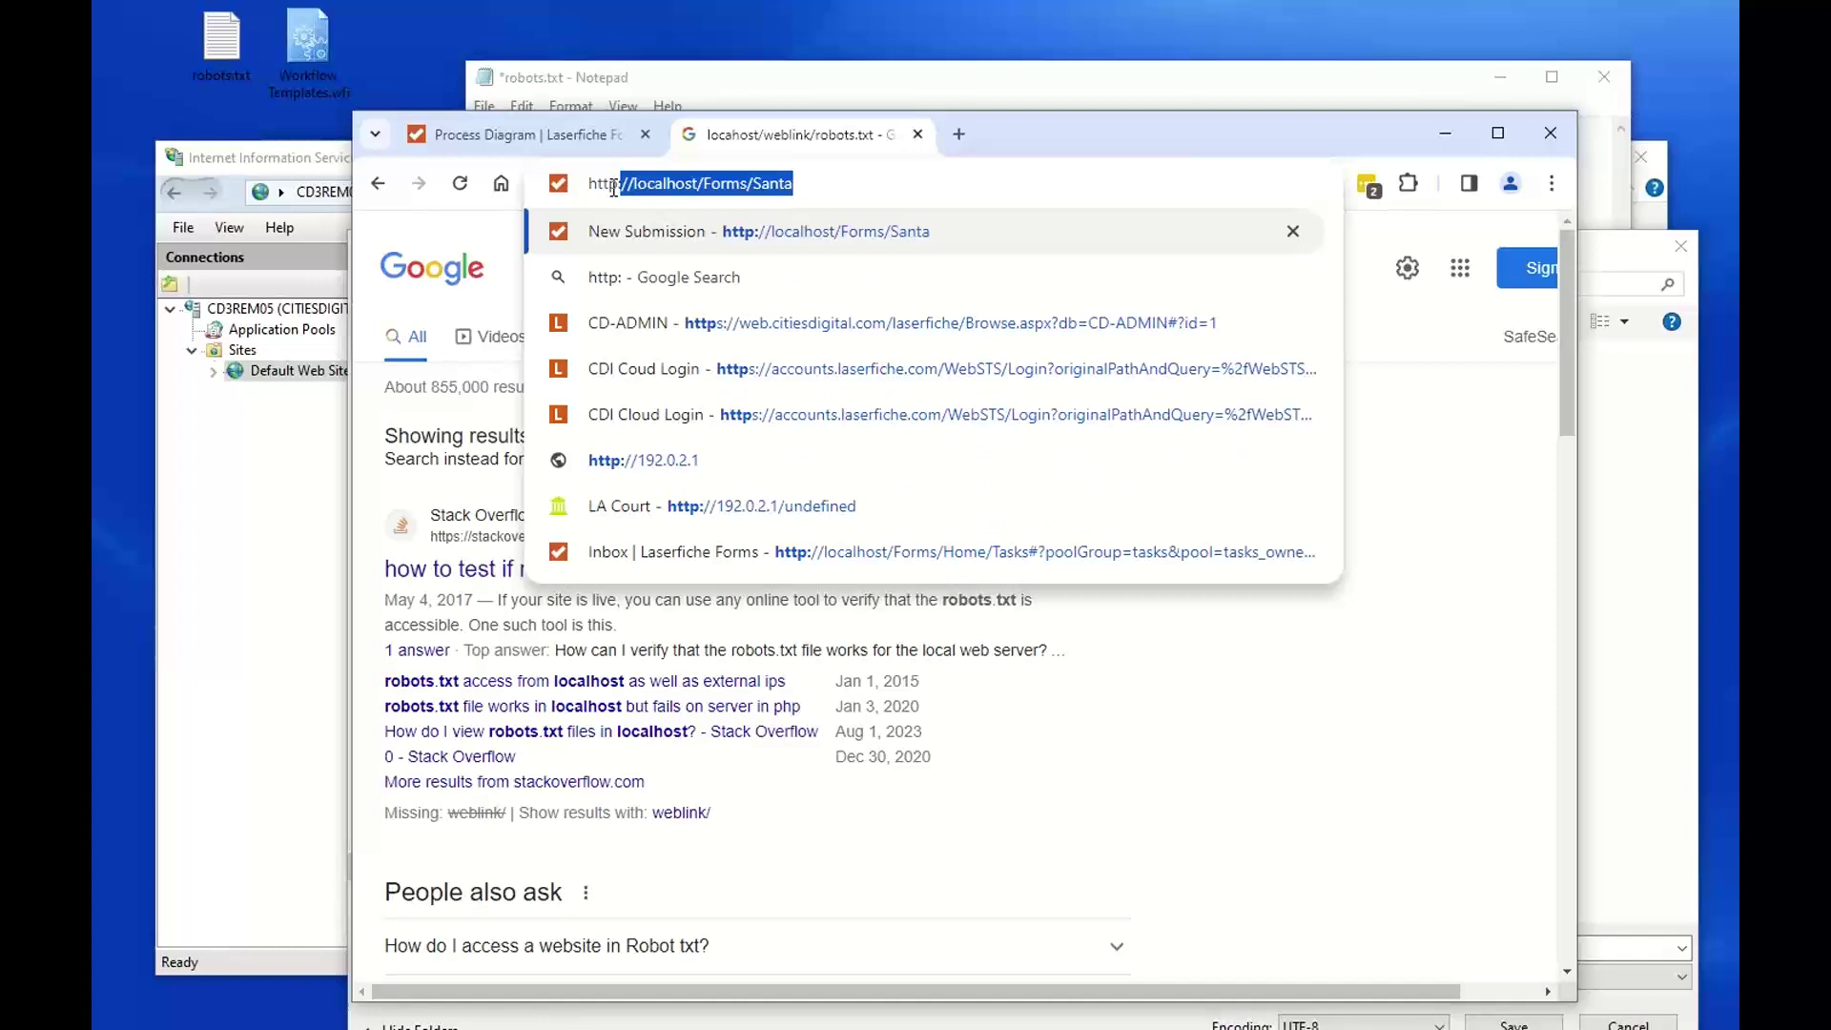
key("Right")
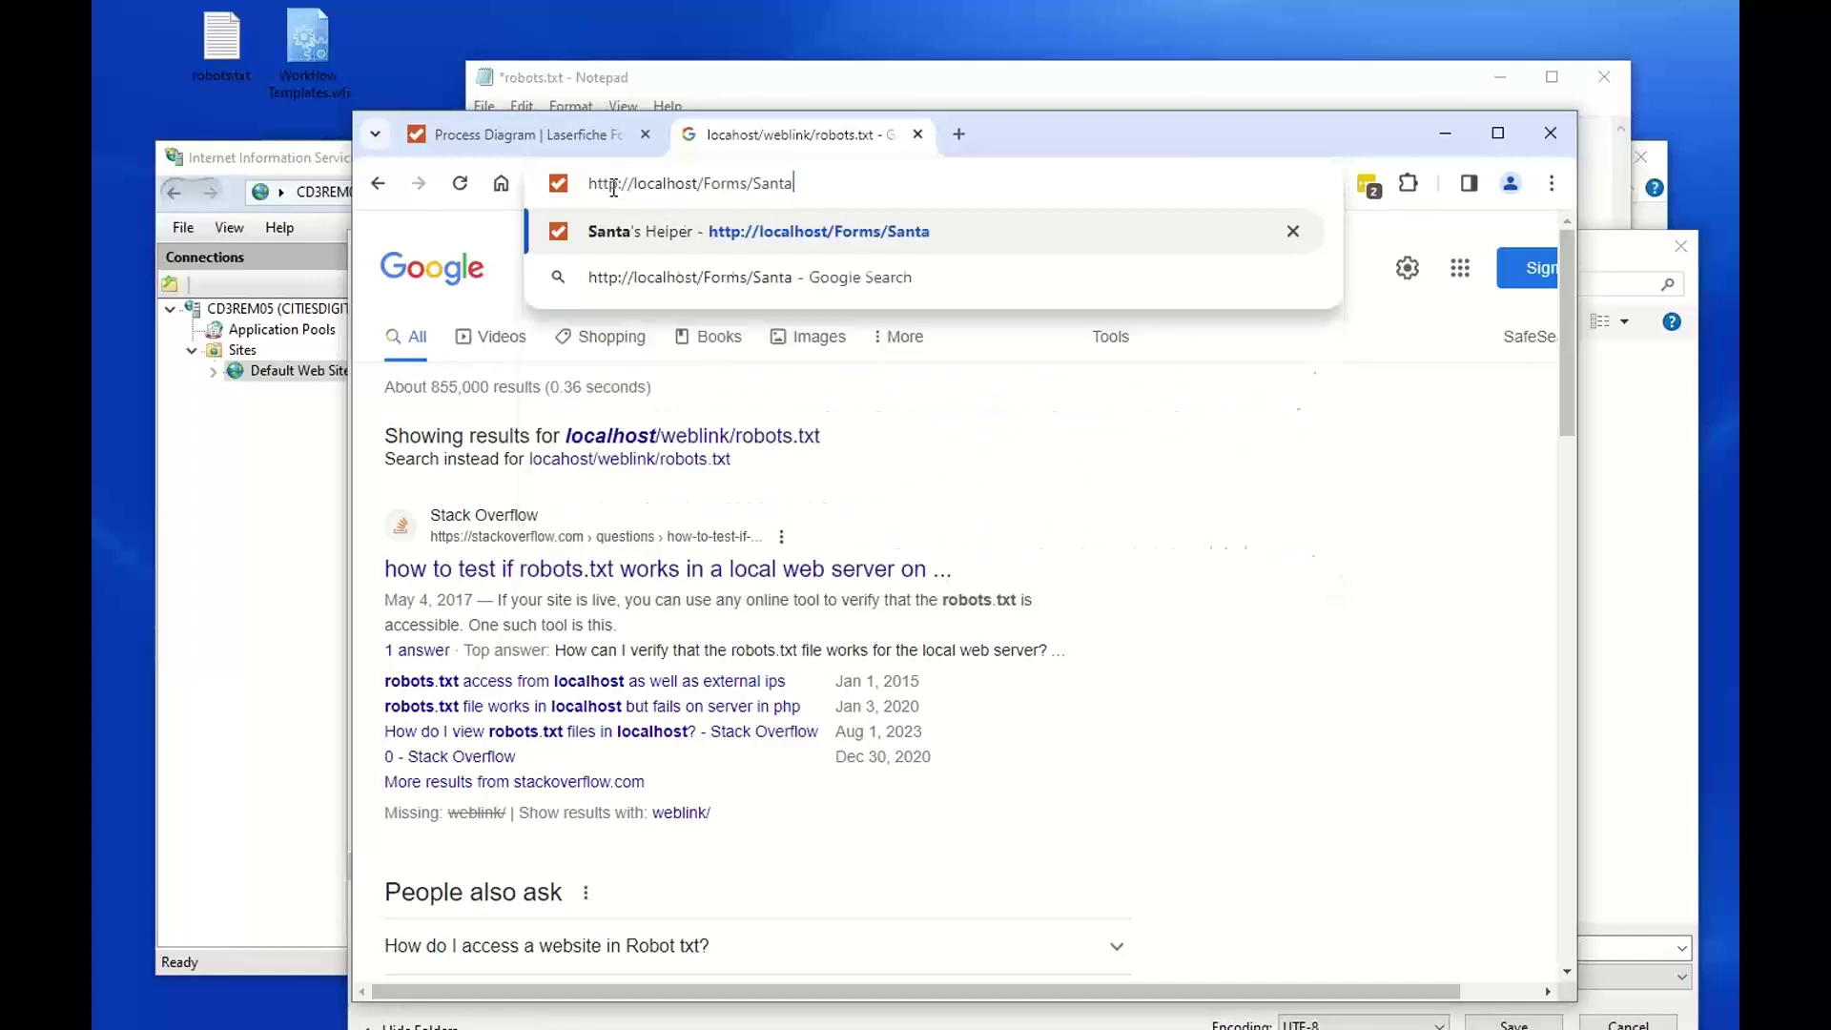
key("BackSpace")
key("BackSpace")
key("BackSpace")
key("BackSpace")
key("BackSpace")
key("BackSpace")
key("BackSpace")
key("BackSpace")
key("BackSpace")
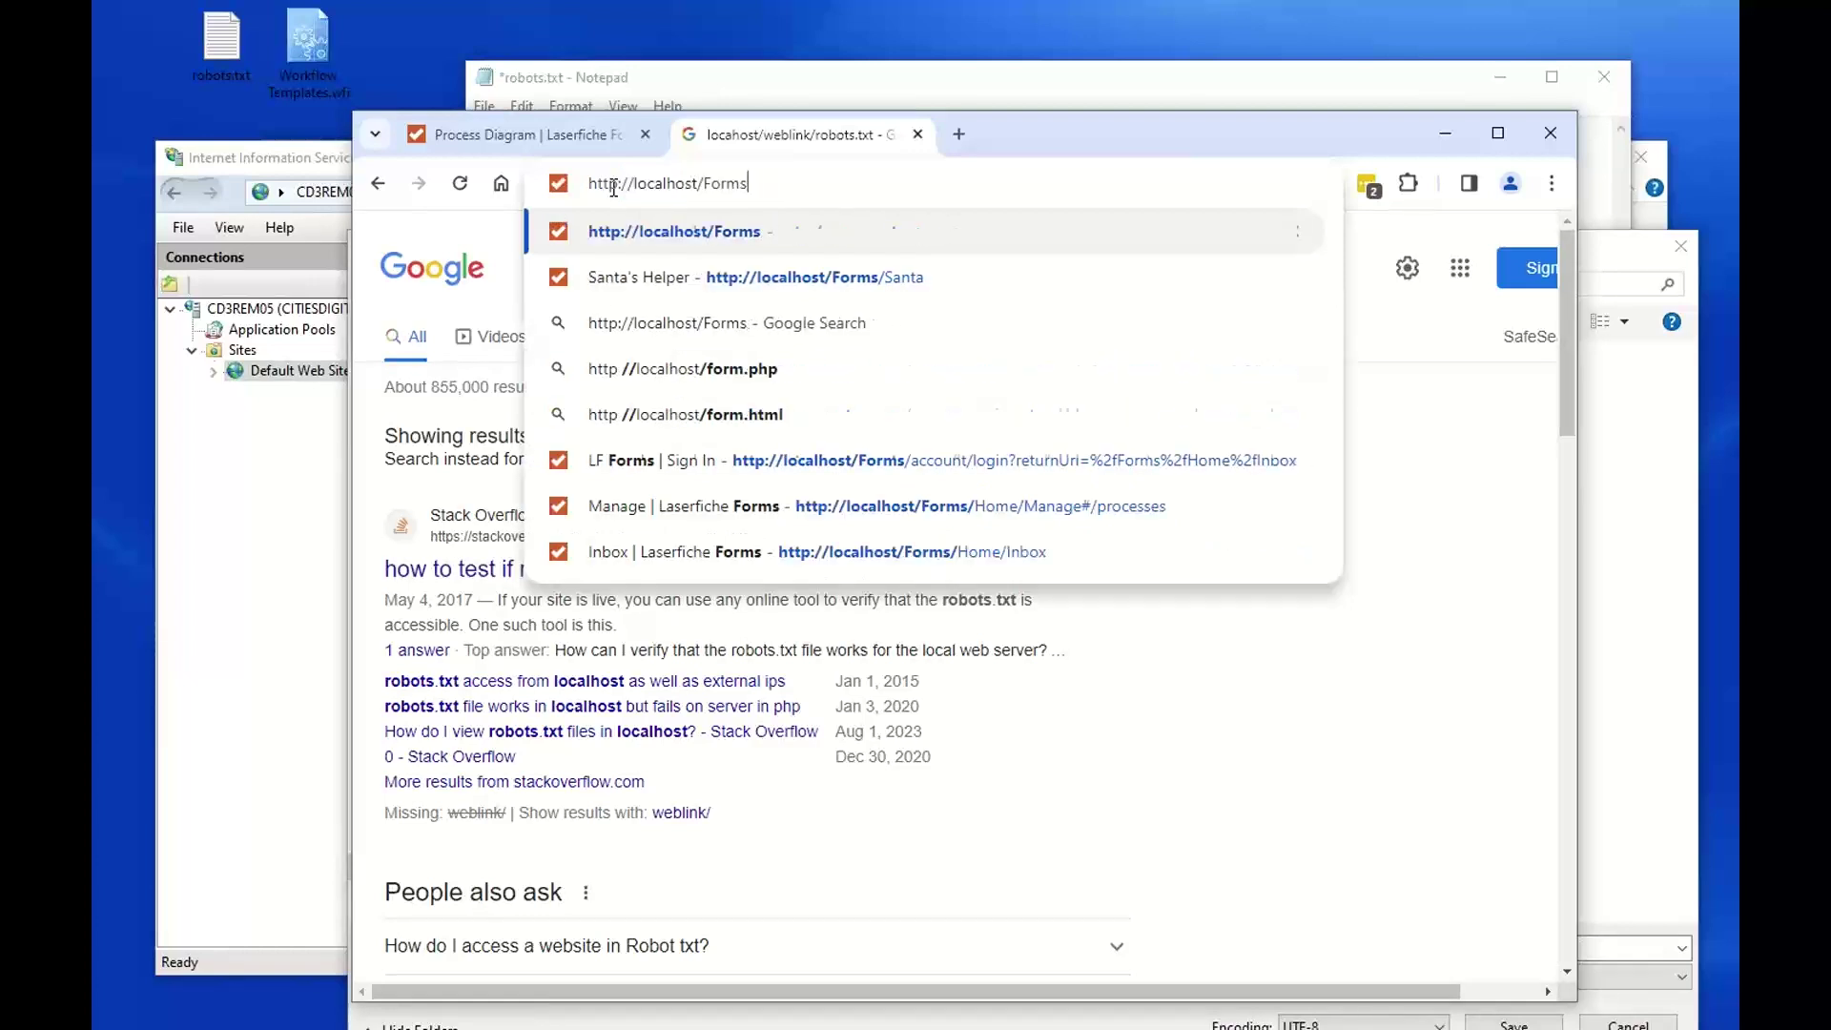
key("BackSpace")
key("BackSpace")
type("We")
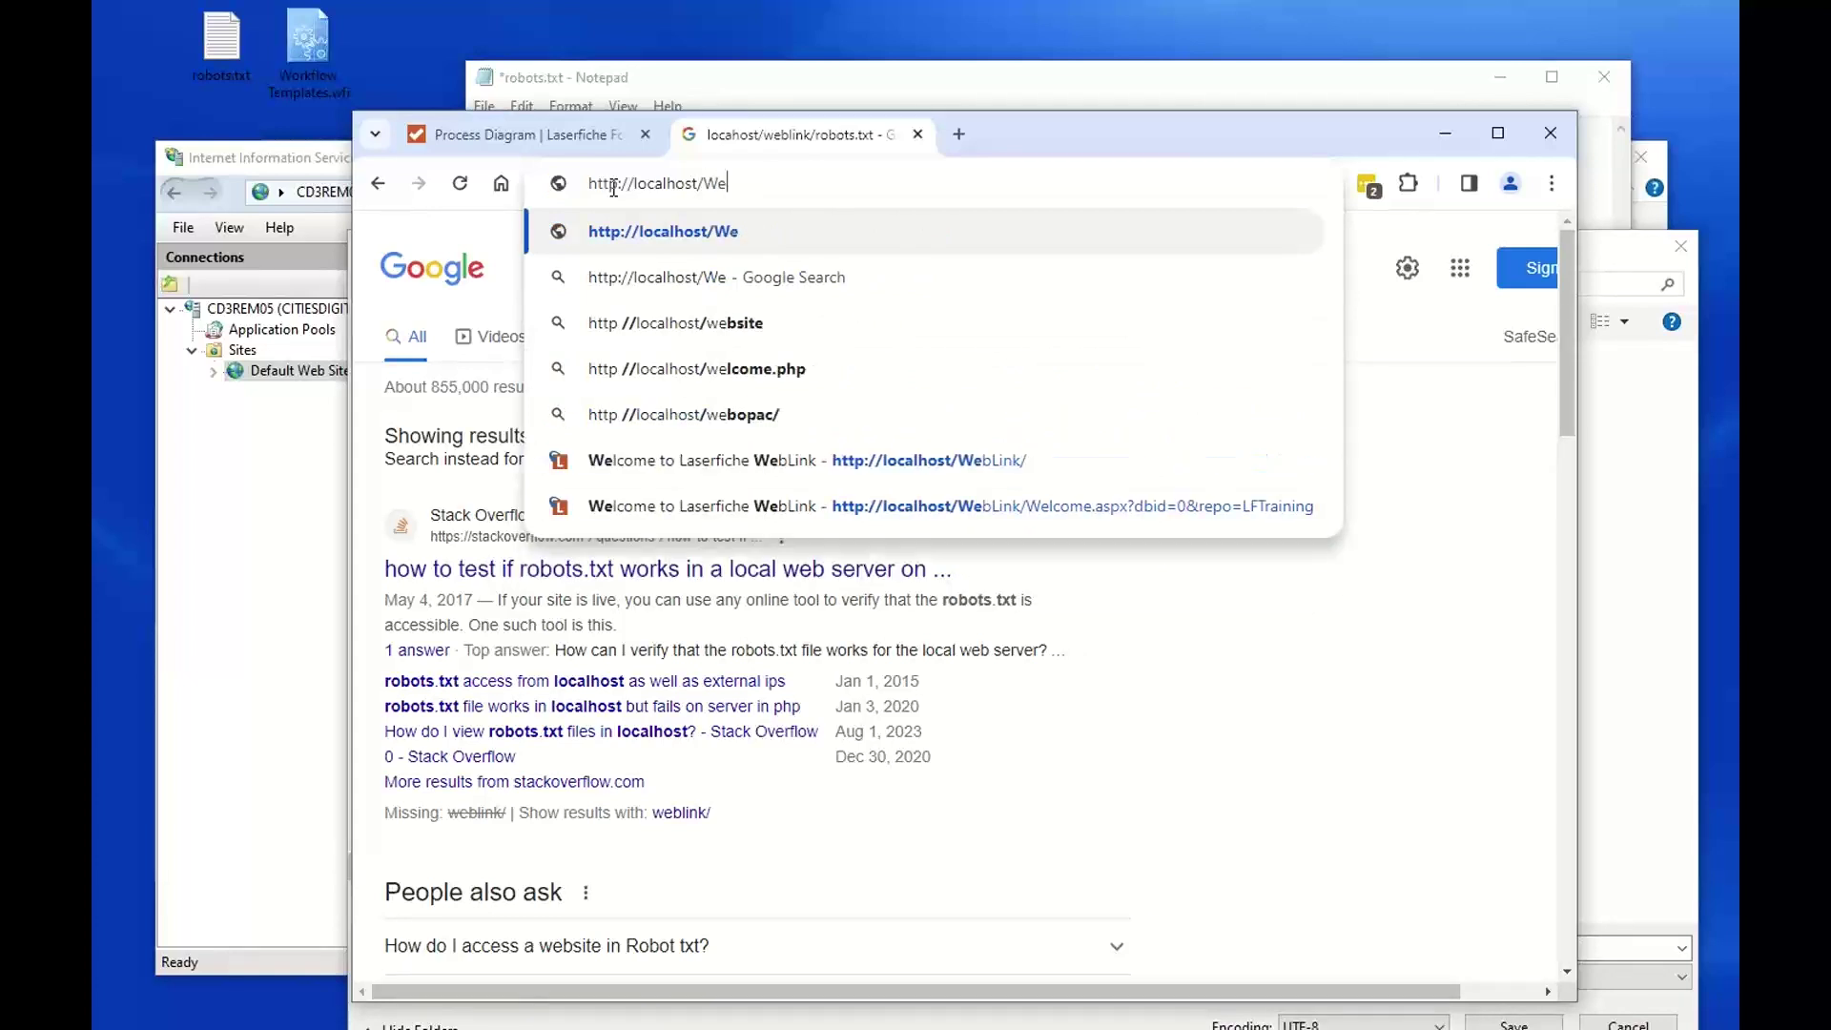
type("blink/")
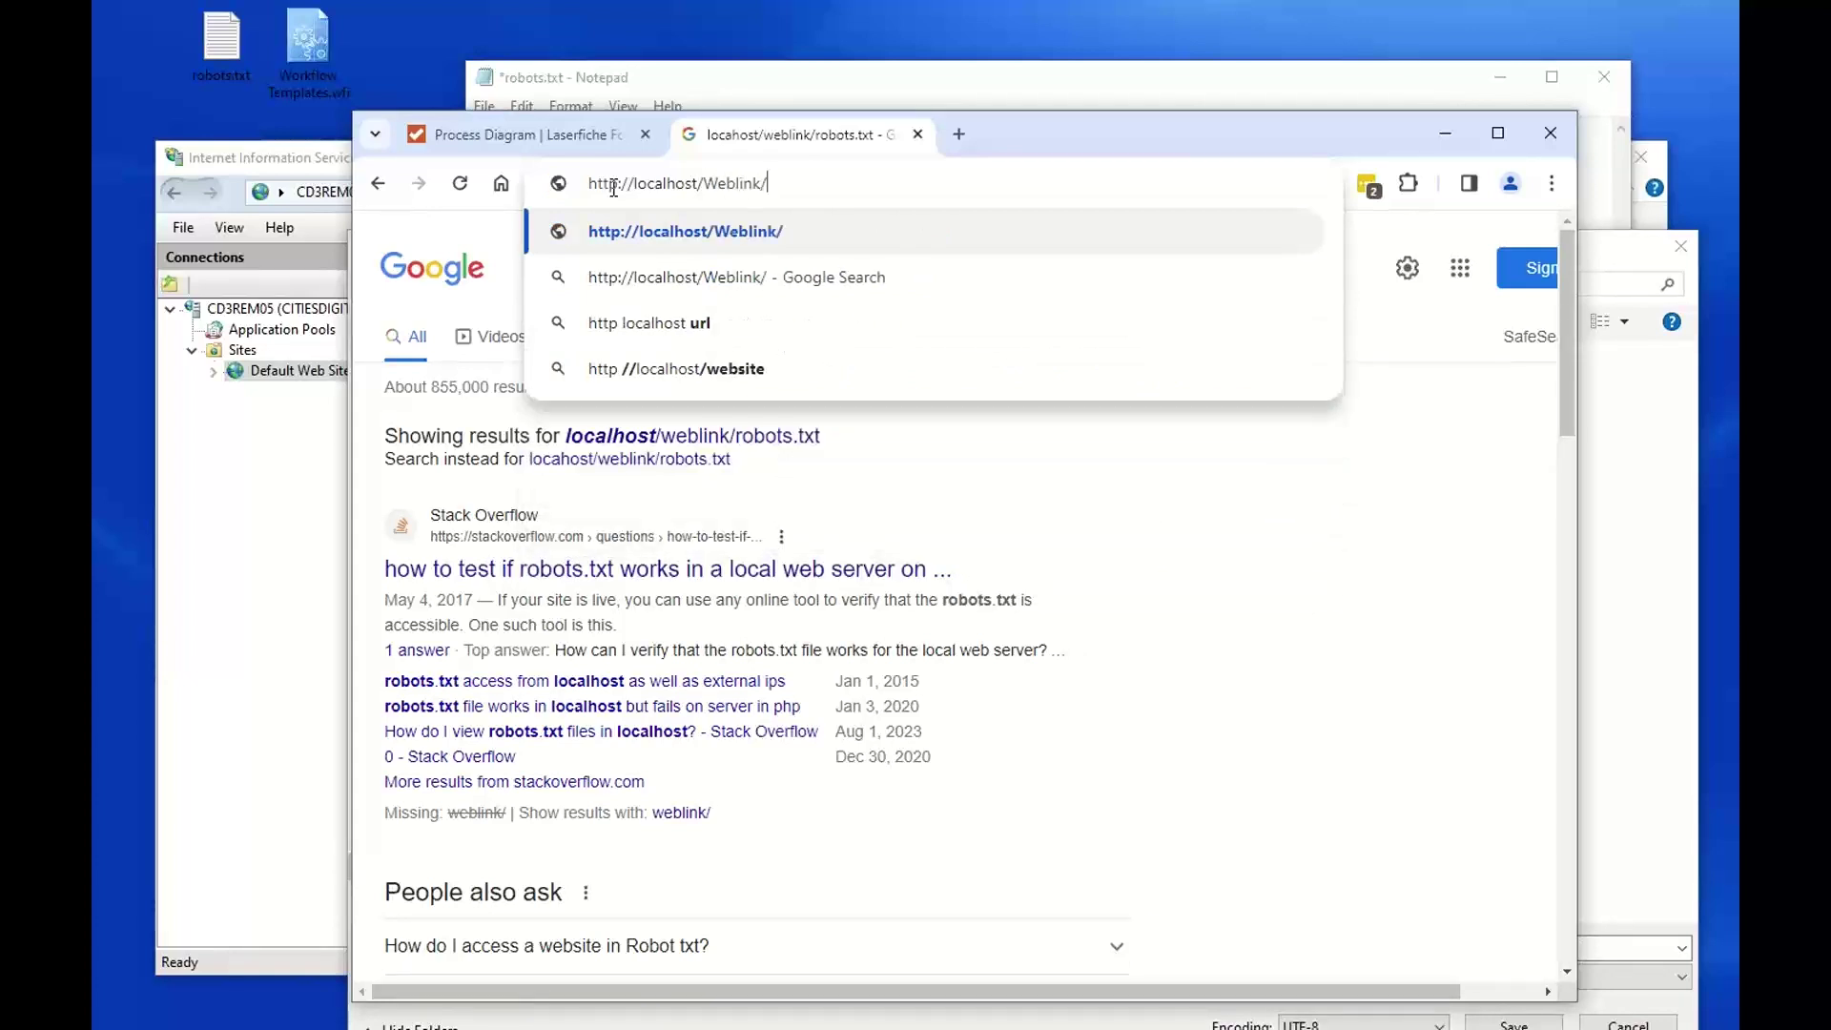
type("robots.txt")
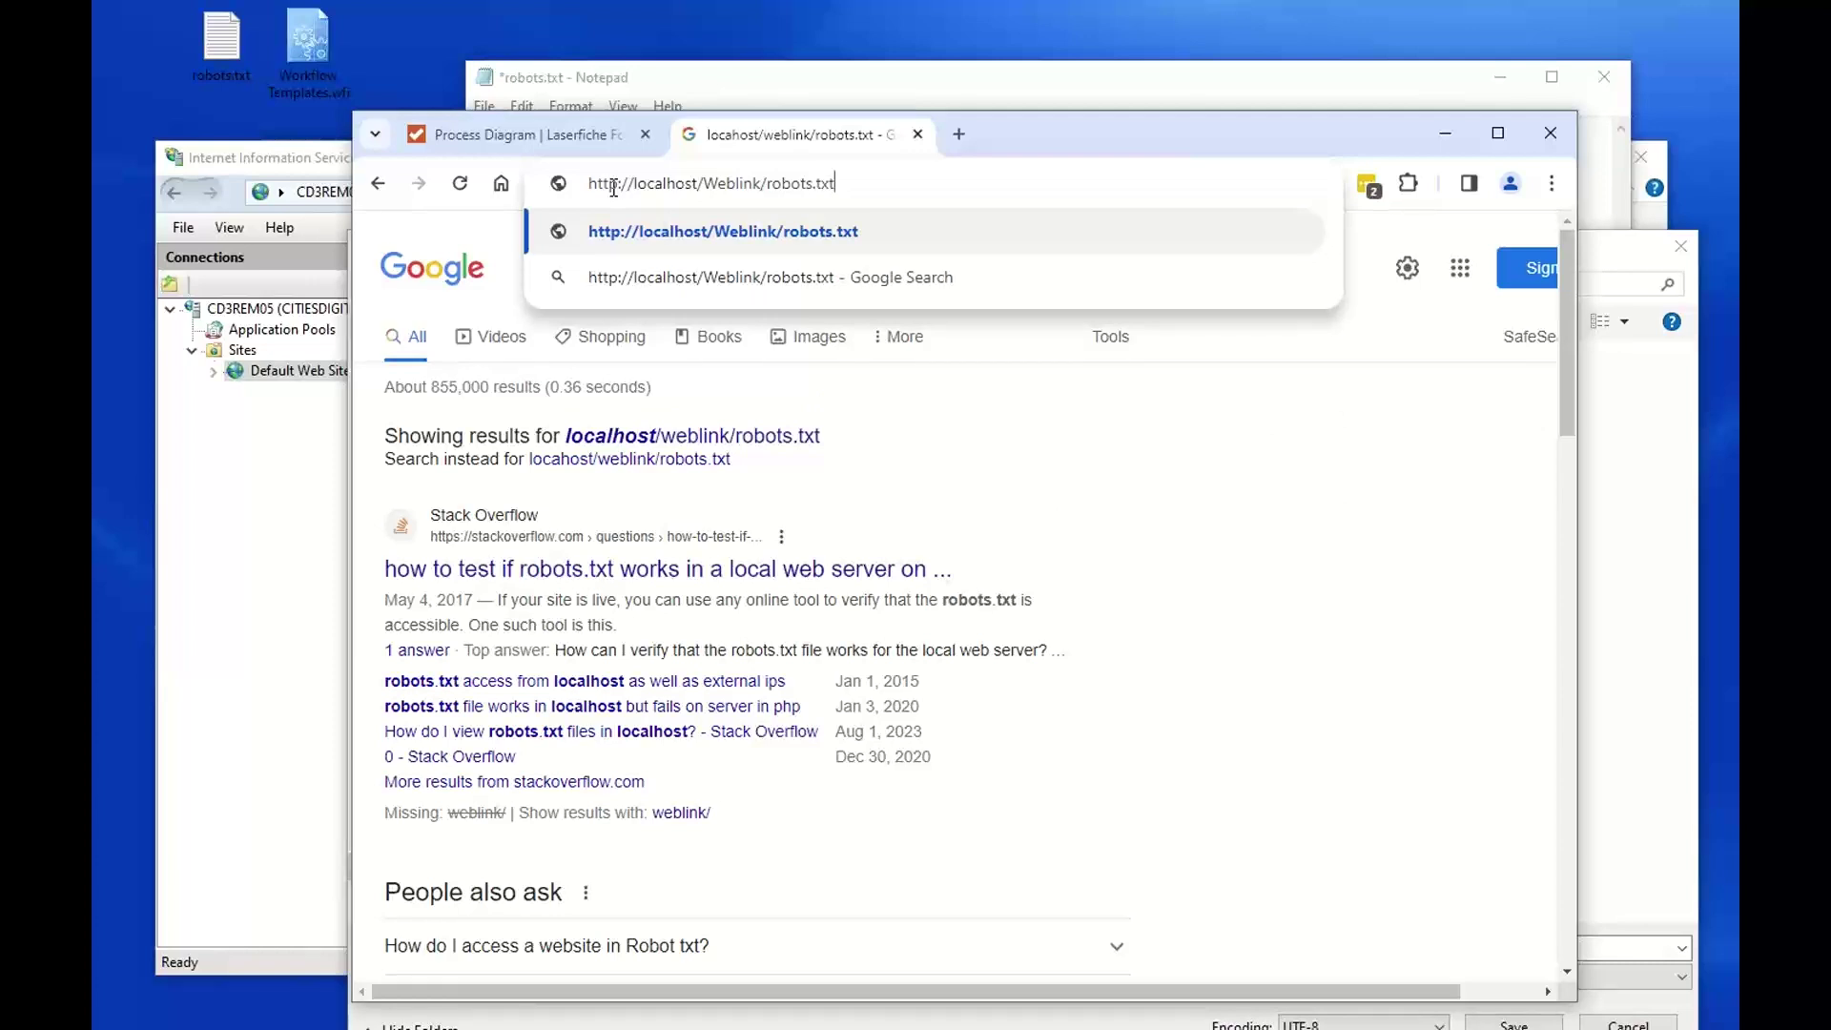
key("ctrl+a")
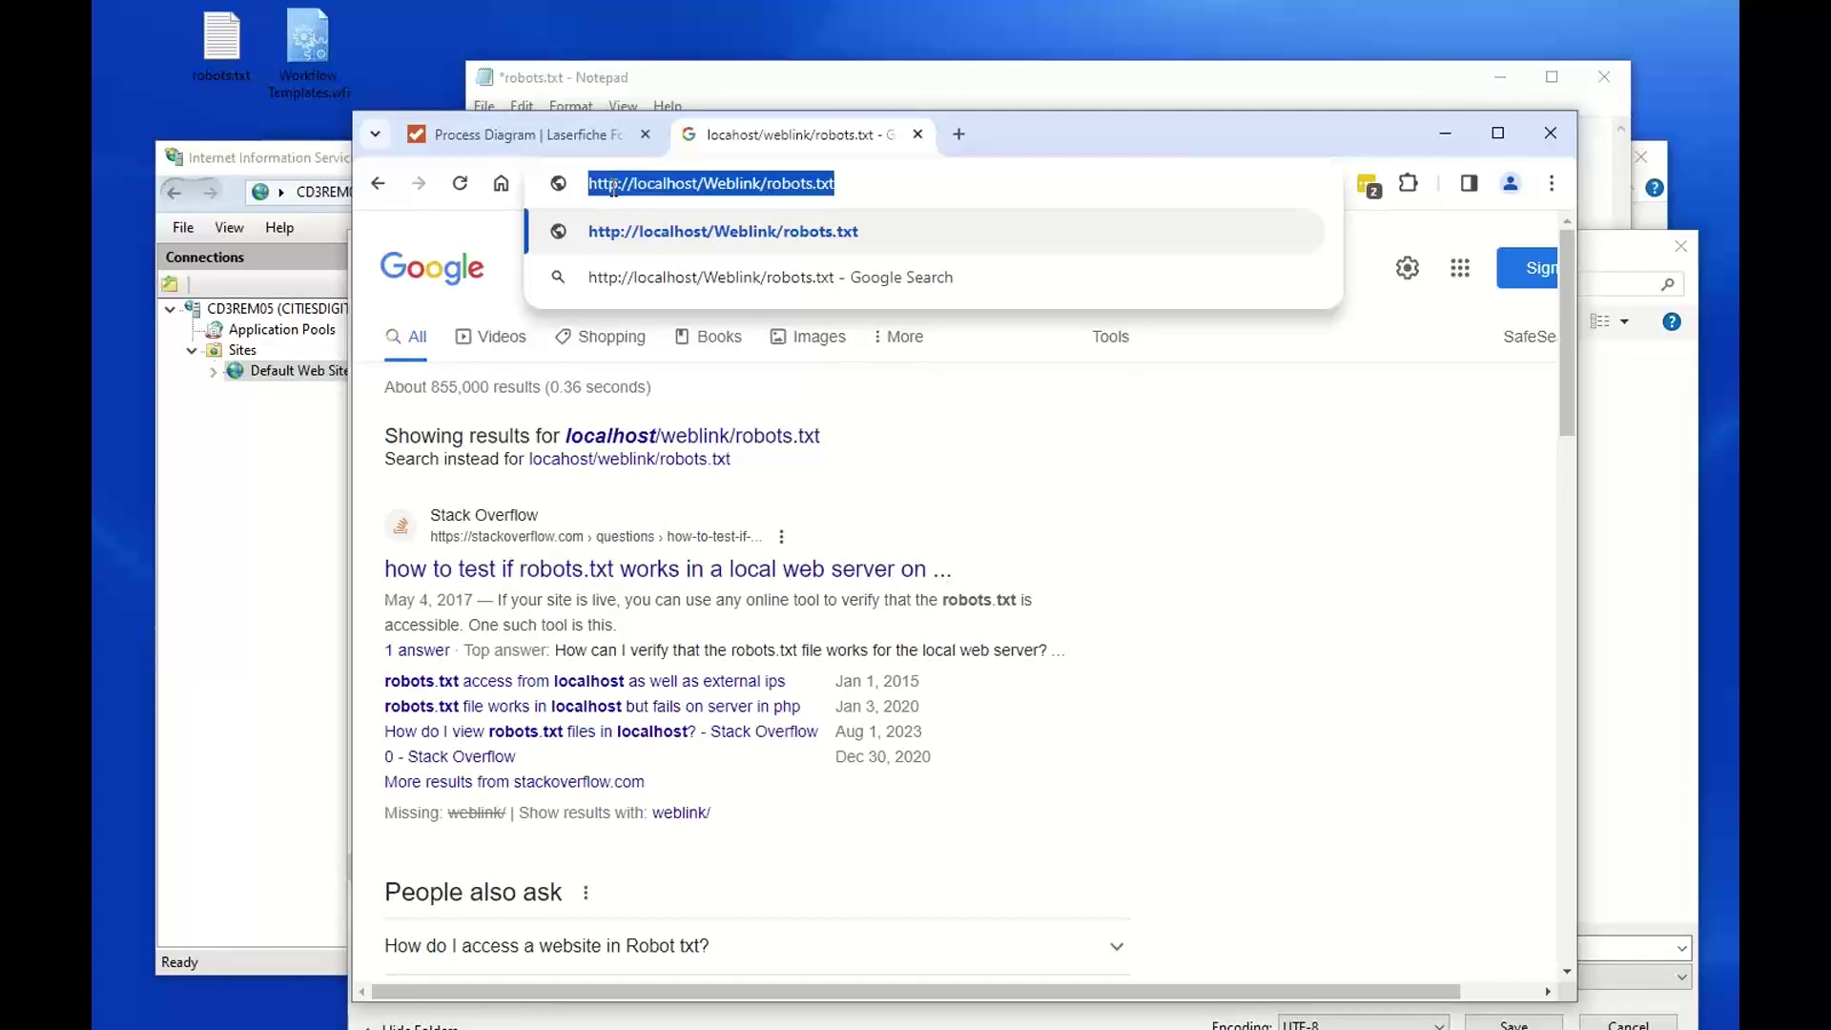
left_click(875, 185)
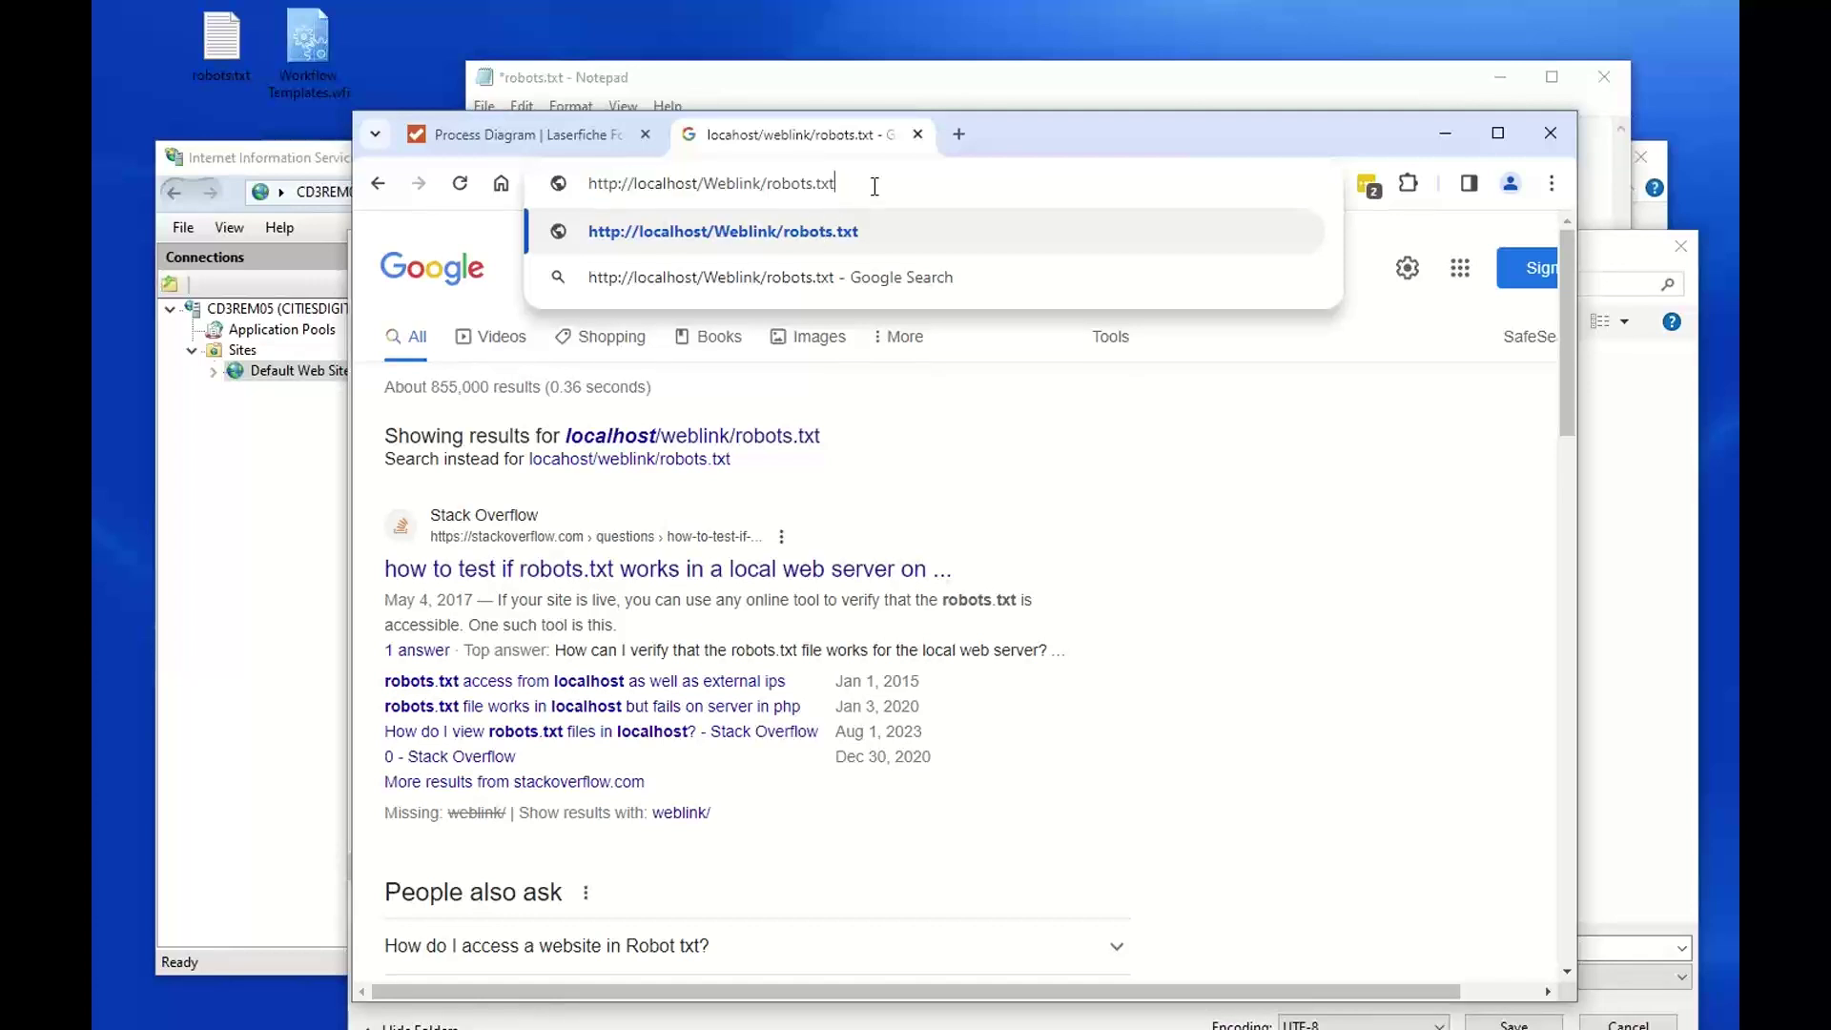
key("Return")
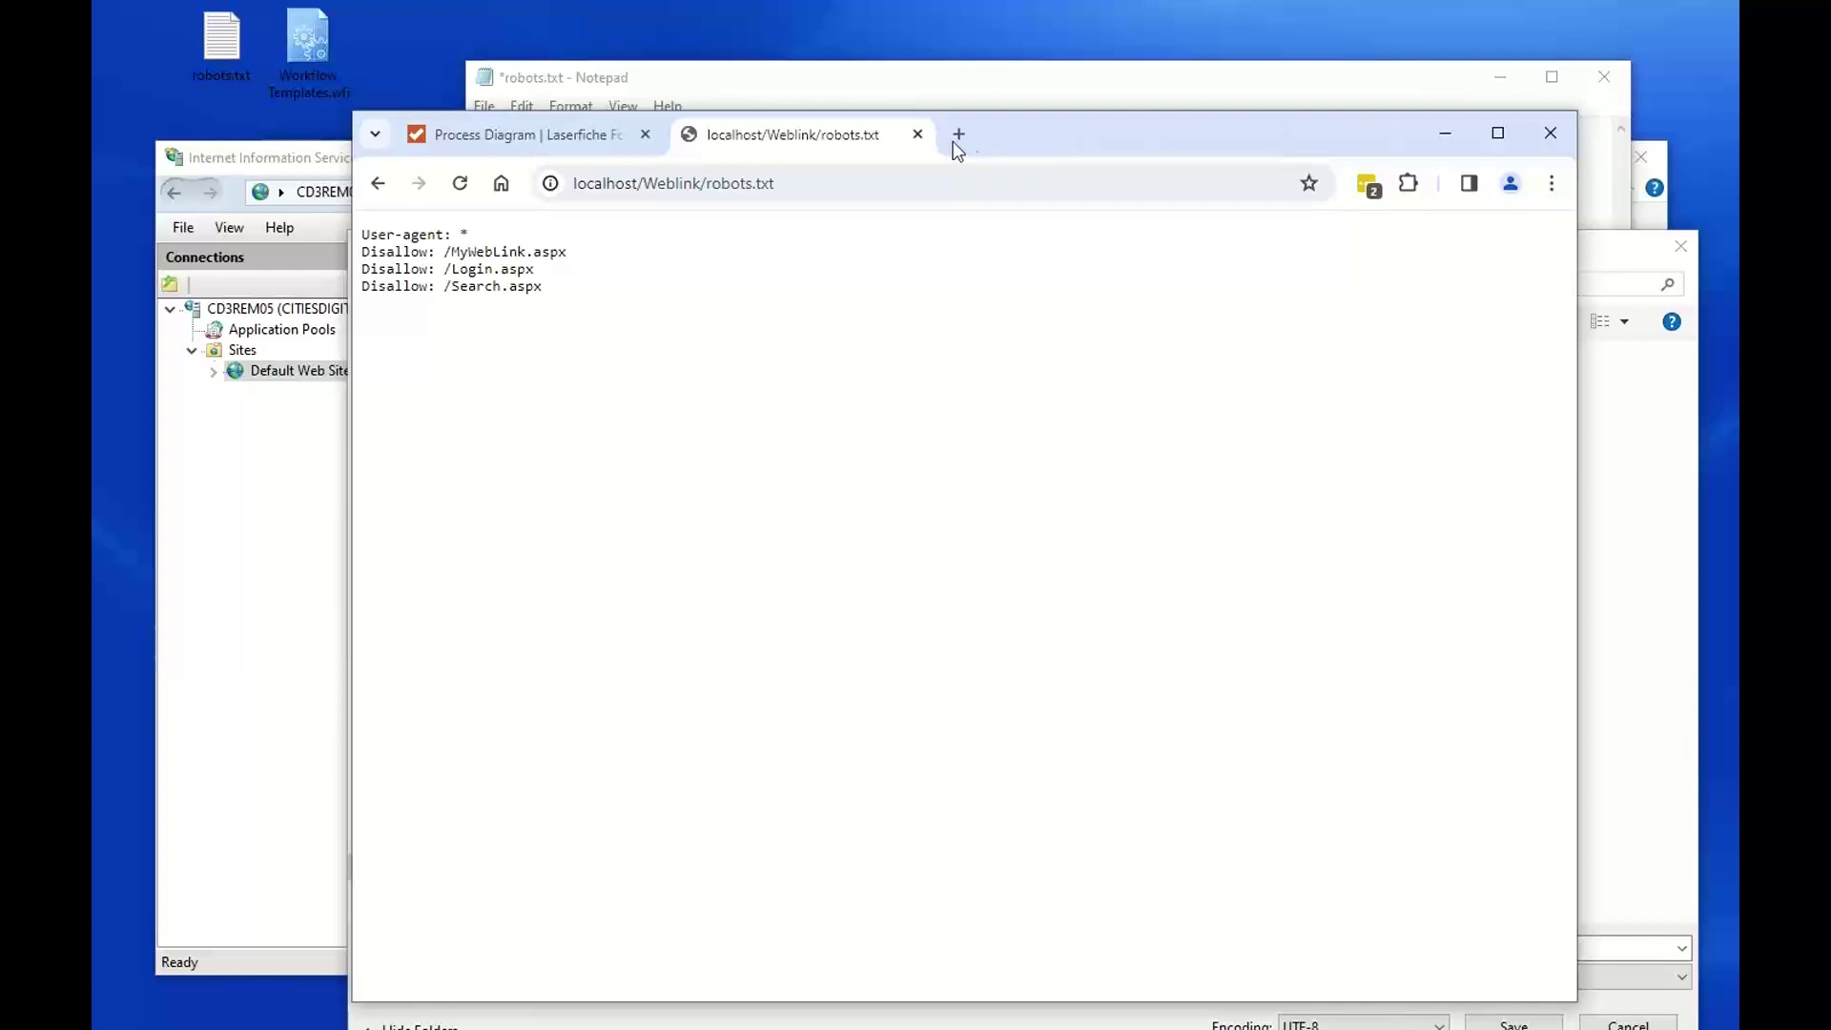
left_click(1445, 135)
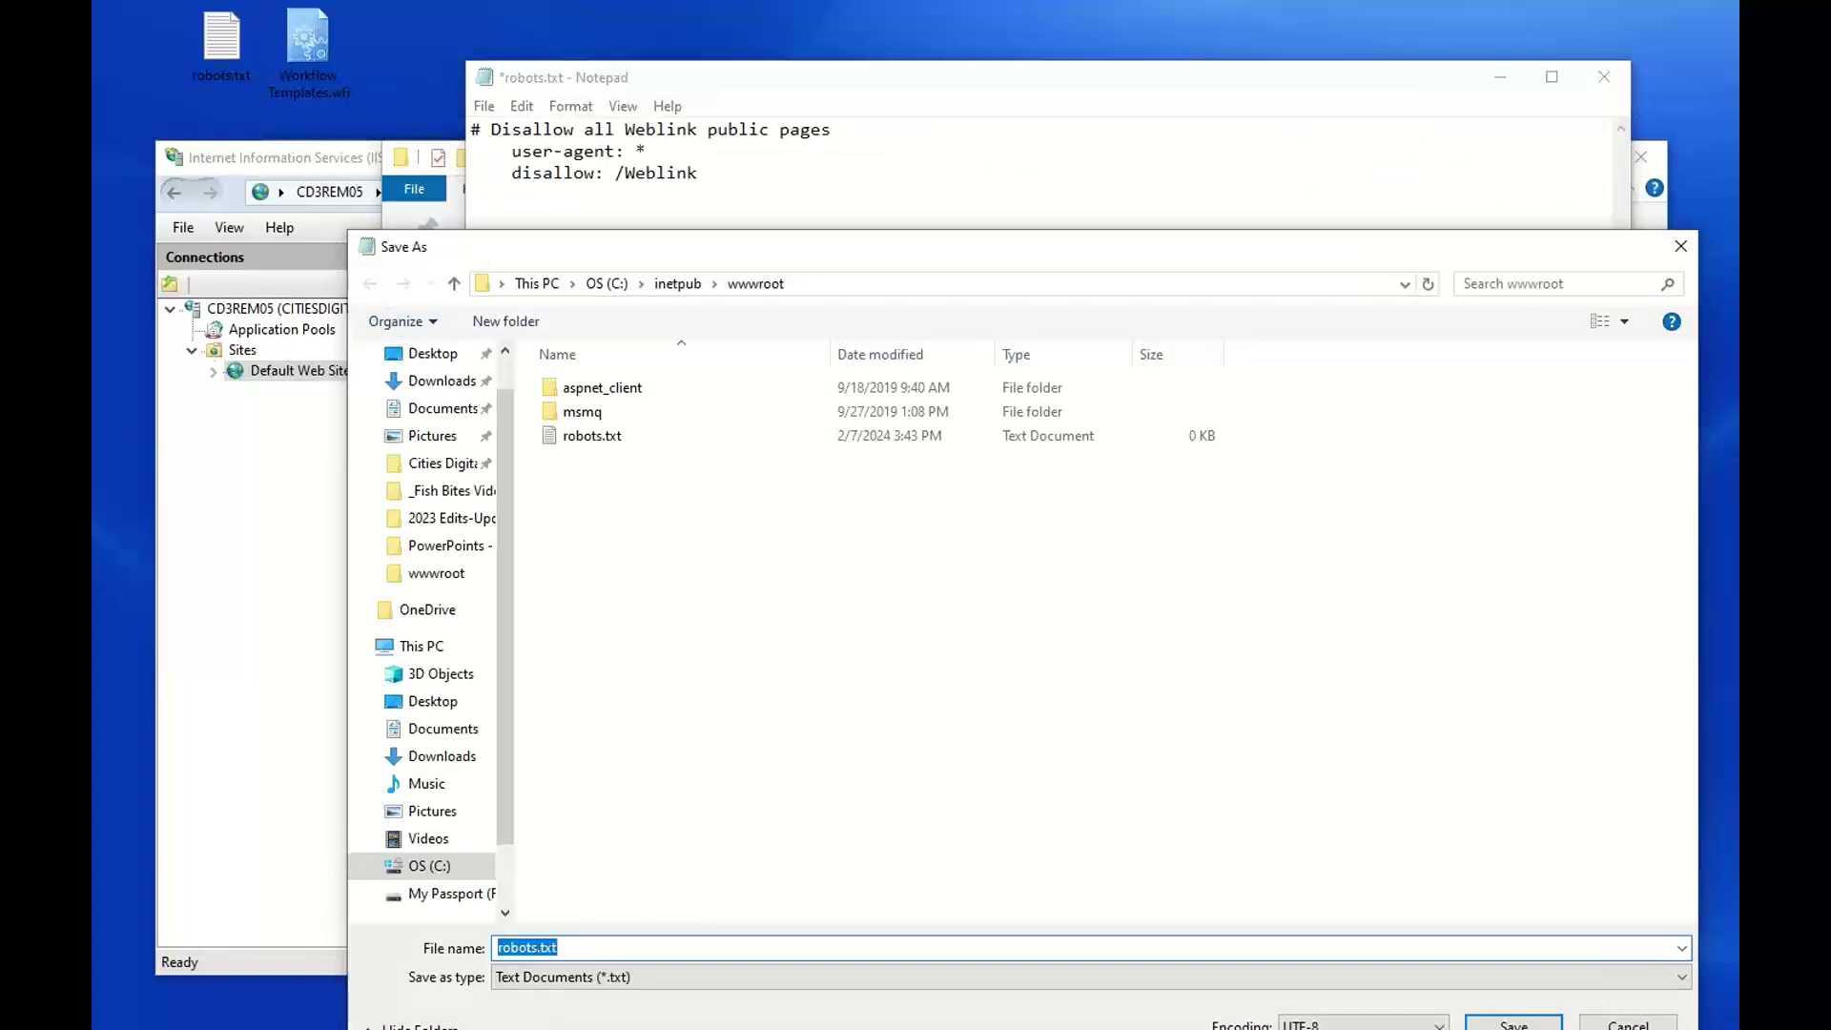
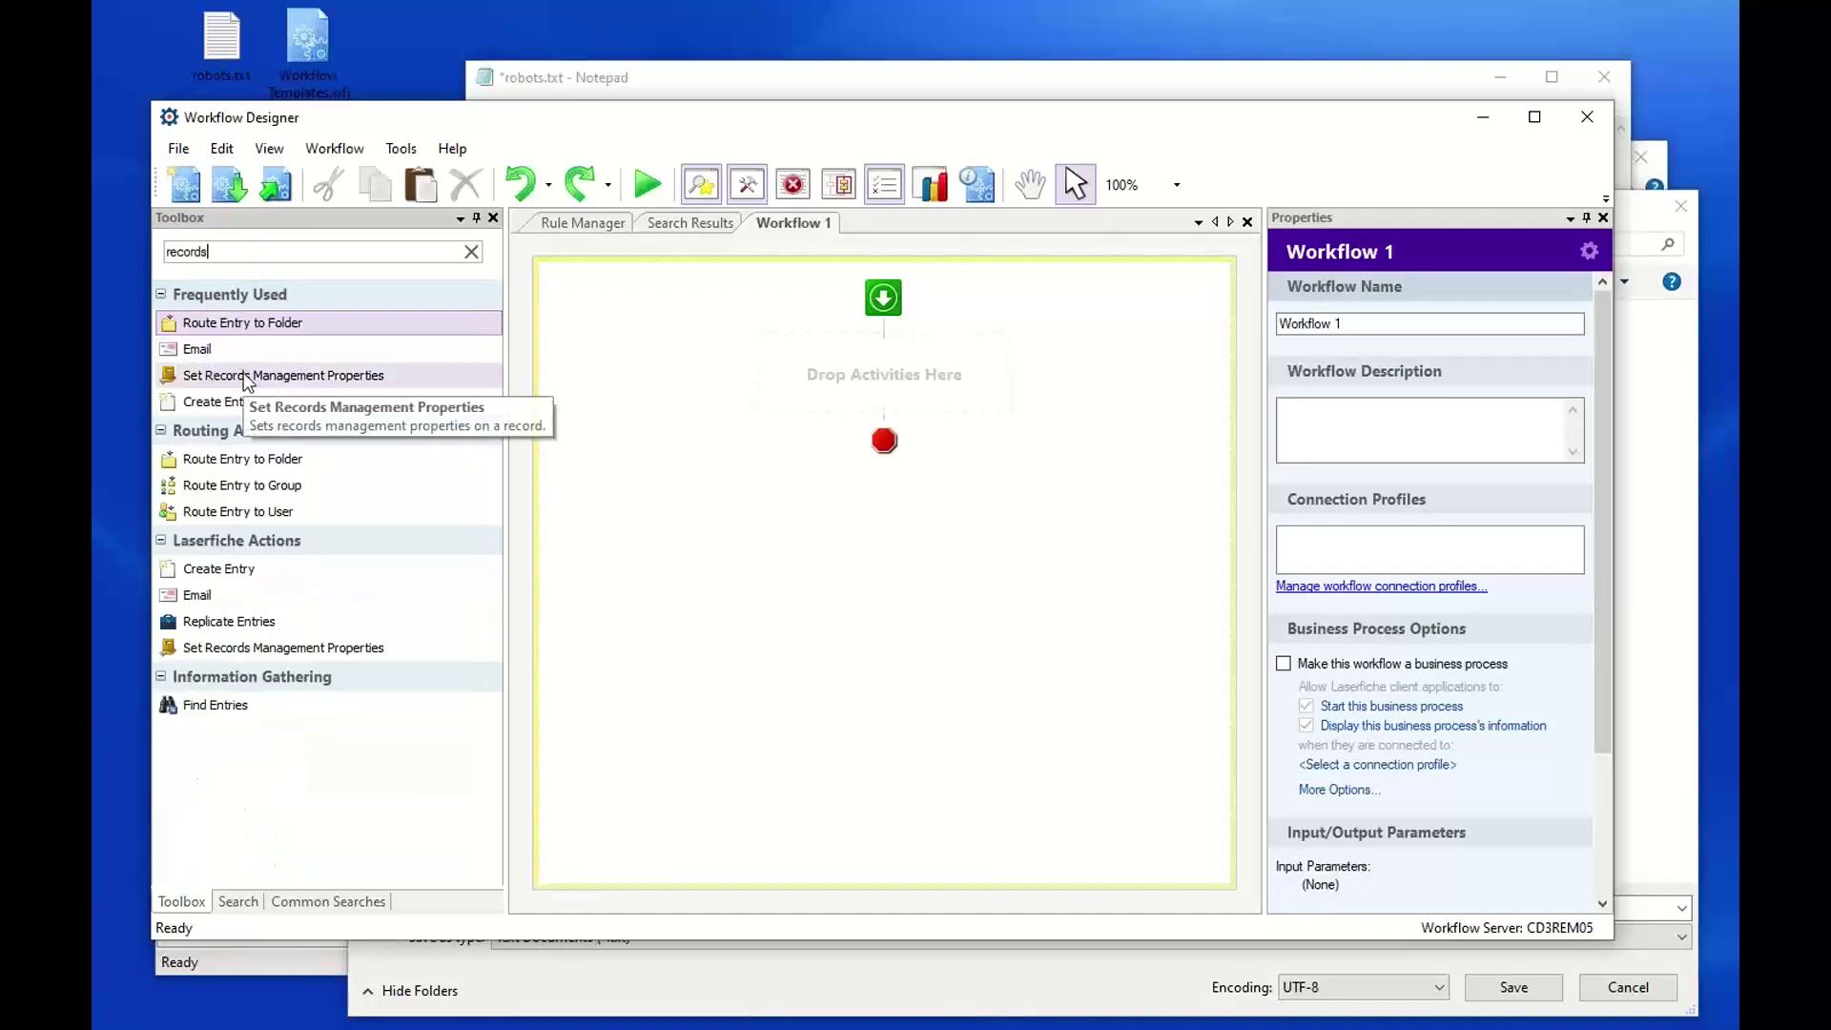
- Drop a Set Records Management Properties activity between Workflow 1's start and end points
left_click_drag(246, 379, 922, 380)
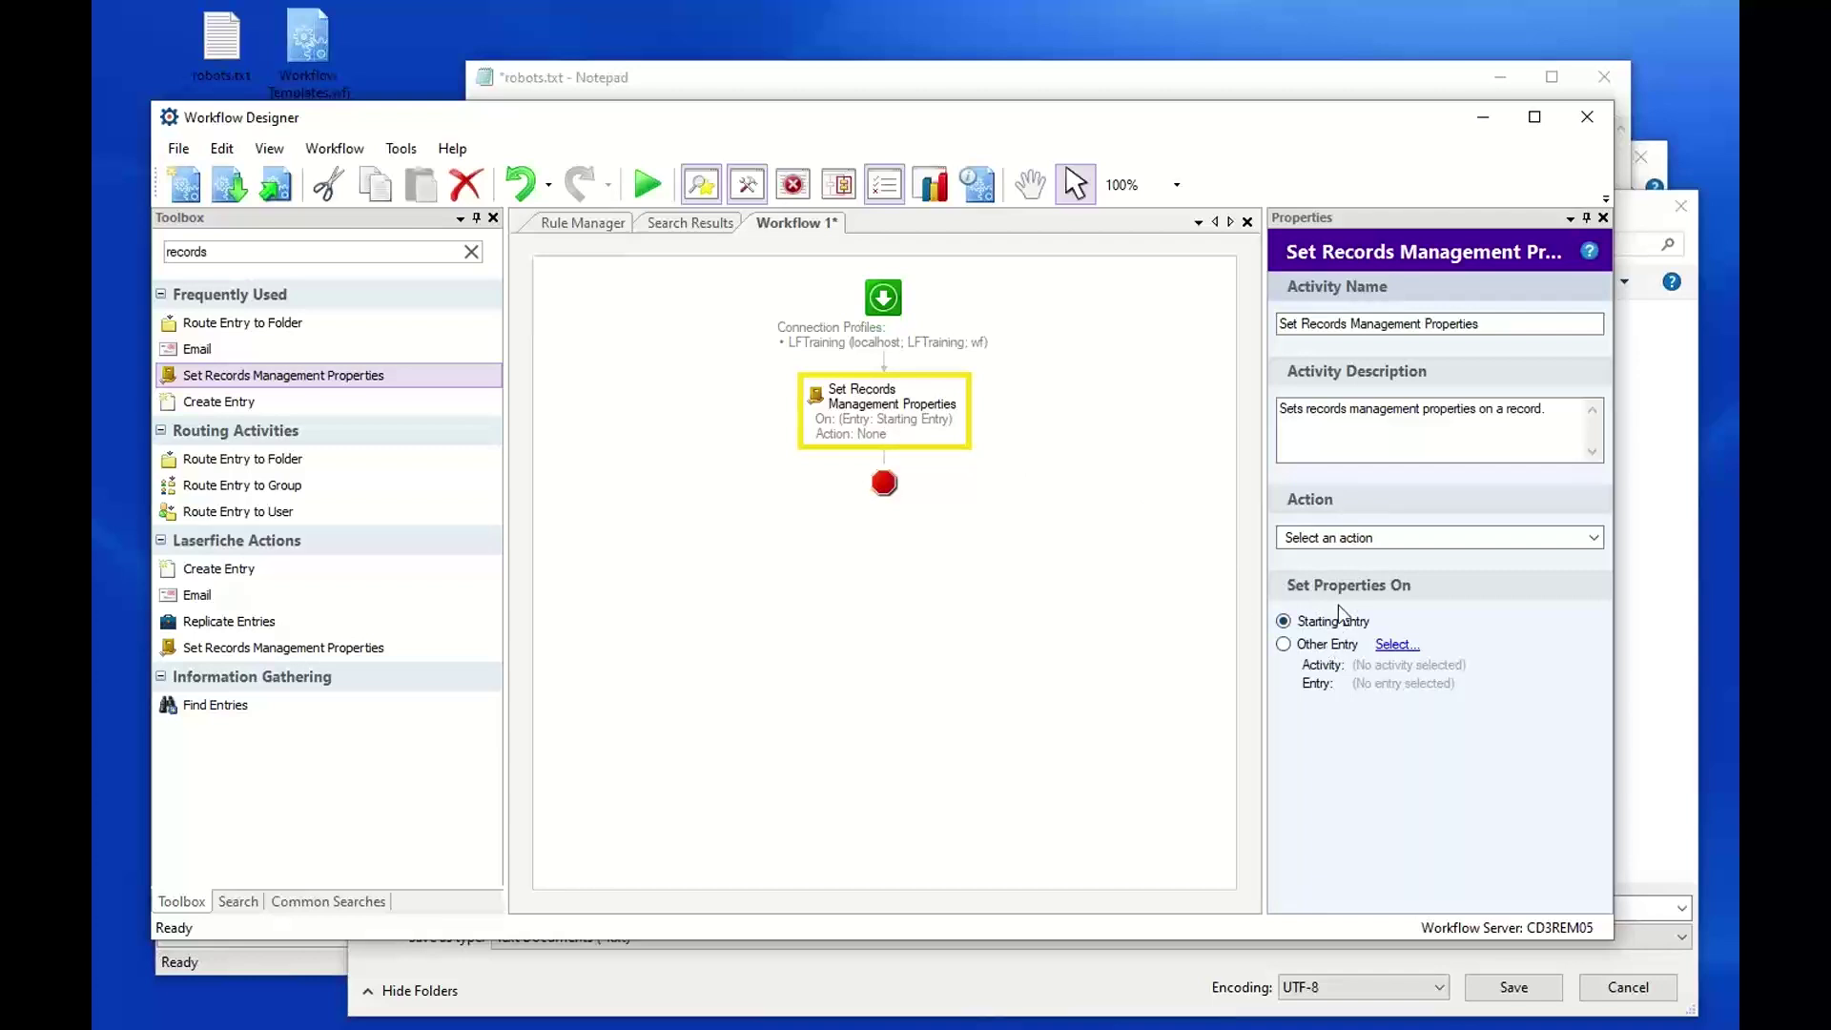
- Set the records activity's action to Uncutoff
left_click(1396, 547)
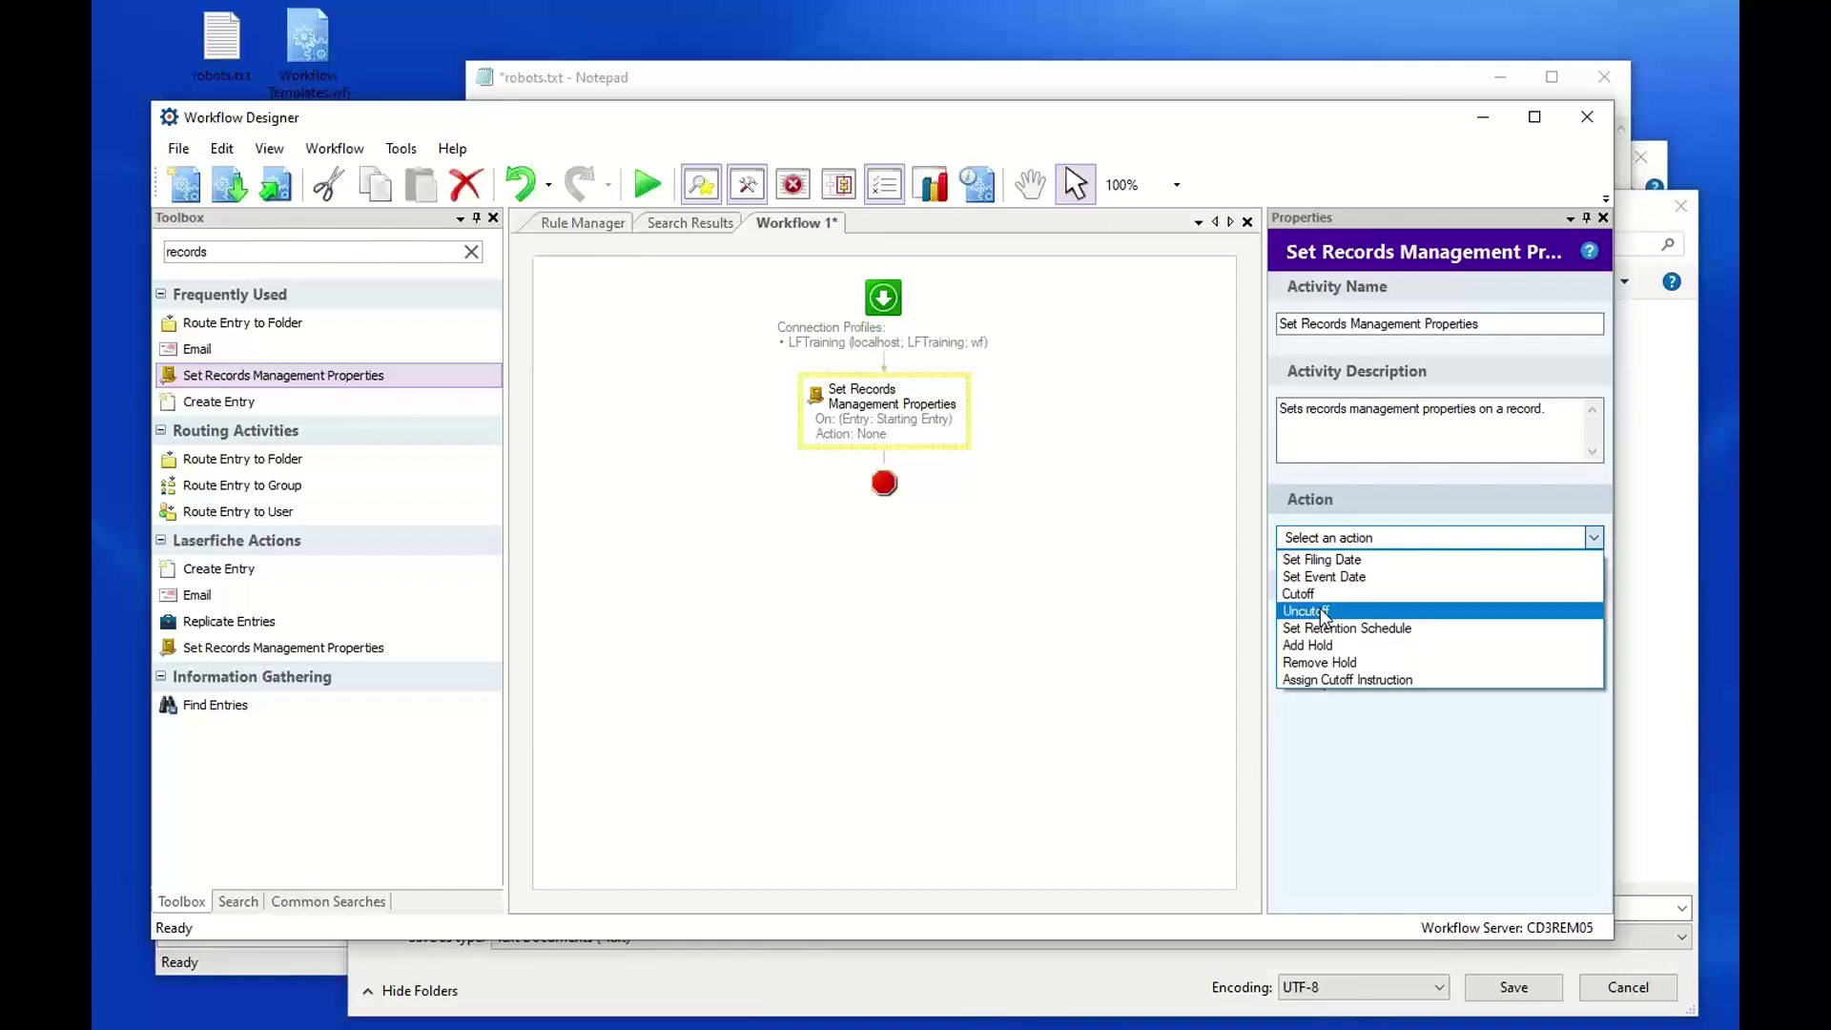
left_click(1323, 612)
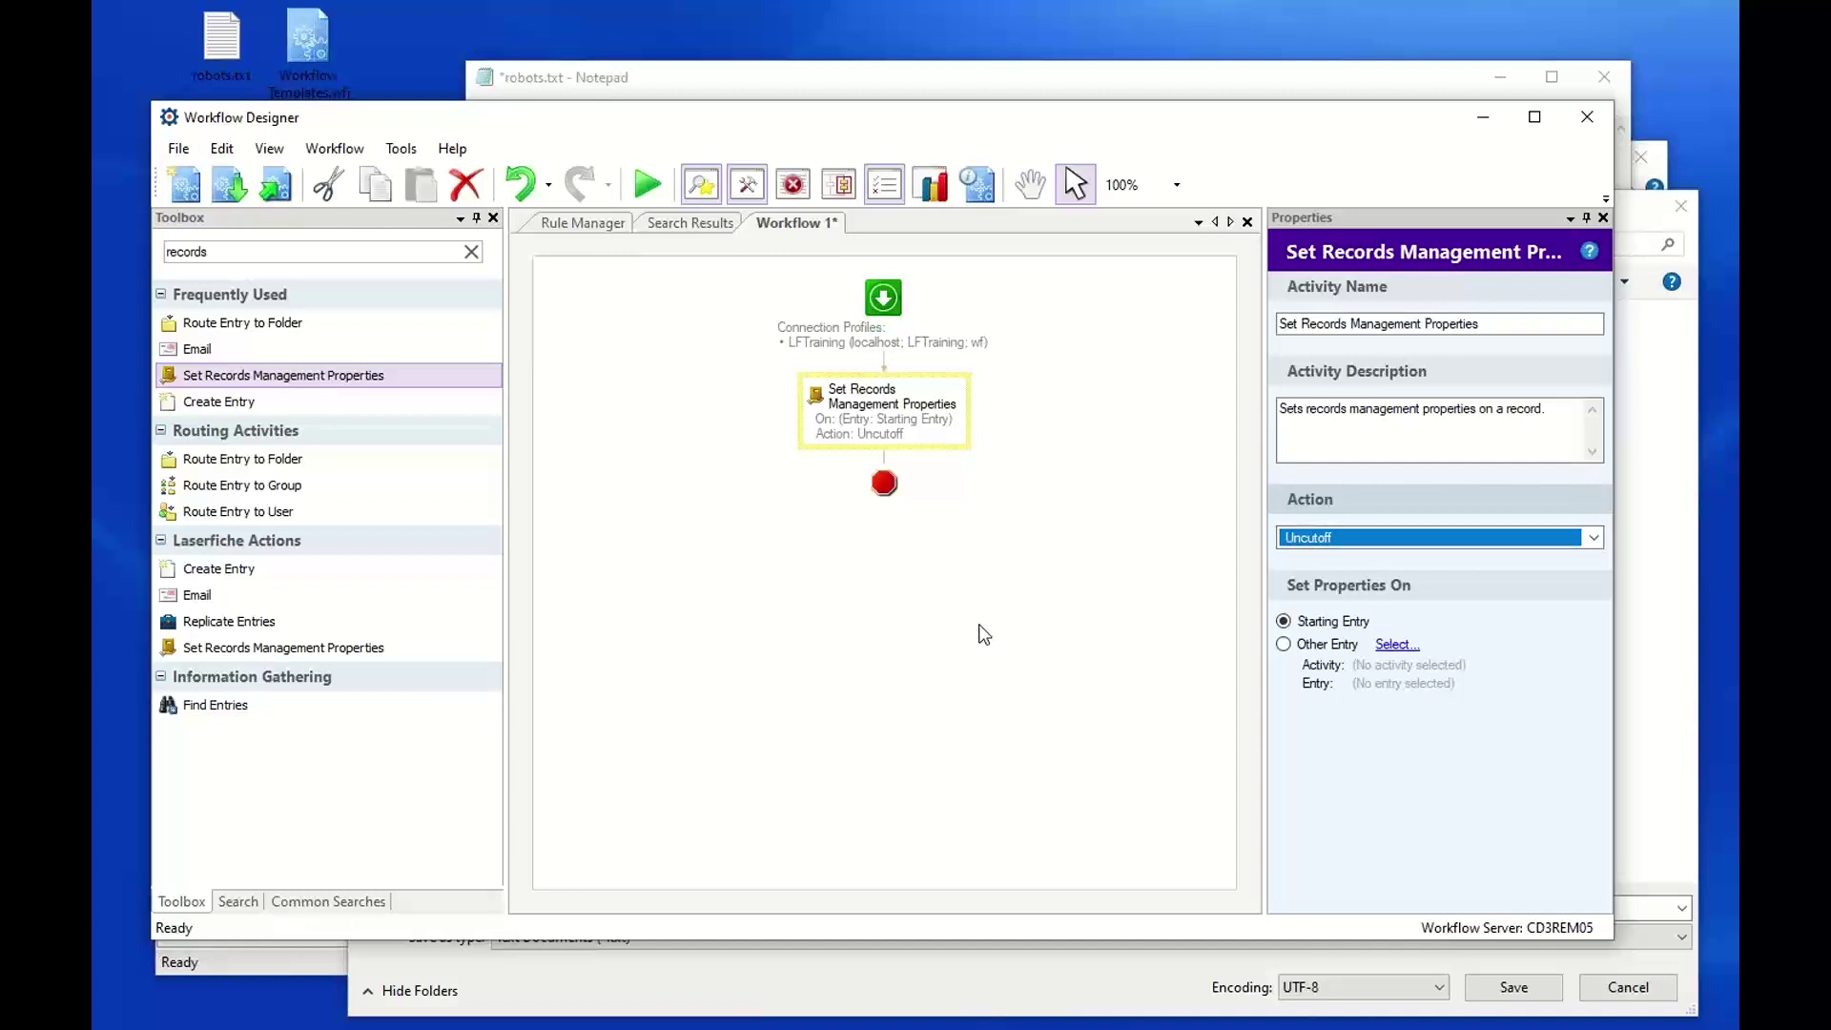
left_click(1358, 539)
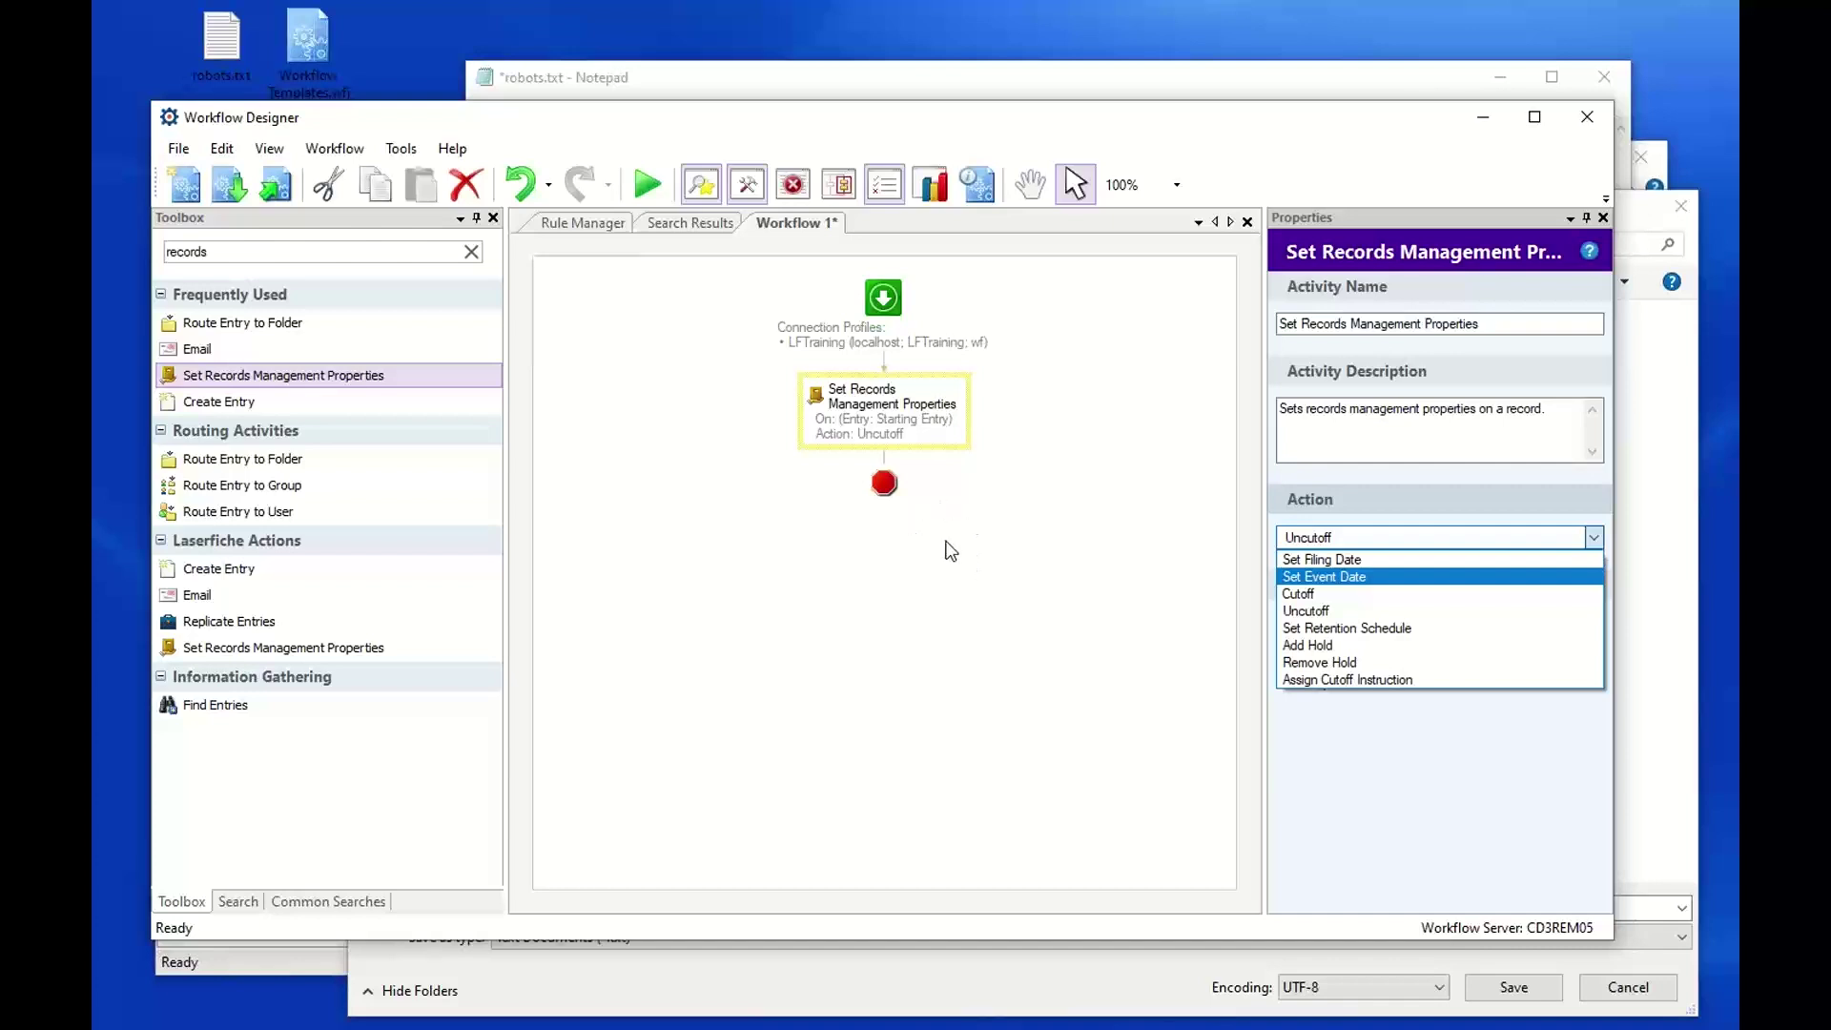
- Mark Workflow 1 as a business process in its workflow settings
left_click(894, 301)
left_click(908, 303)
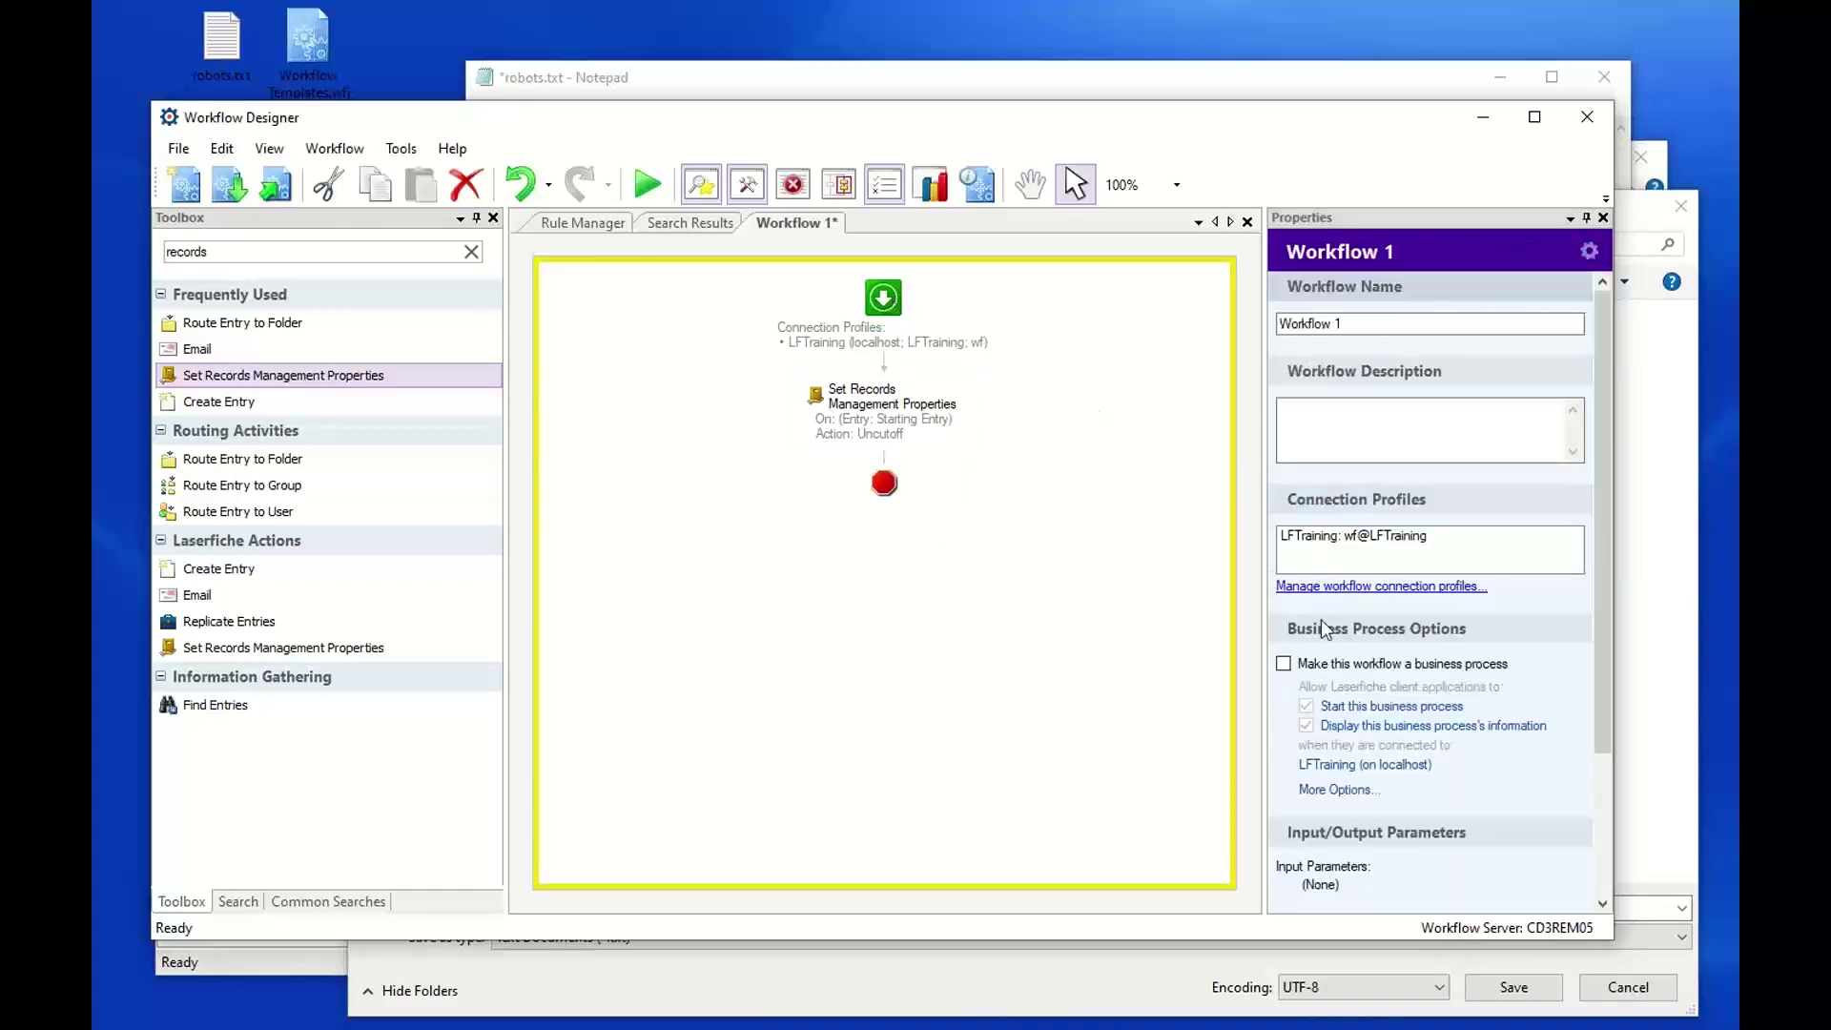
left_click(1283, 664)
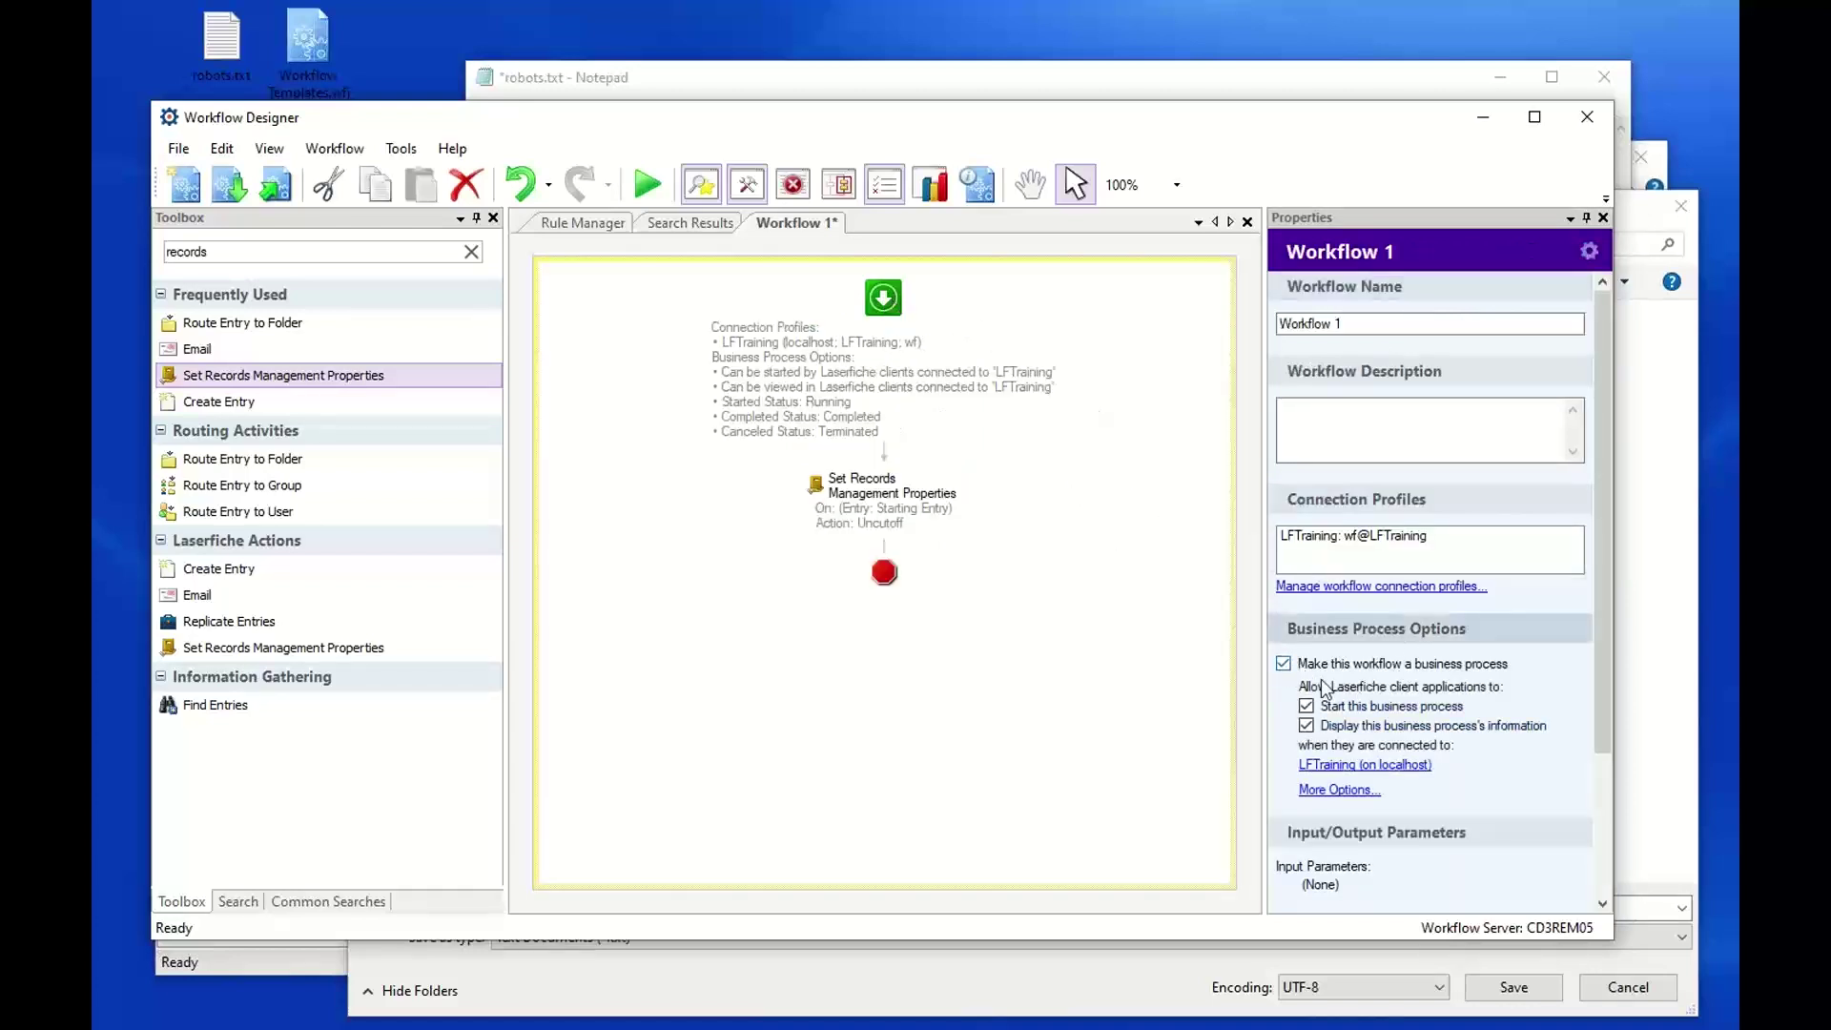